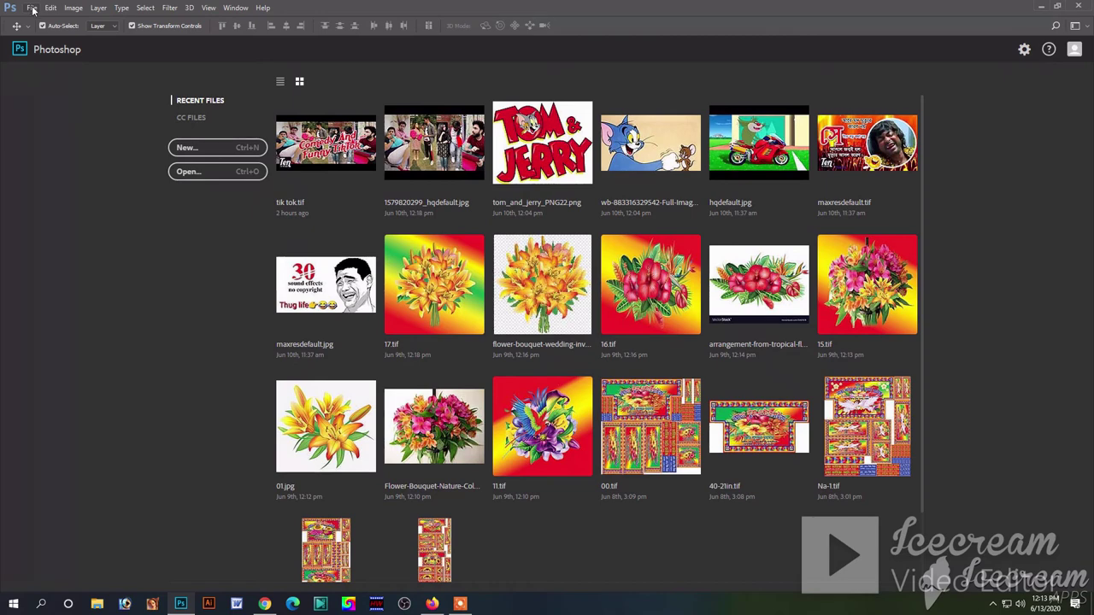
# Step: Create a new 72 × 36 inch document at 72 pixels/inch in CMYK Color
pyautogui.click(32, 9)
pyautogui.click(41, 21)
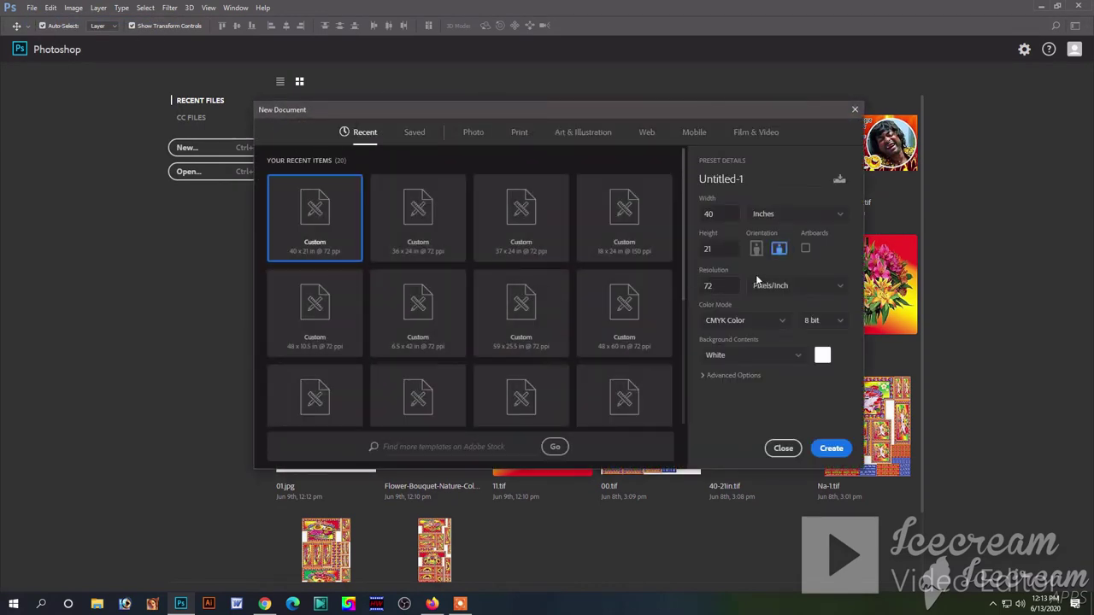
pyautogui.doubleClick(728, 212)
pyautogui.press('Tab')
pyautogui.doubleClick(719, 287)
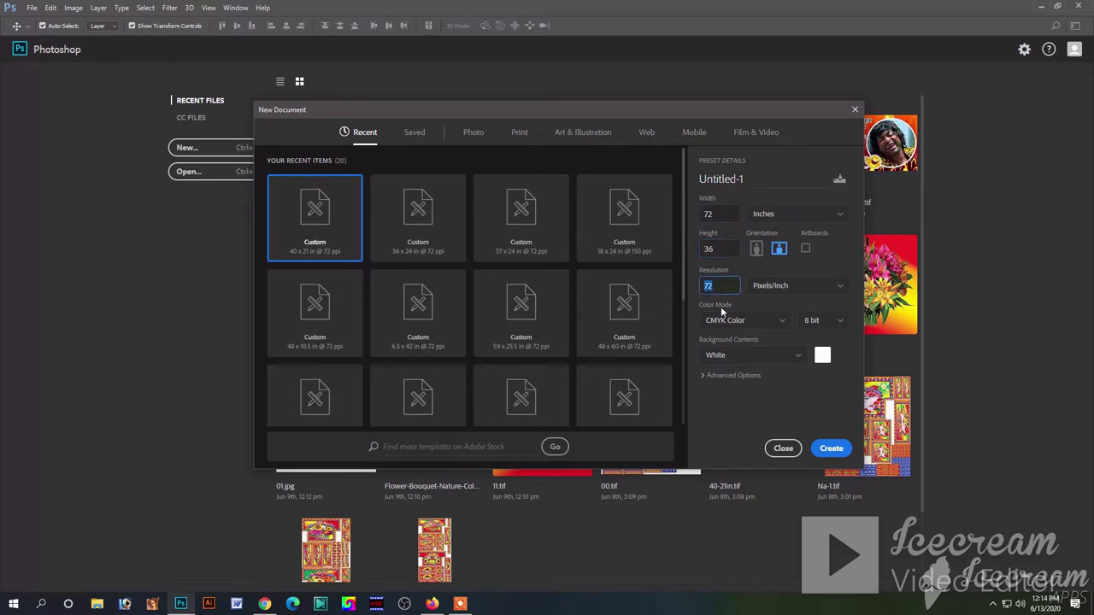
pyautogui.click(776, 322)
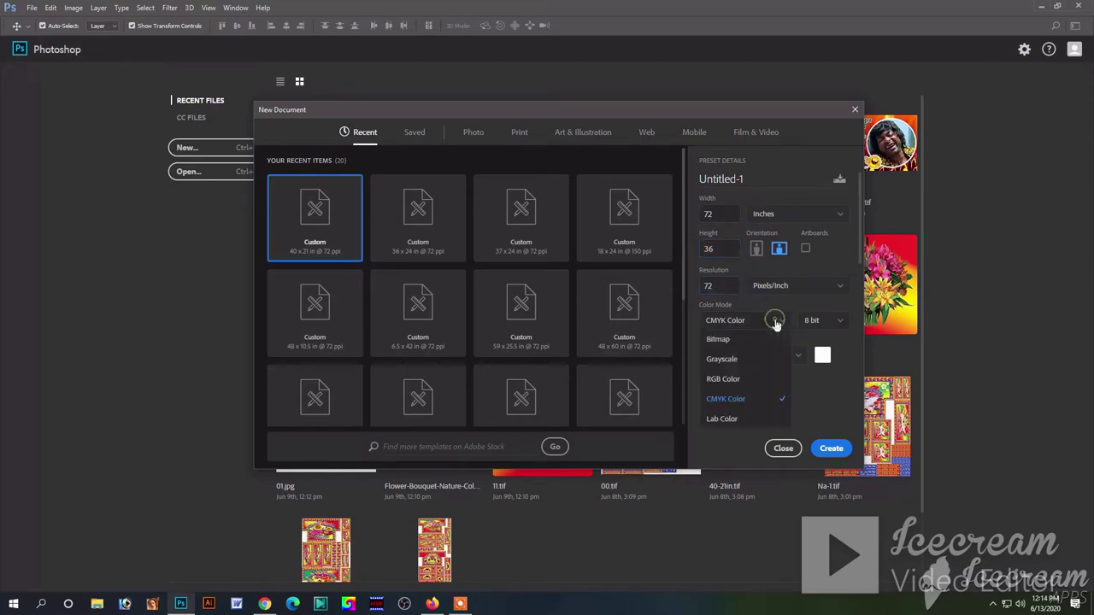
pyautogui.click(737, 401)
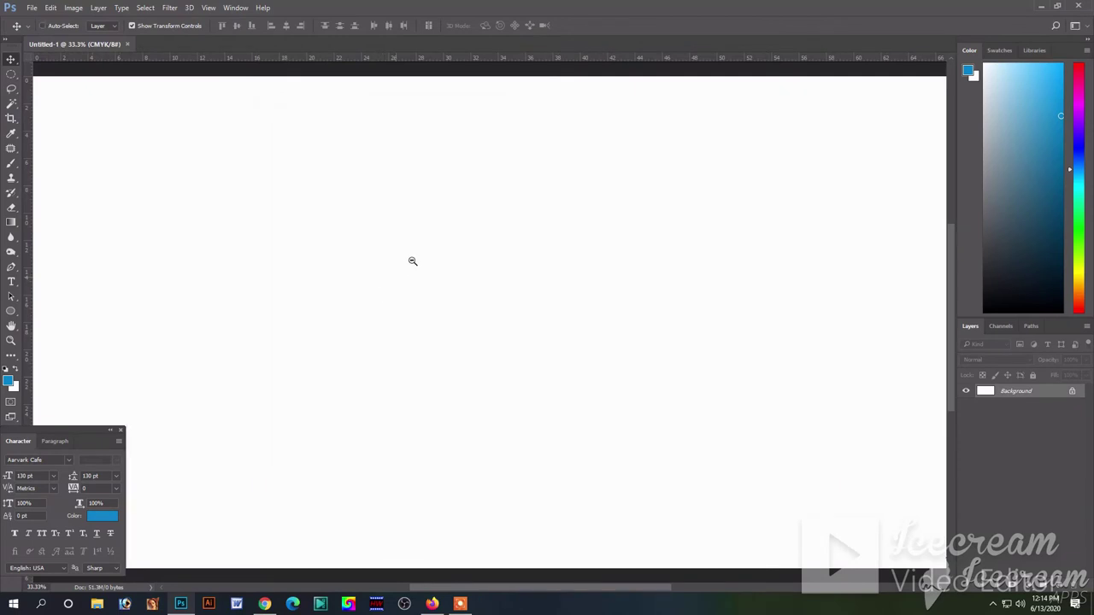
# Step: Drag a vertical guide to the centre of the canvas
pyautogui.click(12, 118)
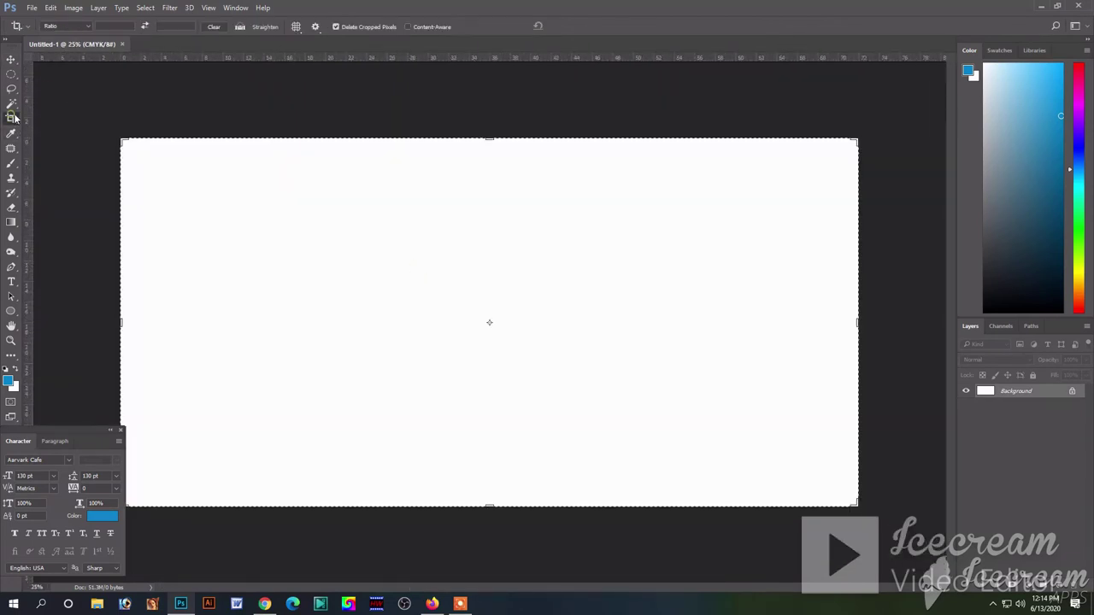
pyautogui.moveTo(28, 115)
pyautogui.mouseDown()
pyautogui.moveTo(535, 215)
pyautogui.moveTo(488, 219)
pyautogui.mouseUp()
pyautogui.click(11, 59)
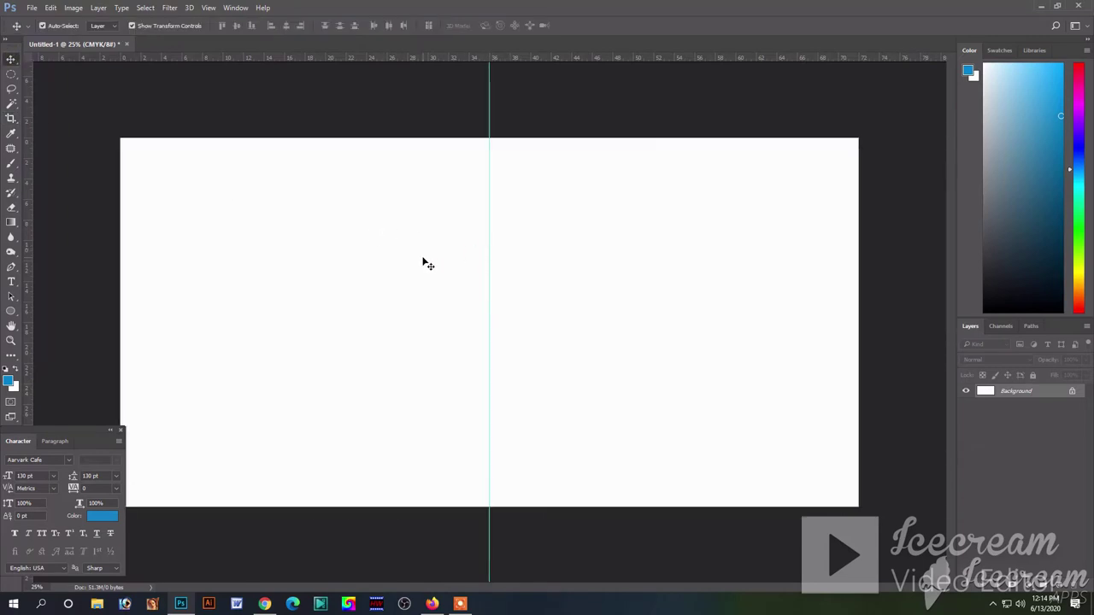
# Step: Start a new text layer on the canvas with the Type tool
pyautogui.hotkey('ctrl', 'o')
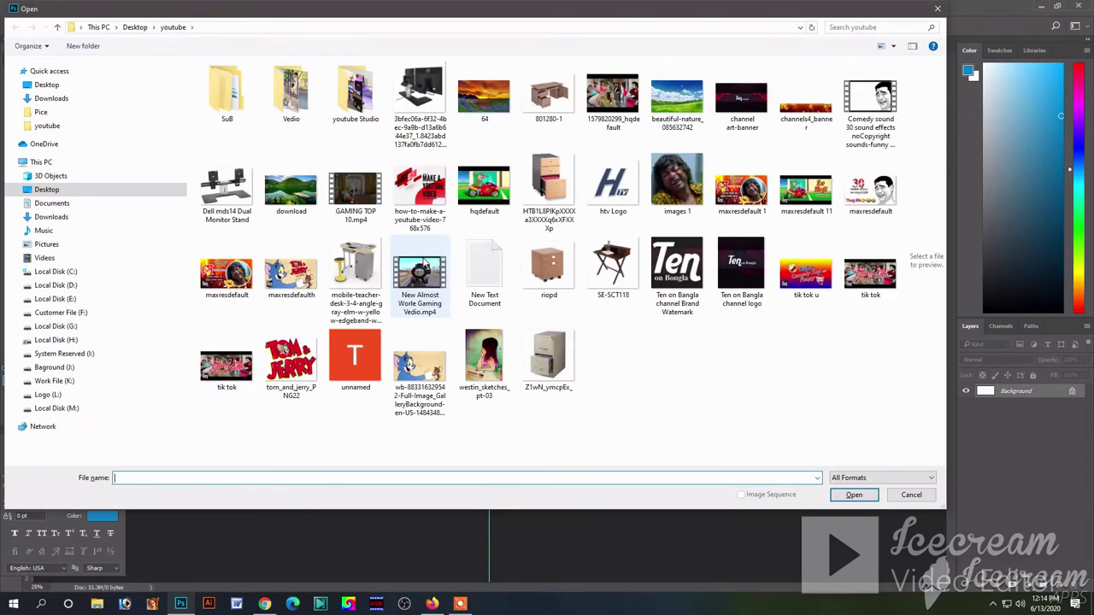
pyautogui.press('Escape')
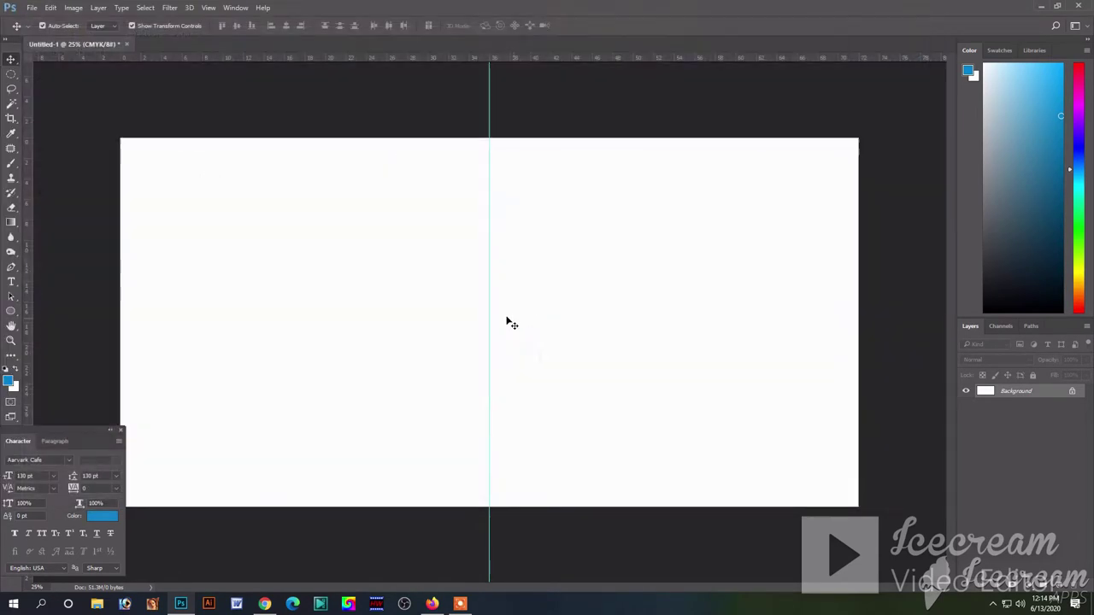
pyautogui.click(11, 282)
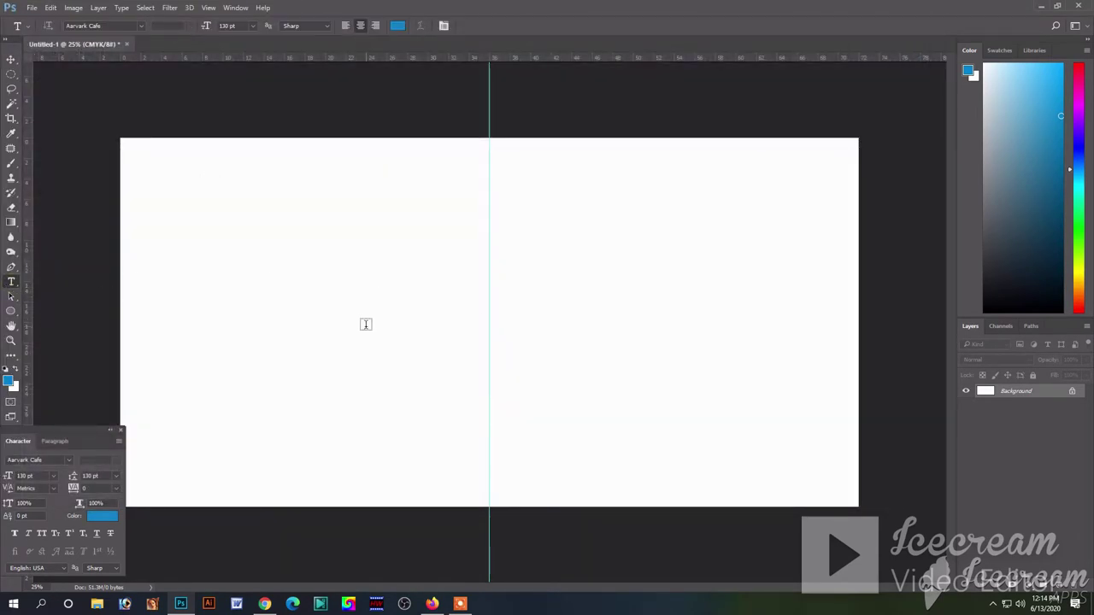
pyautogui.click(300, 293)
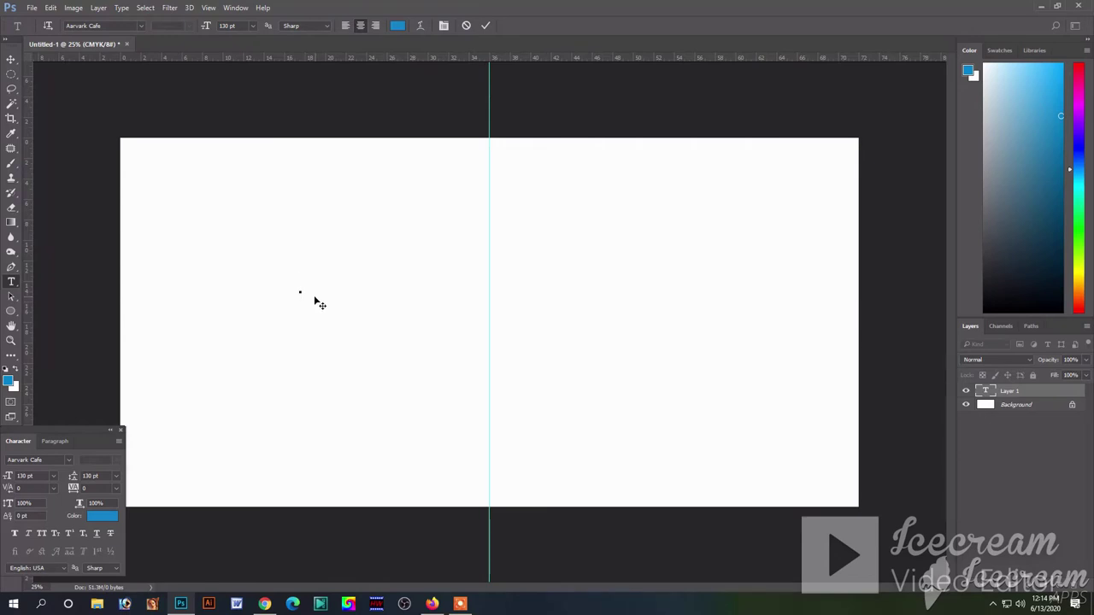
# Step: Set the font to SutonnyMJ Bold and type the heading 'আনন্দ ভ্রমণ-২০২১'
pyautogui.click(52, 460)
pyautogui.write('s')
pyautogui.write('uto')
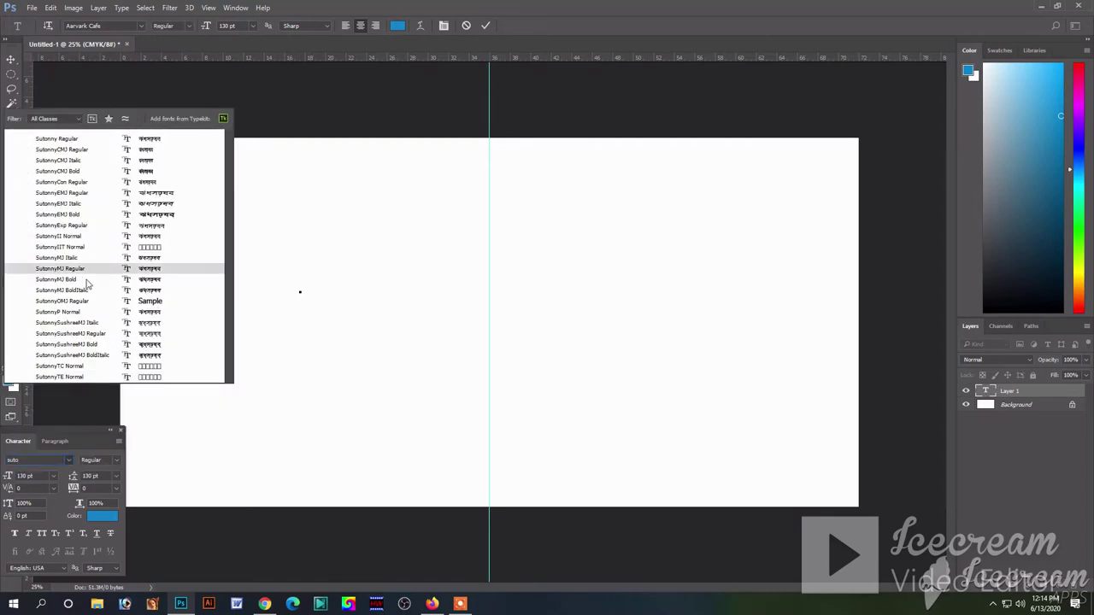
pyautogui.click(86, 279)
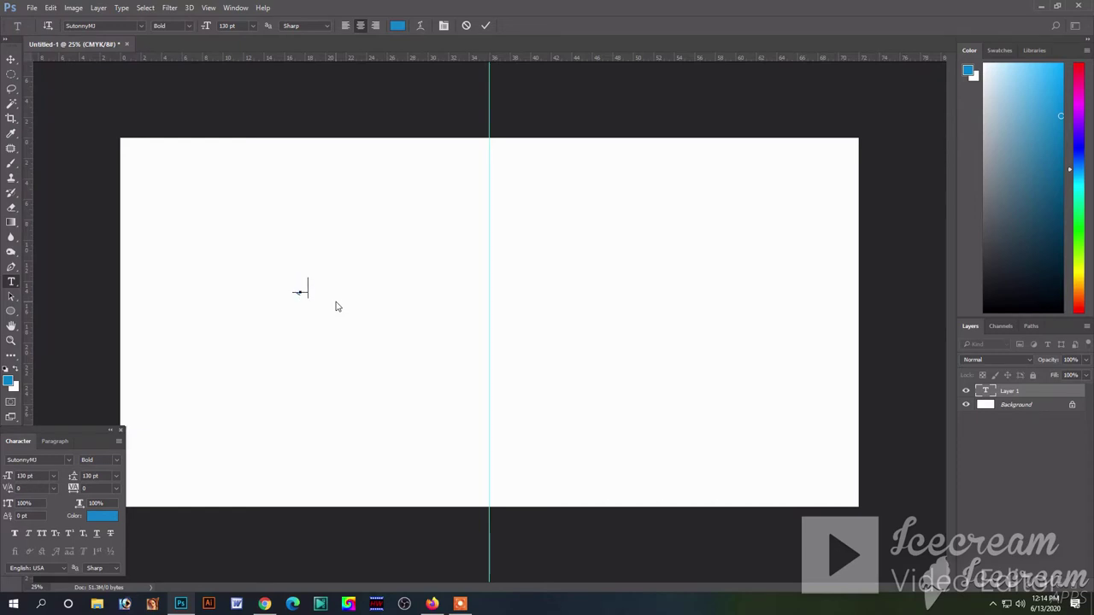
pyautogui.write('bb')
pyautogui.write('gl H')
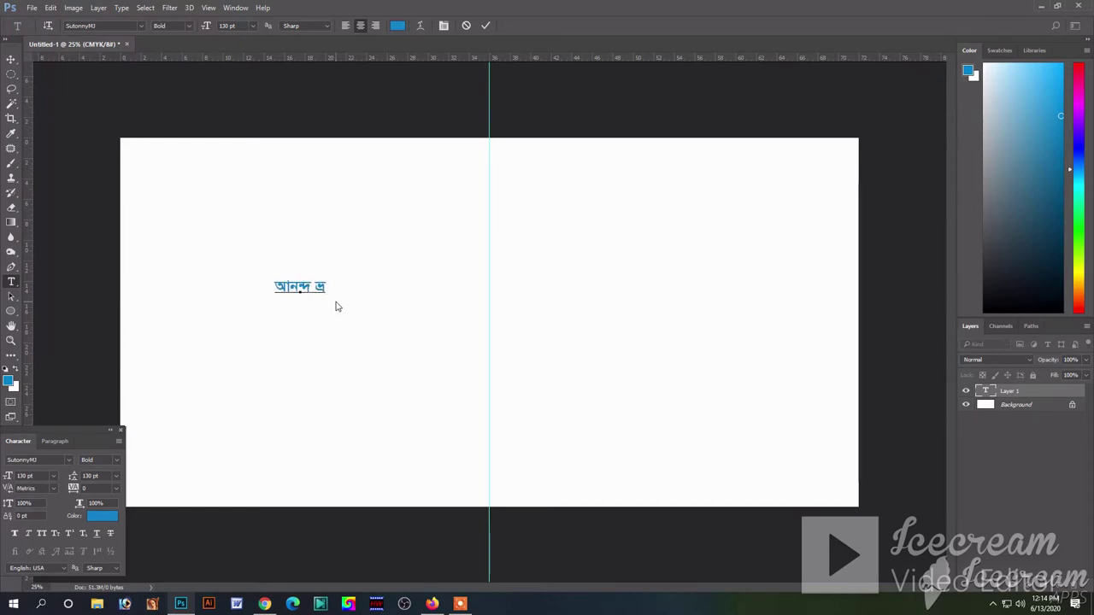
pyautogui.write('mB')
pyautogui.write('0')
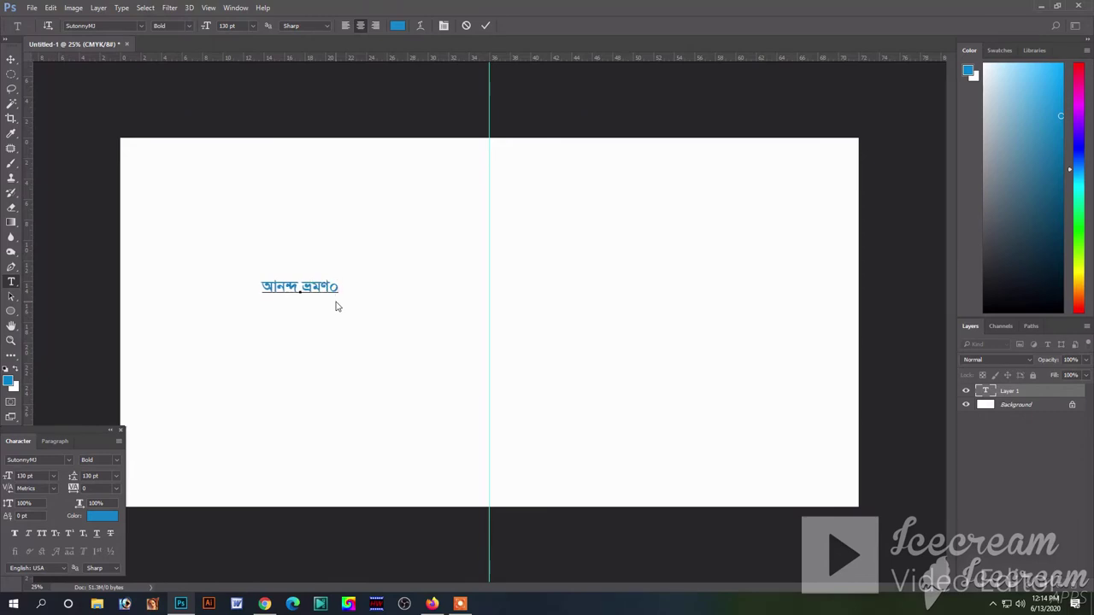
pyautogui.press('BackSpace')
pyautogui.write('-')
pyautogui.write('20')
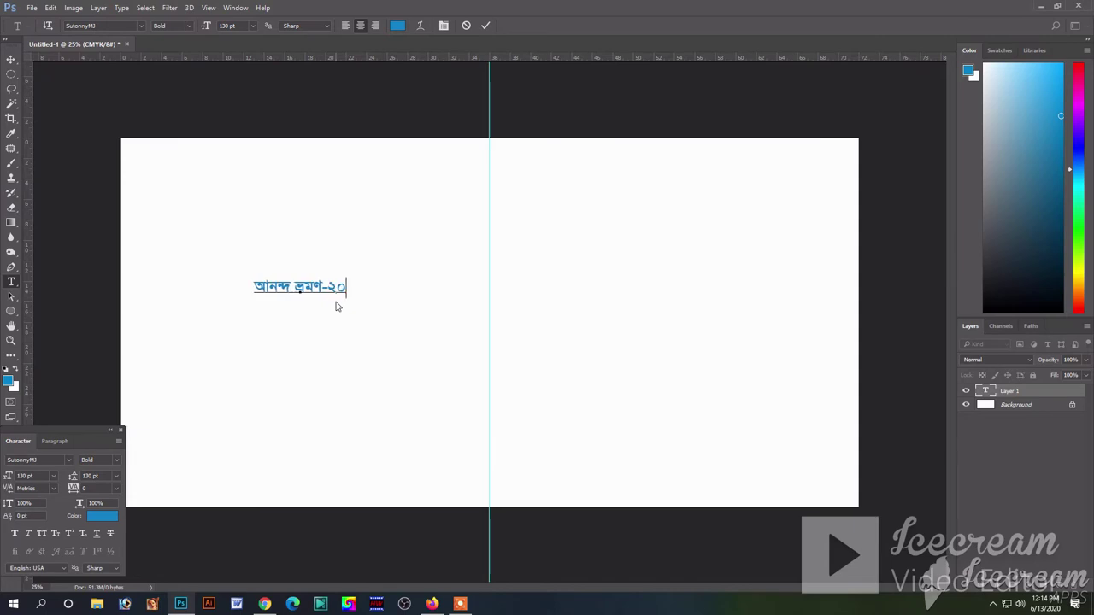
pyautogui.write('21')
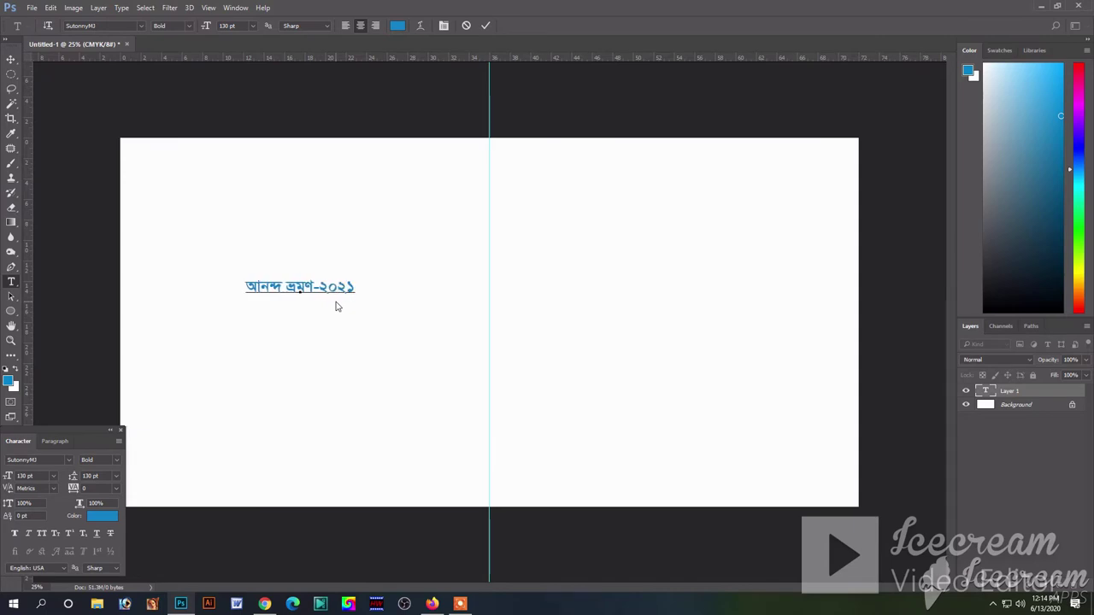
pyautogui.click(336, 306)
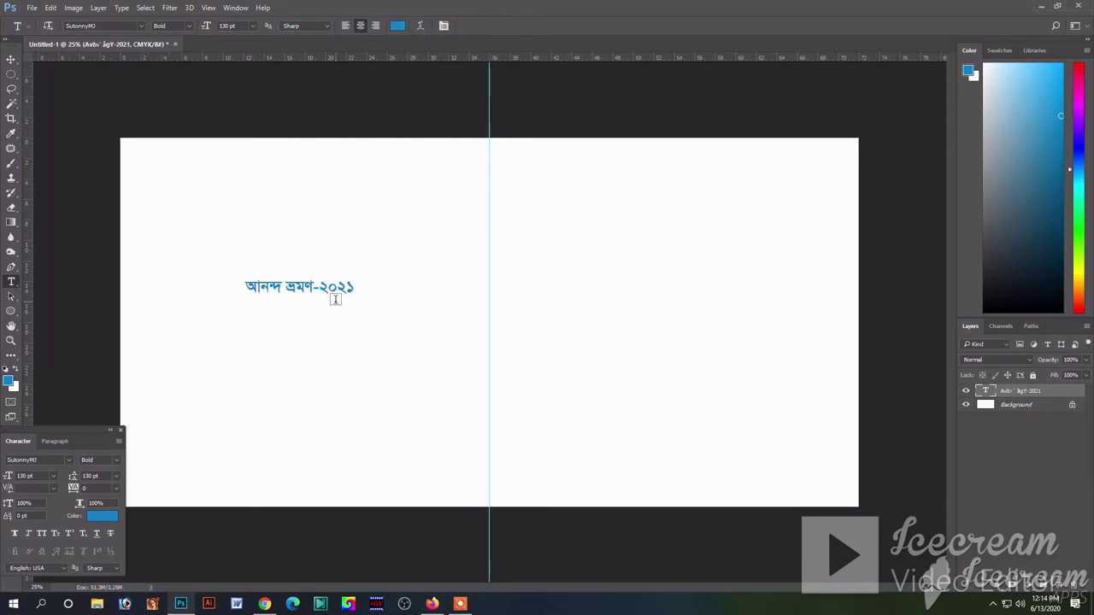
# Step: Centre the heading on the guide, enlarge it, and nudge it toward the top
pyautogui.press('v')
pyautogui.moveTo(328, 291)
pyautogui.mouseDown()
pyautogui.moveTo(517, 266)
pyautogui.moveTo(740, 214)
pyautogui.mouseUp()
pyautogui.hotkey('ctrl', 't')
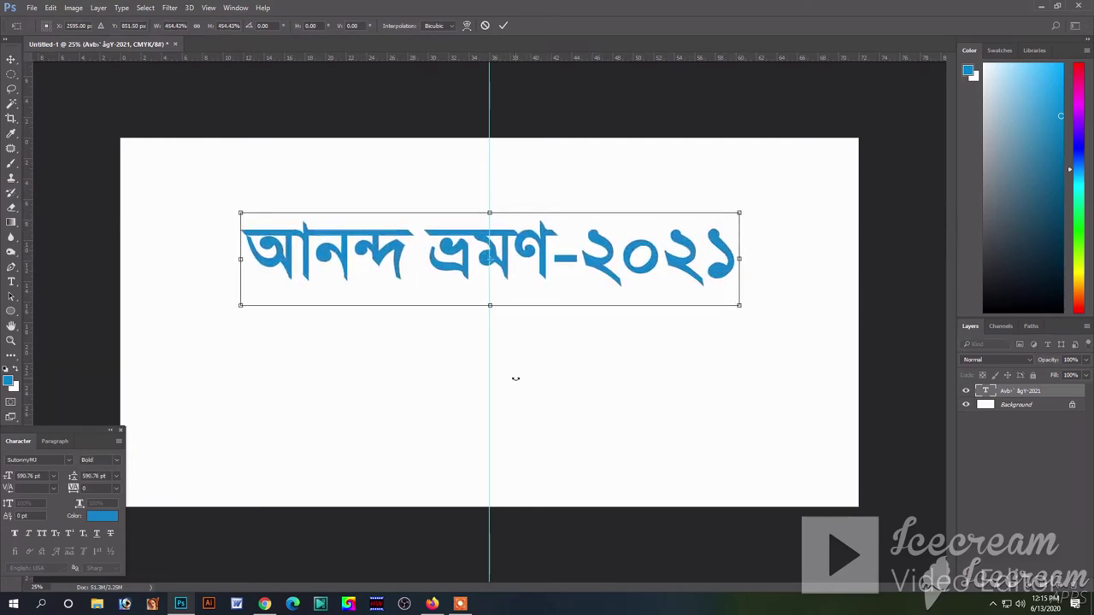
pyautogui.press('Return')
pyautogui.moveTo(531, 255)
pyautogui.mouseDown()
pyautogui.moveTo(526, 230)
pyautogui.moveTo(540, 248)
pyautogui.mouseUp()
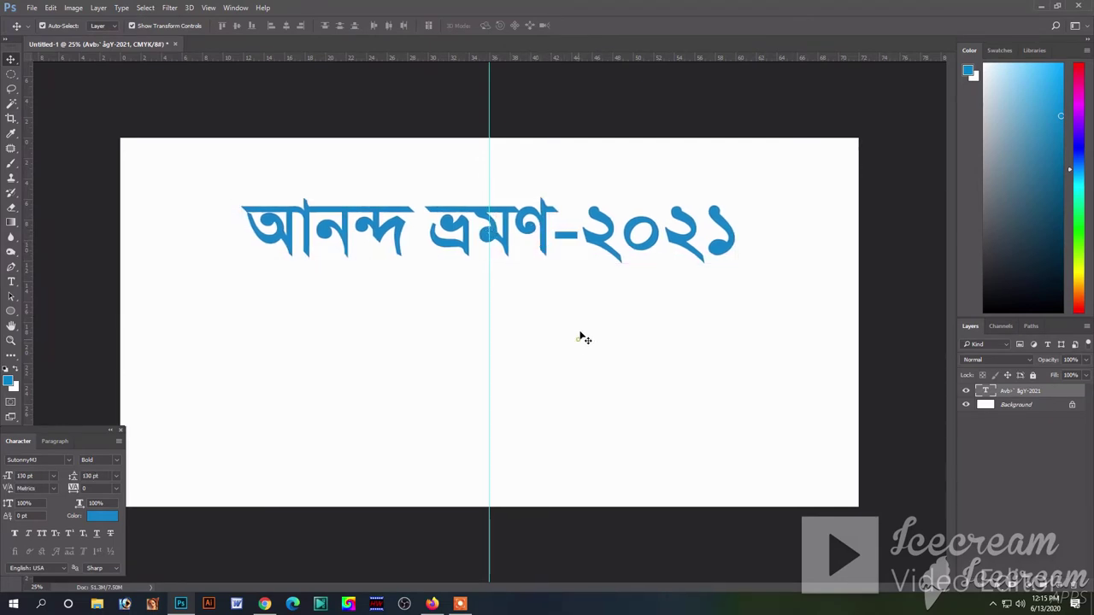
# Step: Place a duplicate of the heading below it and scale it to about 60%
pyautogui.moveTo(545, 233)
pyautogui.mouseDown()
pyautogui.moveTo(559, 329)
pyautogui.moveTo(562, 317)
pyautogui.mouseUp()
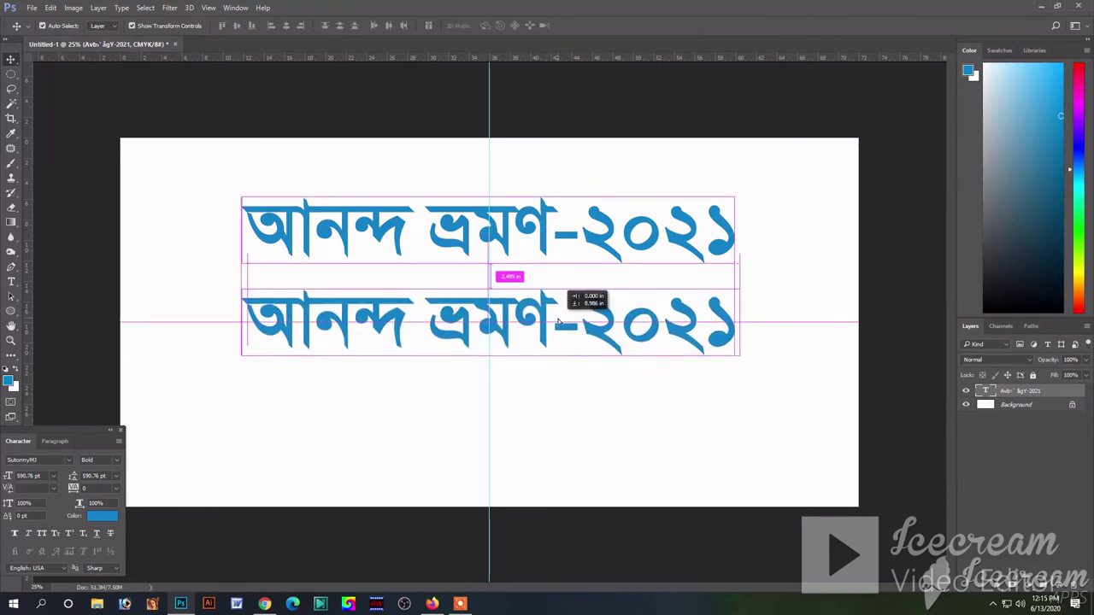
pyautogui.hotkey('ctrl', 't')
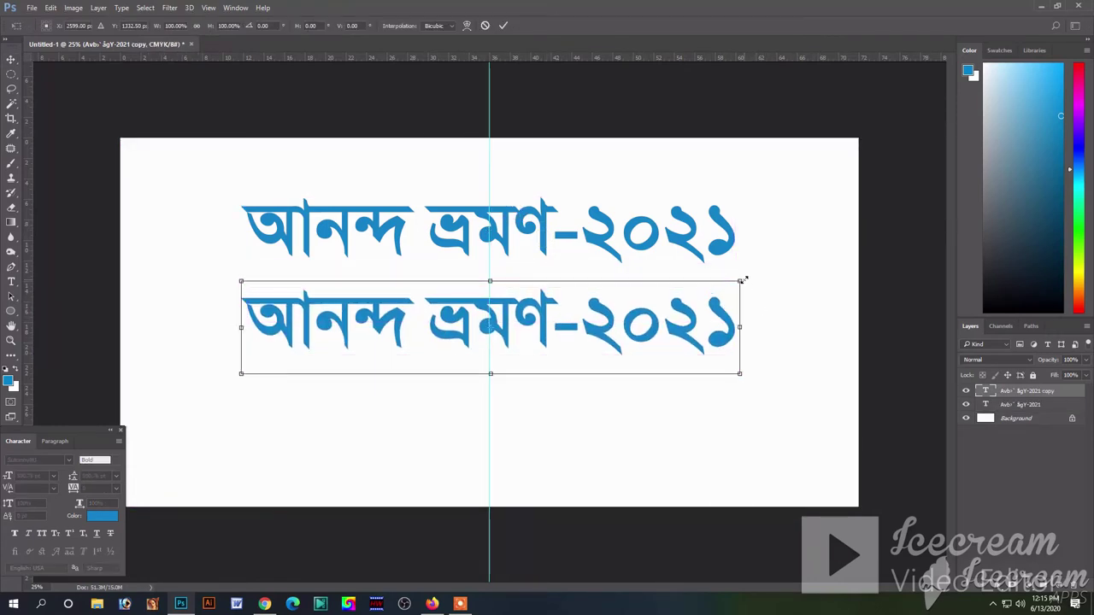
pyautogui.moveTo(740, 280); pyautogui.dragTo(640, 300)
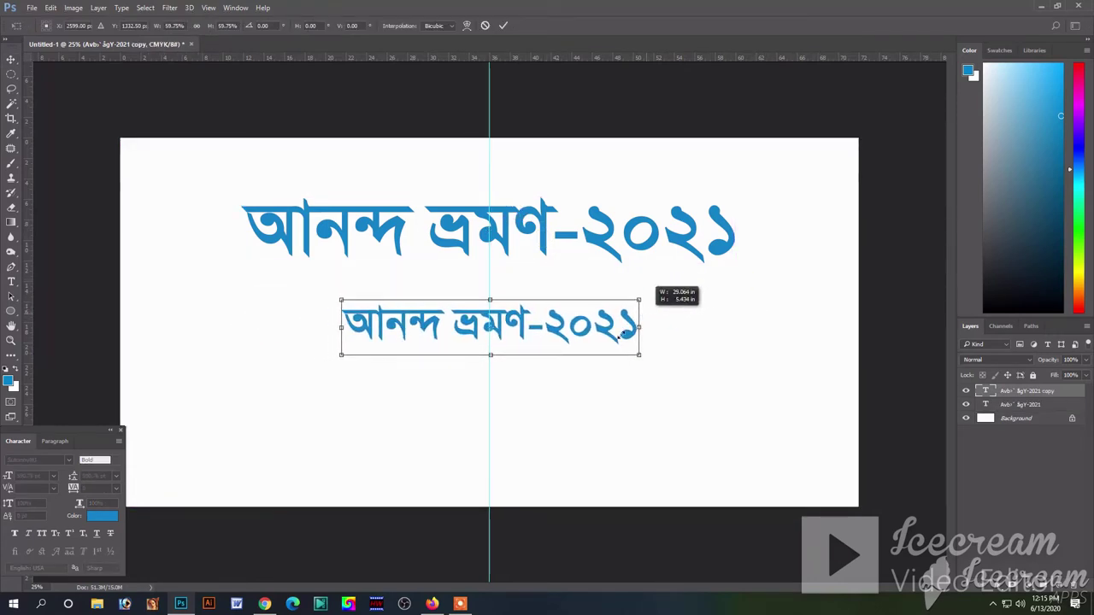
pyautogui.press('Return')
# Step: Replace the lower copy's text with the subtitle 'চট্টগ্রাম টু রাঙ্গামাটি'
pyautogui.press('t')
pyautogui.click(441, 324)
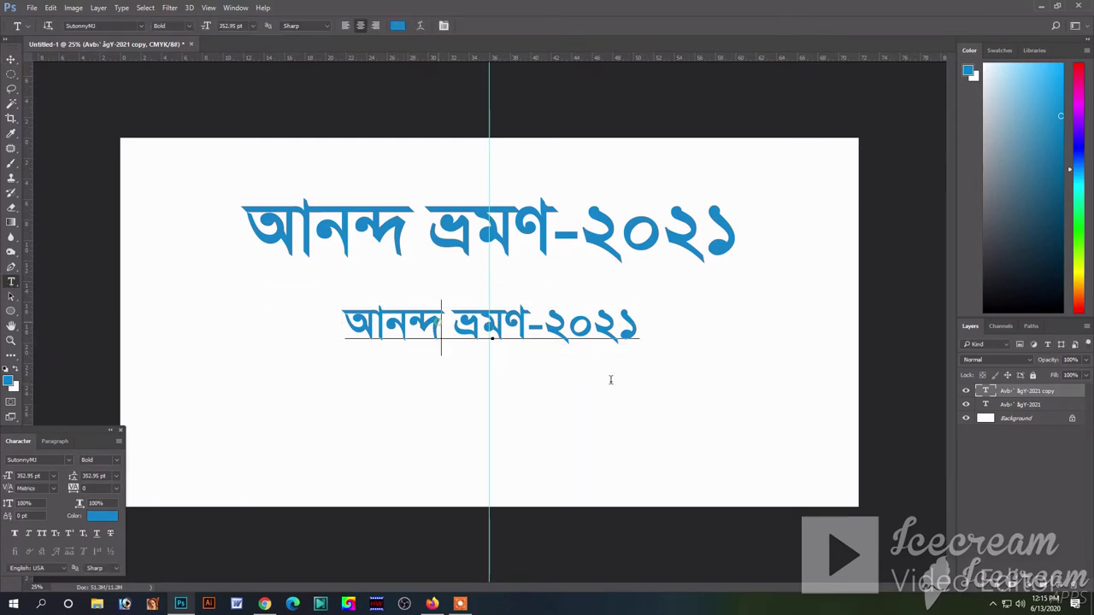
pyautogui.hotkey('ctrl', 'a')
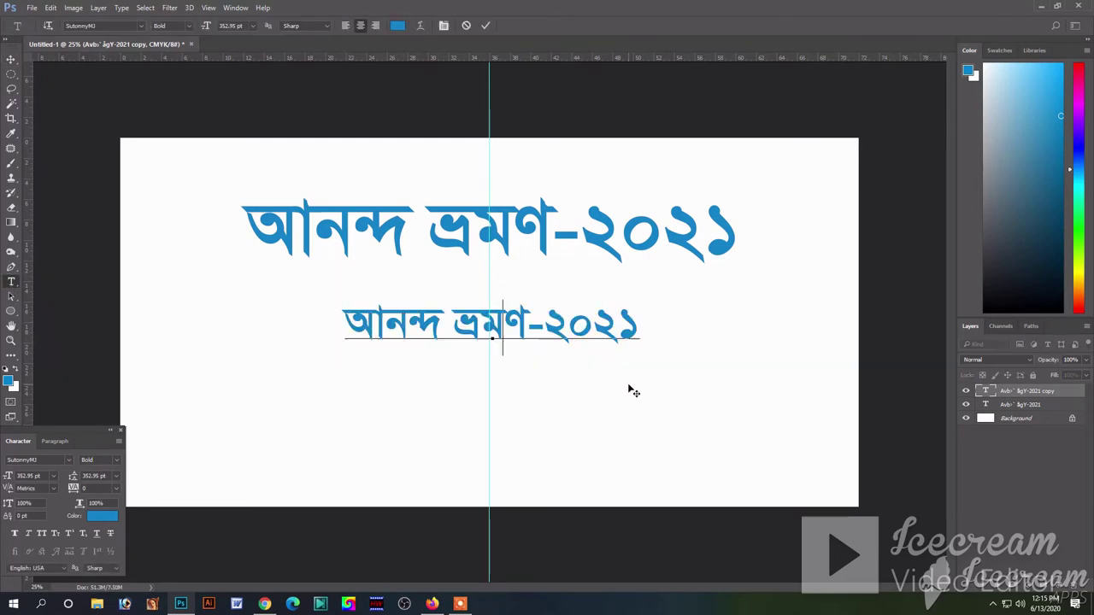
pyautogui.write('PU')
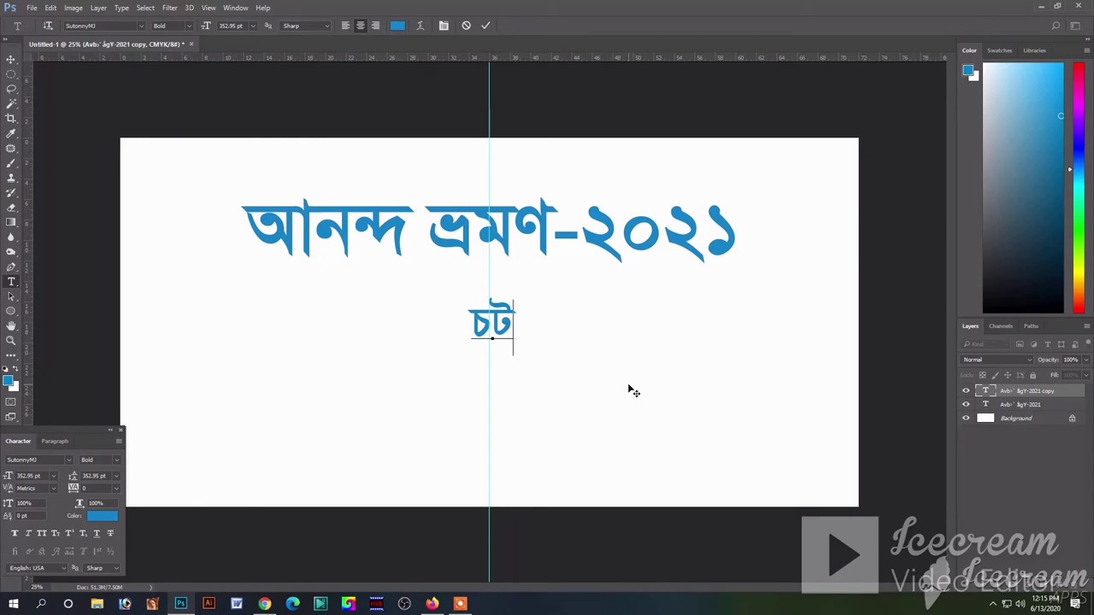
pyautogui.write('&U')
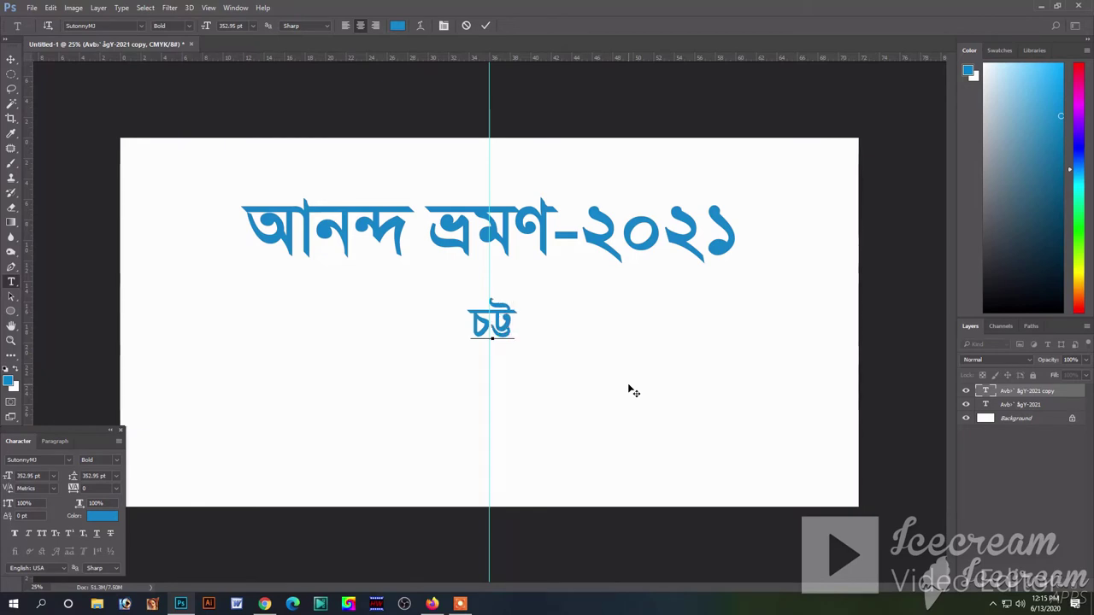
pyautogui.write('oz')
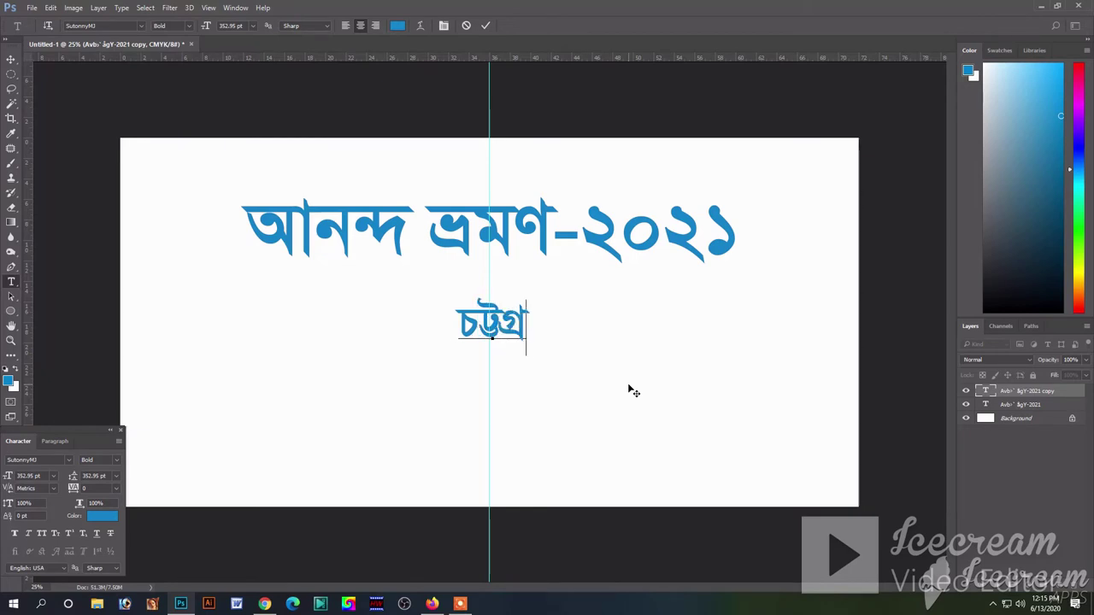
pyautogui.write('fm t')
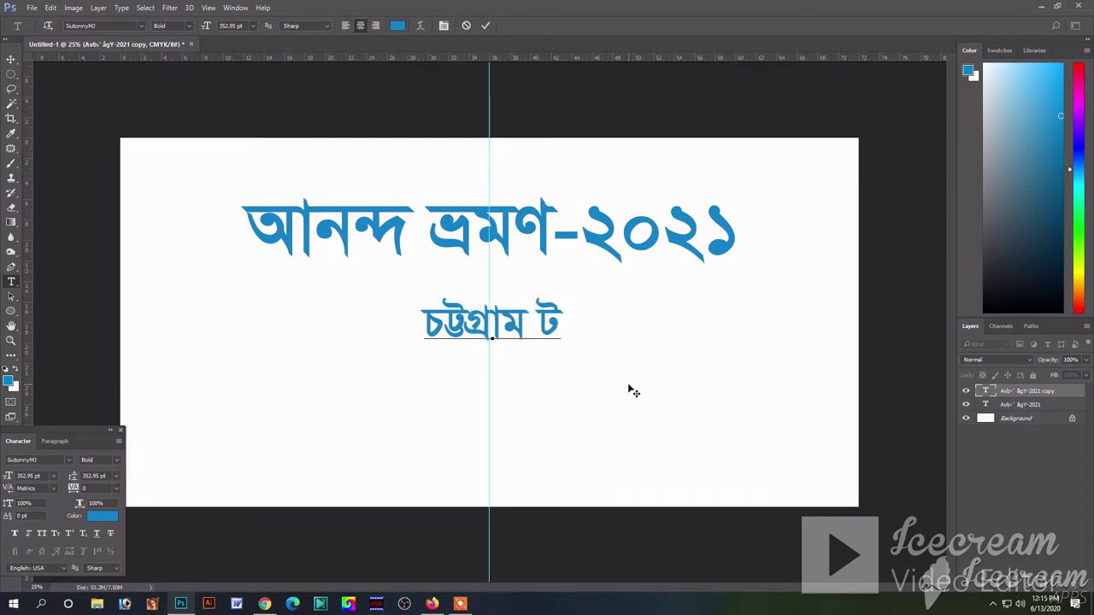
pyautogui.write('s')
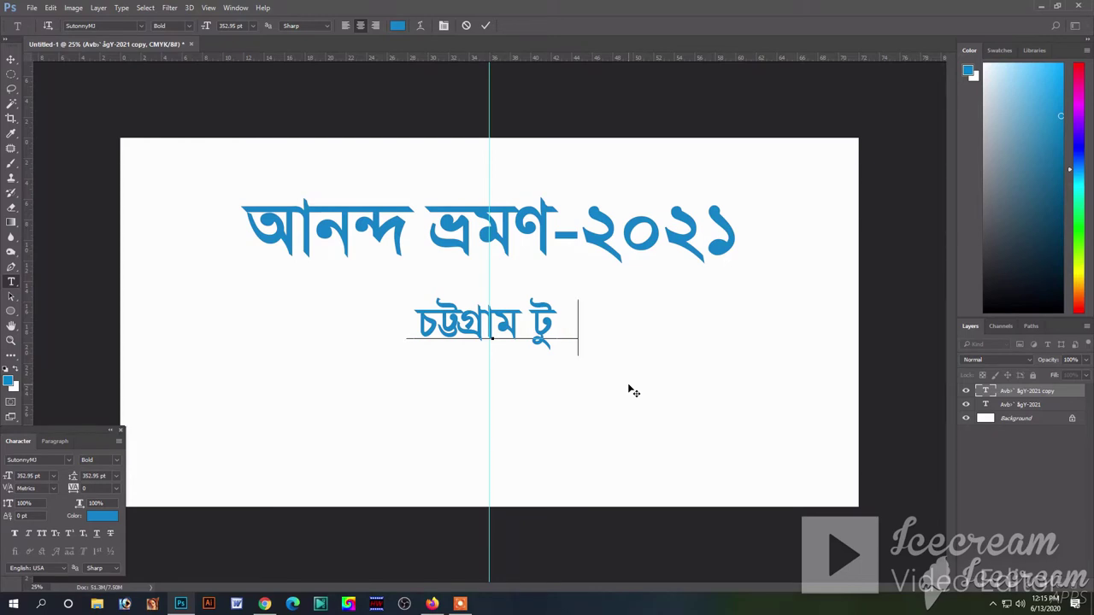
pyautogui.write('vfqgo')
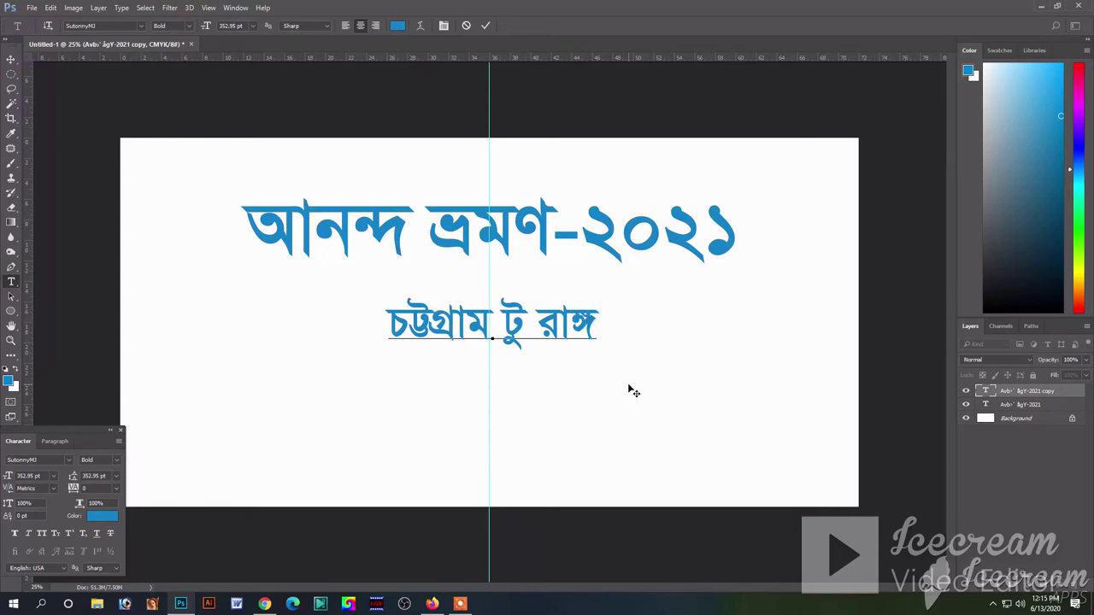
pyautogui.write('fmfdU')
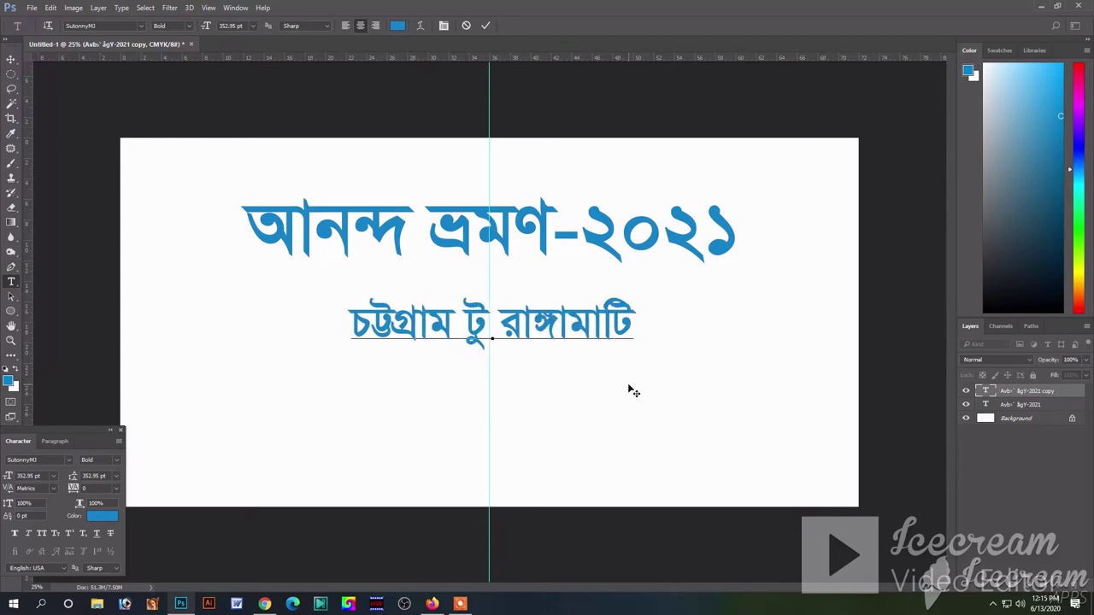
pyautogui.hotkey('ctrl', 'Return')
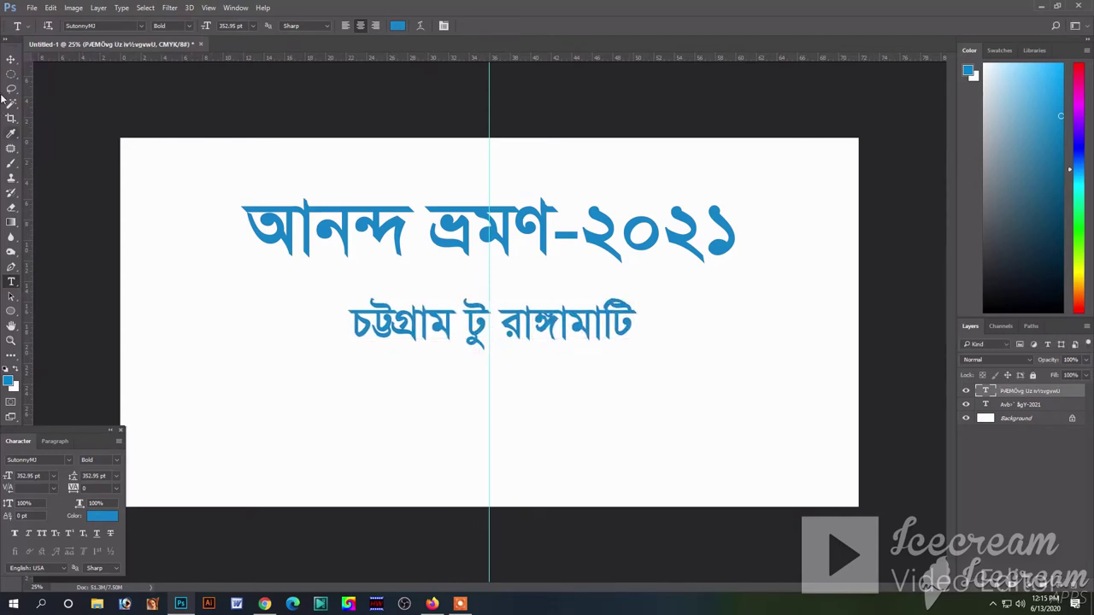
pyautogui.click(11, 59)
# Step: Duplicate the subtitle below and retype it as the date 'তারিখঃ ১৪ ফেব্রুয়ারী'
pyautogui.moveTo(559, 324)
pyautogui.mouseDown()
pyautogui.moveTo(562, 305)
pyautogui.moveTo(566, 386)
pyautogui.mouseUp()
pyautogui.click(11, 282)
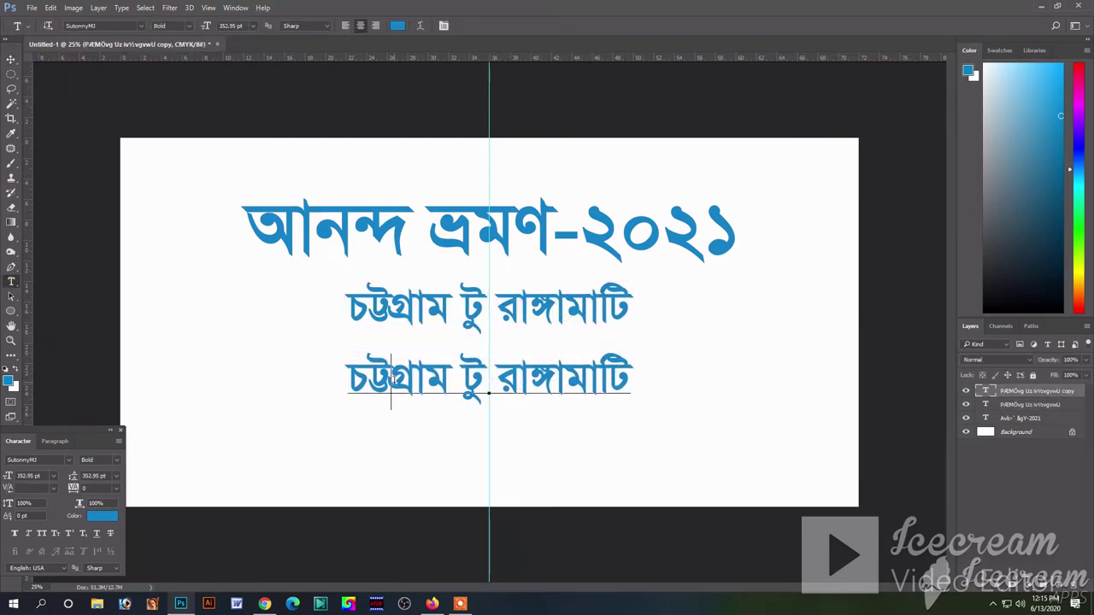
pyautogui.click(393, 380)
pyautogui.hotkey('ctrl', 'a')
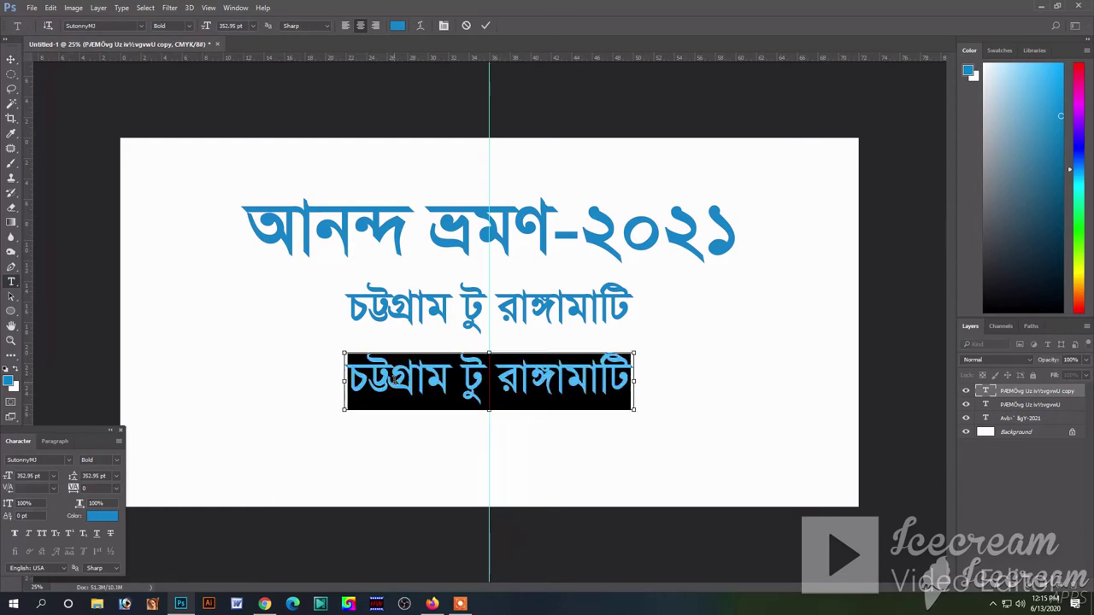
pyautogui.write('তারি')
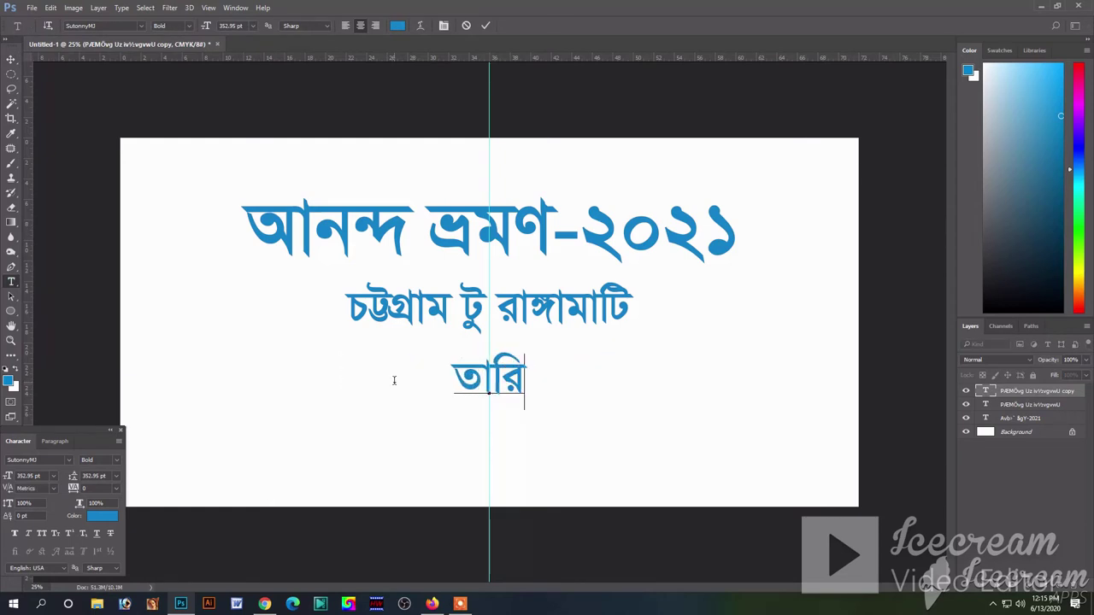
pyautogui.write('খঃ ')
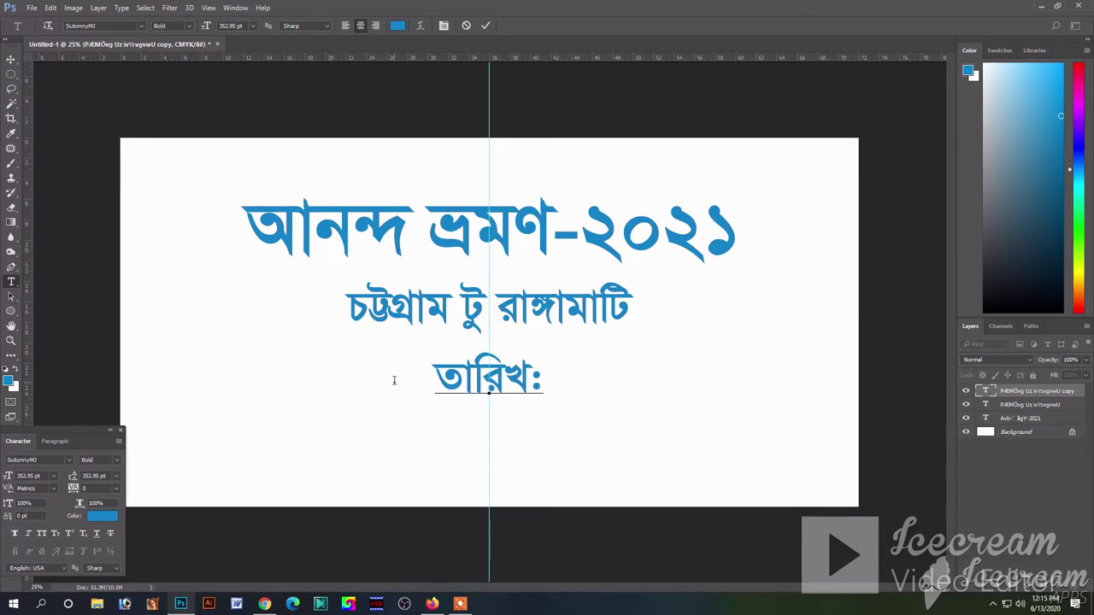
pyautogui.write('২')
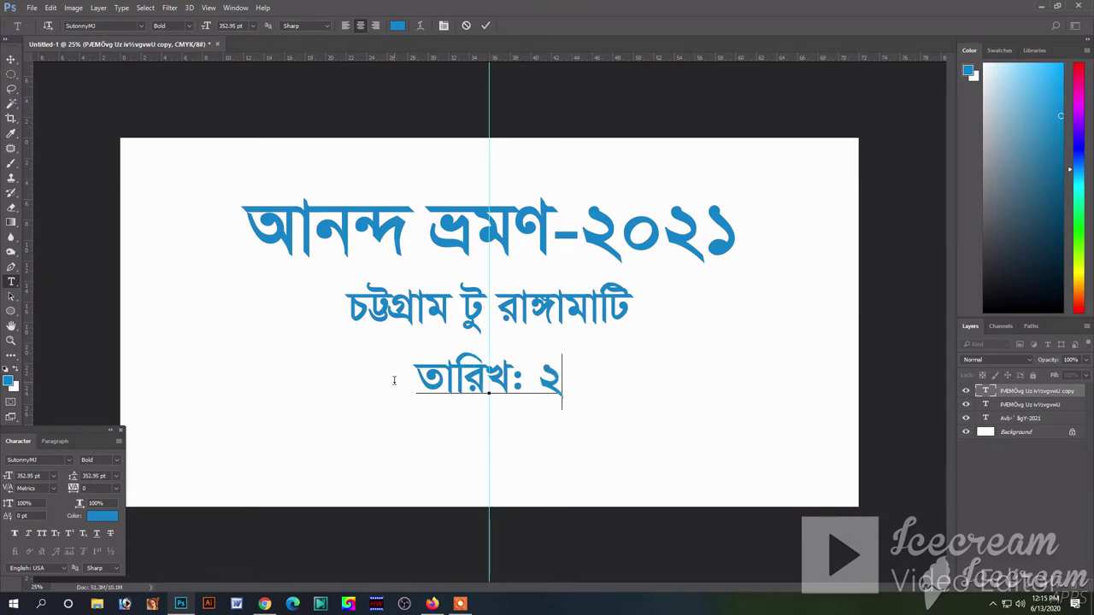
pyautogui.write('১')
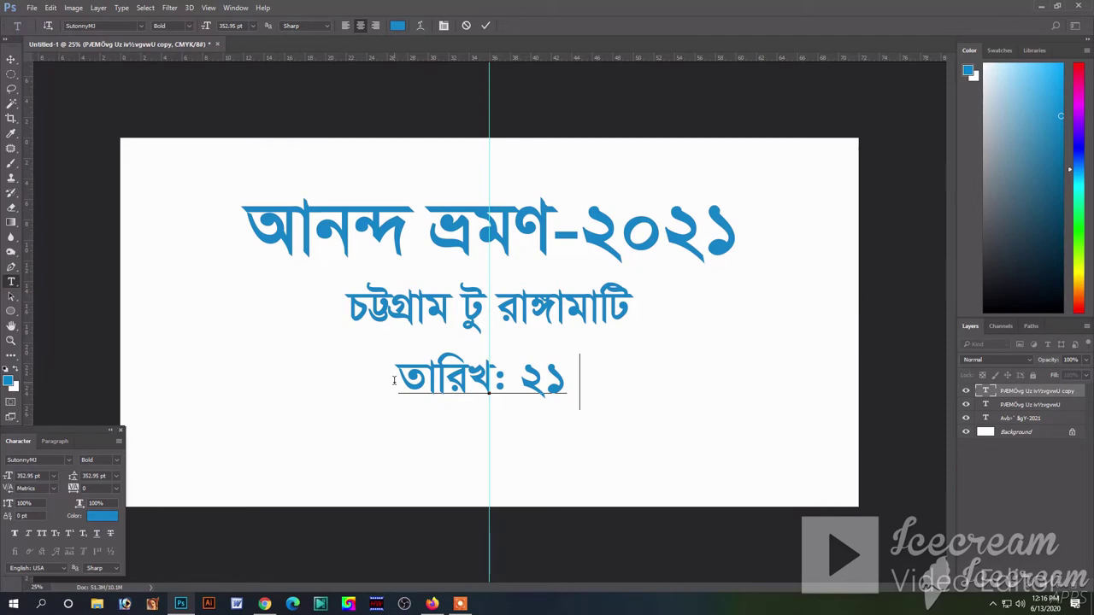
pyautogui.press('BackSpace')
pyautogui.press('BackSpace')
pyautogui.press('BackSpace')
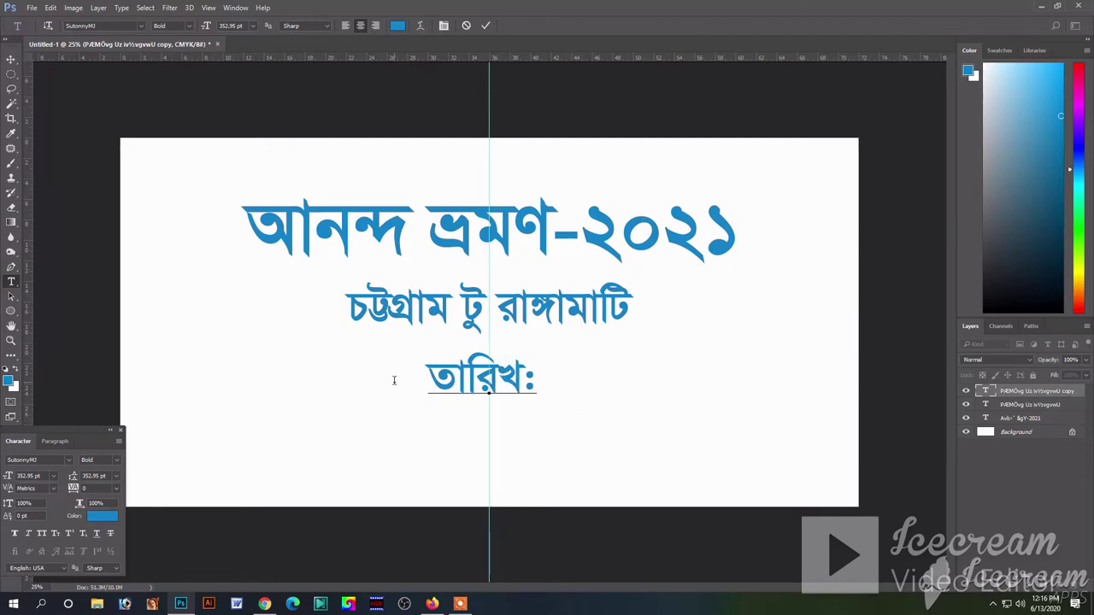
pyautogui.write(' ১৪ ')
pyautogui.write('ে')
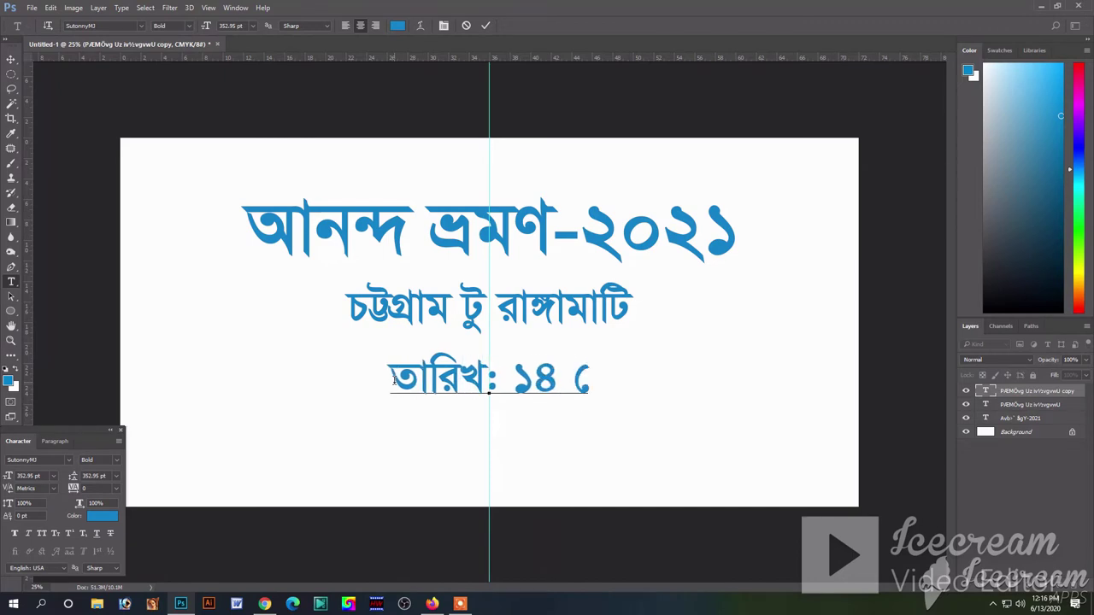
pyautogui.write('ফ')
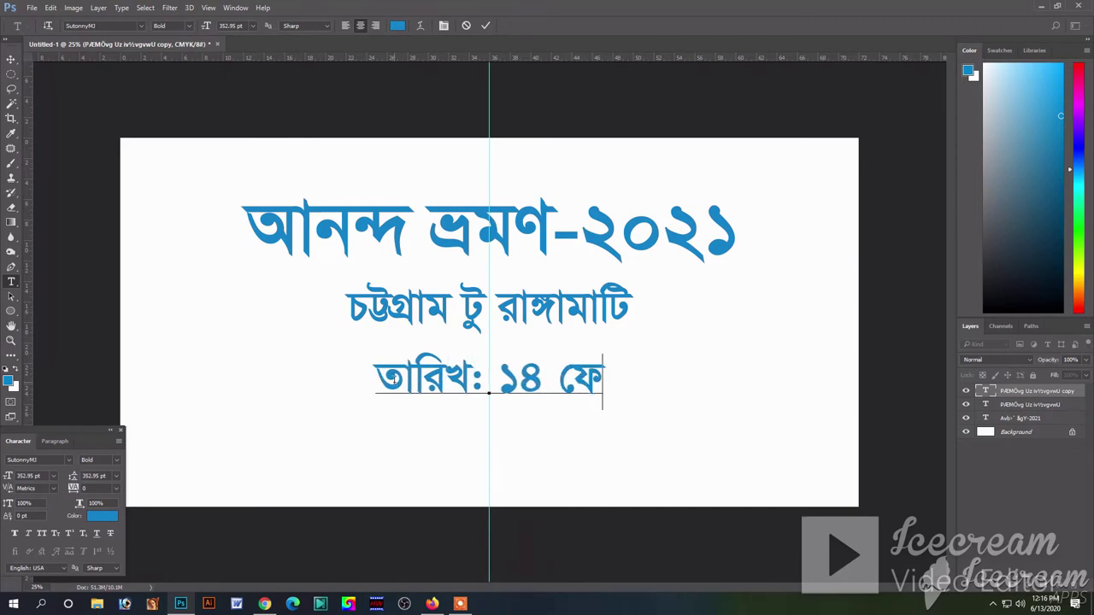
pyautogui.write('ব্র')
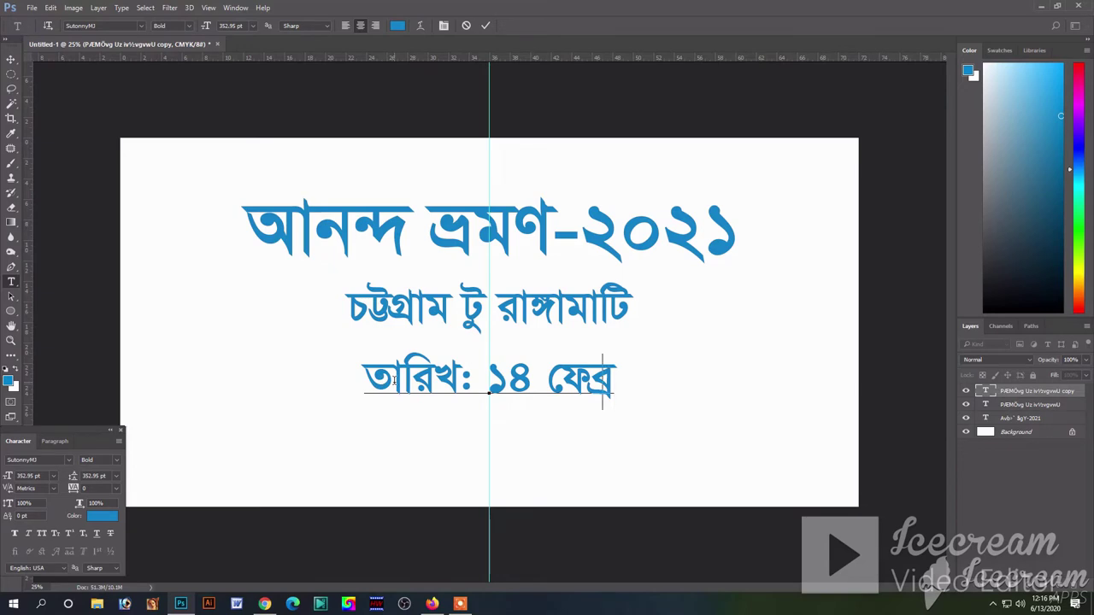
pyautogui.write('ুয়া')
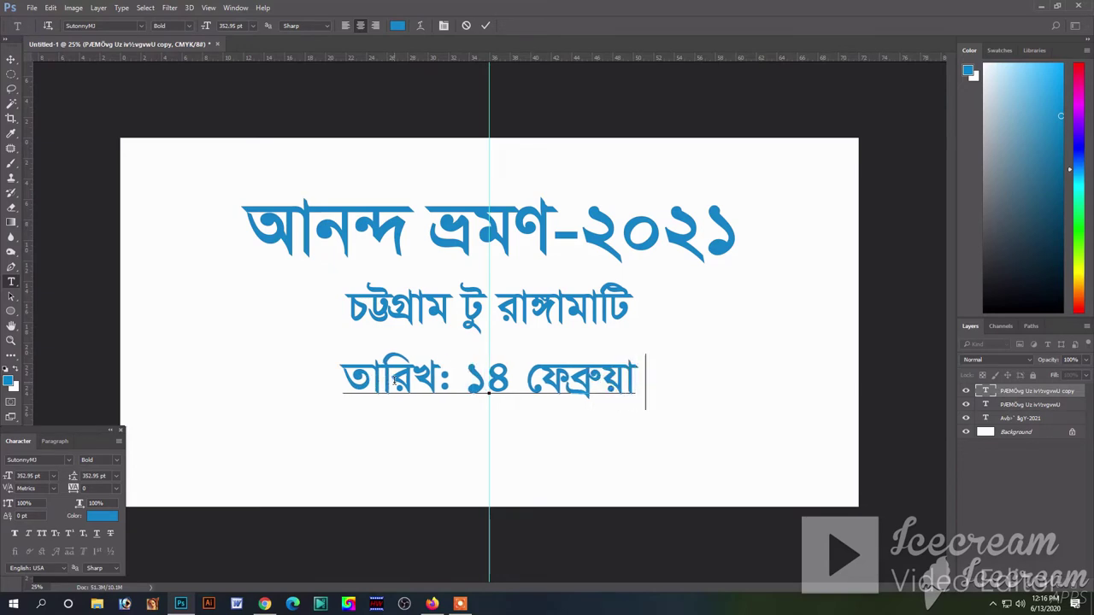
pyautogui.write('রী')
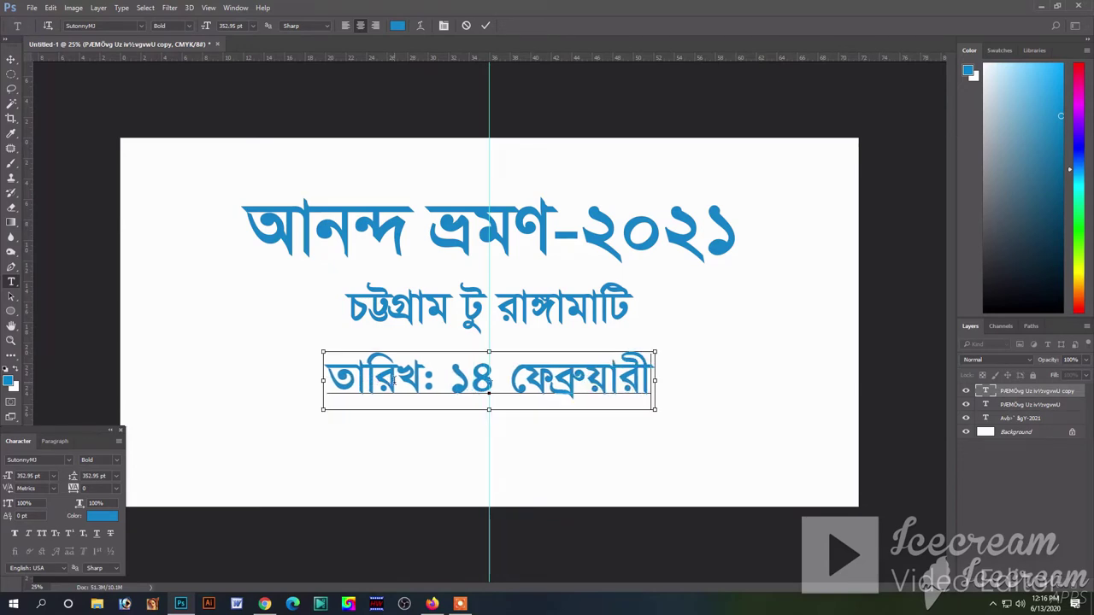
pyautogui.hotkey('ctrl', 'Return')
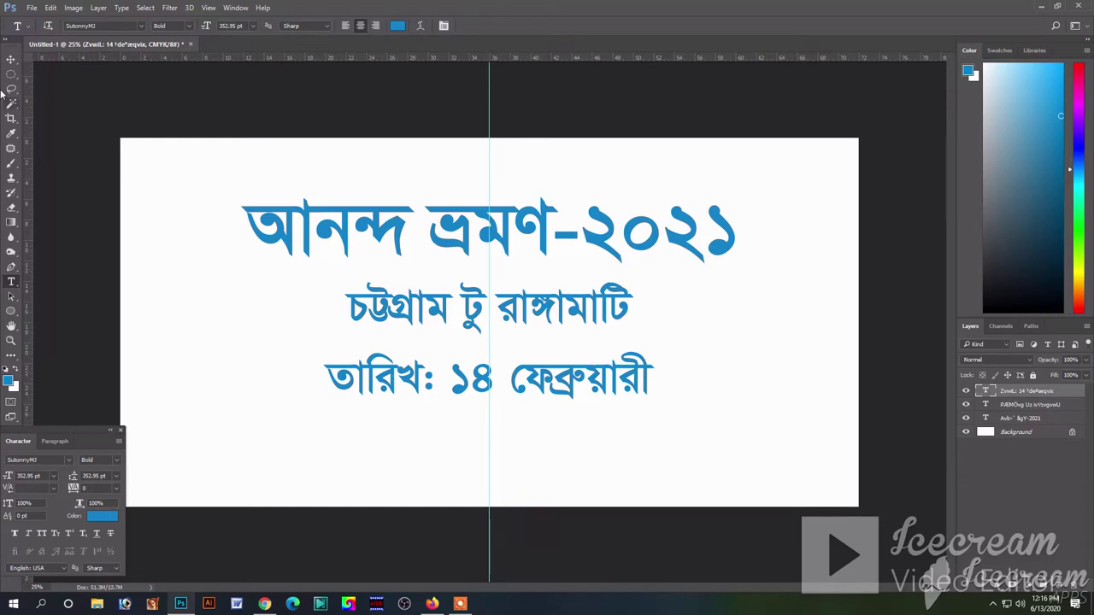
# Step: Shrink the date line to about half size and move it up under the subtitle
pyautogui.click(11, 60)
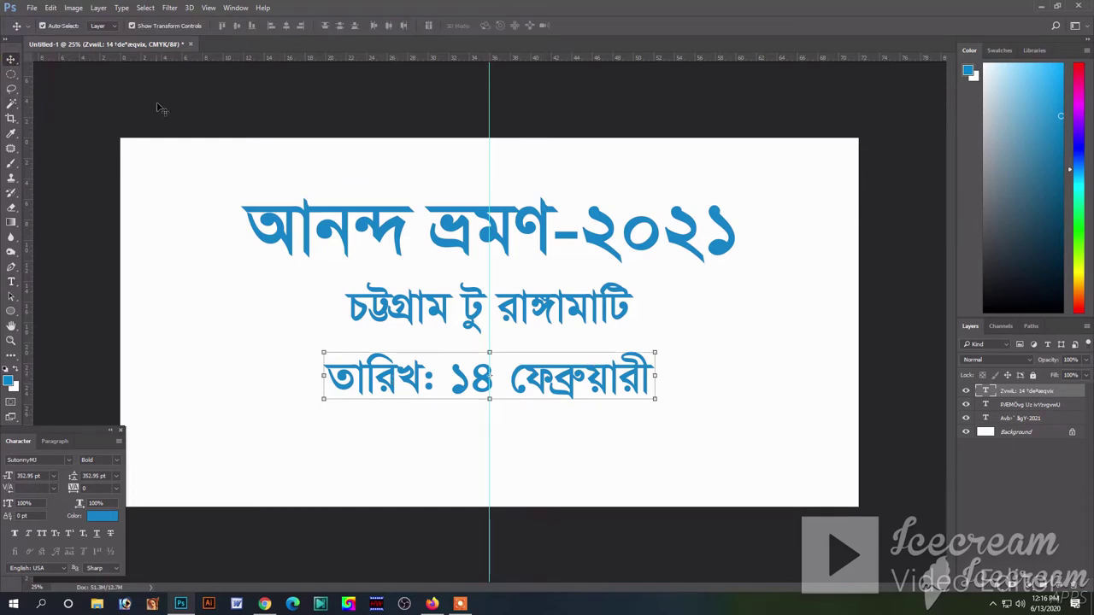
pyautogui.moveTo(642, 349); pyautogui.dragTo(574, 375)
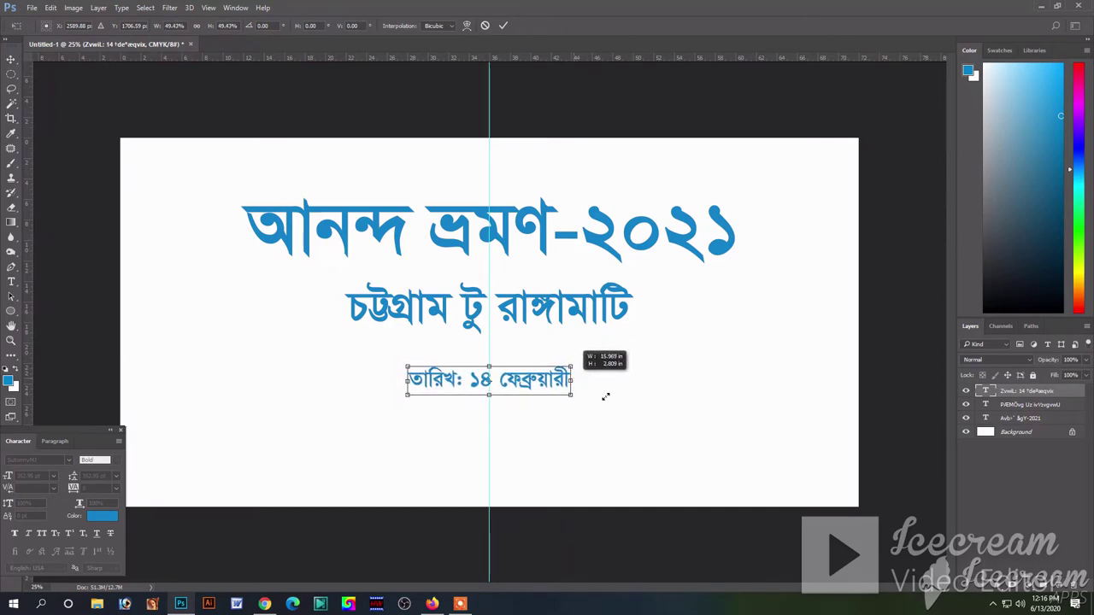
pyautogui.press('Return')
pyautogui.moveTo(559, 396); pyautogui.dragTo(552, 367)
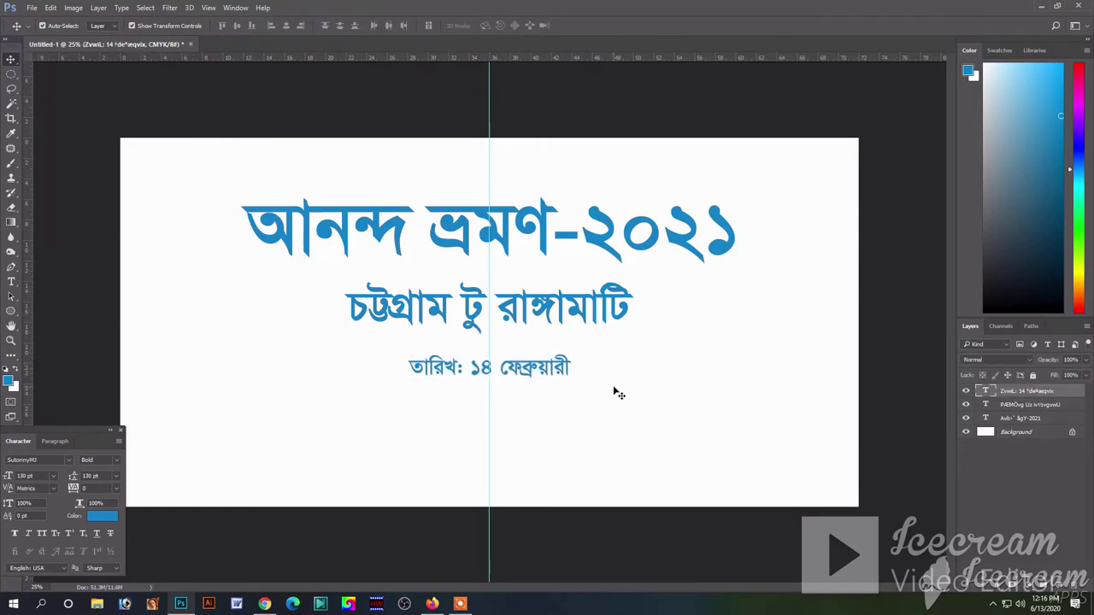
pyautogui.click(549, 366)
pyautogui.click(650, 388)
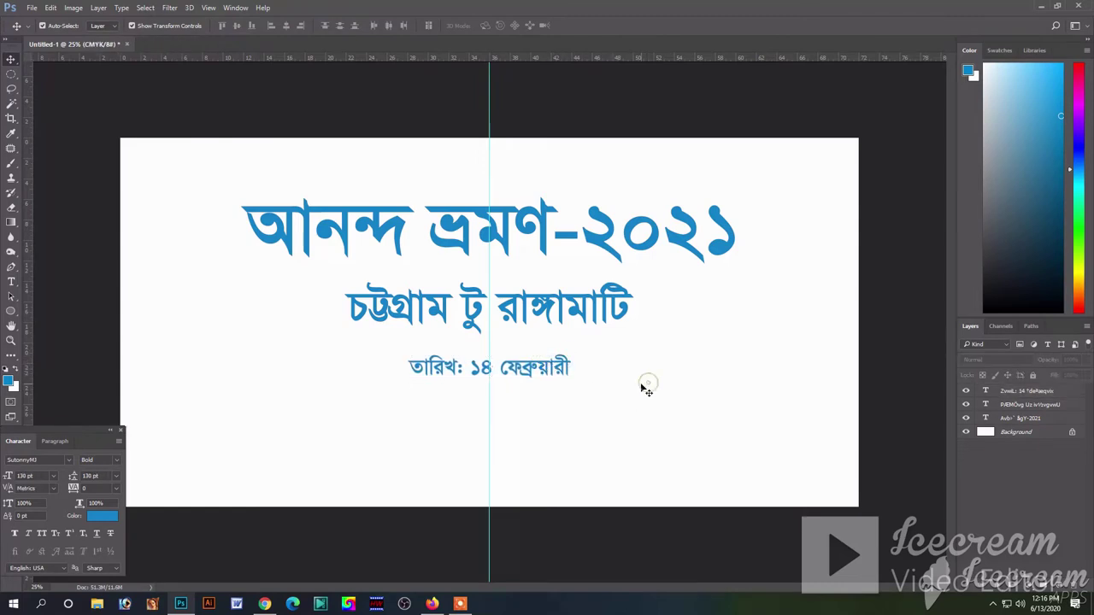
pyautogui.click(536, 369)
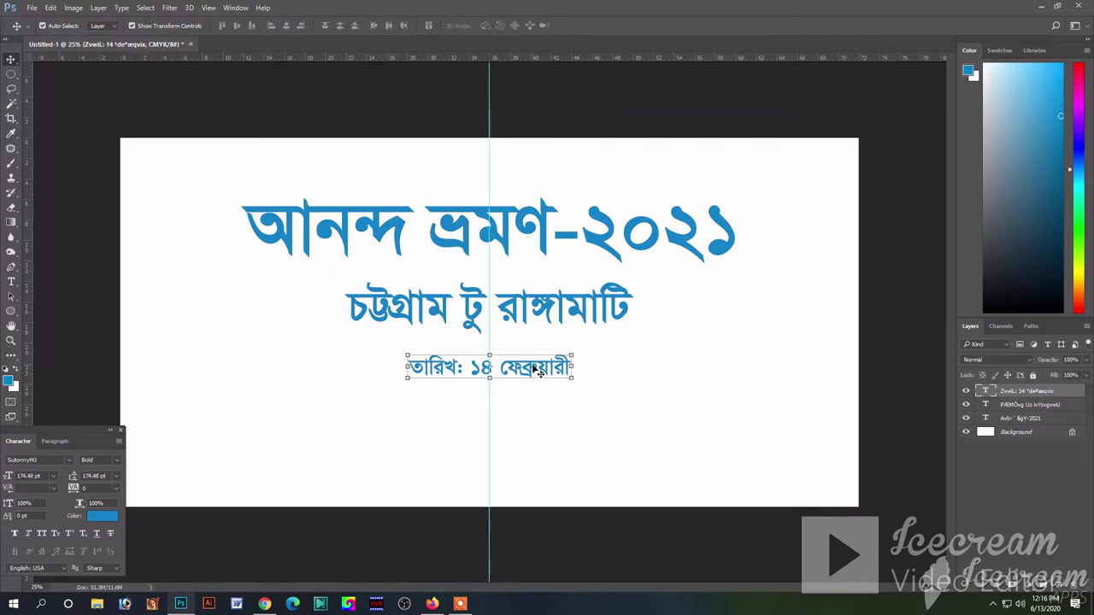
pyautogui.click(740, 437)
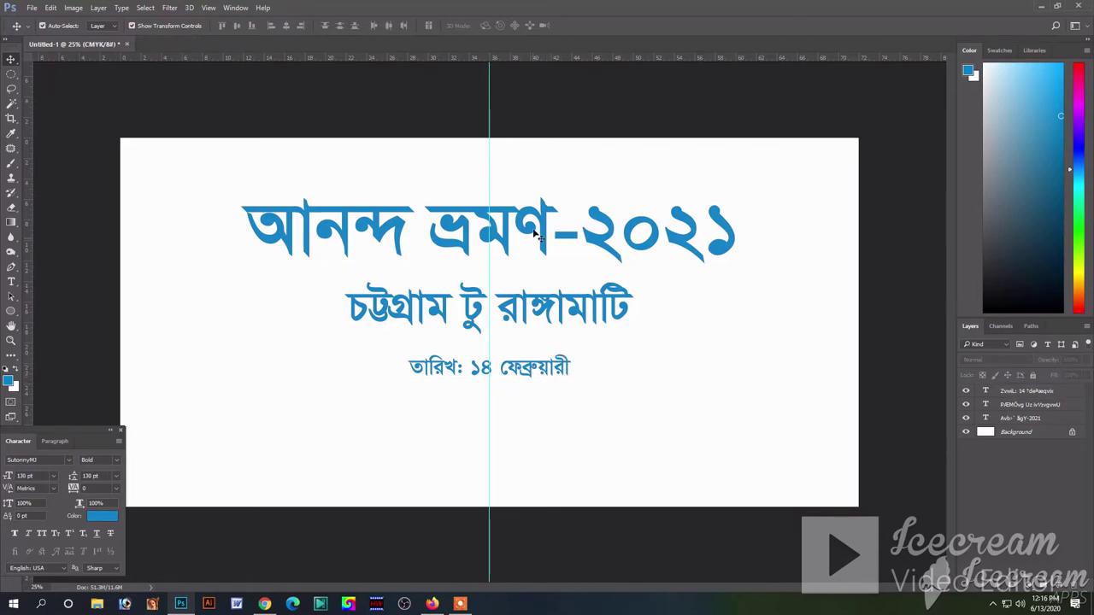
pyautogui.click(536, 232)
# Step: Change the headline font to Mujib Bangla Font
pyautogui.click(51, 462)
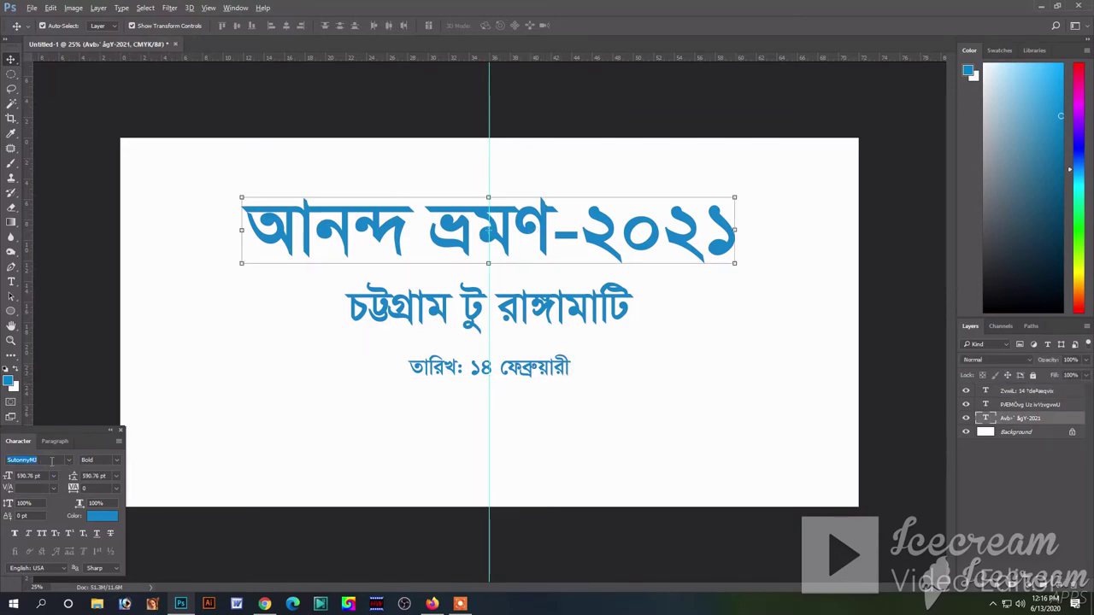
pyautogui.write('j')
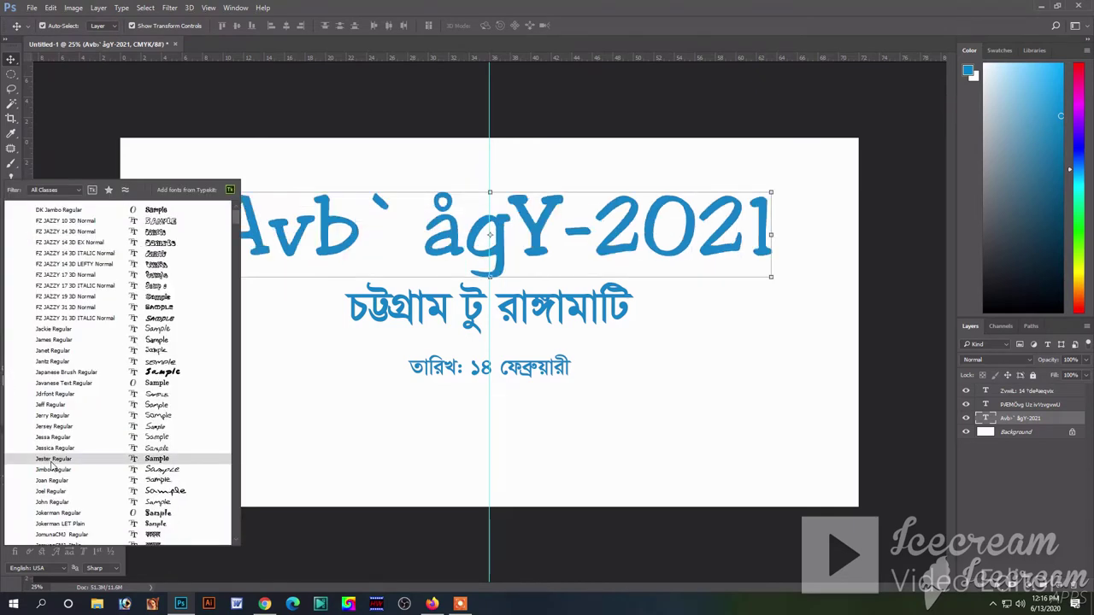
pyautogui.write('u')
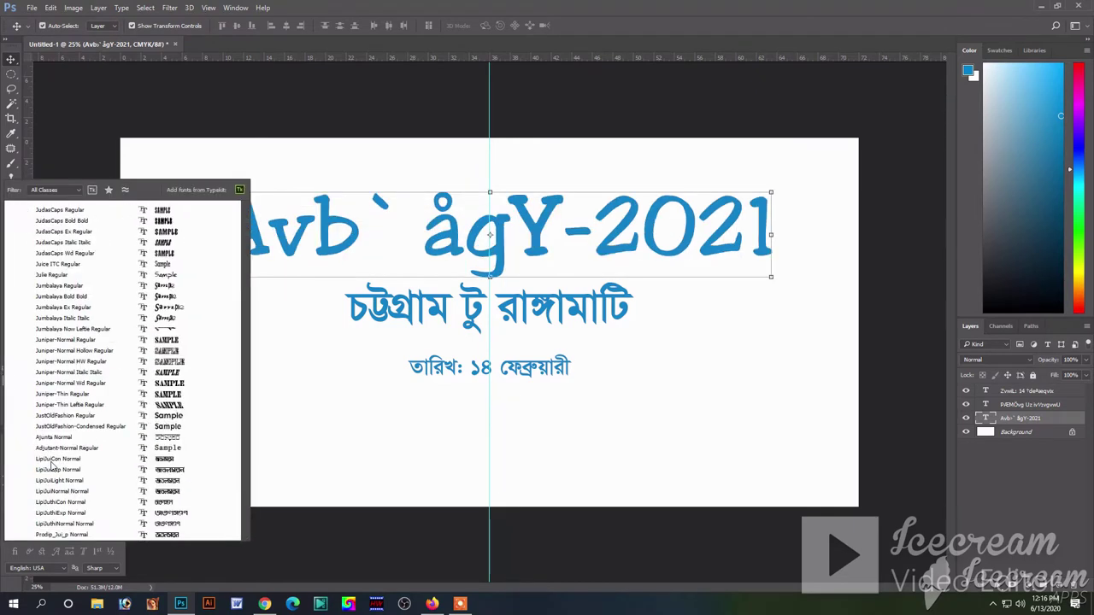
pyautogui.write('m')
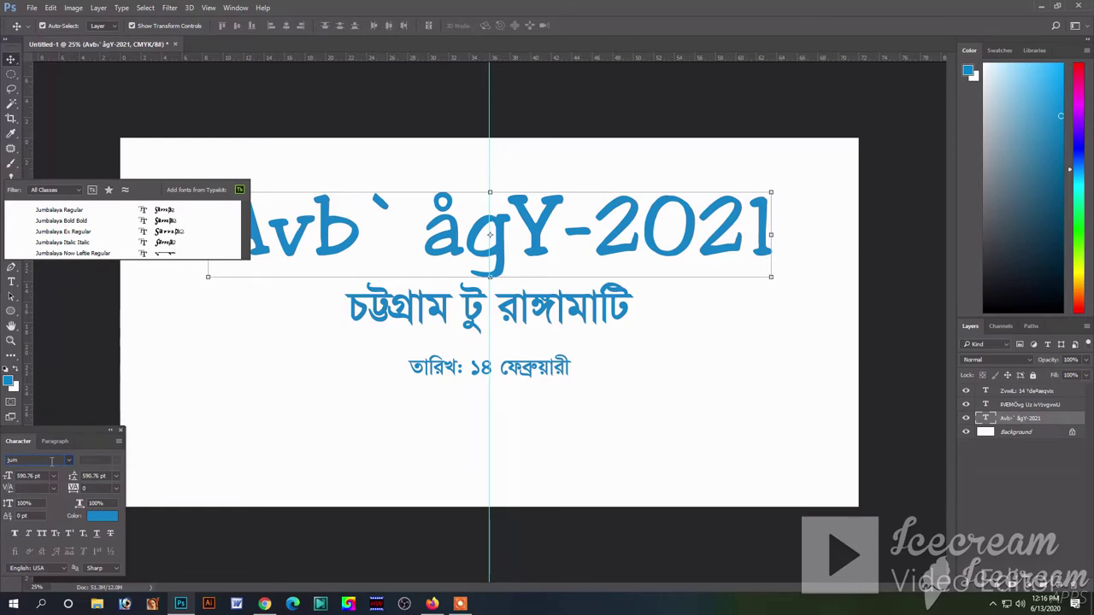
pyautogui.press('BackSpace')
pyautogui.press('BackSpace')
pyautogui.press('BackSpace')
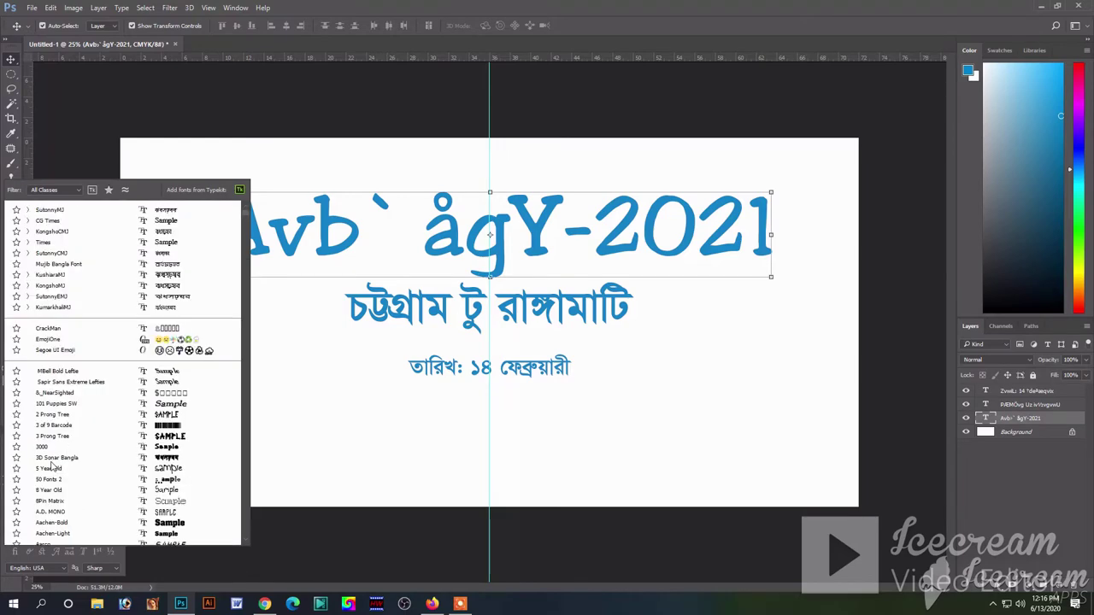
pyautogui.write('muj')
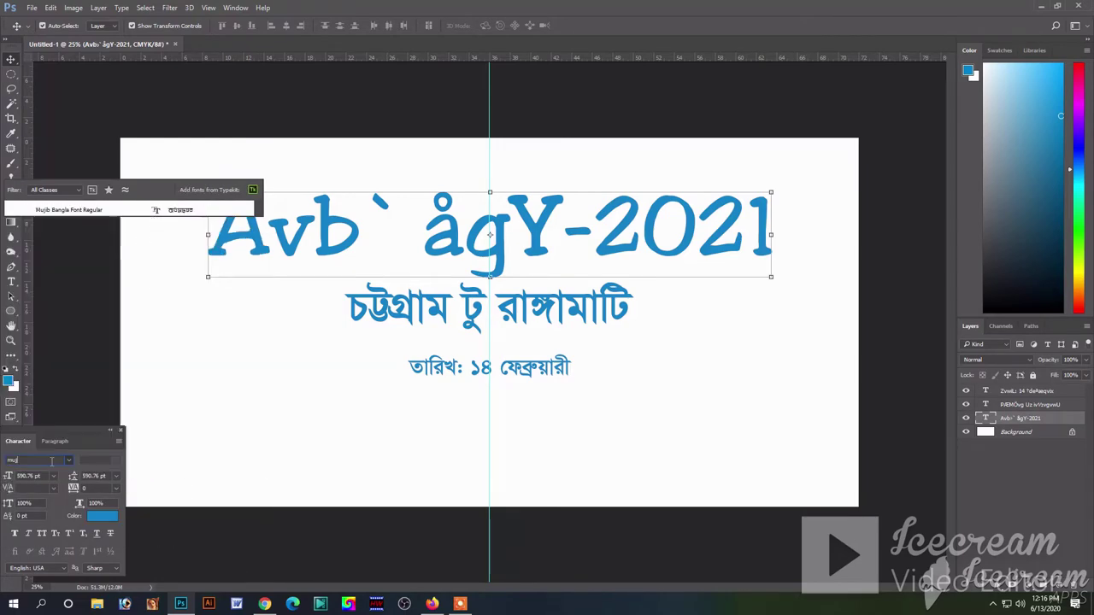
pyautogui.click(106, 211)
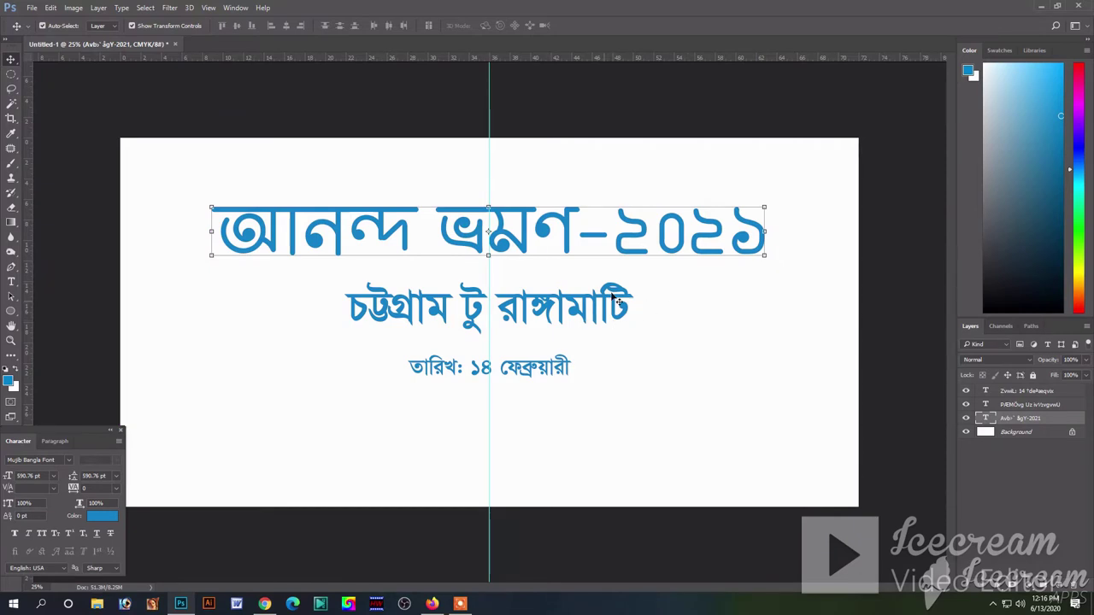
# Step: Enlarge the headline slightly and nudge it to centre on the guide
pyautogui.click(741, 345)
pyautogui.hotkey('ctrl', 't')
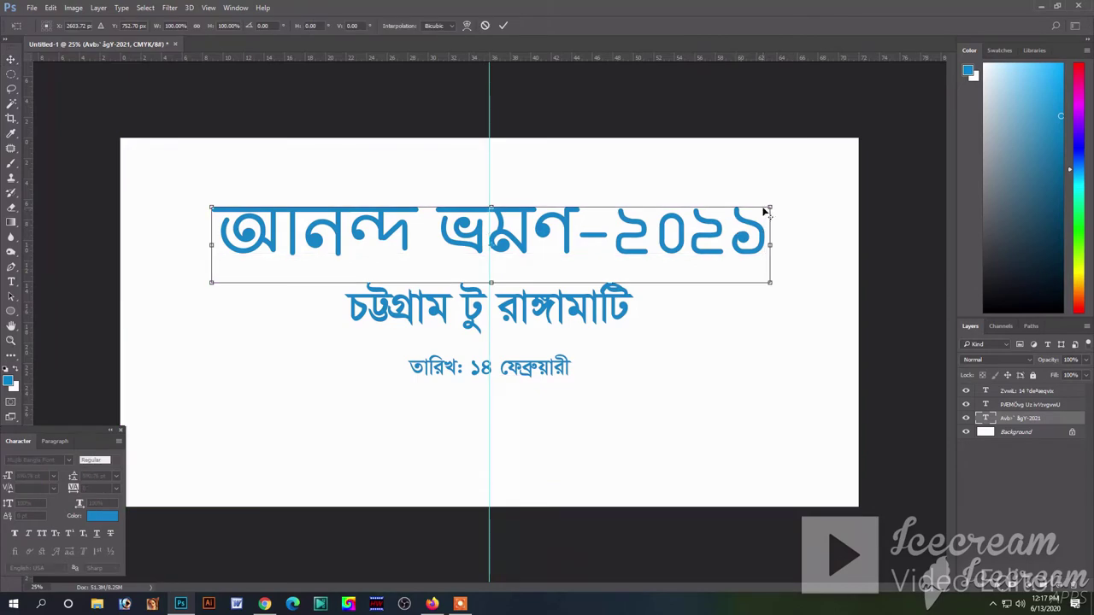
pyautogui.moveTo(769, 207); pyautogui.dragTo(783, 205)
pyautogui.press('Return')
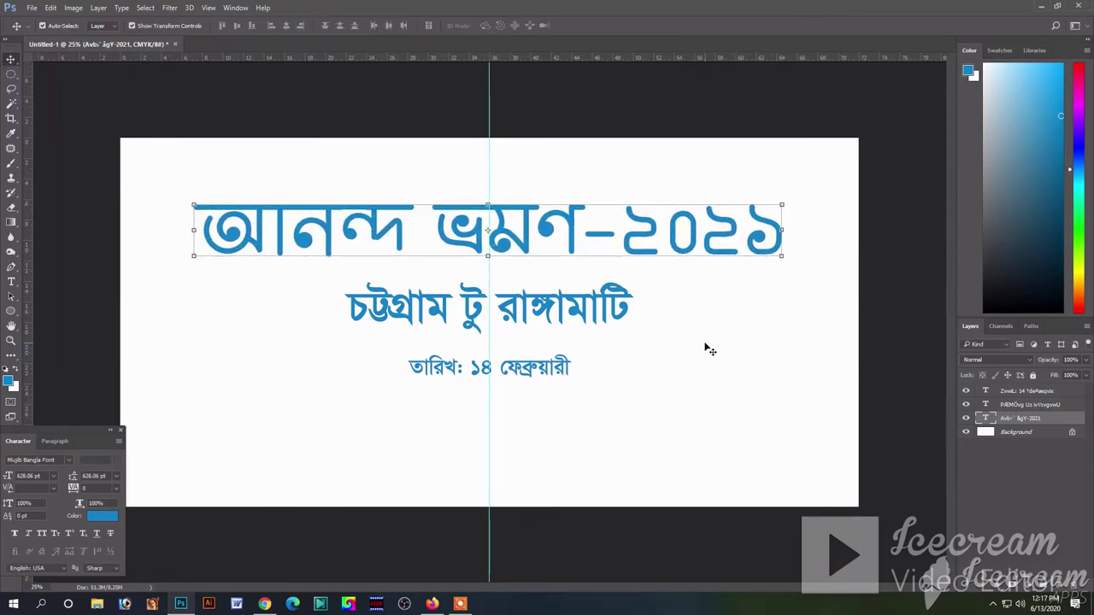
pyautogui.hotkey('shift', 'Right')
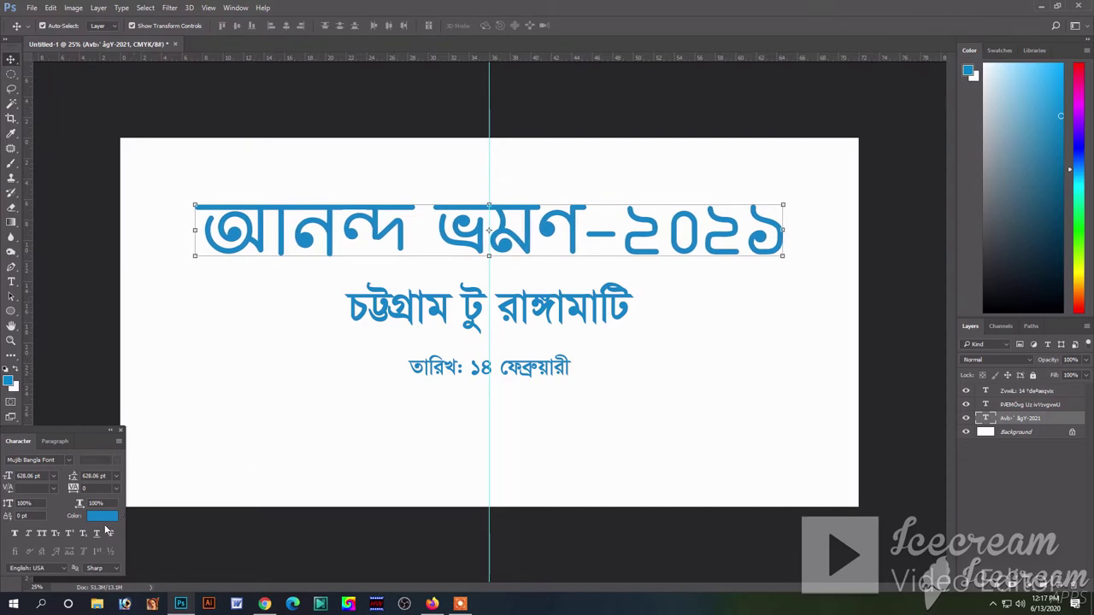
# Step: Colour the headline red using C 0, M 100, Y 100
pyautogui.click(103, 516)
pyautogui.write('0')
pyautogui.press('Tab')
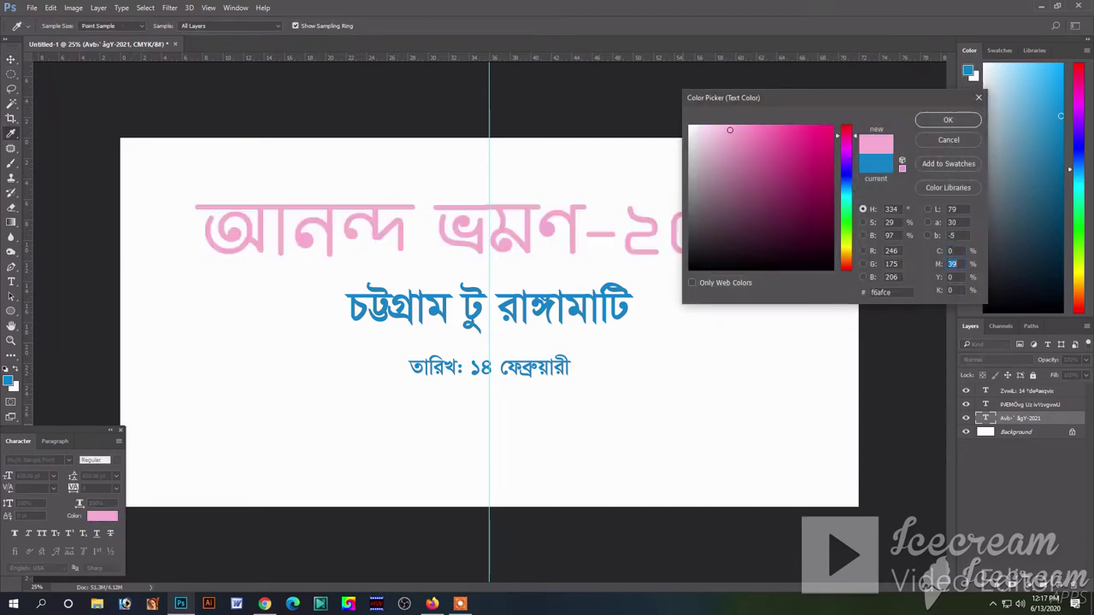
pyautogui.write('100')
pyautogui.press('Tab')
pyautogui.write('100')
pyautogui.press('Tab')
pyautogui.press('Return')
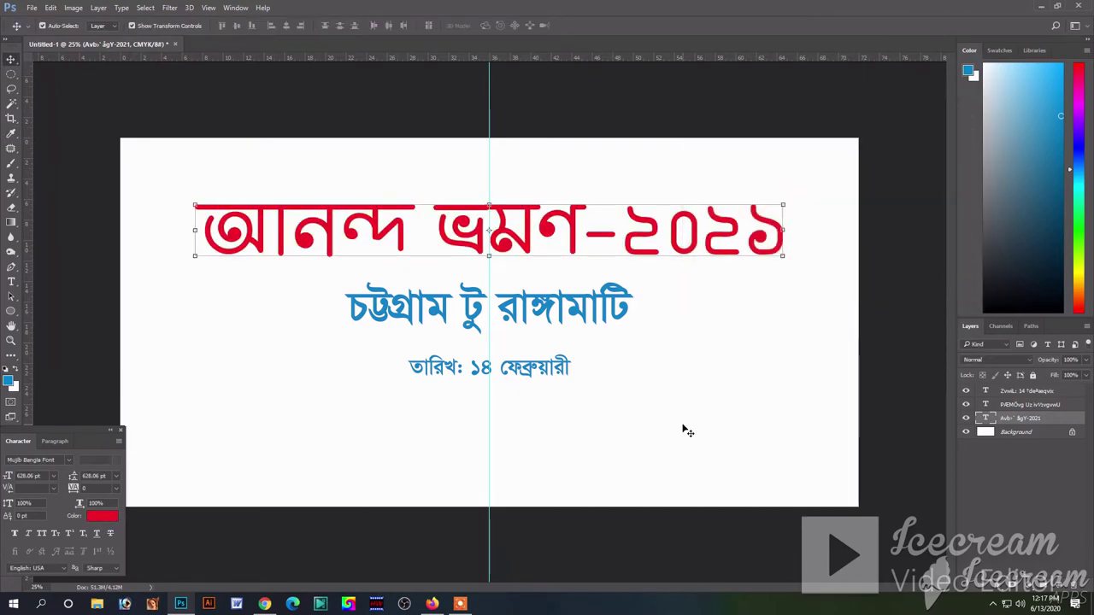
# Step: Add a white outside stroke to the headline in Layer Style
pyautogui.doubleClick(992, 423)
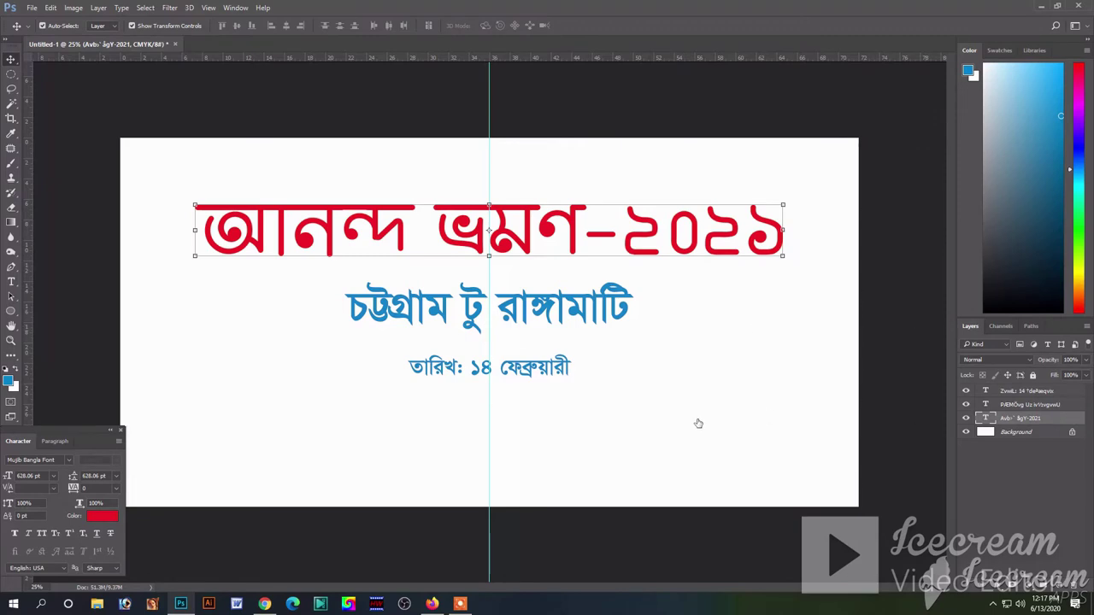
pyautogui.moveTo(700, 160); pyautogui.dragTo(681, 270)
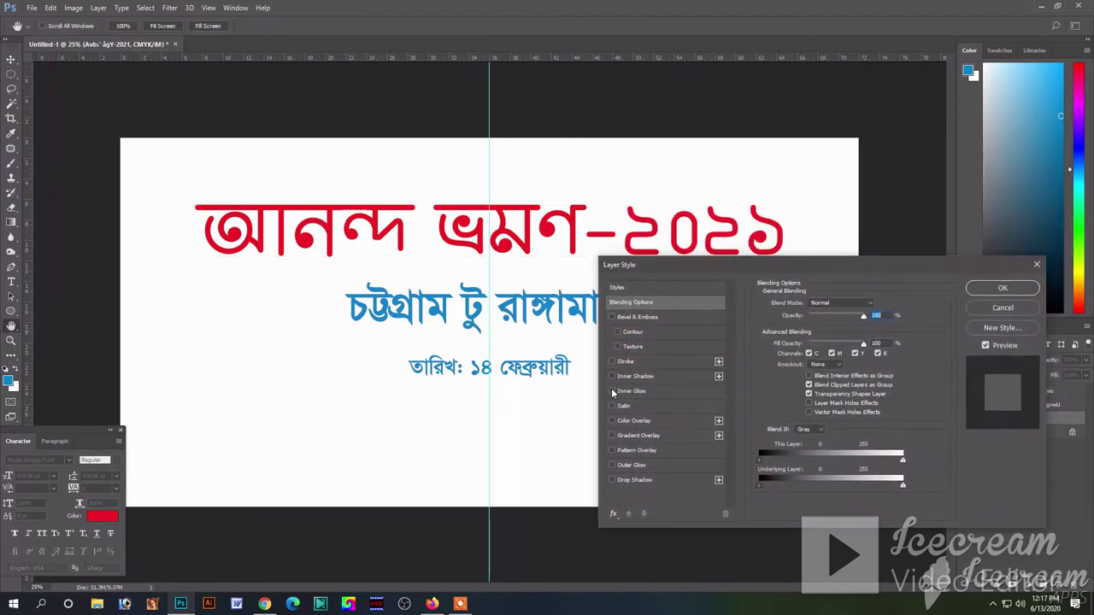
pyautogui.click(612, 362)
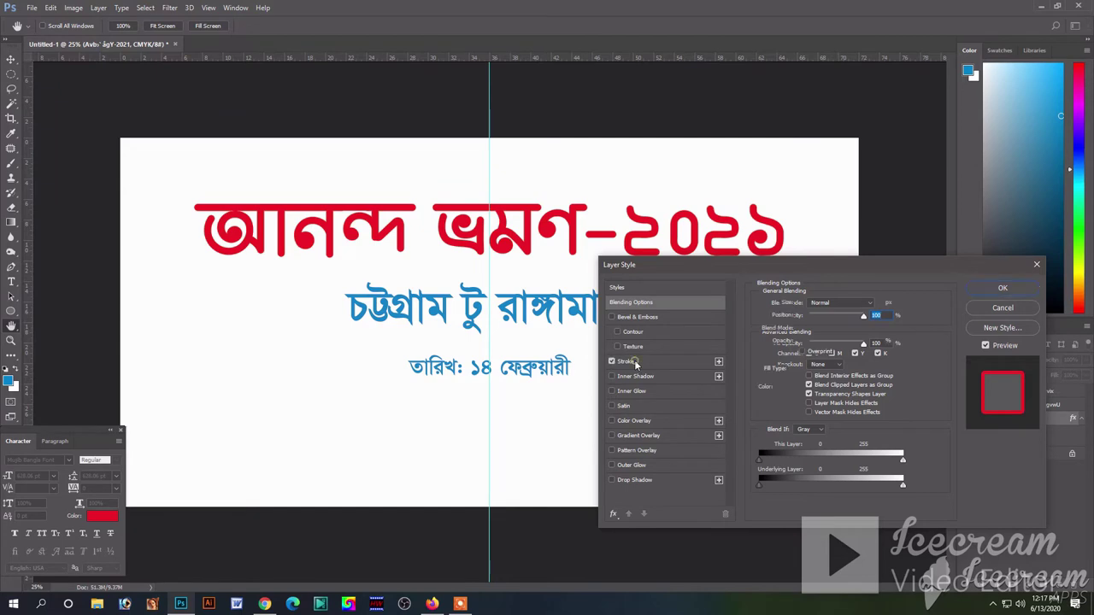
pyautogui.click(634, 360)
pyautogui.click(812, 315)
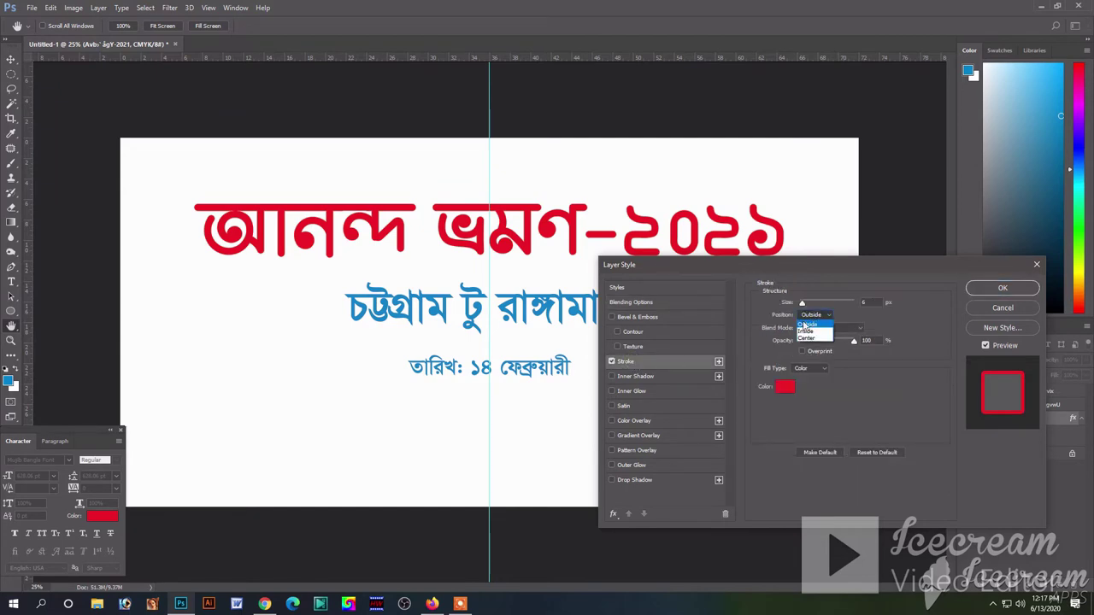
pyautogui.click(807, 326)
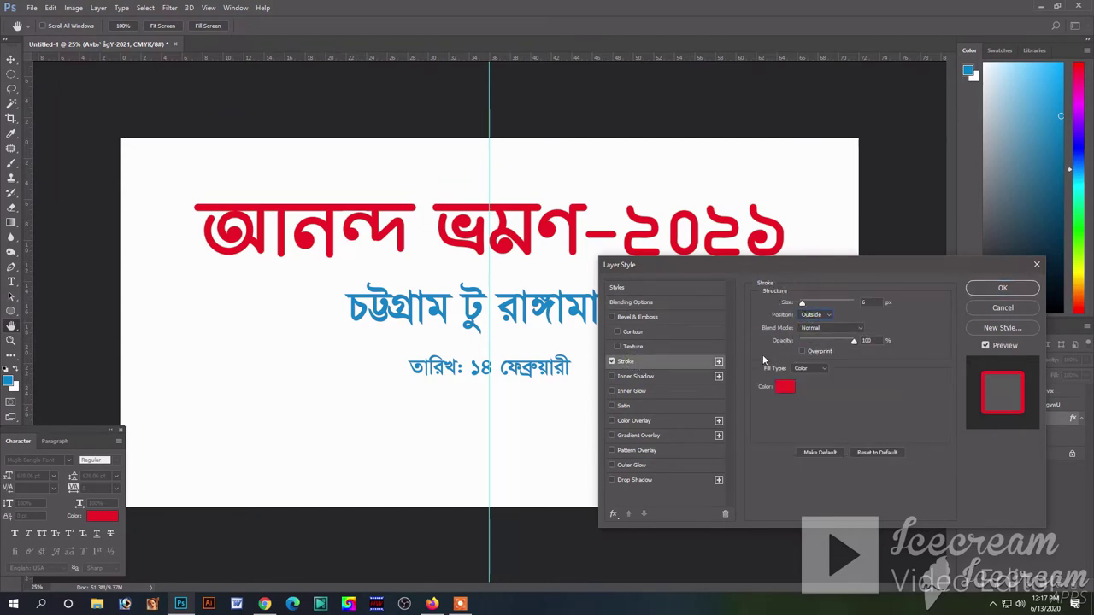
pyautogui.click(784, 387)
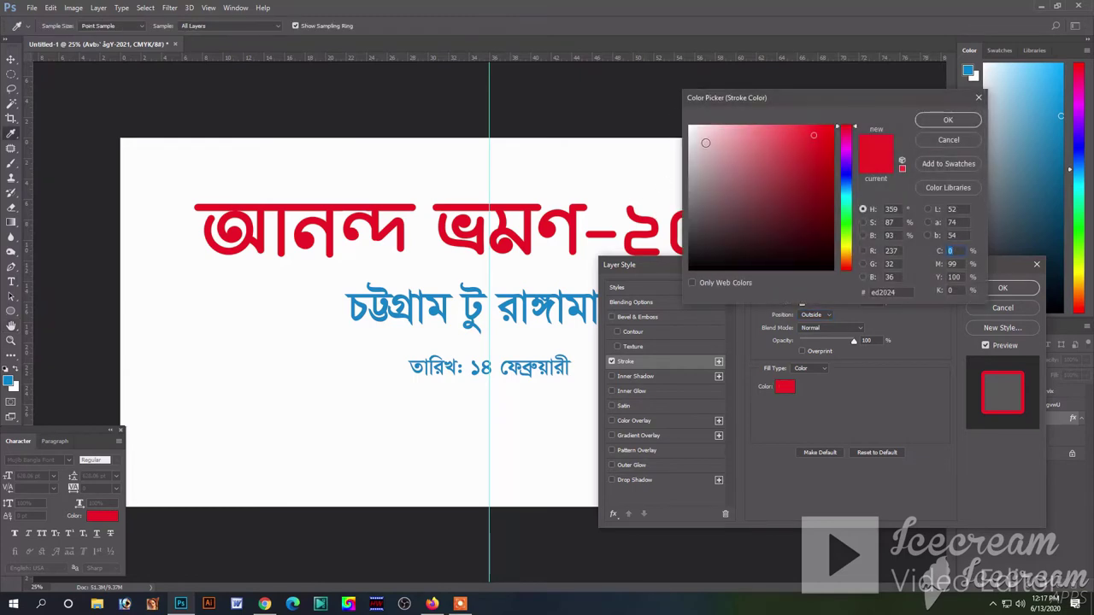
pyautogui.click(705, 143)
pyautogui.press('Return')
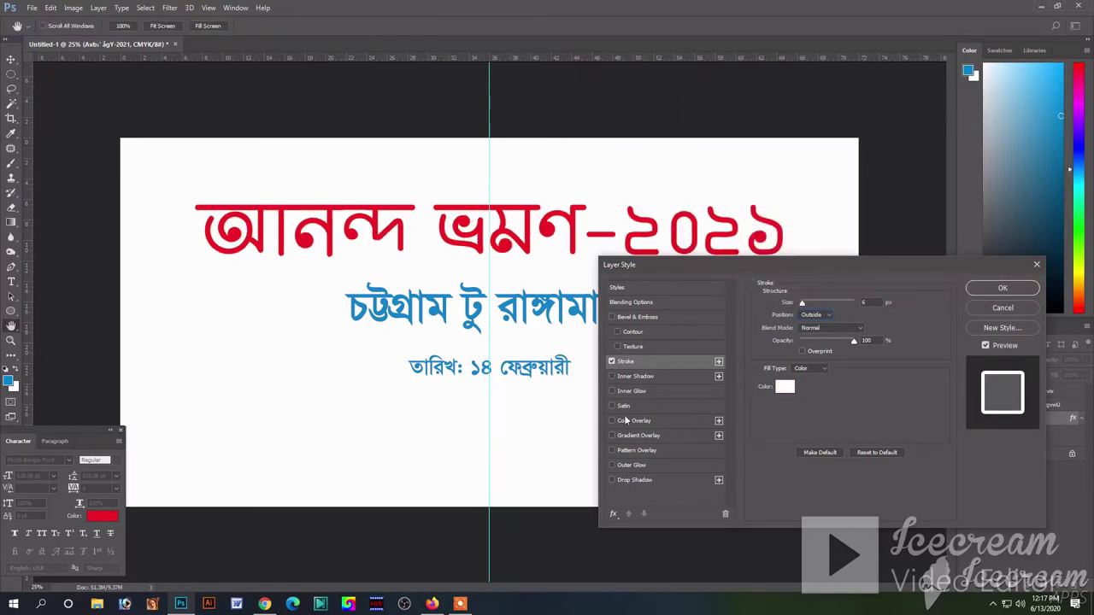
# Step: Turn on a drop shadow and thicken the white stroke to about 10 px
pyautogui.click(612, 480)
pyautogui.click(634, 480)
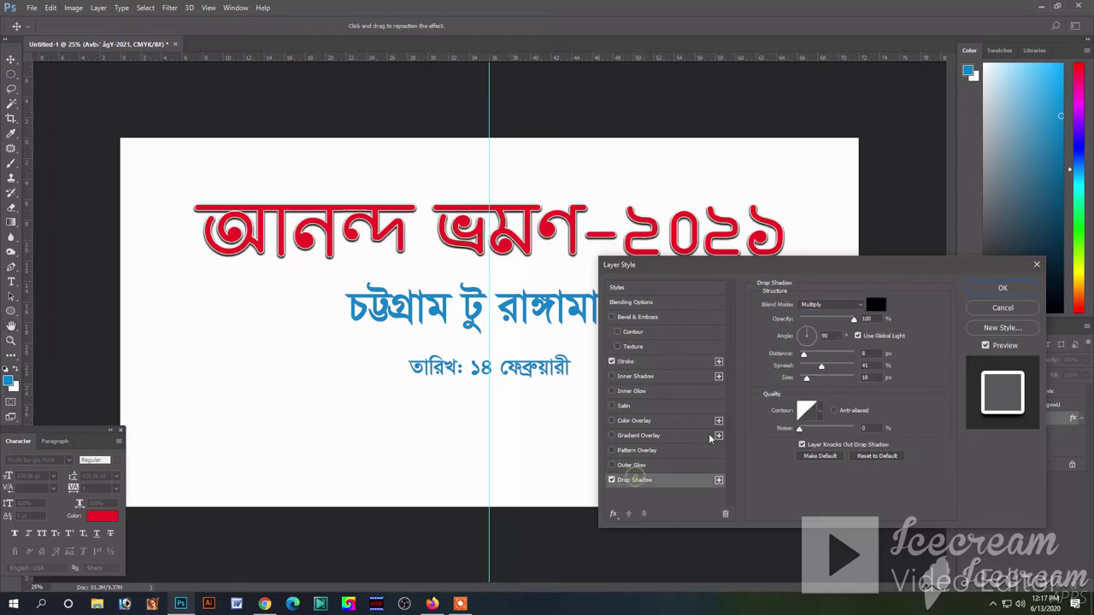
pyautogui.click(641, 361)
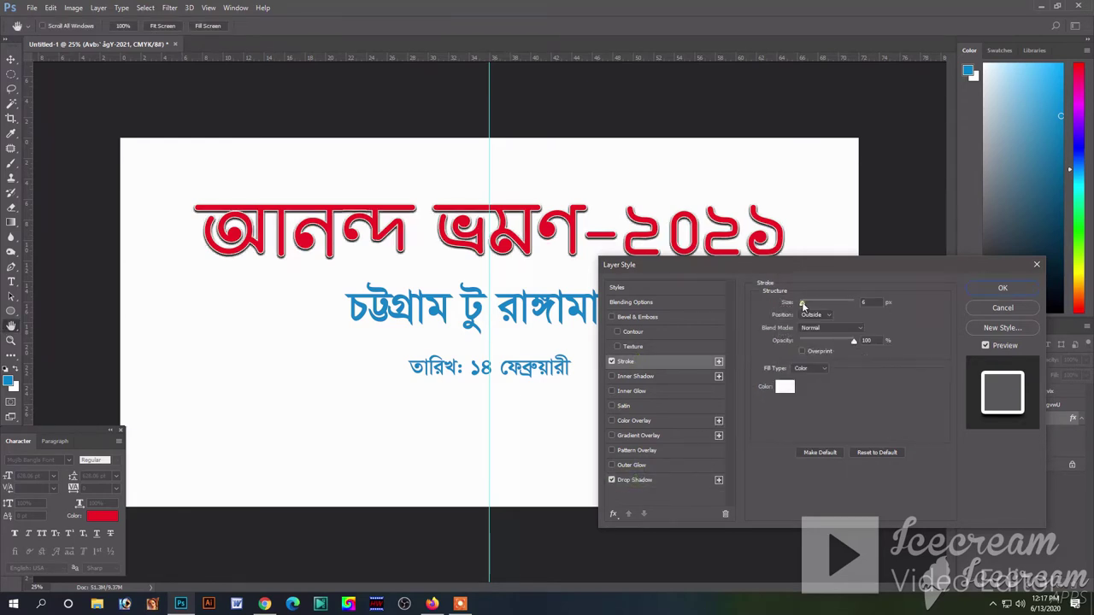
pyautogui.moveTo(802, 304); pyautogui.dragTo(808, 305)
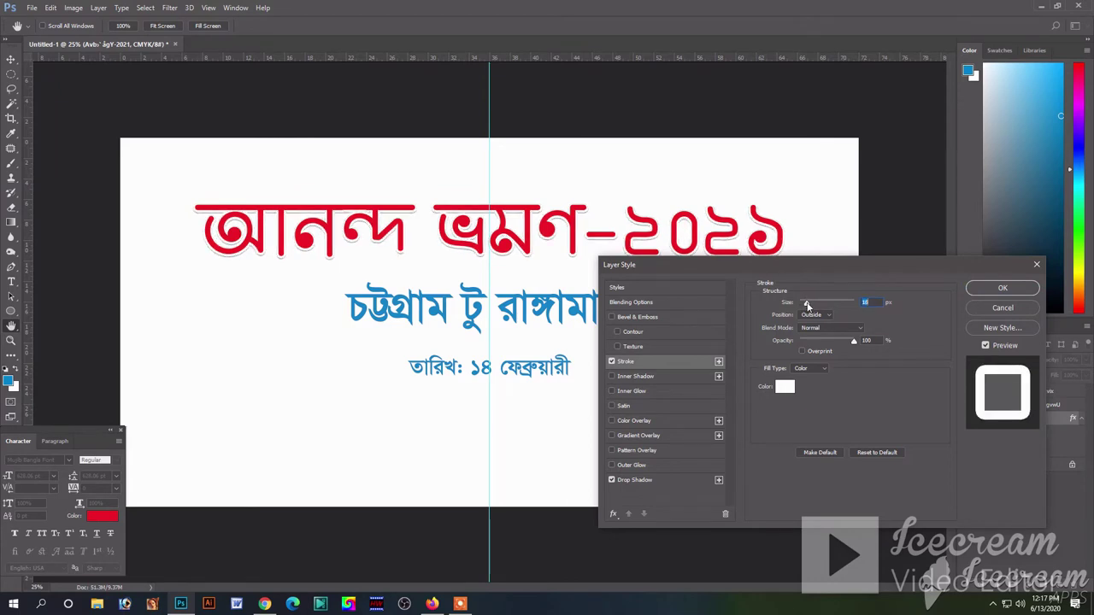
# Step: Raise the drop shadow distance to 34 px, add Bevel & Emboss at 136% depth, and apply
pyautogui.click(680, 478)
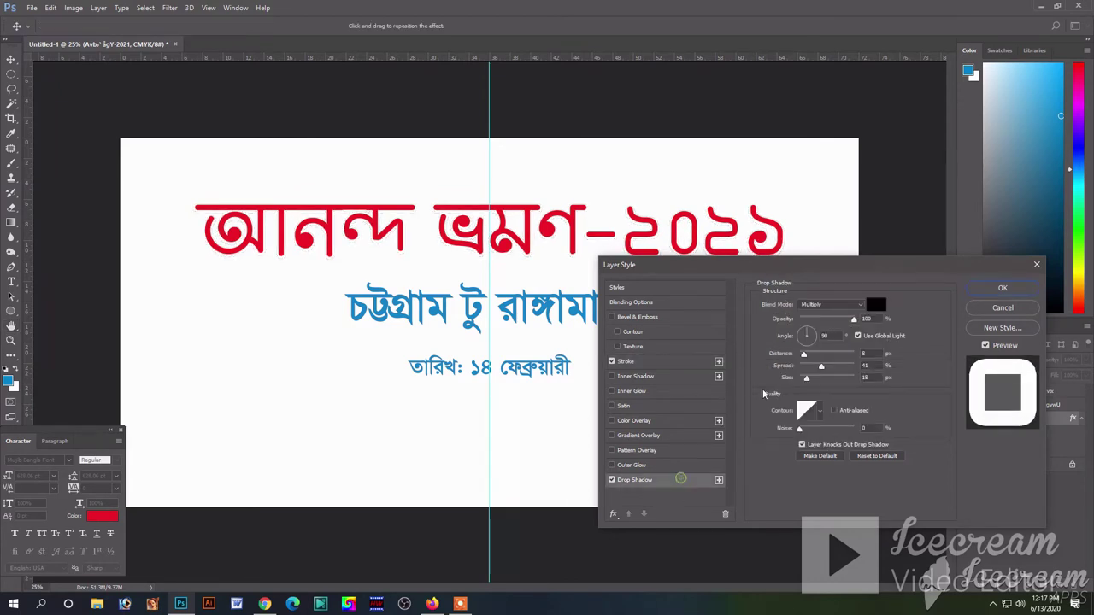
pyautogui.moveTo(803, 354); pyautogui.dragTo(818, 362)
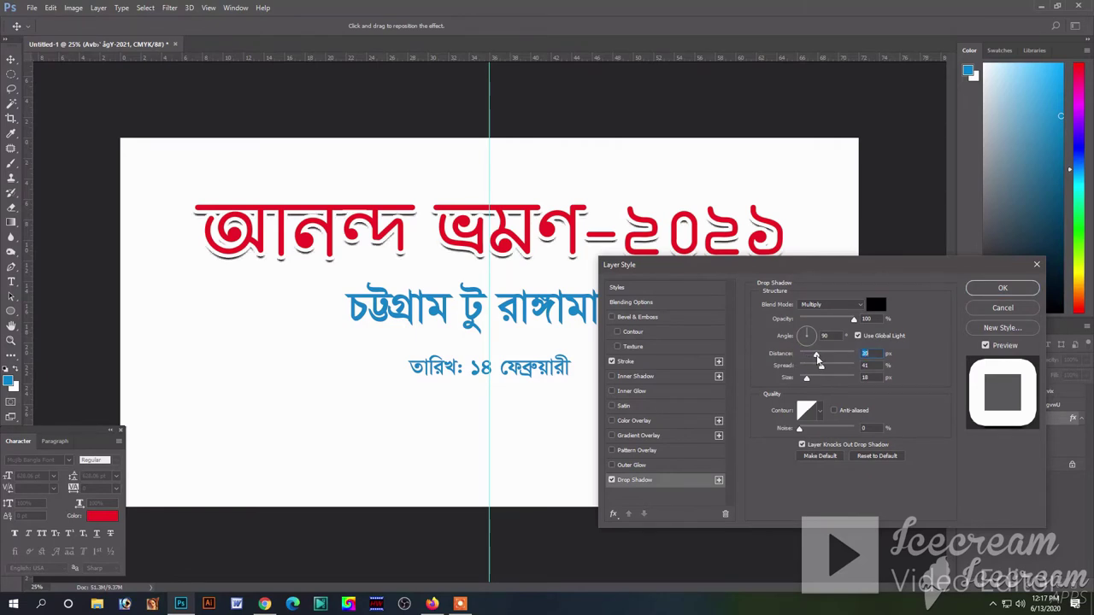
pyautogui.moveTo(817, 361); pyautogui.dragTo(805, 380)
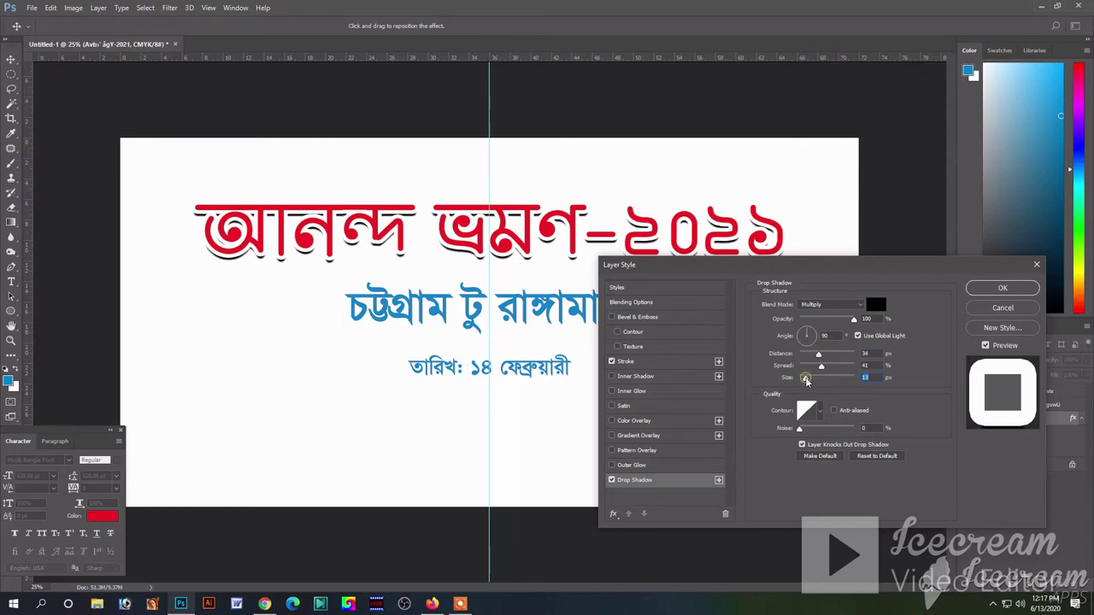
pyautogui.click(628, 317)
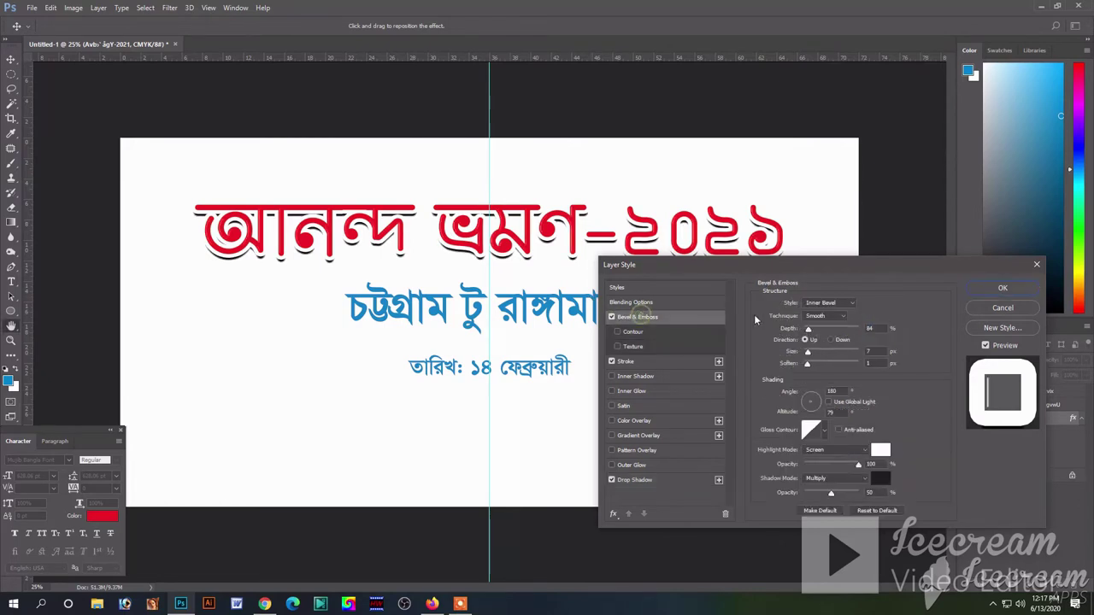
pyautogui.moveTo(809, 329); pyautogui.dragTo(810, 368)
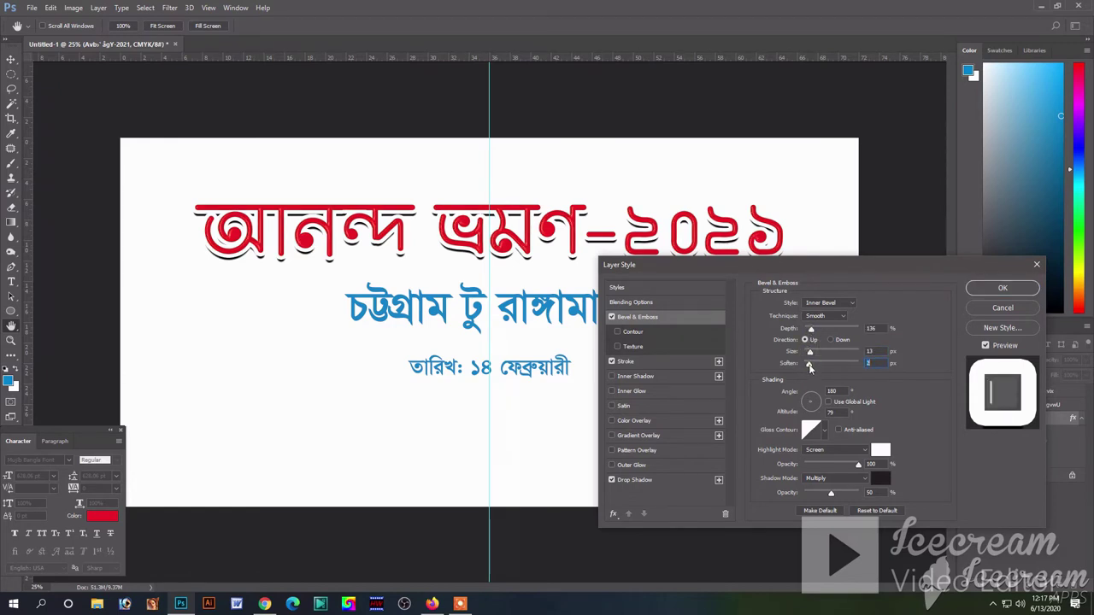
pyautogui.press('Return')
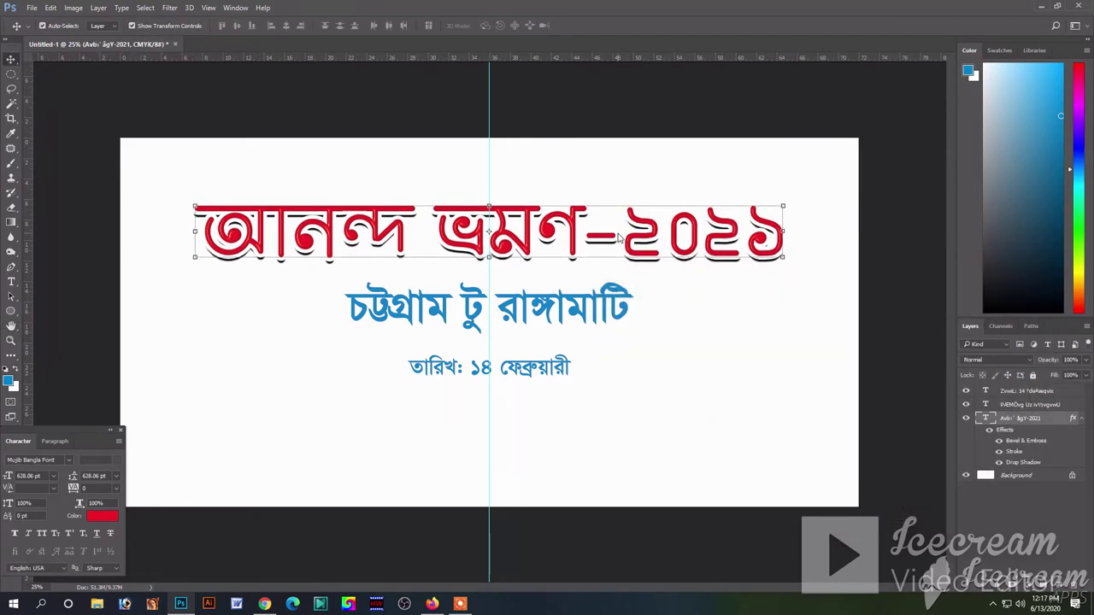
# Step: Set the subtitle's font to KongshoCMJ Bold
pyautogui.click(697, 347)
pyautogui.click(616, 318)
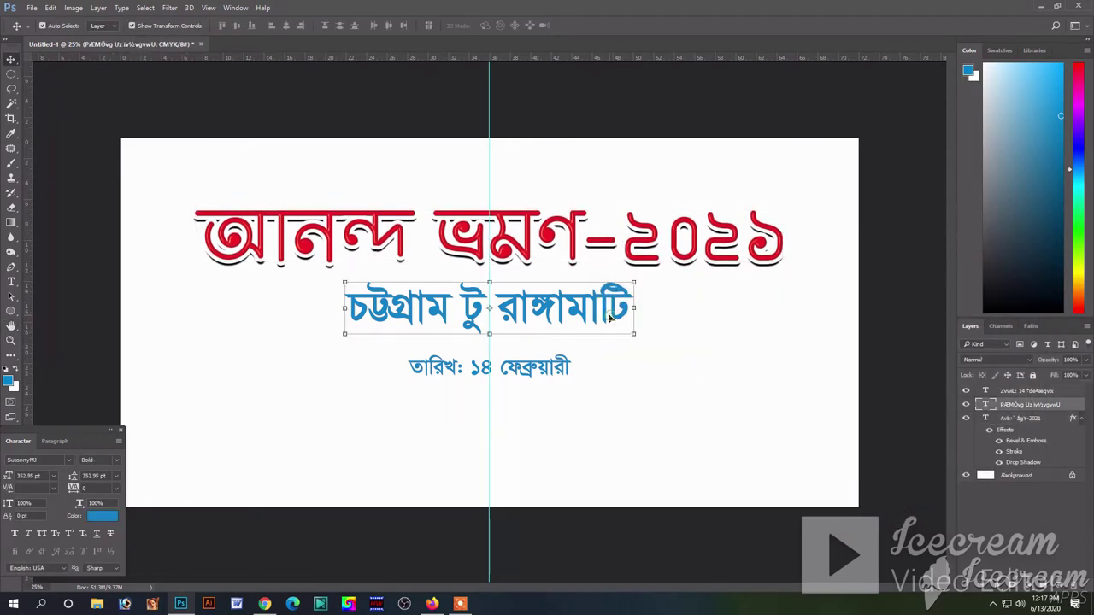
pyautogui.click(48, 459)
pyautogui.write('ko')
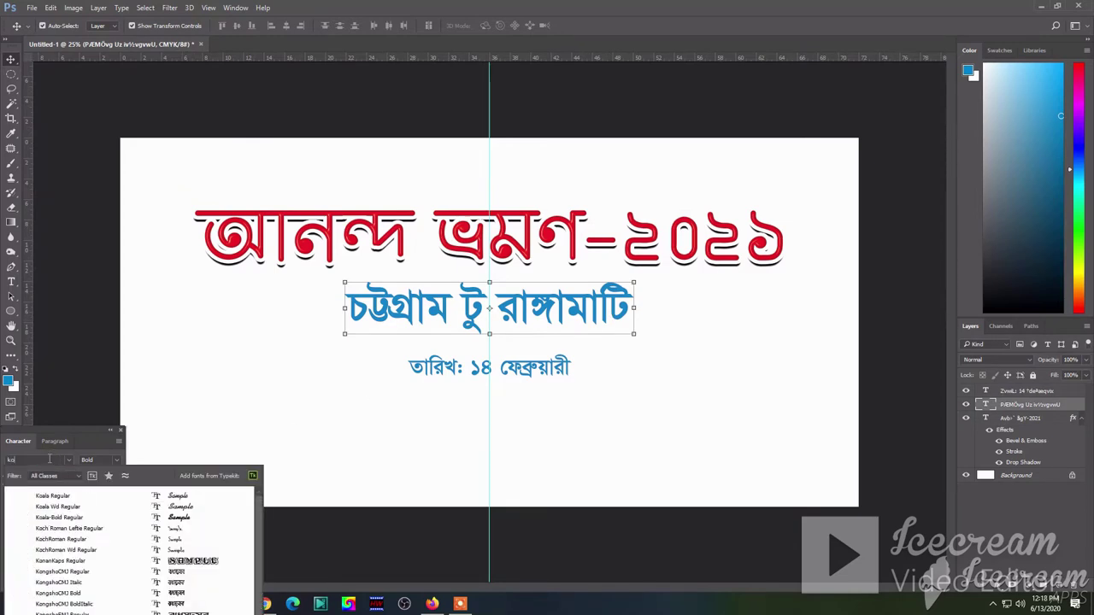
pyautogui.scroll(-1, 205, 590)
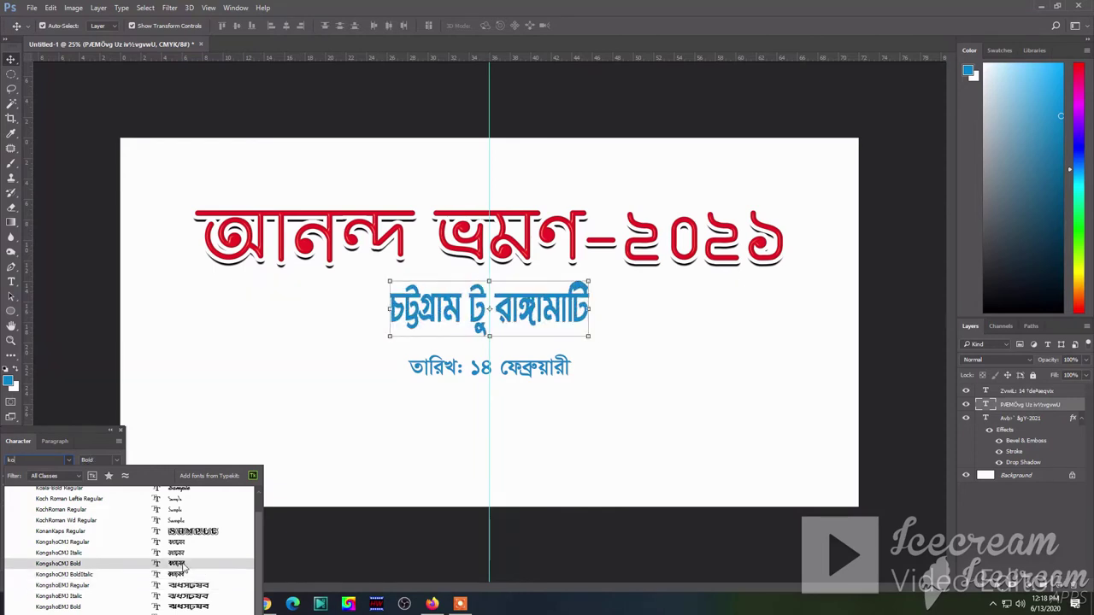
pyautogui.click(181, 567)
# Step: Resize the subtitle narrower and shorter, centred under the headline
pyautogui.hotkey('ctrl', 't')
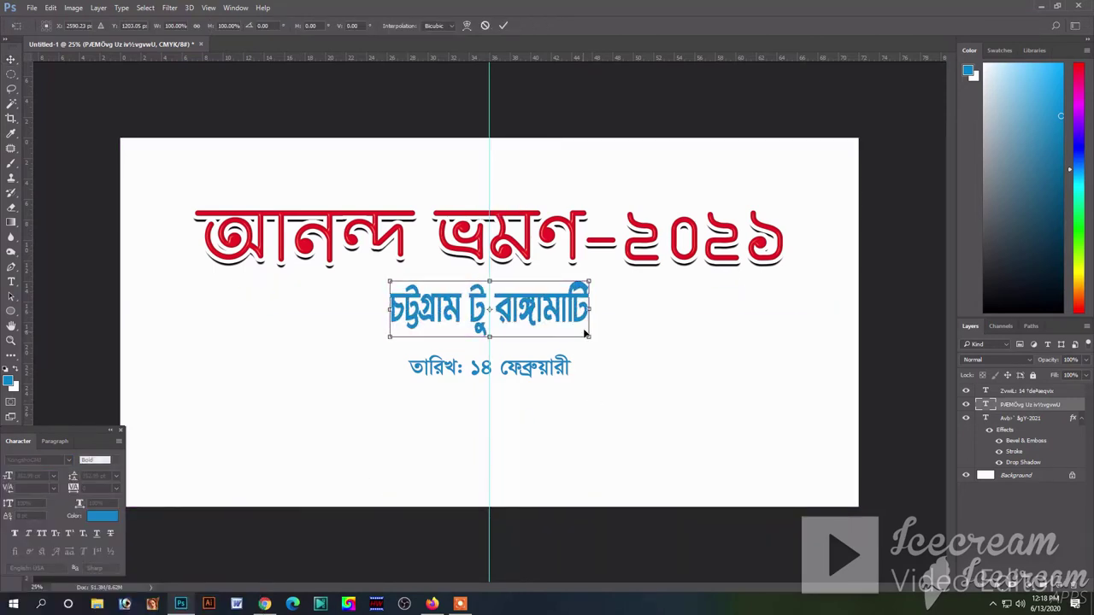
pyautogui.moveTo(596, 310); pyautogui.dragTo(617, 310)
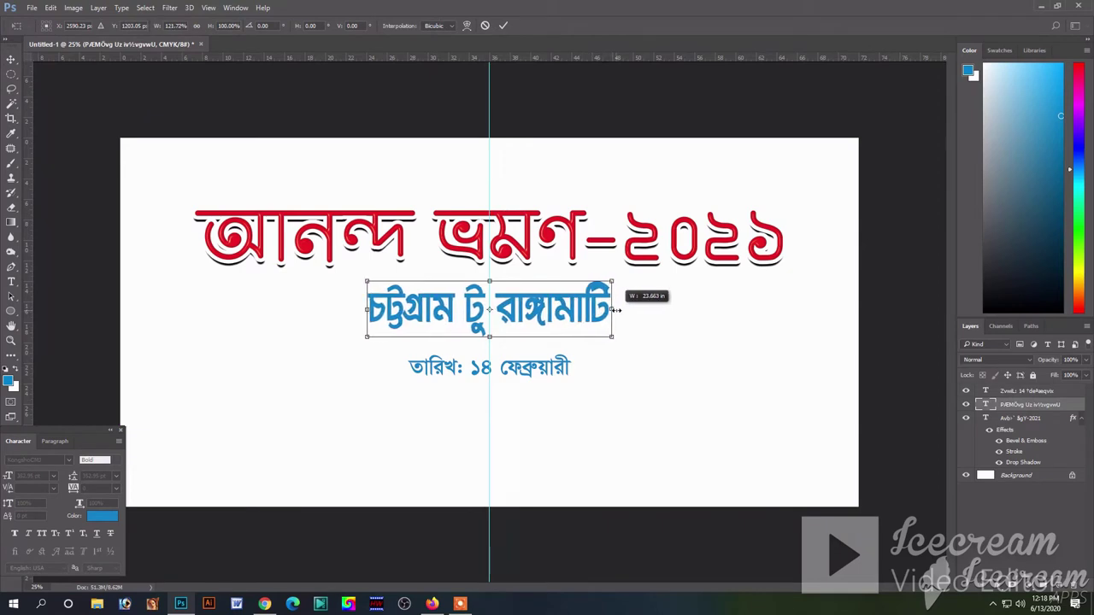
pyautogui.moveTo(613, 280); pyautogui.dragTo(598, 285)
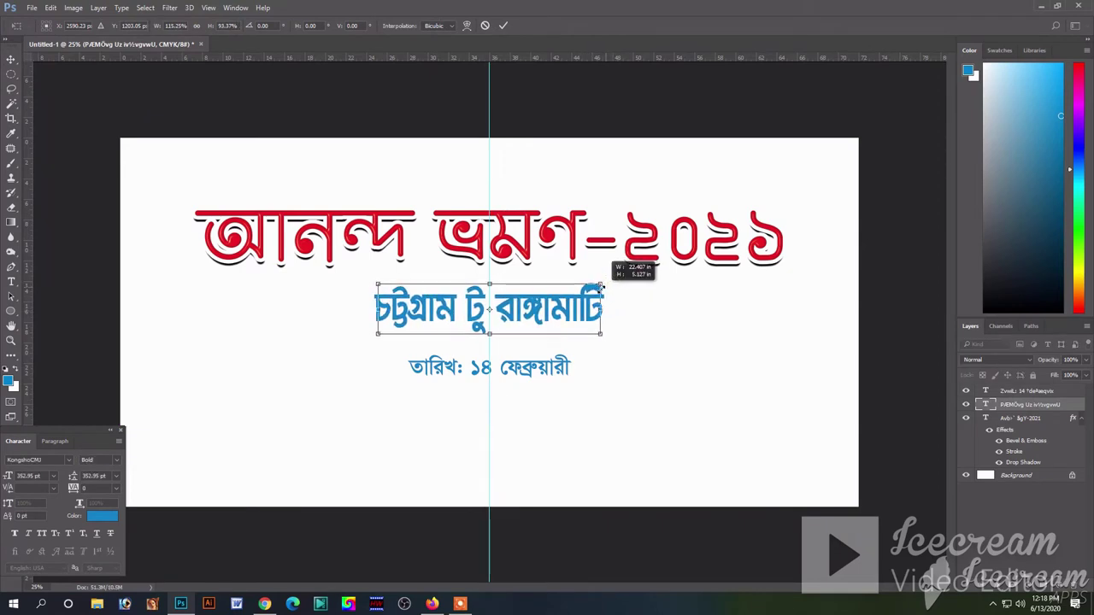
pyautogui.click(602, 385)
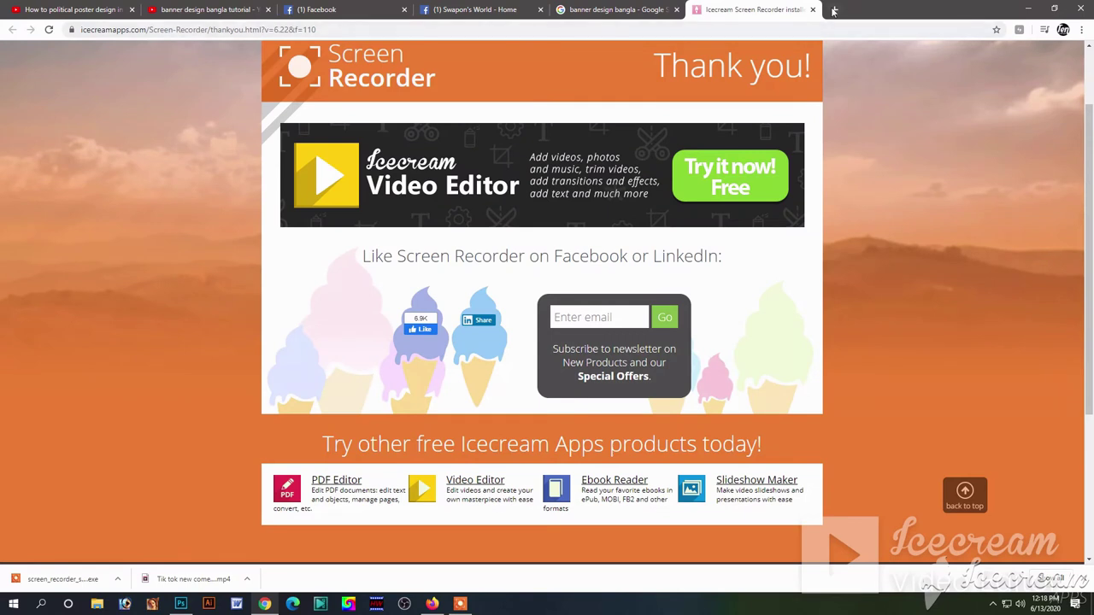
# Step: In a new Chrome tab, search Google for রাঙ্গামাটি
pyautogui.click(833, 10)
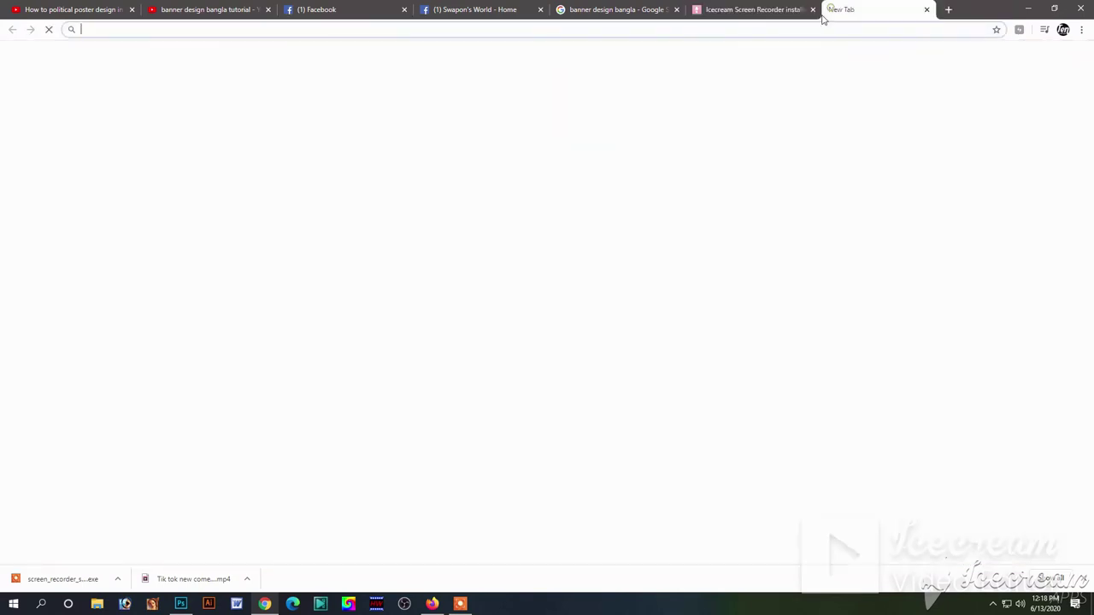
pyautogui.write('google.com')
pyautogui.press('Return')
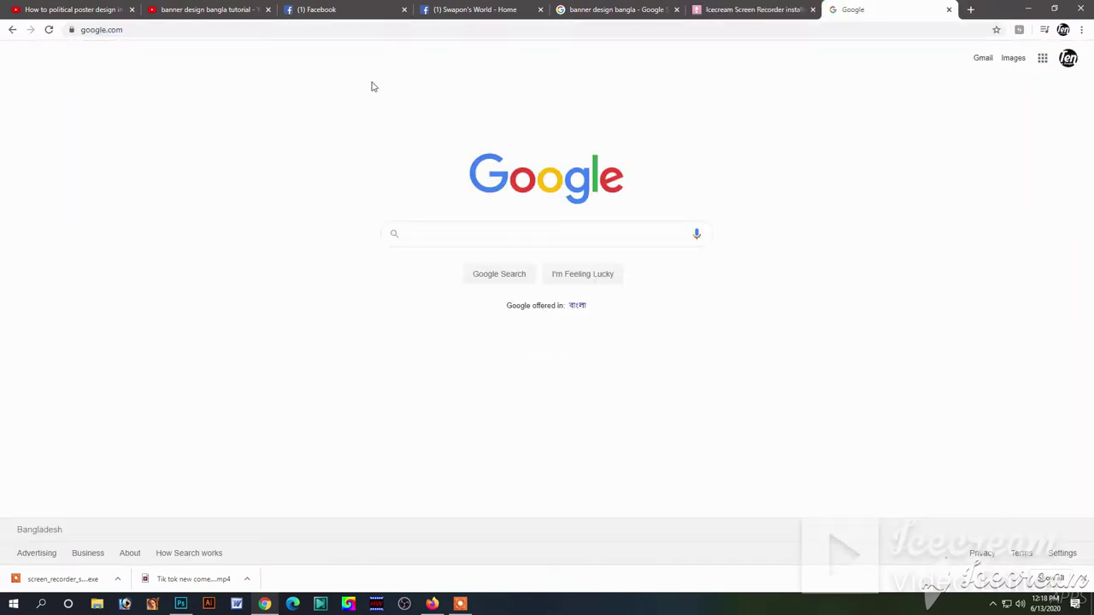
pyautogui.write('d')
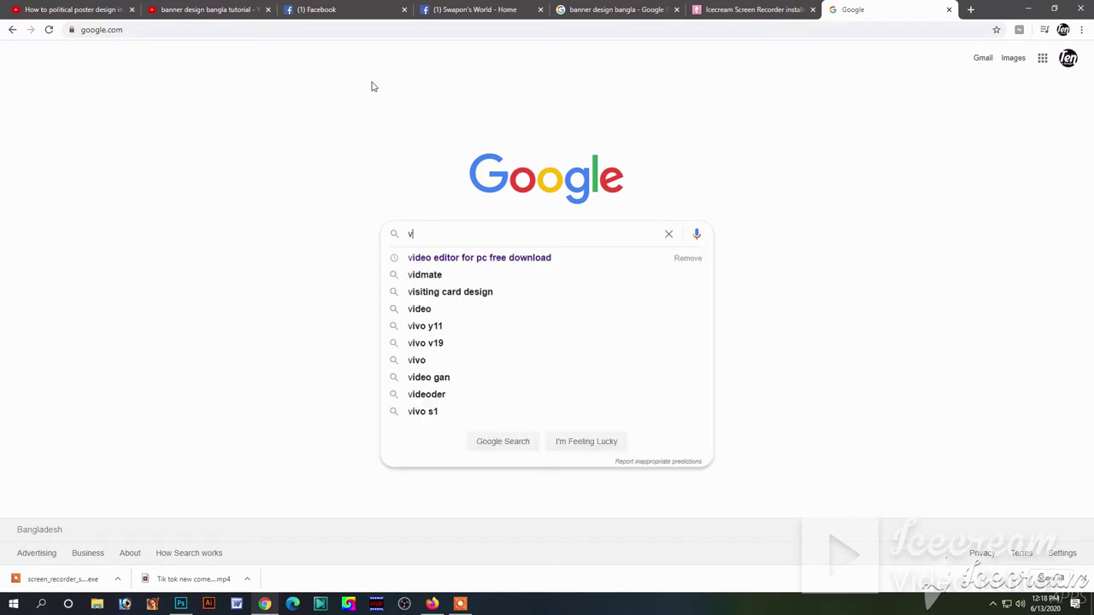
pyautogui.press('BackSpace')
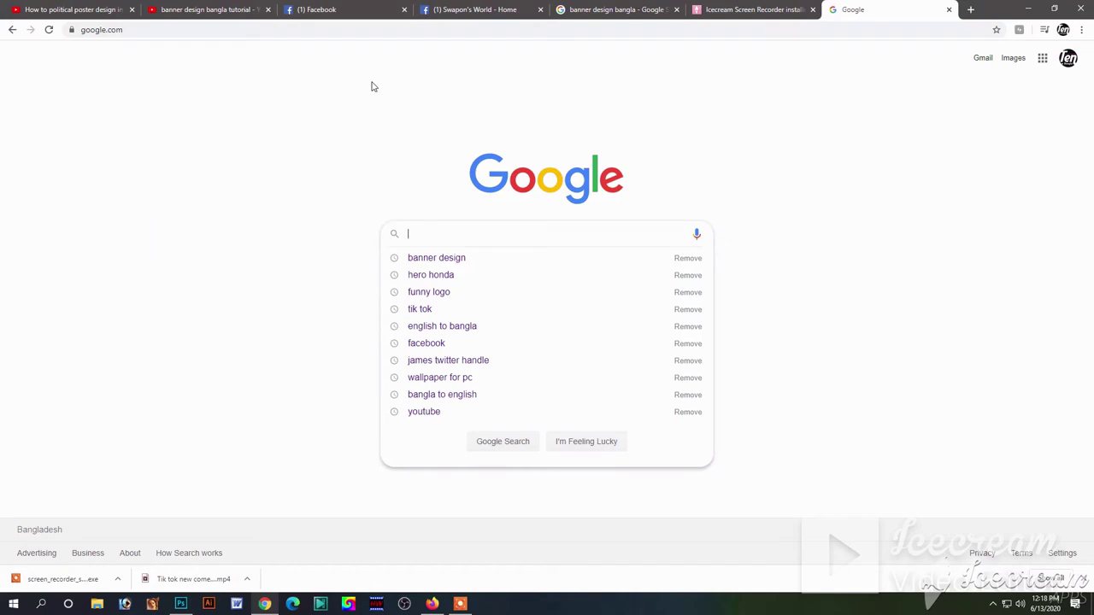
pyautogui.write('রাগঙ্')
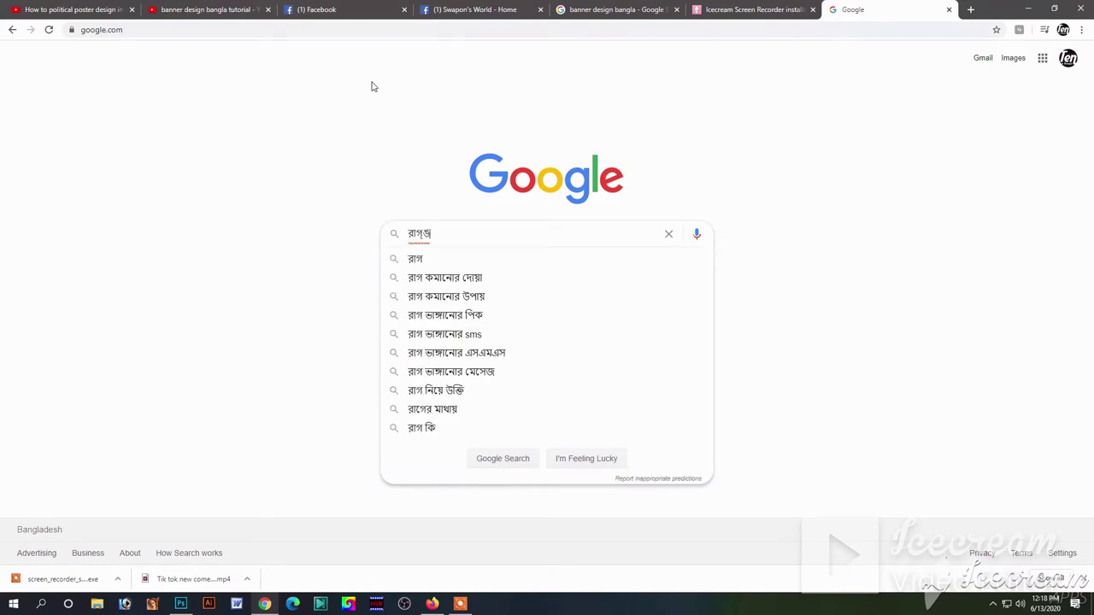
pyautogui.press('BackSpace')
pyautogui.press('BackSpace')
pyautogui.press('BackSpace')
pyautogui.write('গ')
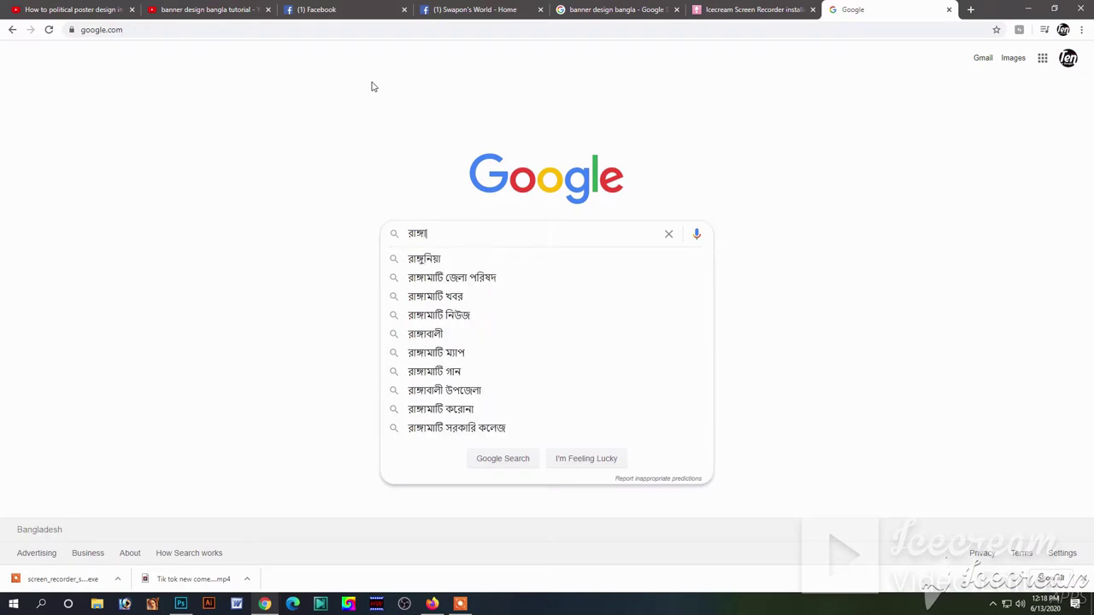
pyautogui.write('া')
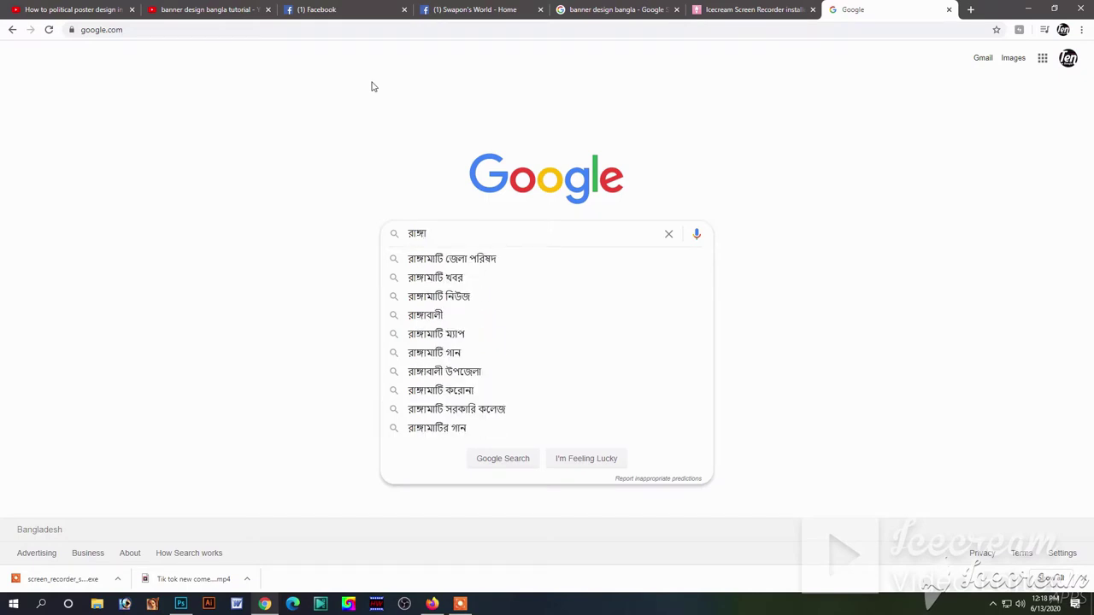
pyautogui.press('Down')
pyautogui.press('BackSpace')
pyautogui.press('BackSpace')
pyautogui.press('BackSpace')
pyautogui.press('BackSpace')
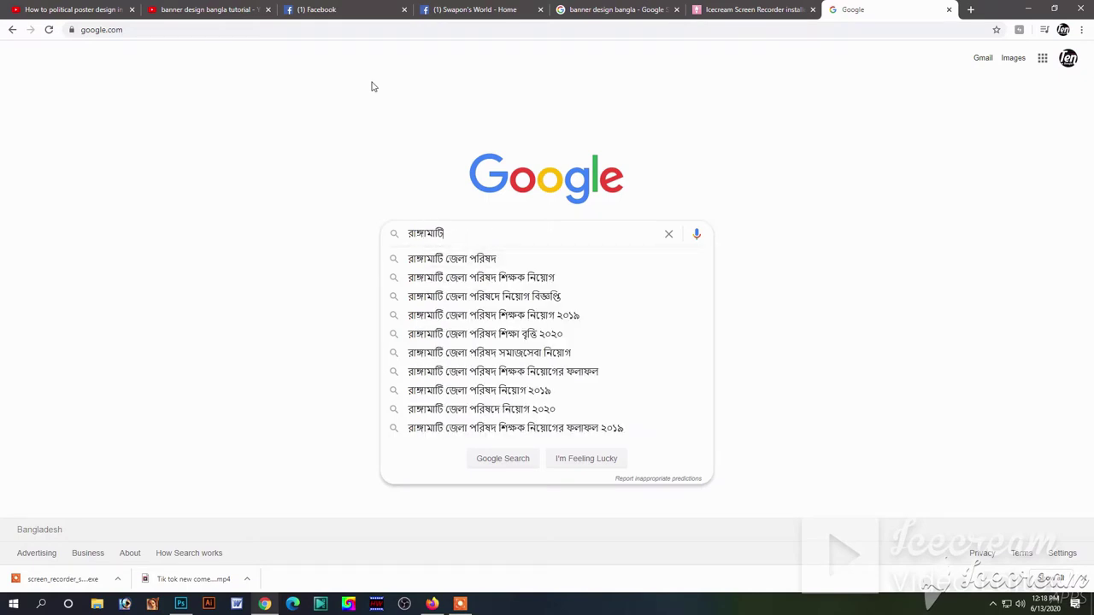
pyautogui.press('Return')
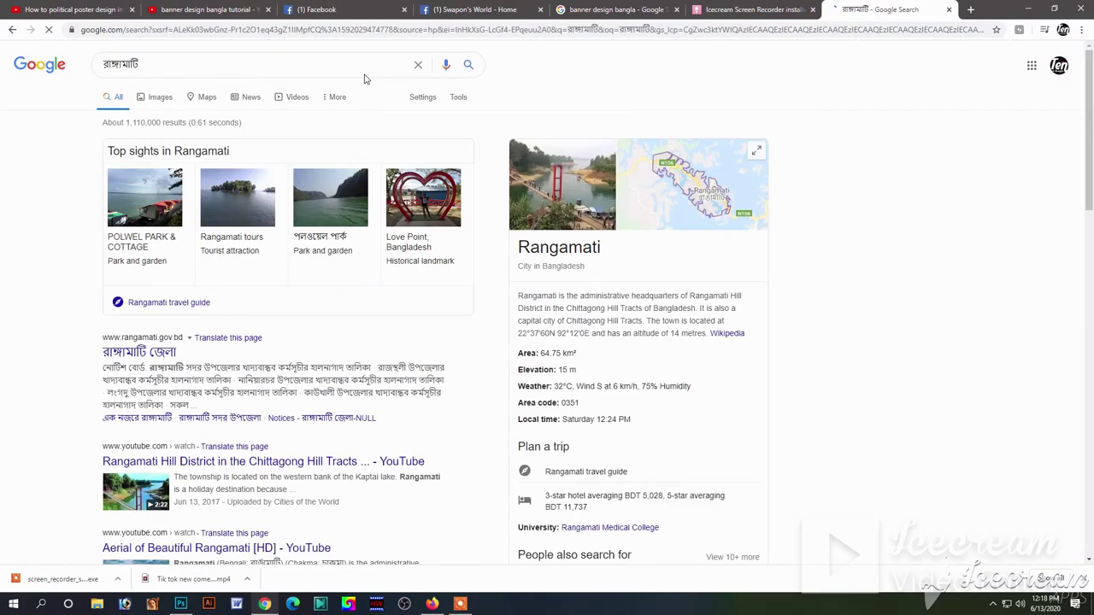
# Step: Copy the red suspension bridge photo from the রাঙ্গামাটি image results
pyautogui.click(152, 91)
pyautogui.click(118, 224)
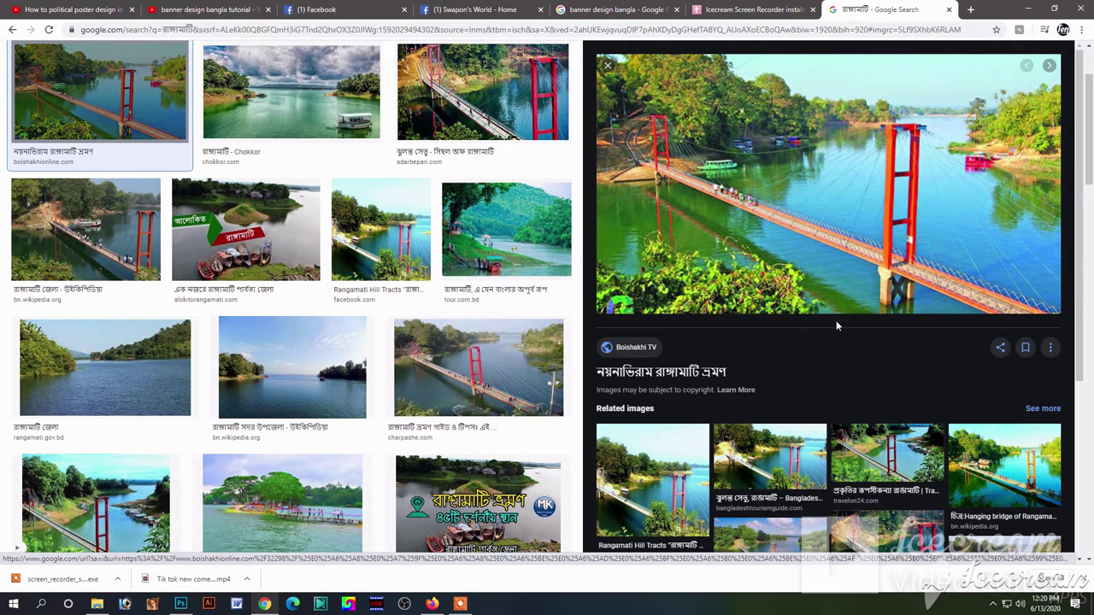
pyautogui.rightClick(775, 228)
pyautogui.click(827, 330)
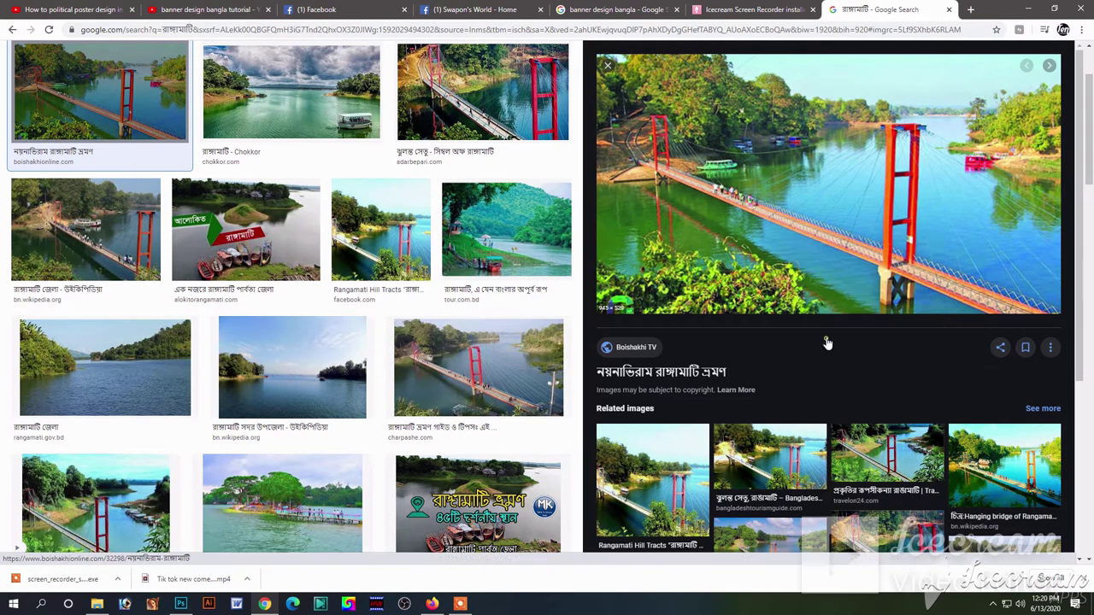
# Step: Paste the copied bridge photo into the Photoshop banner as Layer 1, then return to Chrome
pyautogui.click(180, 604)
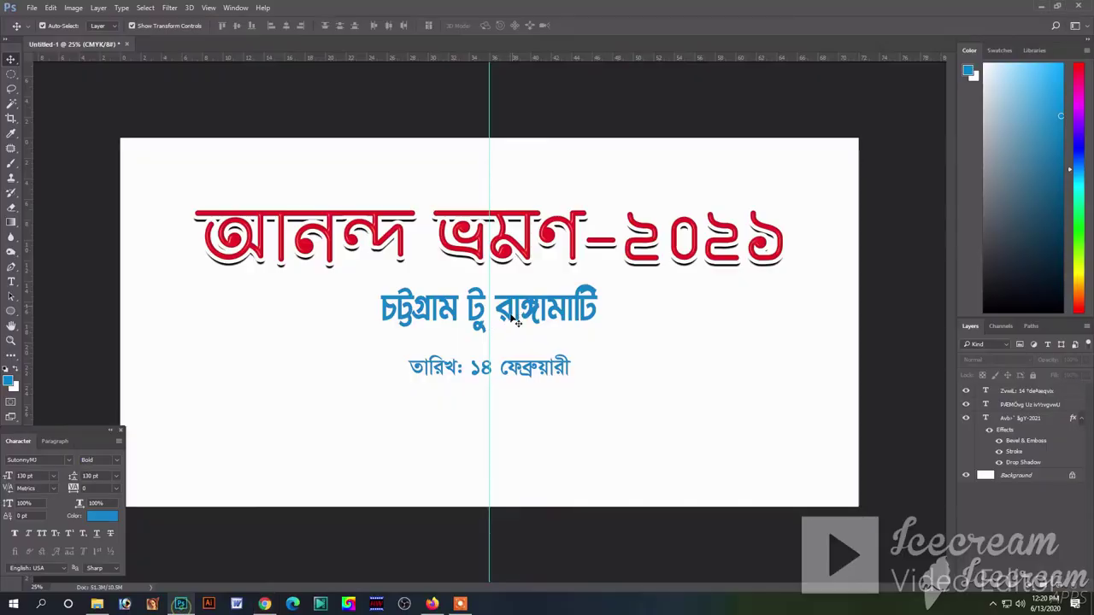
pyautogui.hotkey('ctrl', 'v')
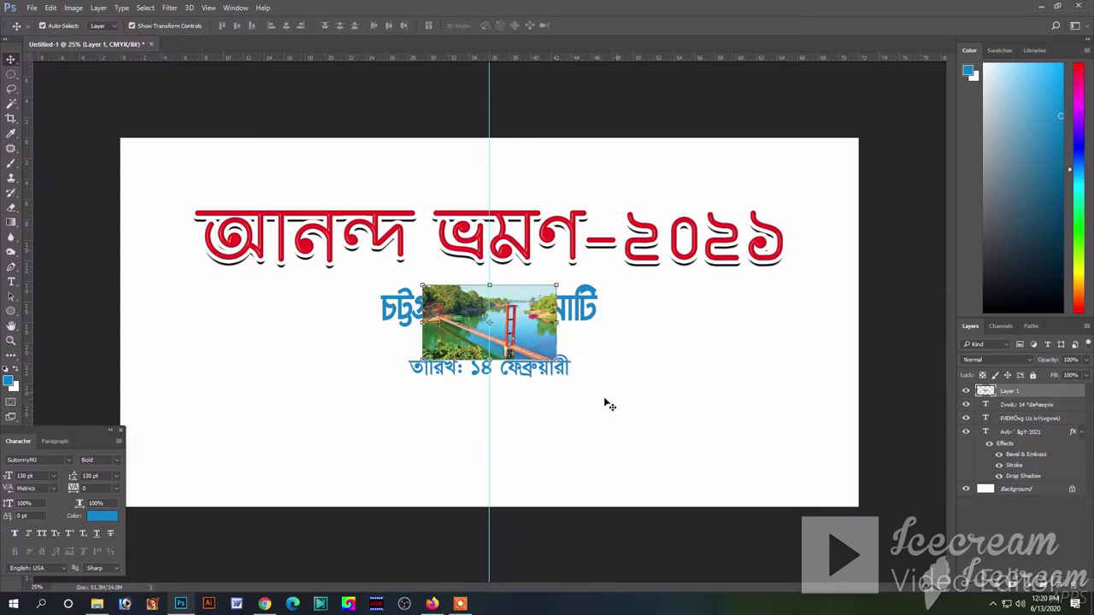
pyautogui.click(265, 604)
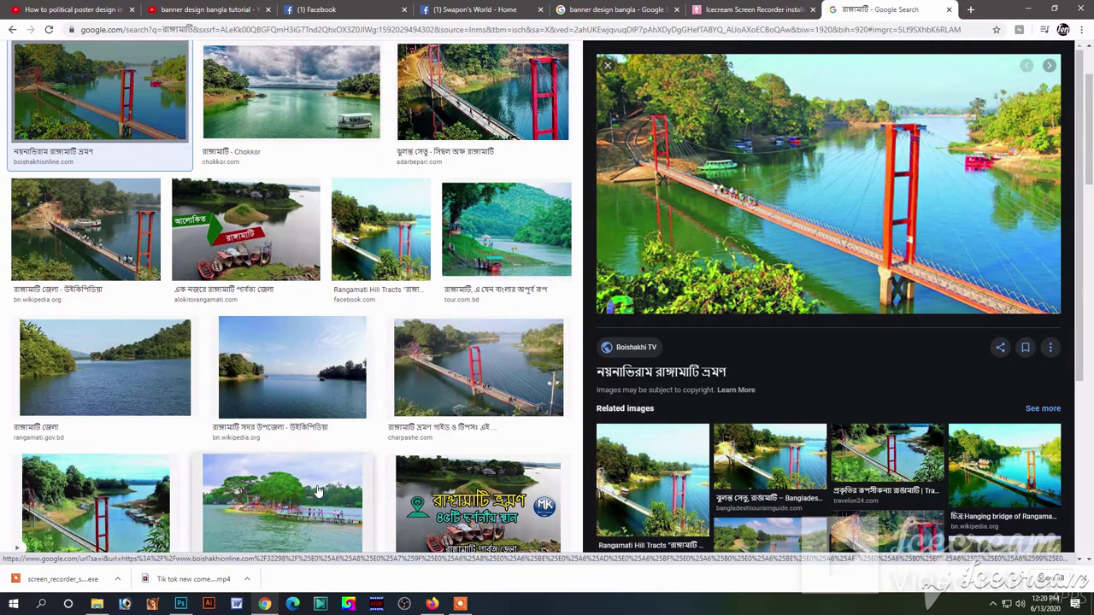
# Step: Scroll further down through the রাঙ্গামাটি image results
pyautogui.scroll(-2, 336, 493)
pyautogui.scroll(-2, 336, 493)
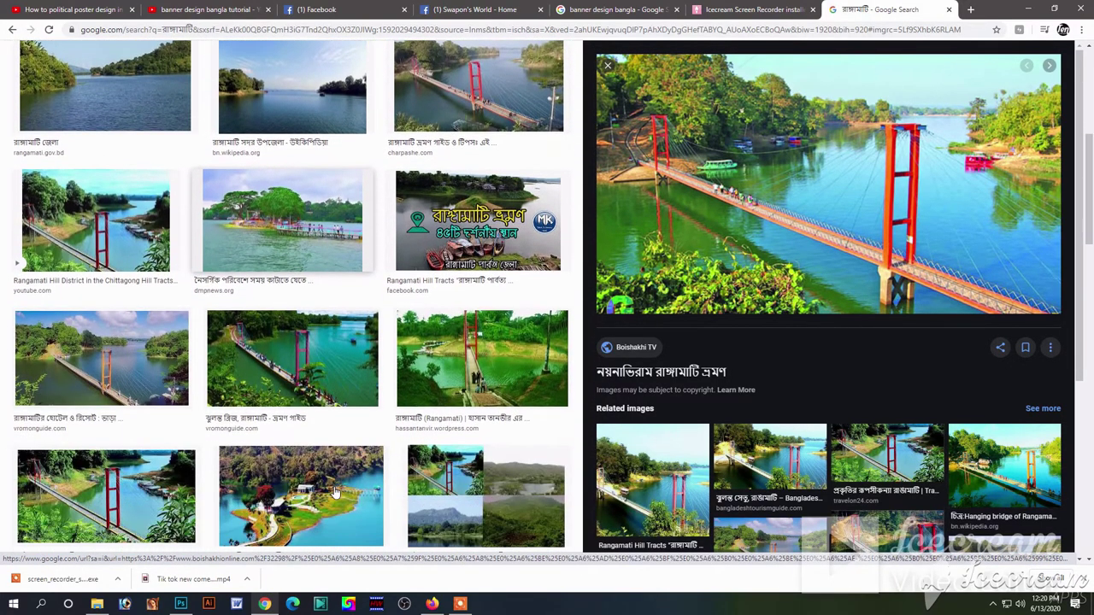
pyautogui.scroll(-3, 371, 478)
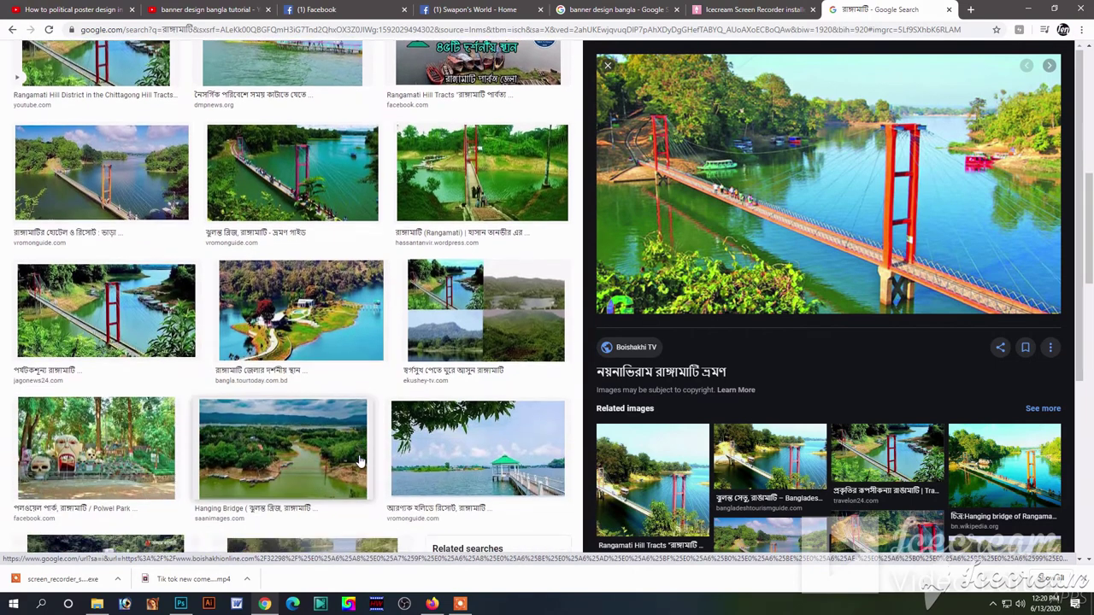
pyautogui.scroll(-2, 388, 444)
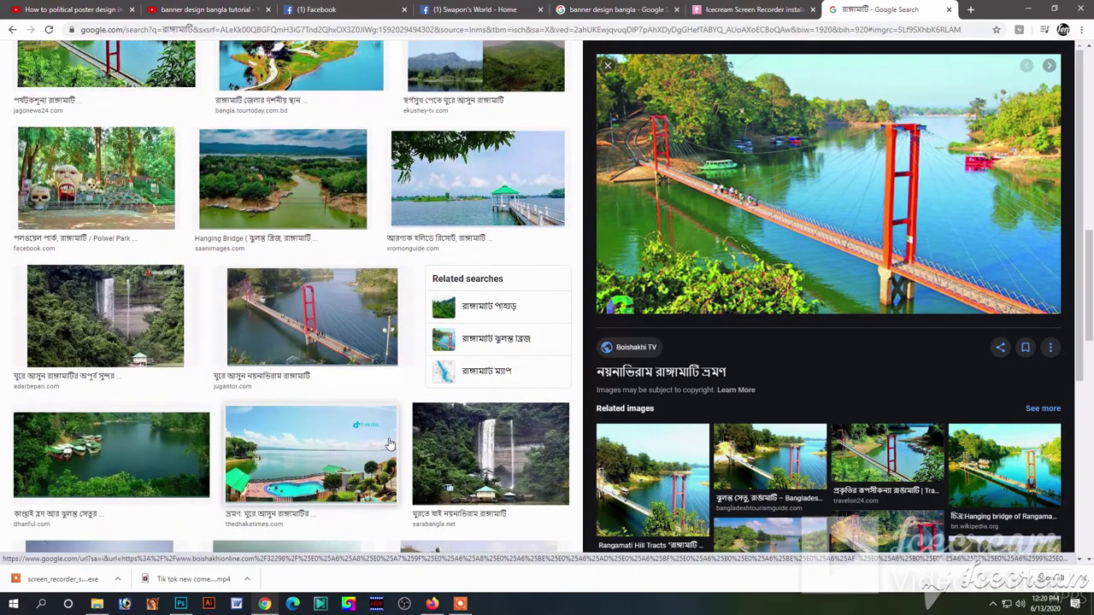
pyautogui.scroll(-1, 385, 443)
pyautogui.scroll(-1, 380, 440)
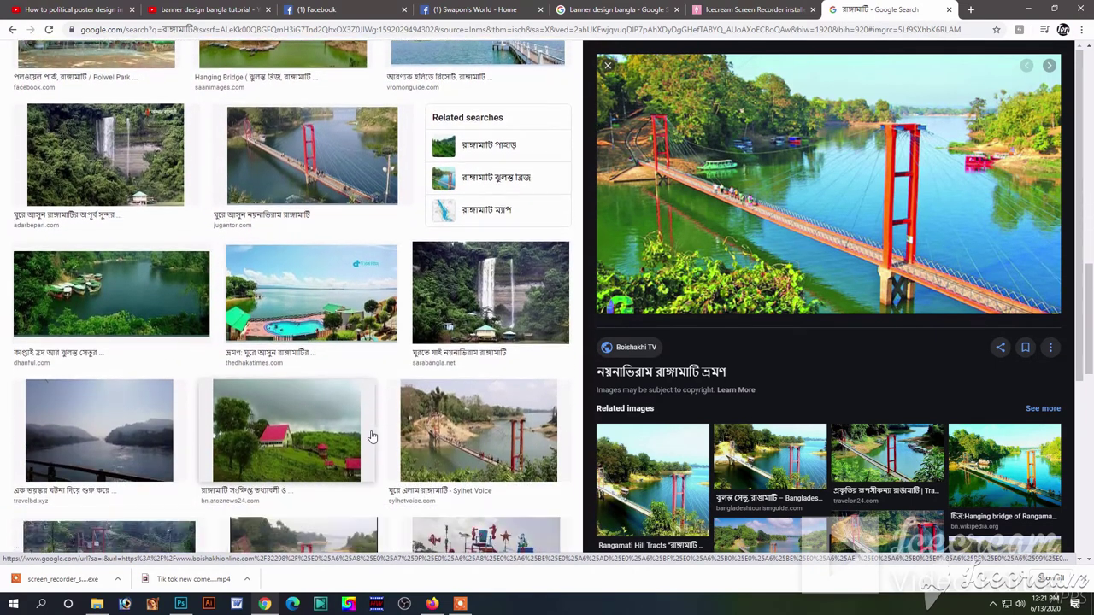
pyautogui.scroll(-2, 376, 437)
pyautogui.scroll(-1, 372, 438)
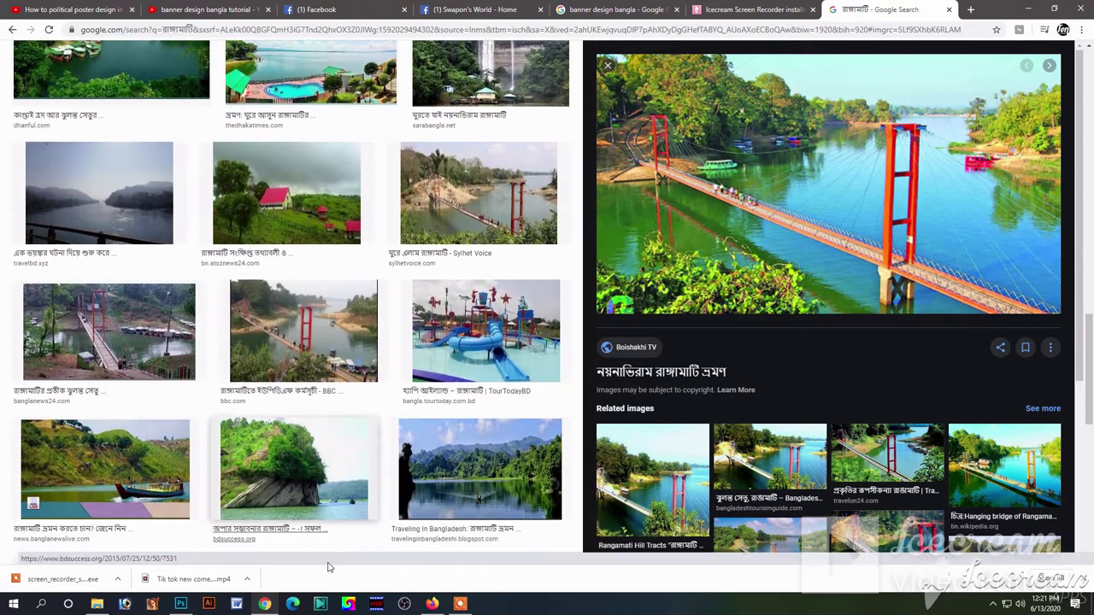
# Step: Scale the bridge photo to fill the full banner width and send it behind the text layers
pyautogui.click(180, 604)
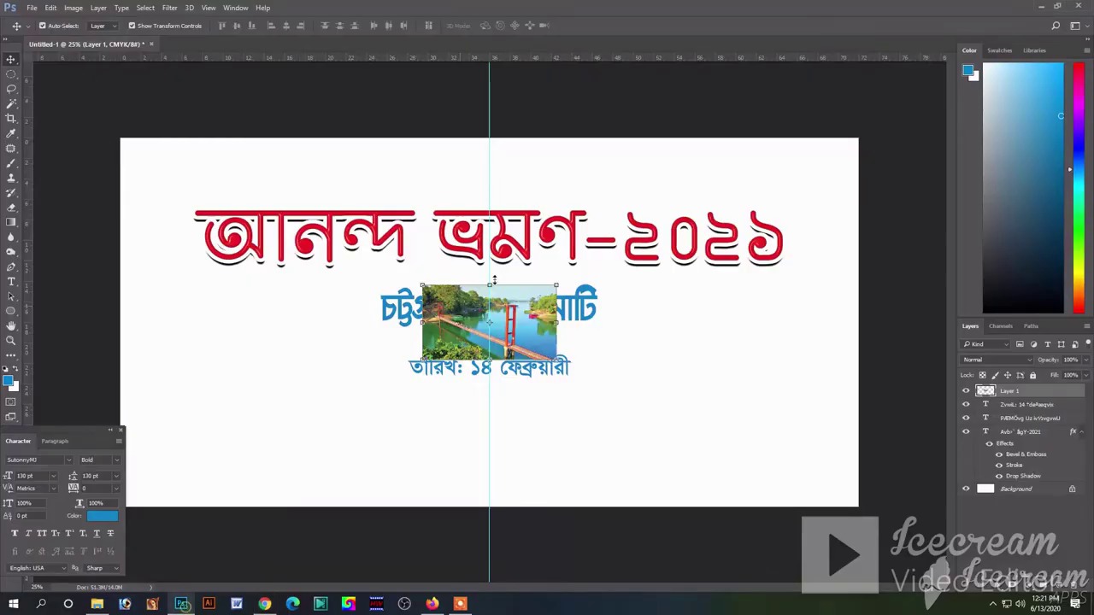
pyautogui.moveTo(558, 318); pyautogui.dragTo(846, 188)
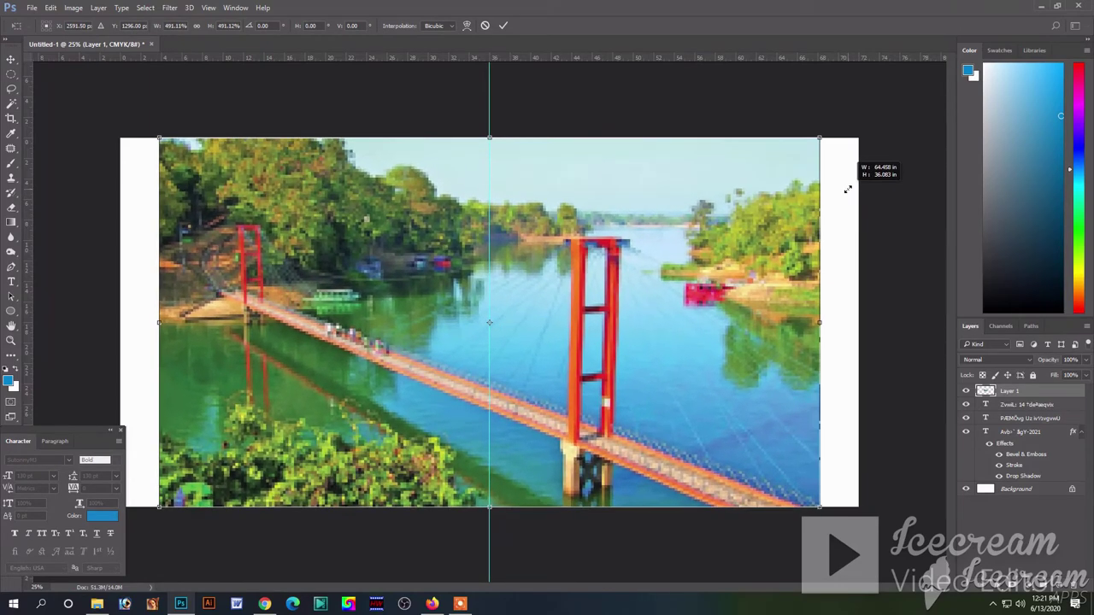
pyautogui.moveTo(822, 324); pyautogui.dragTo(860, 323)
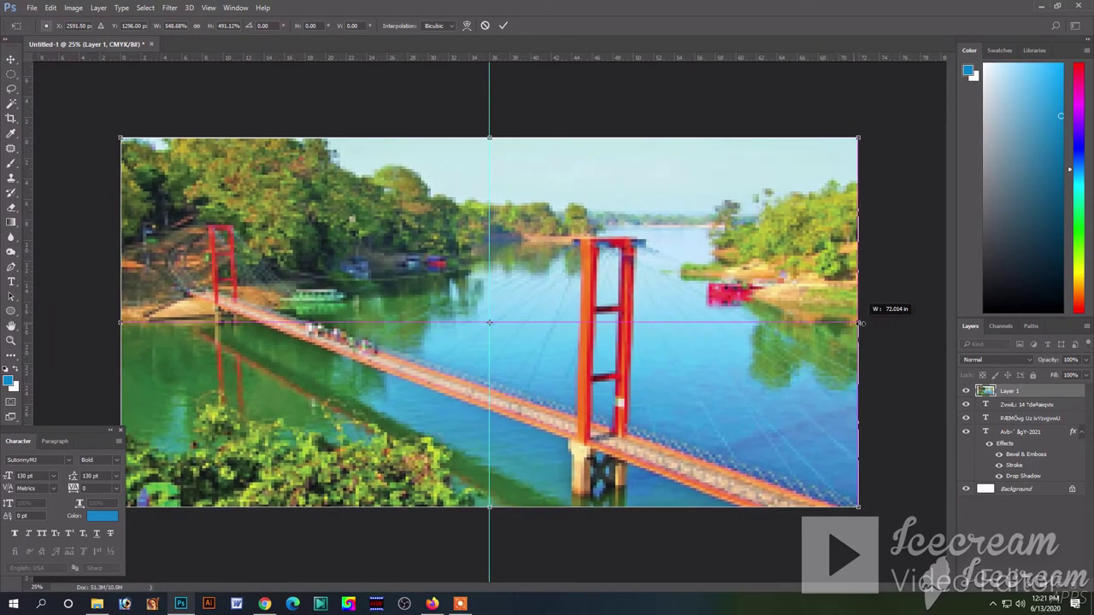
pyautogui.press('Return')
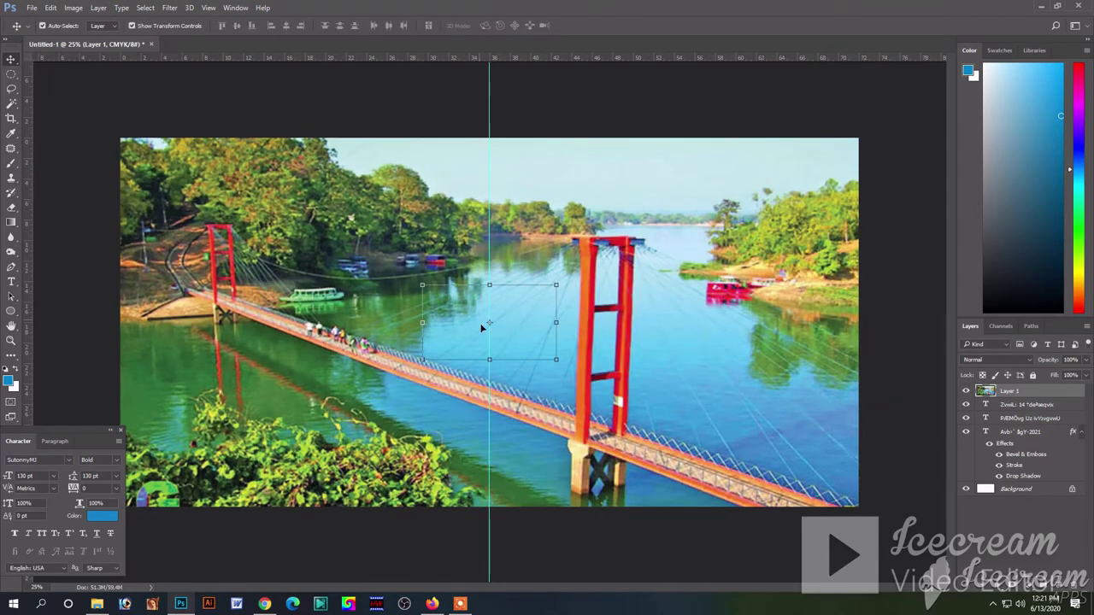
pyautogui.hotkey('ctrl', 'shift', '[')
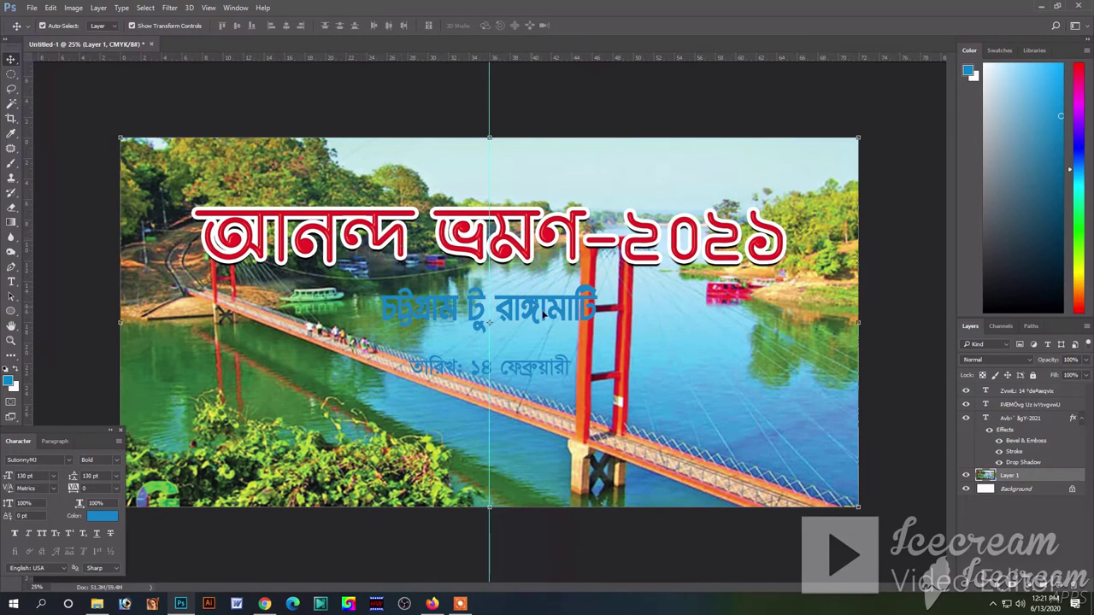
# Step: Flip the bridge photo horizontally
pyautogui.hotkey('ctrl', 't')
pyautogui.rightClick(732, 393)
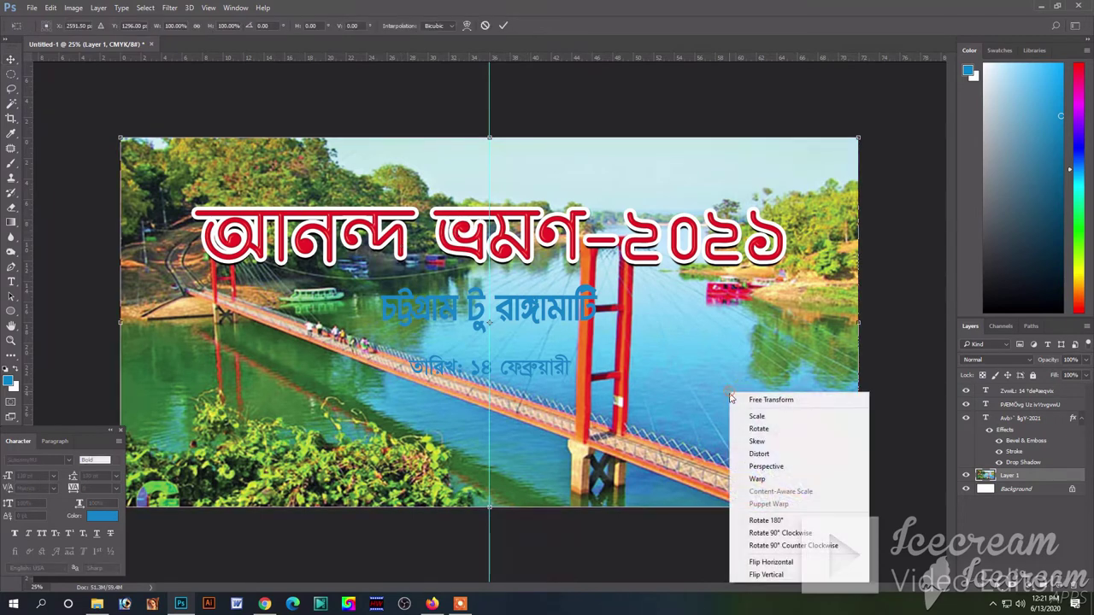
pyautogui.click(759, 561)
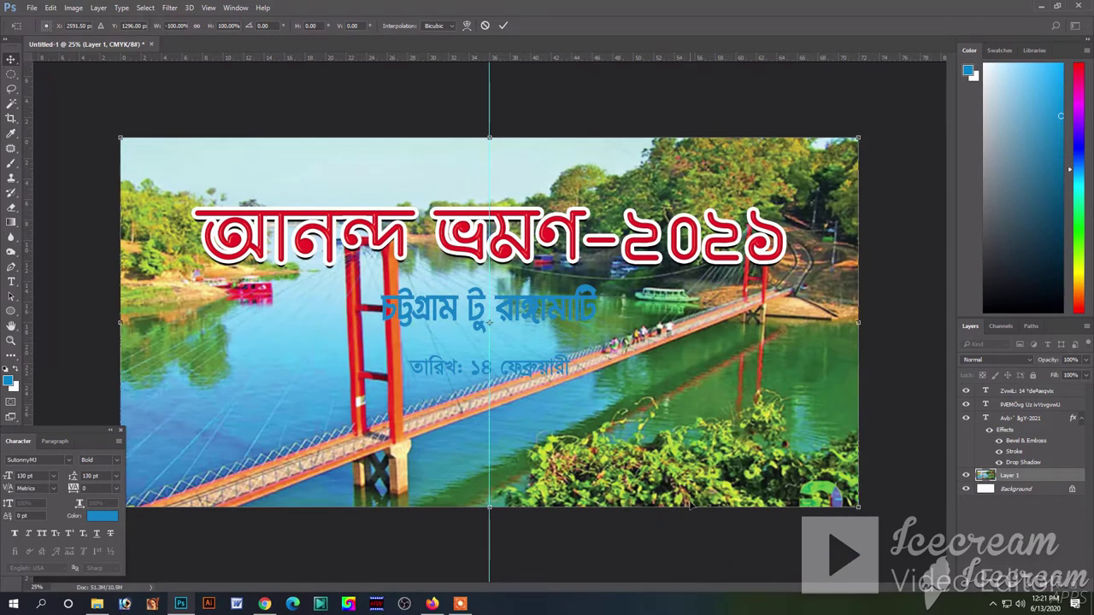
pyautogui.press('Return')
# Step: Narrow the bridge photo and move it so it covers only the banner's right half
pyautogui.click(885, 371)
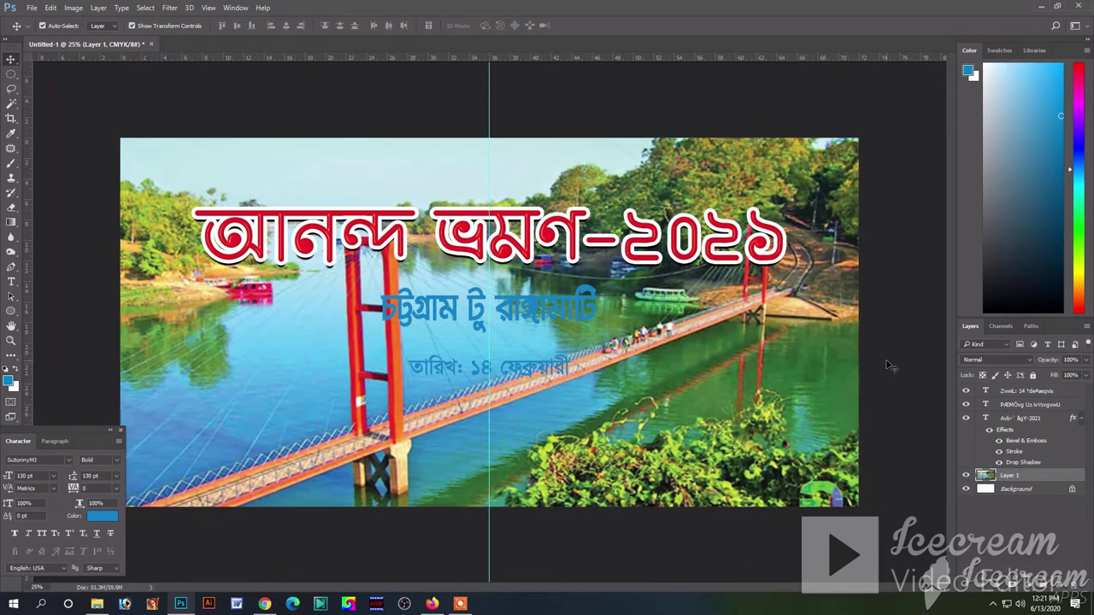
pyautogui.click(776, 379)
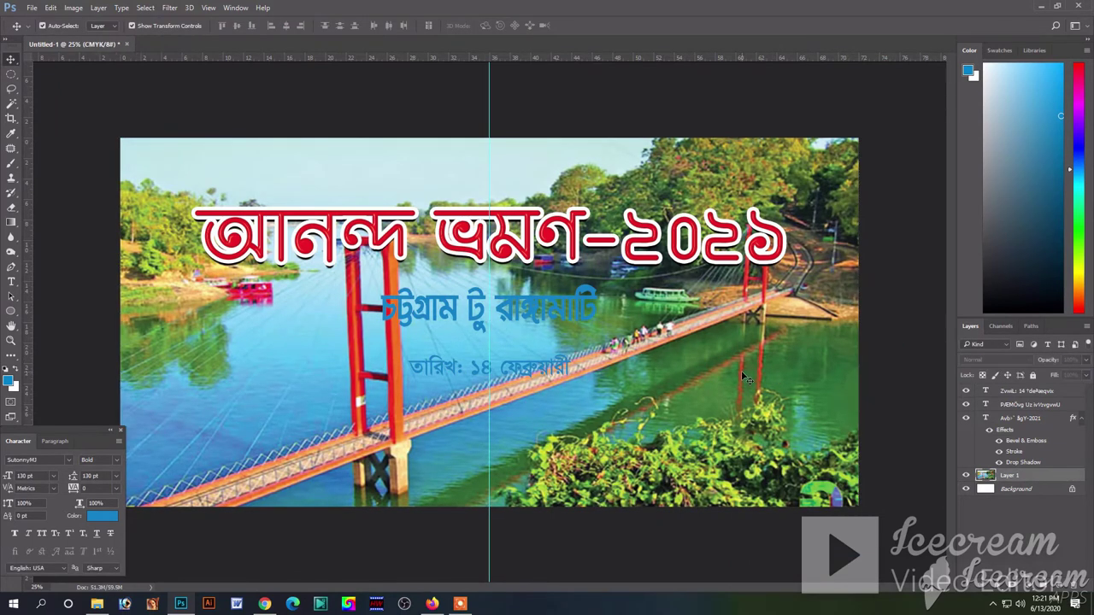
pyautogui.click(654, 234)
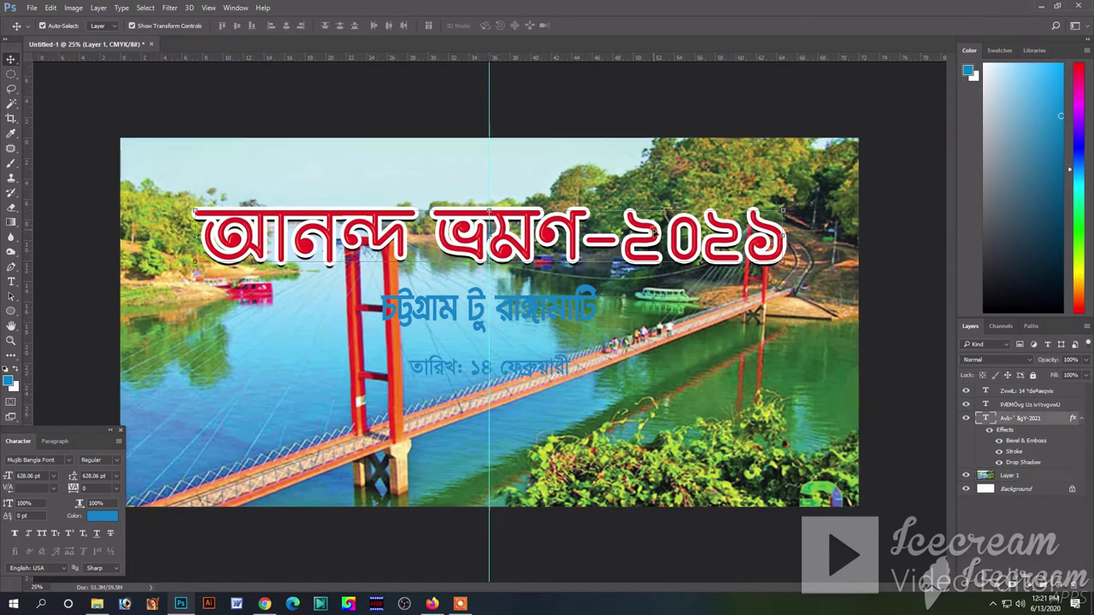
pyautogui.click(824, 346)
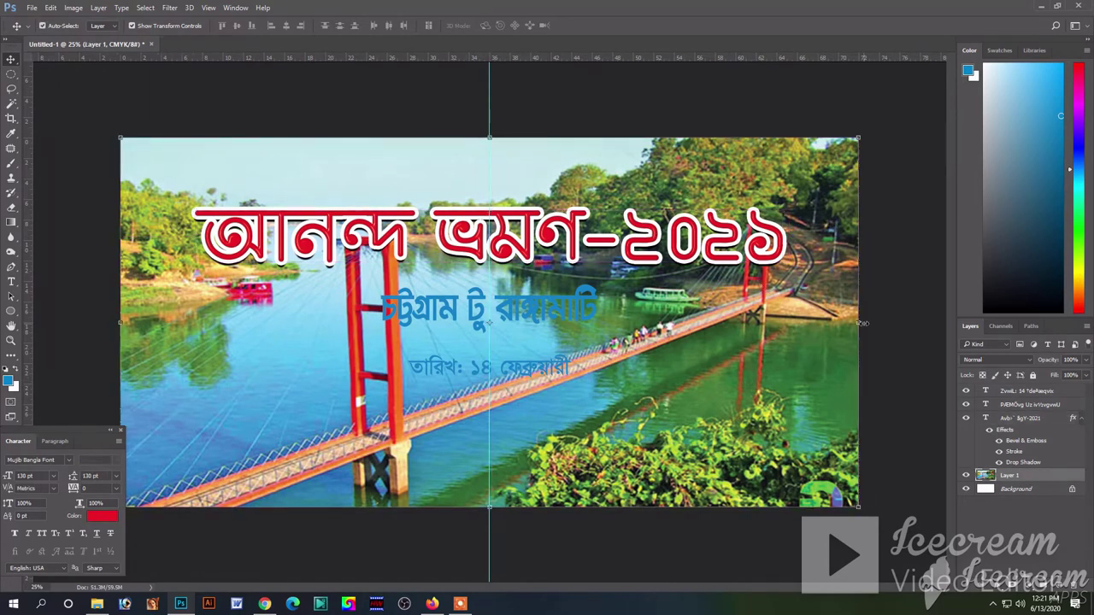
pyautogui.moveTo(862, 323); pyautogui.dragTo(625, 326)
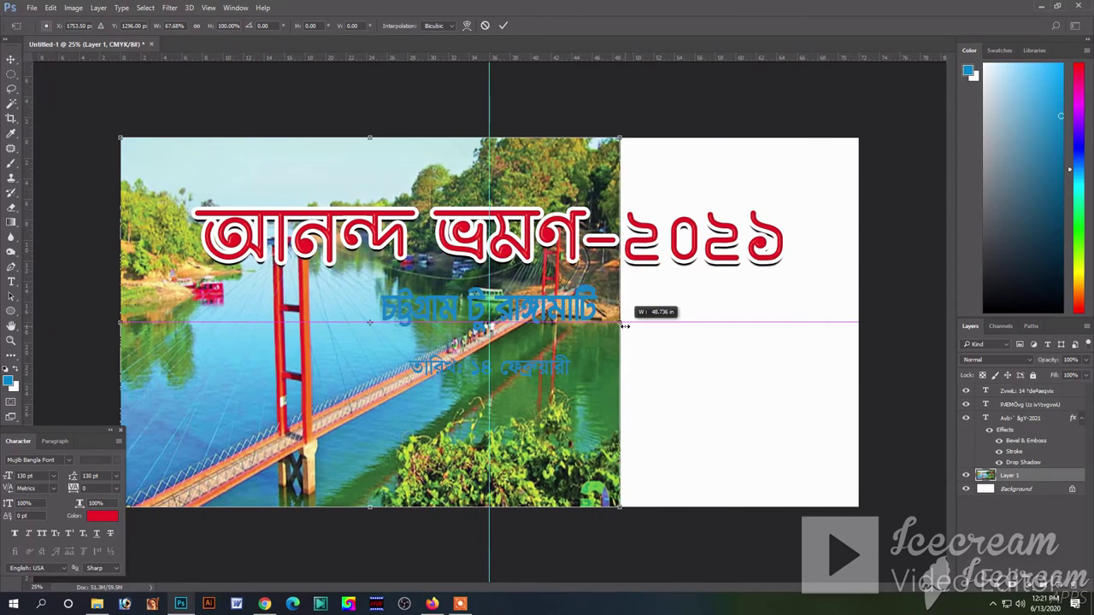
pyautogui.press('Return')
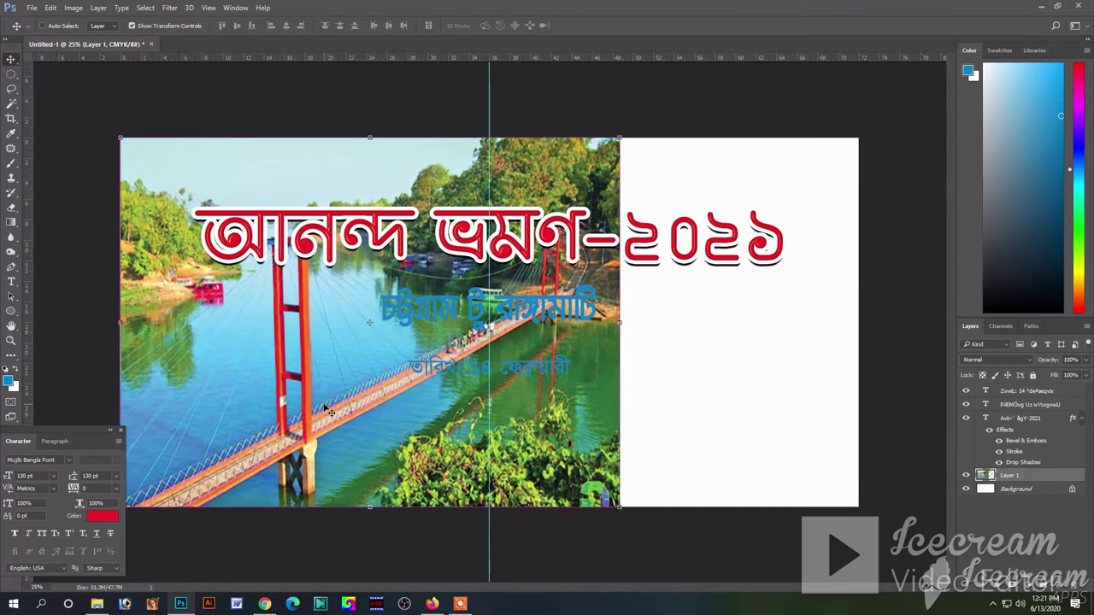
pyautogui.moveTo(330, 413); pyautogui.dragTo(564, 426)
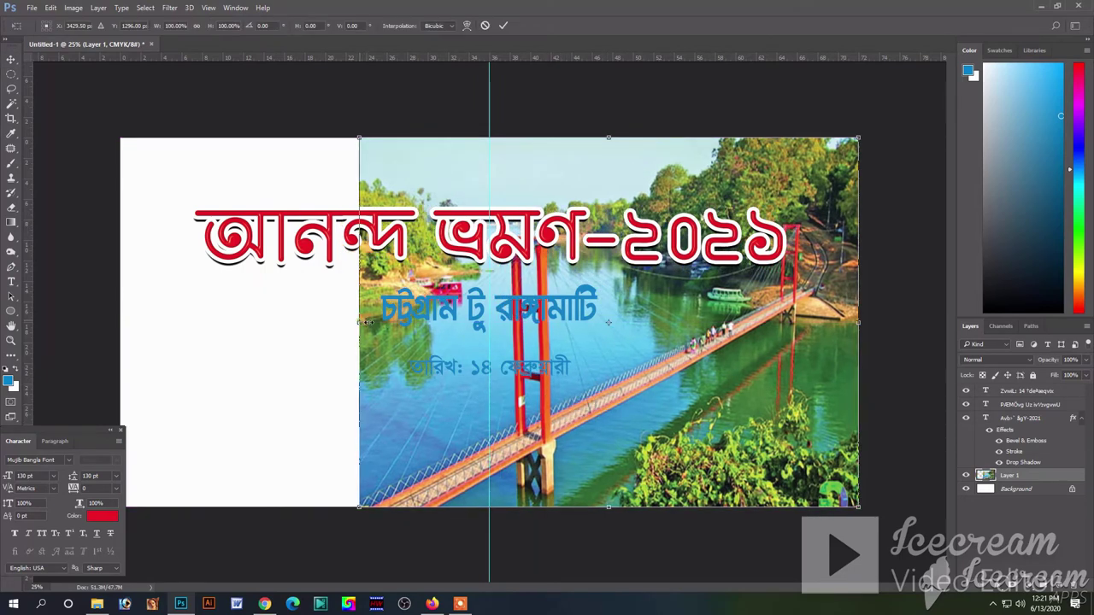
pyautogui.moveTo(359, 321); pyautogui.dragTo(488, 323)
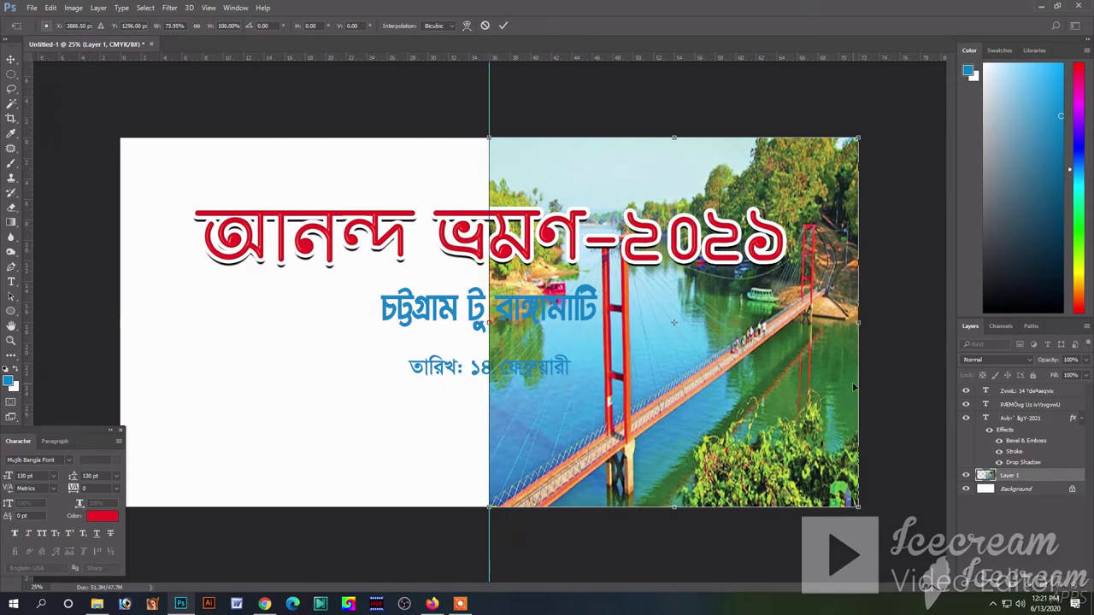
pyautogui.press('Return')
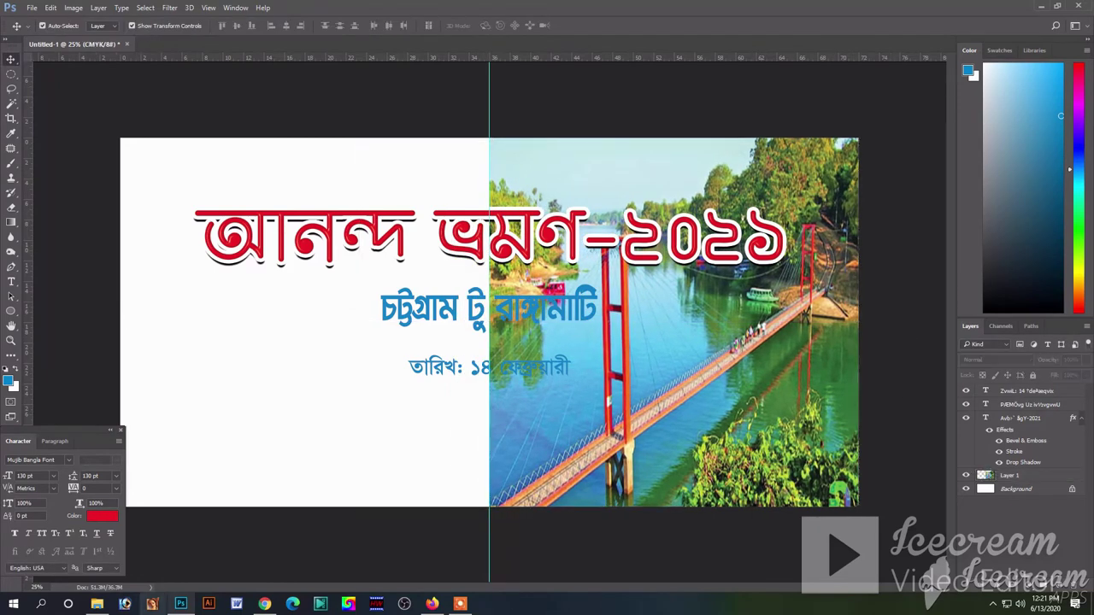
# Step: Copy the rock-and-lake photo from the রাঙ্গামাটি image results and return to Photoshop
pyautogui.click(264, 604)
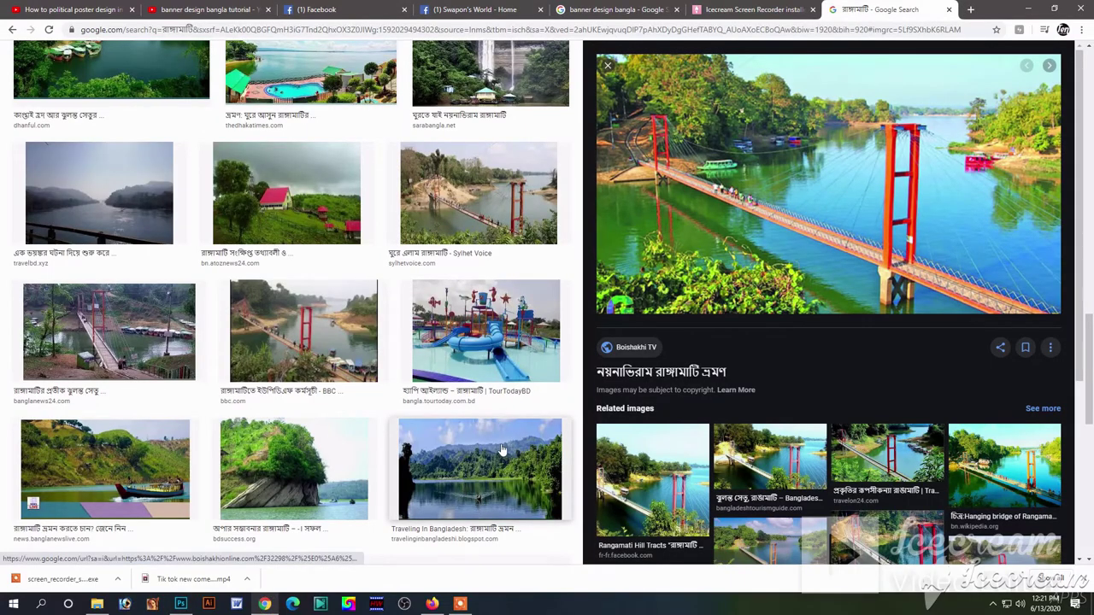
pyautogui.scroll(-2, 483, 461)
pyautogui.scroll(-2, 483, 453)
pyautogui.click(302, 267)
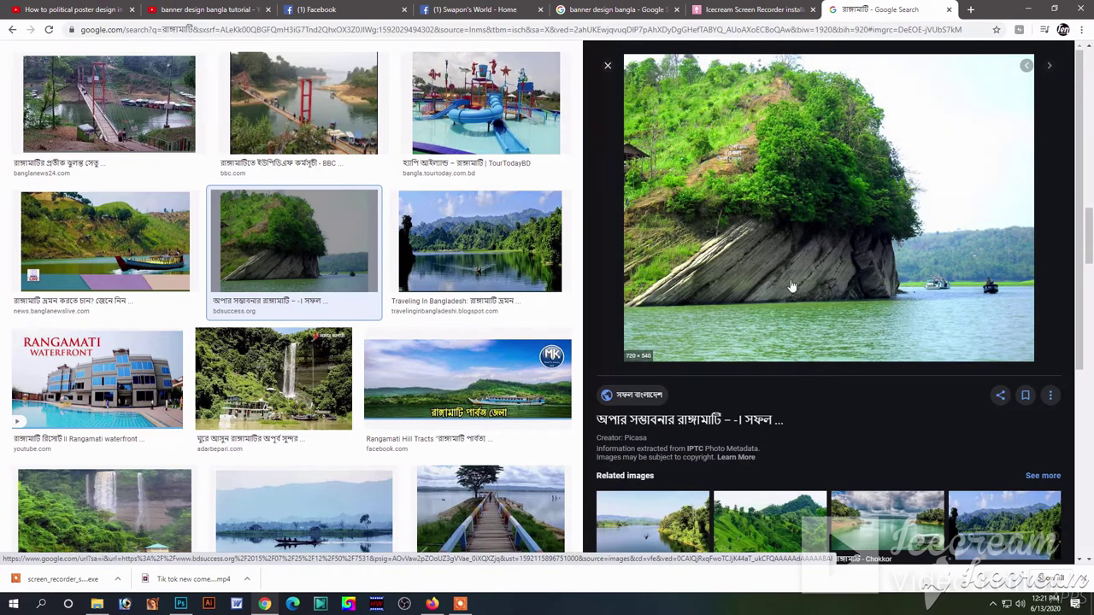
pyautogui.rightClick(791, 287)
pyautogui.click(828, 387)
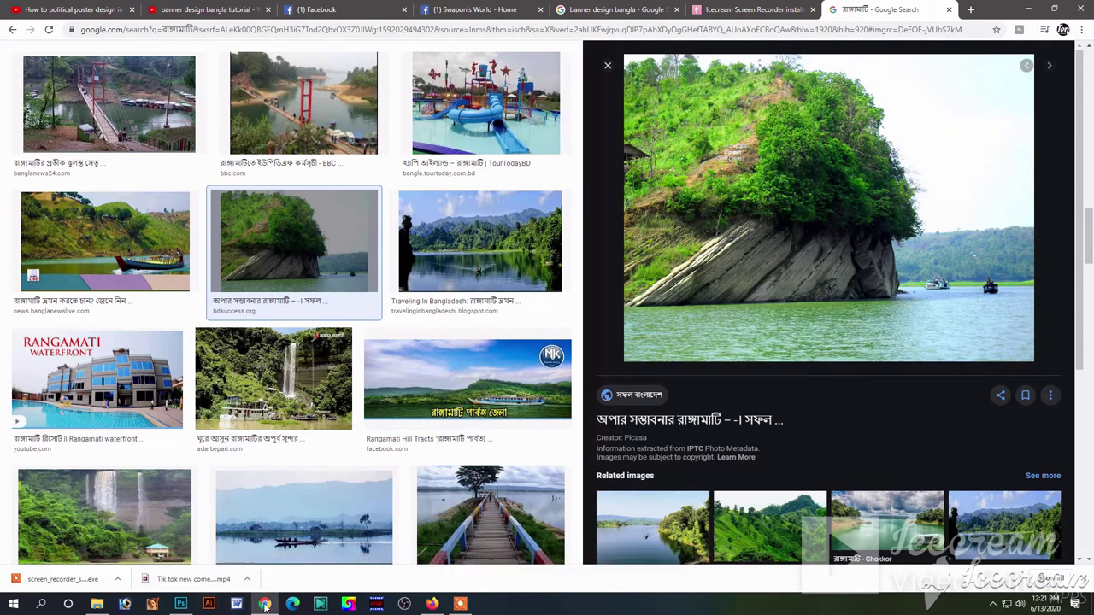
pyautogui.click(180, 604)
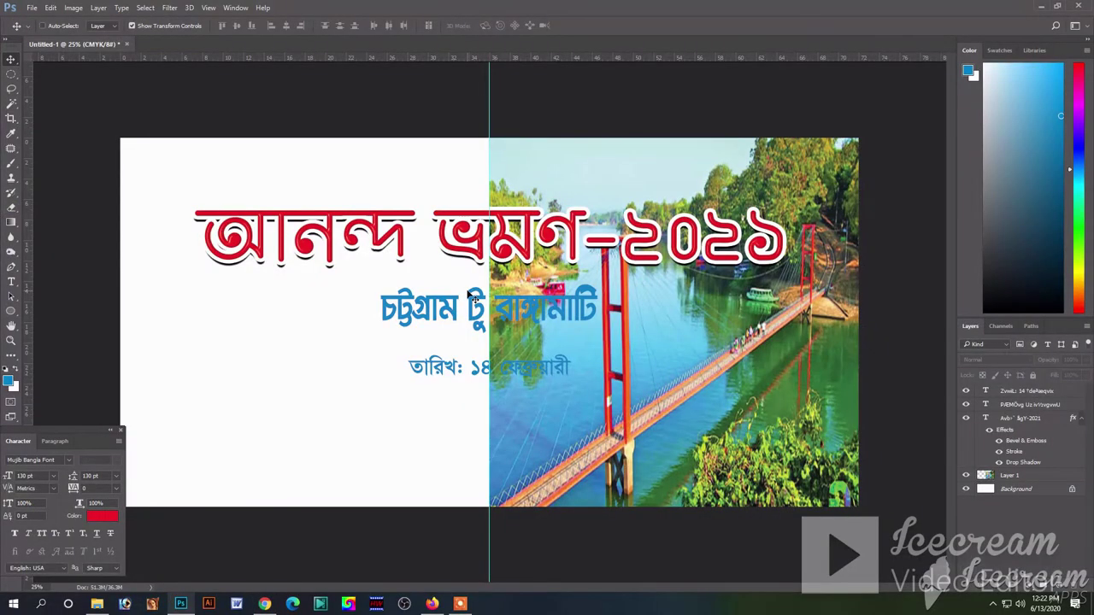
# Step: Paste the rock-and-lake photo as Layer 2, enlarge it onto the left half, and send it backward
pyautogui.hotkey('ctrl', 'v')
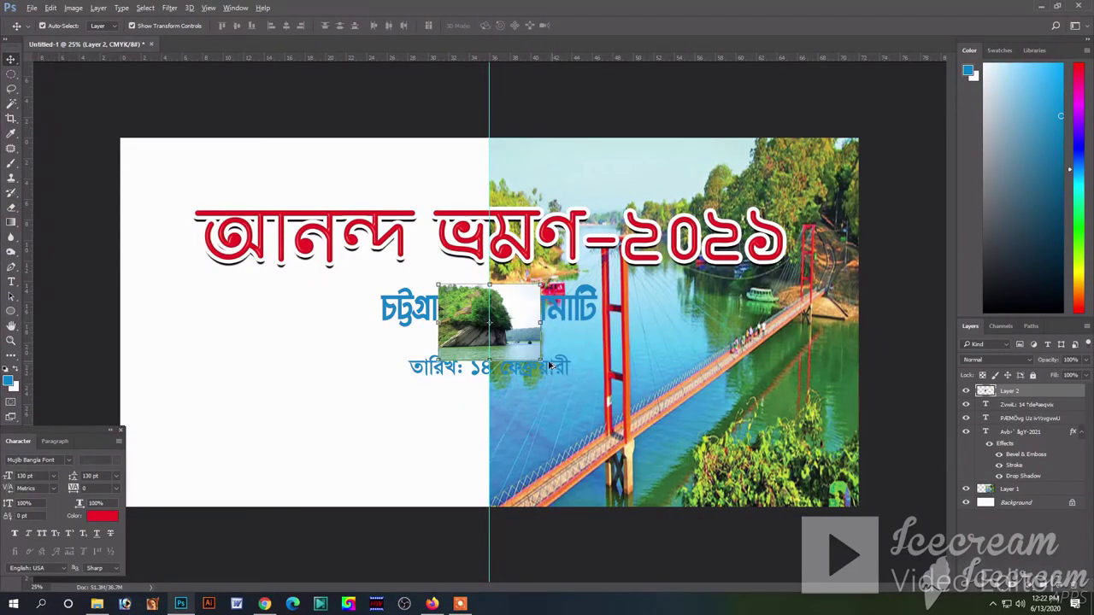
pyautogui.hotkey('ctrl', 't')
pyautogui.moveTo(542, 362); pyautogui.dragTo(733, 515)
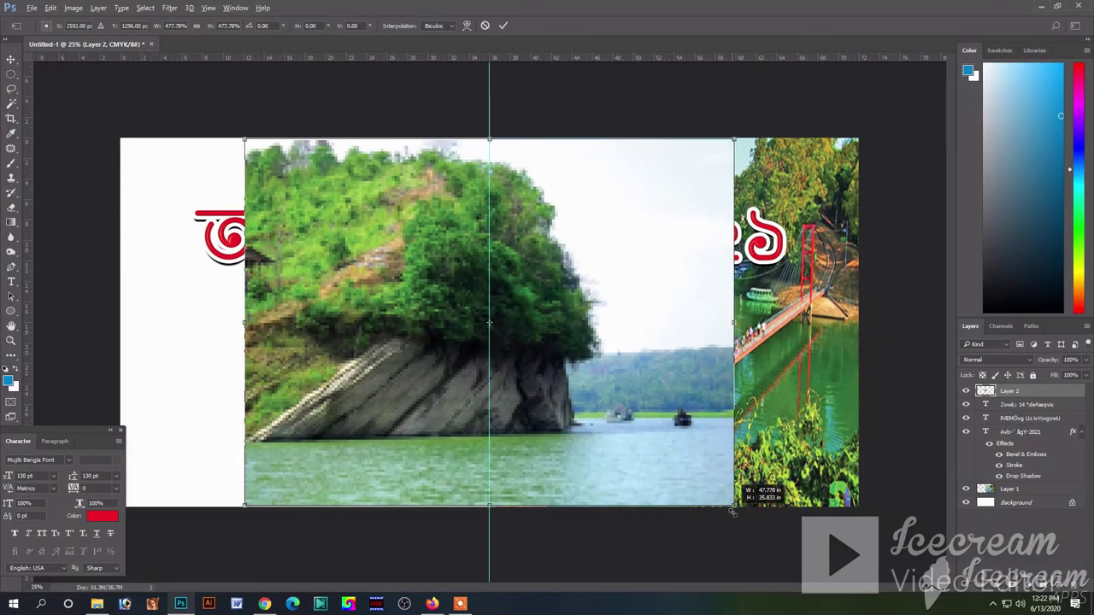
pyautogui.press('Return')
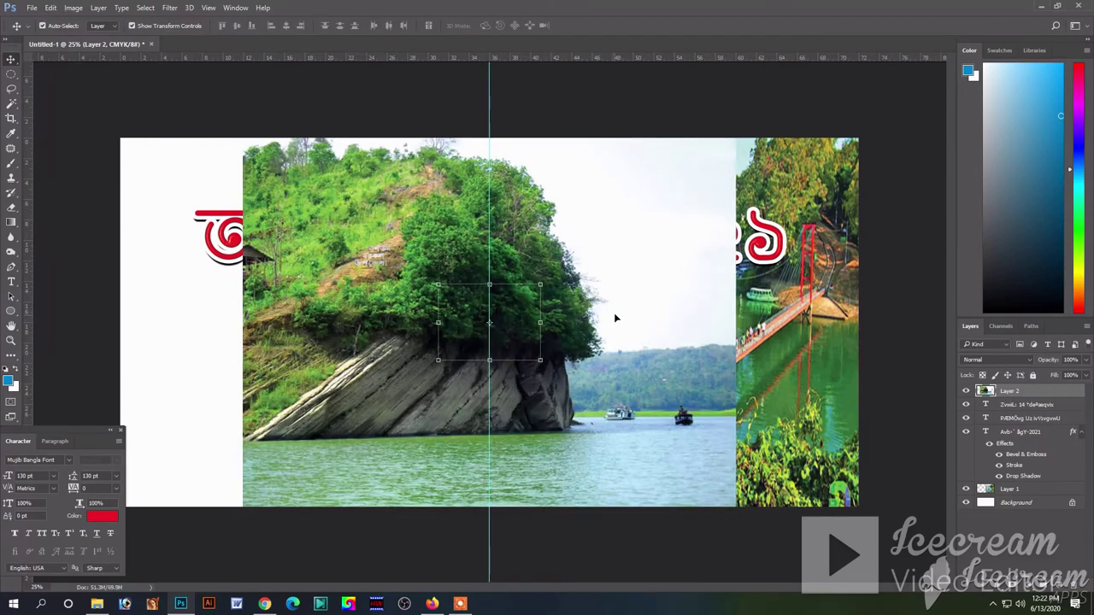
pyautogui.moveTo(613, 312); pyautogui.dragTo(489, 315)
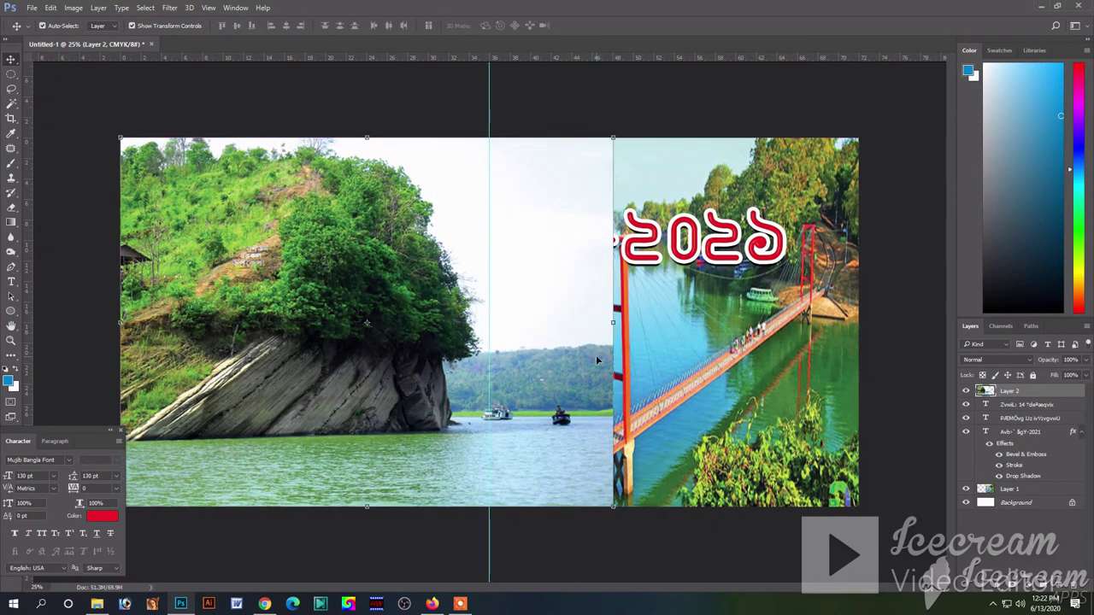
pyautogui.hotkey('ctrl', 'shift', '[')
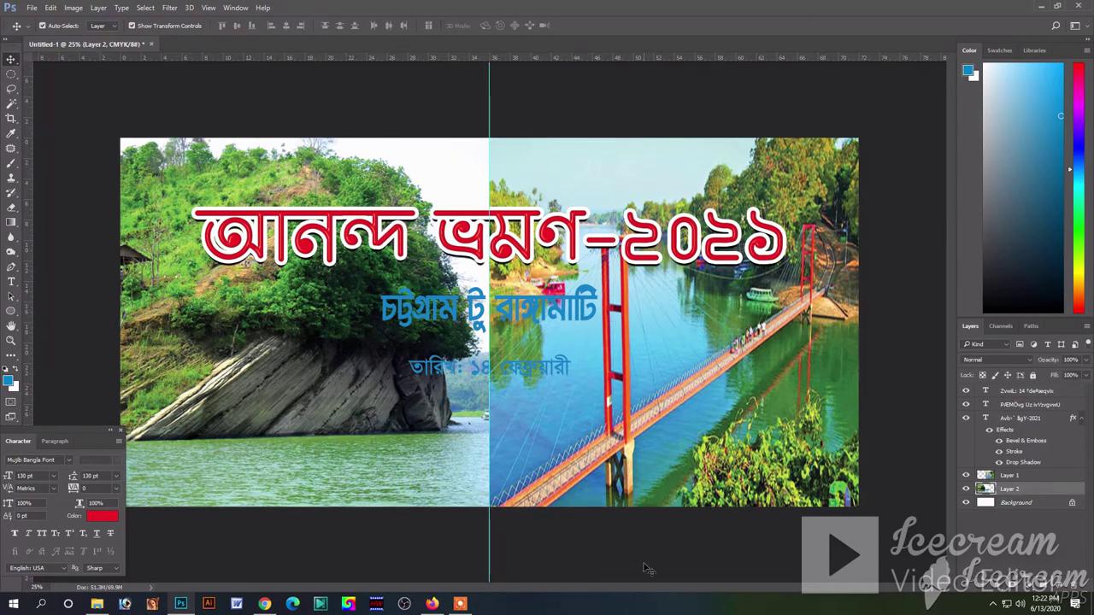
# Step: Browse the রাঙ্গামাটি image results, previewing two hanging-bridge photos
pyautogui.click(265, 604)
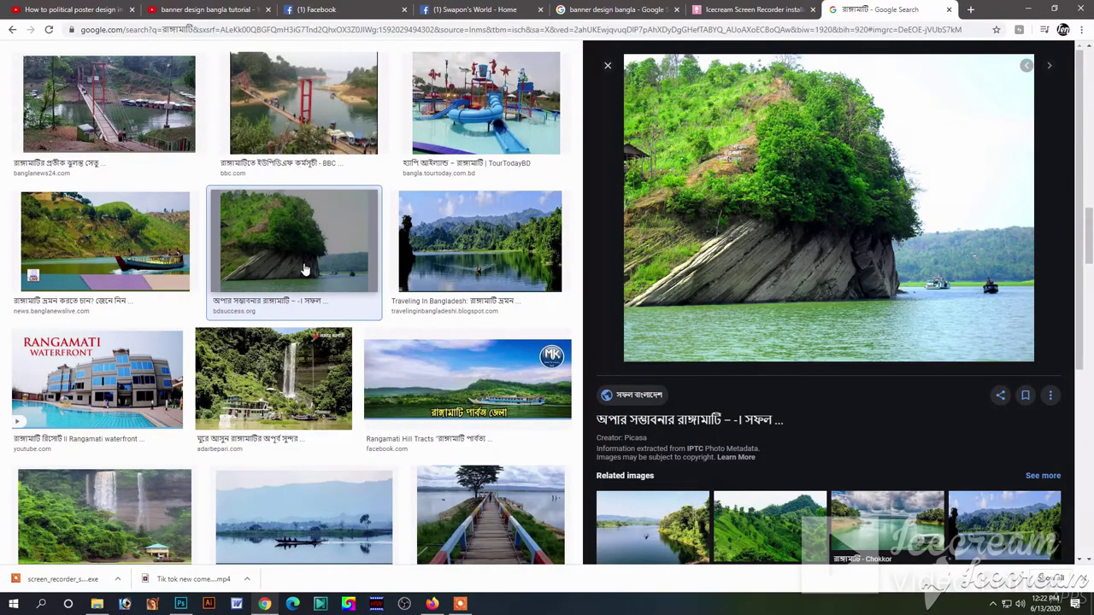
pyautogui.scroll(-5, 302, 269)
pyautogui.scroll(-5, 303, 268)
pyautogui.scroll(-4, 307, 269)
pyautogui.scroll(5, 308, 269)
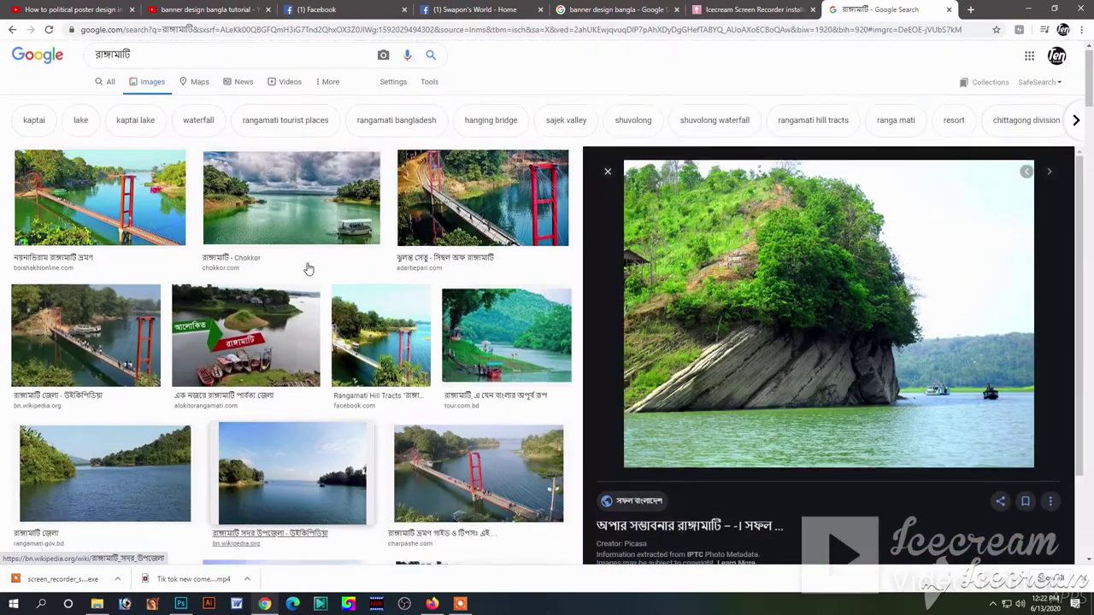
pyautogui.click(461, 219)
pyautogui.scroll(-2, 875, 411)
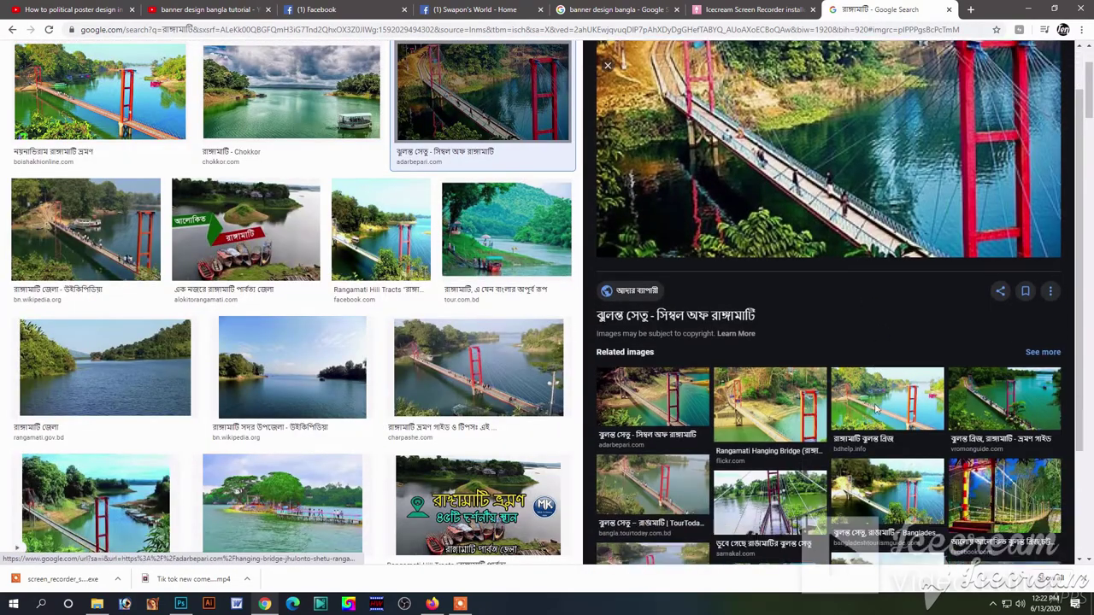
pyautogui.scroll(-1, 875, 411)
pyautogui.click(681, 341)
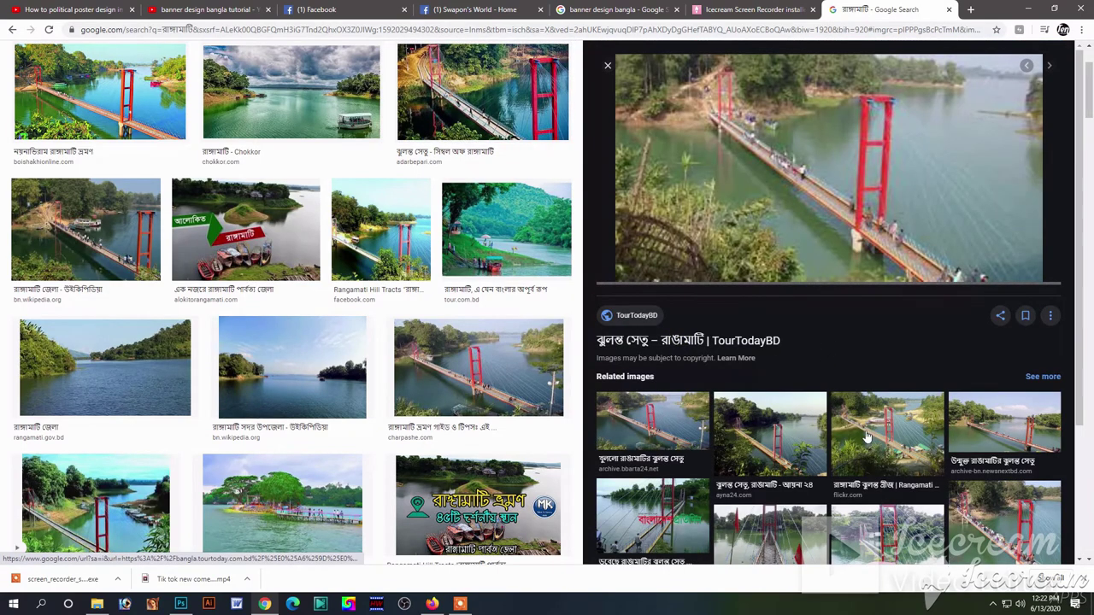
# Step: Copy the photo of people standing on the red hanging bridge
pyautogui.scroll(-2, 867, 437)
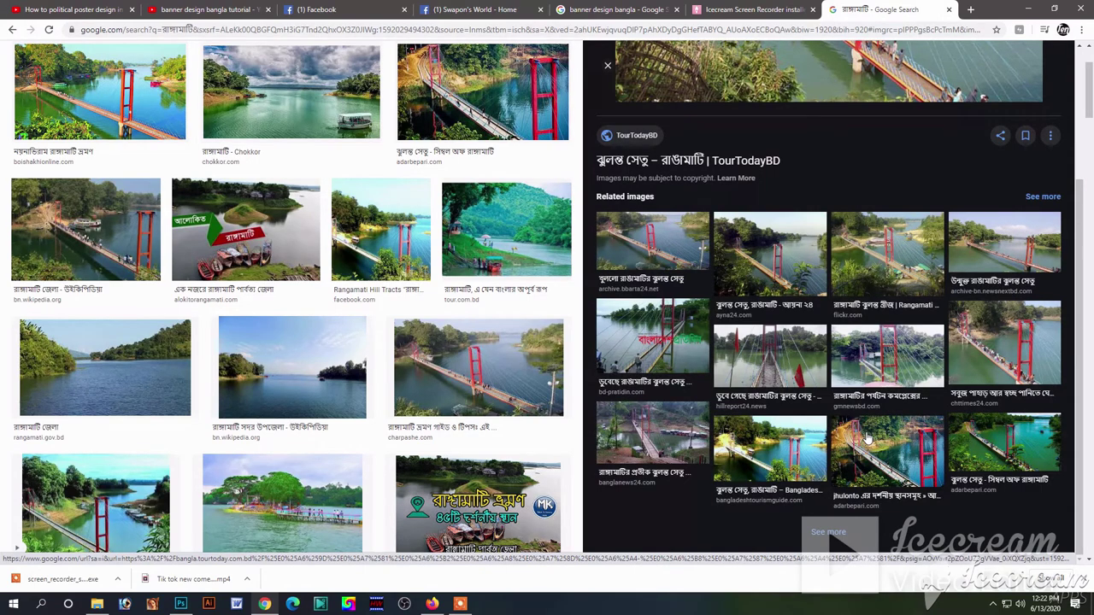
pyautogui.scroll(-5, 556, 421)
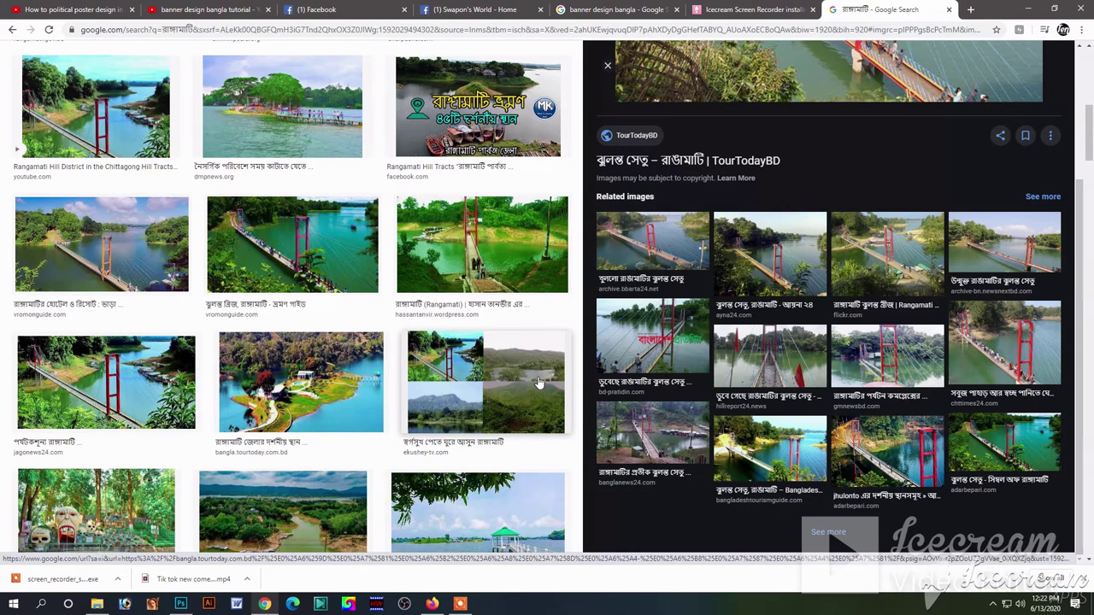
pyautogui.click(542, 282)
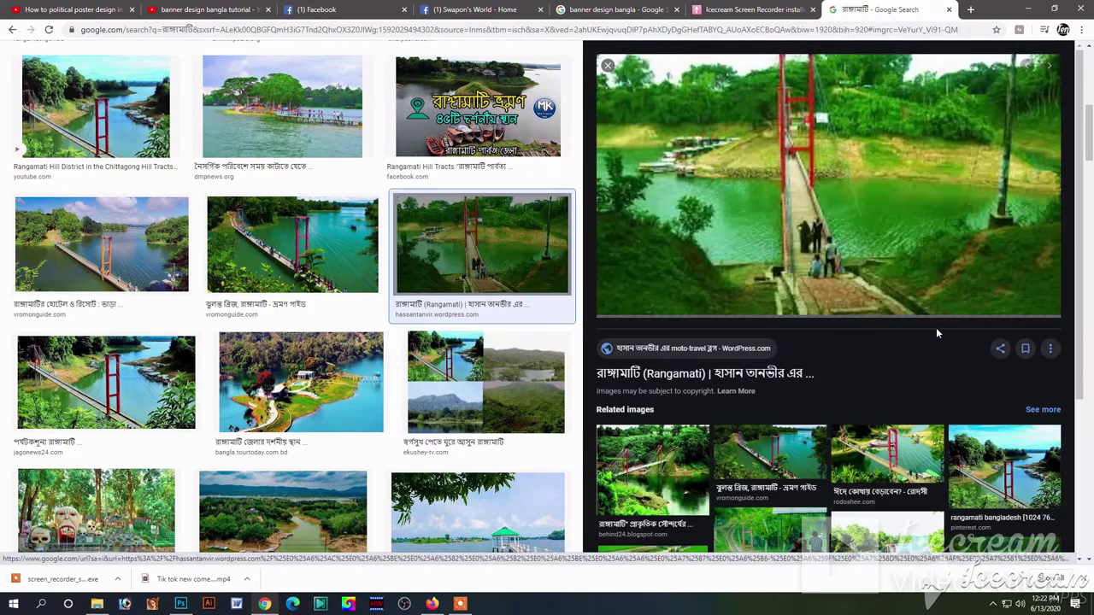
pyautogui.rightClick(914, 249)
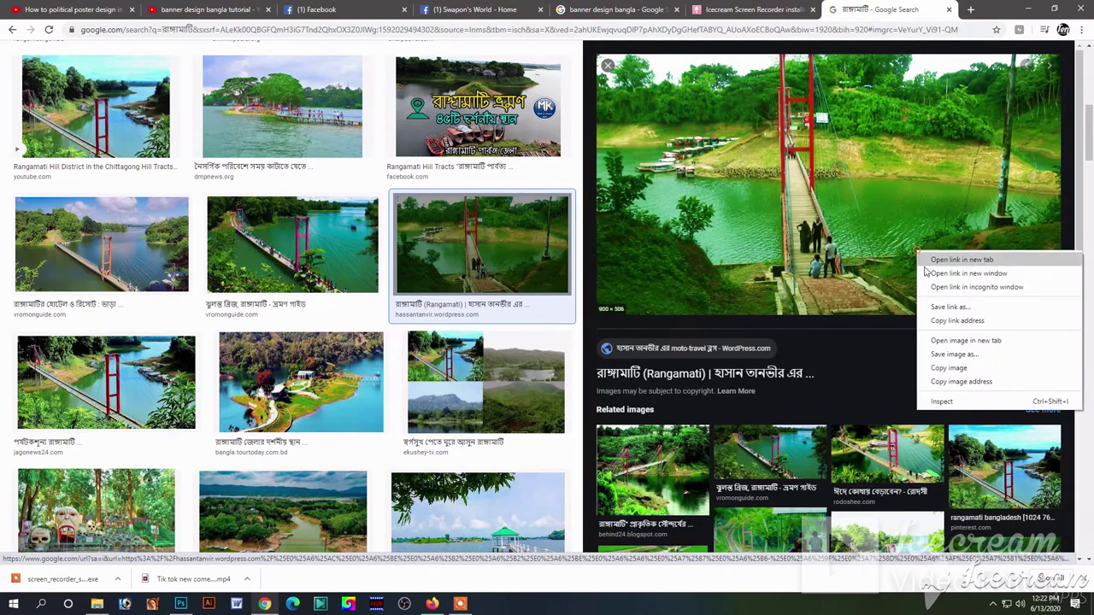
pyautogui.click(945, 375)
# Step: Paste the people-on-bridge photo as Layer 3, stretch it over the right half to the bottom edge, beneath Layer 2
pyautogui.click(180, 604)
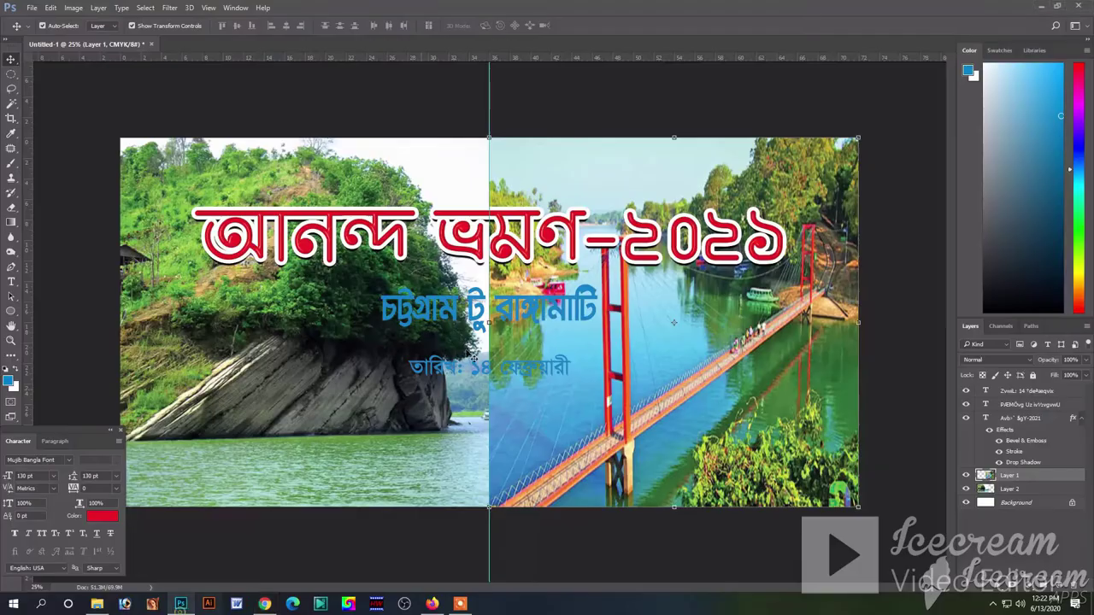
pyautogui.hotkey('ctrl', 'v')
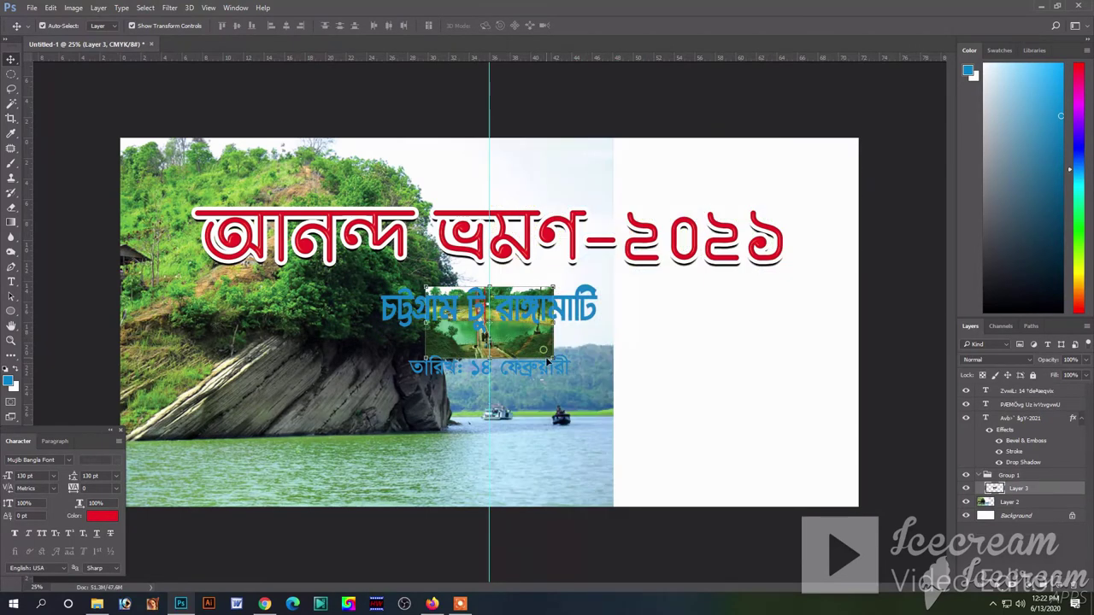
pyautogui.moveTo(553, 360); pyautogui.dragTo(795, 494)
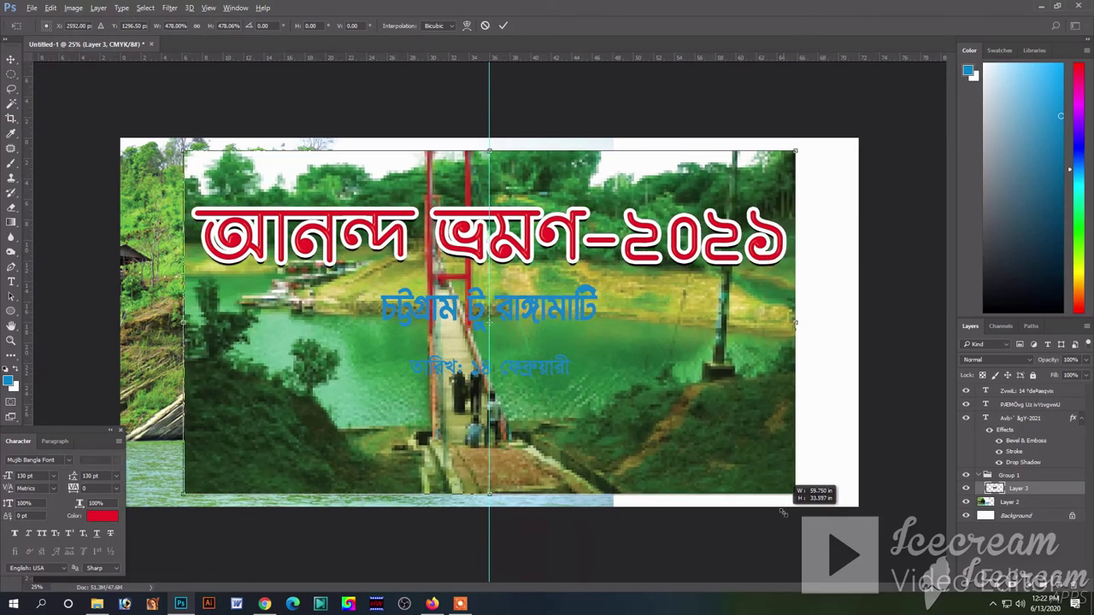
pyautogui.moveTo(736, 450); pyautogui.dragTo(944, 432)
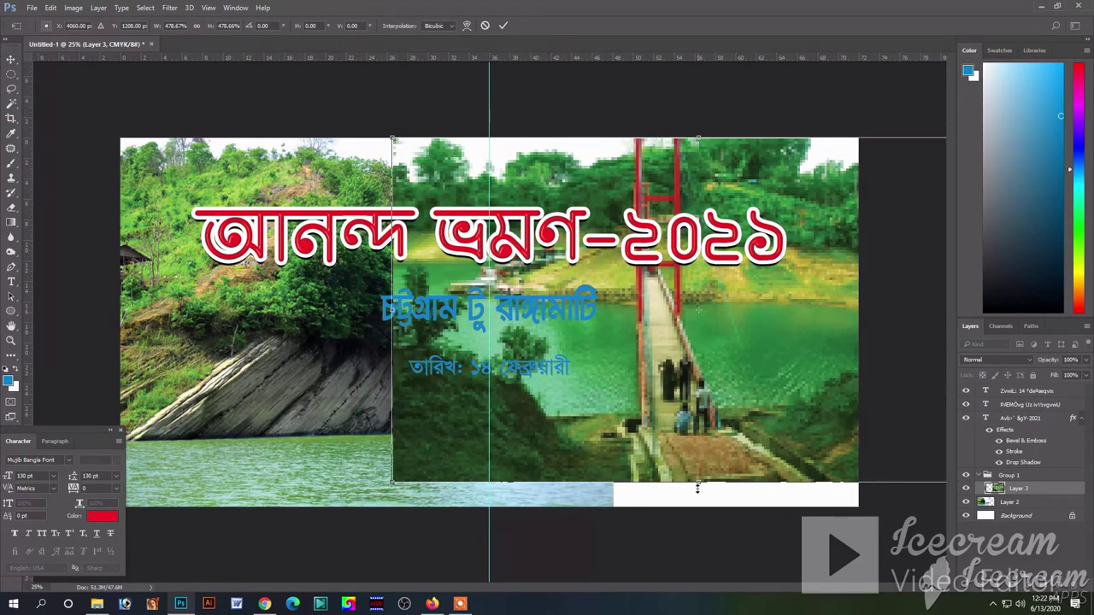
pyautogui.moveTo(697, 487); pyautogui.dragTo(726, 496)
pyautogui.press('Return')
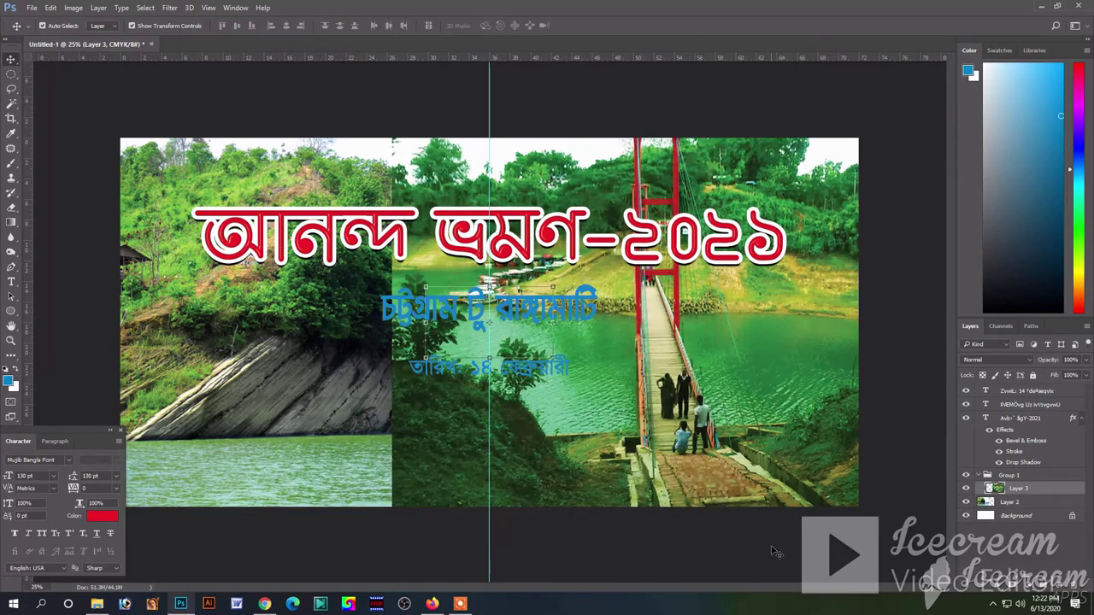
pyautogui.hotkey('ctrl', '[')
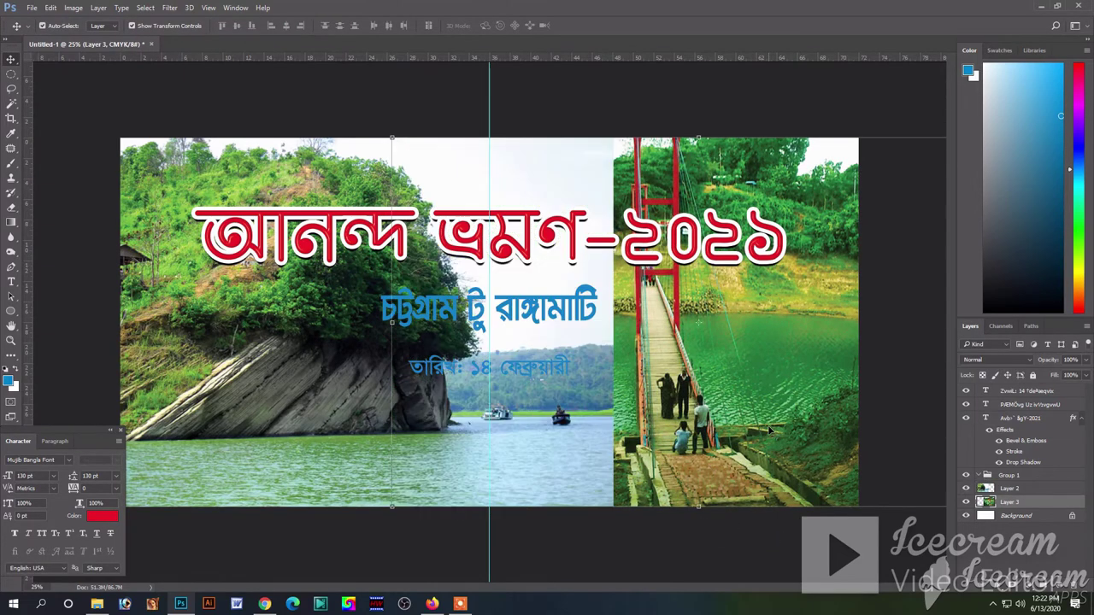
pyautogui.moveTo(760, 434); pyautogui.dragTo(812, 424)
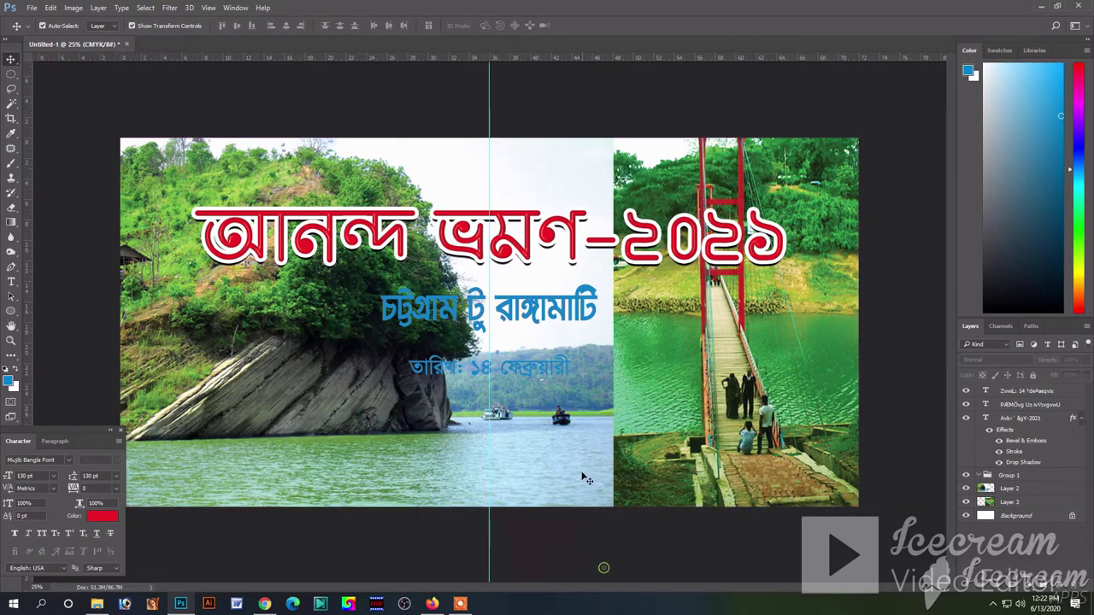
pyautogui.click(257, 342)
# Step: Erase the rock-island photo's middle and right edge with a large soft eraser
pyautogui.click(11, 209)
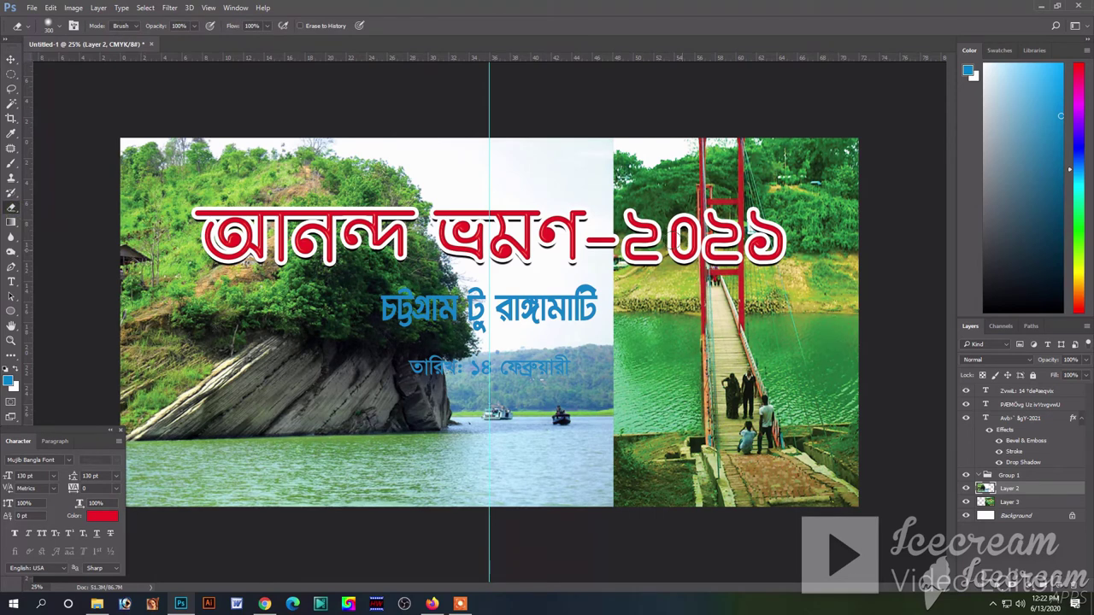
pyautogui.moveTo(598, 163)
pyautogui.mouseDown()
pyautogui.moveTo(555, 265)
pyautogui.moveTo(505, 290)
pyautogui.mouseUp()
pyautogui.press(']')
pyautogui.moveTo(546, 150); pyautogui.dragTo(470, 206)
pyautogui.moveTo(487, 158)
pyautogui.mouseDown()
pyautogui.moveTo(581, 402)
pyautogui.moveTo(581, 496)
pyautogui.moveTo(513, 324)
pyautogui.moveTo(529, 479)
pyautogui.mouseUp()
pyautogui.moveTo(598, 478)
pyautogui.mouseDown()
pyautogui.moveTo(530, 487)
pyautogui.moveTo(513, 470)
pyautogui.moveTo(500, 402)
pyautogui.moveTo(496, 500)
pyautogui.moveTo(448, 496)
pyautogui.moveTo(491, 498)
pyautogui.mouseUp()
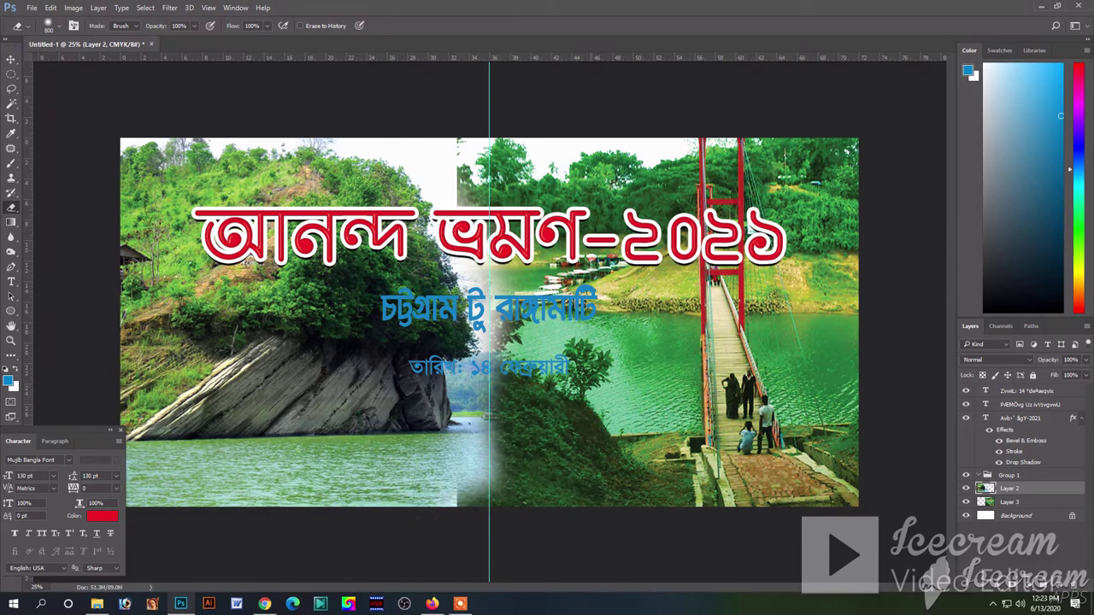
pyautogui.hotkey('ctrl', 'alt', 'z')
pyautogui.hotkey('ctrl', 'alt', 'z')
pyautogui.hotkey('ctrl', 'alt', 'z')
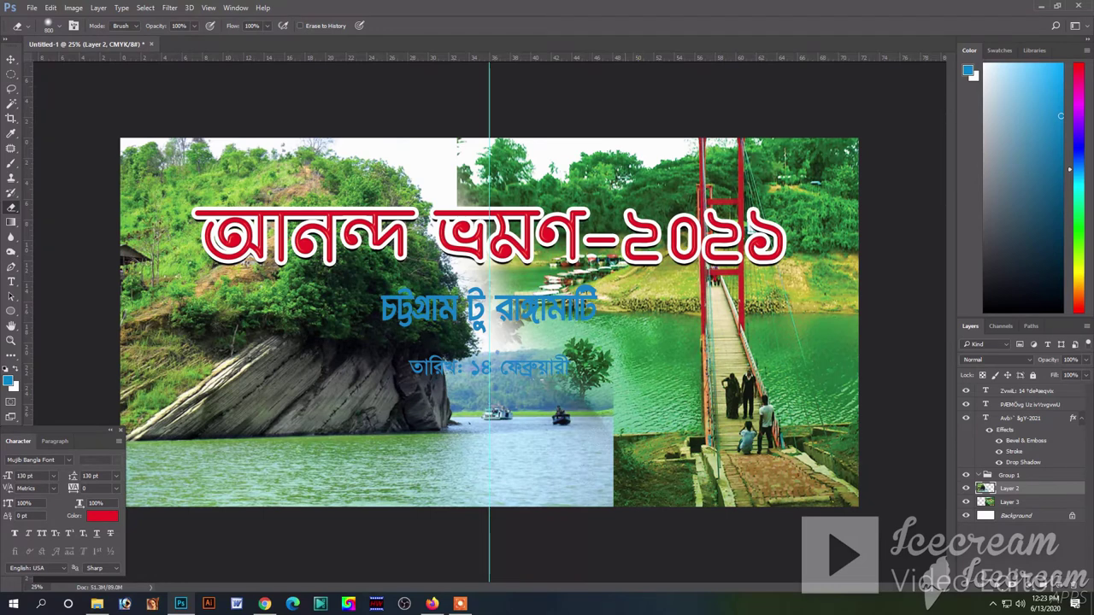
pyautogui.moveTo(598, 499)
pyautogui.mouseDown()
pyautogui.moveTo(594, 389)
pyautogui.moveTo(581, 461)
pyautogui.moveTo(577, 406)
pyautogui.moveTo(513, 359)
pyautogui.moveTo(602, 500)
pyautogui.moveTo(521, 411)
pyautogui.moveTo(555, 478)
pyautogui.mouseUp()
pyautogui.press(']')
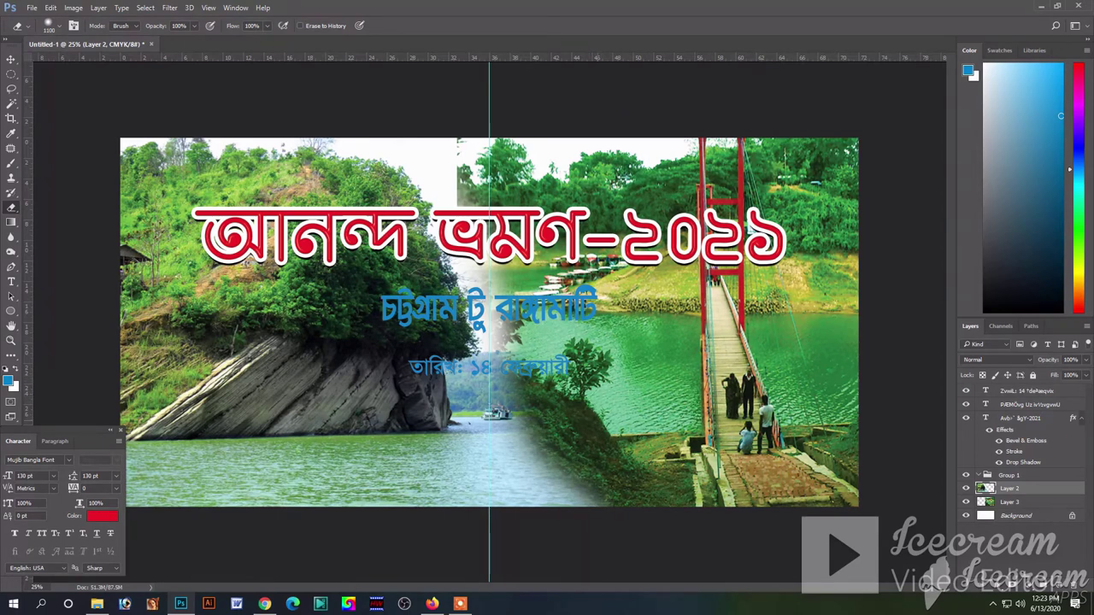
pyautogui.moveTo(521, 427)
pyautogui.mouseDown()
pyautogui.moveTo(594, 505)
pyautogui.moveTo(525, 491)
pyautogui.mouseUp()
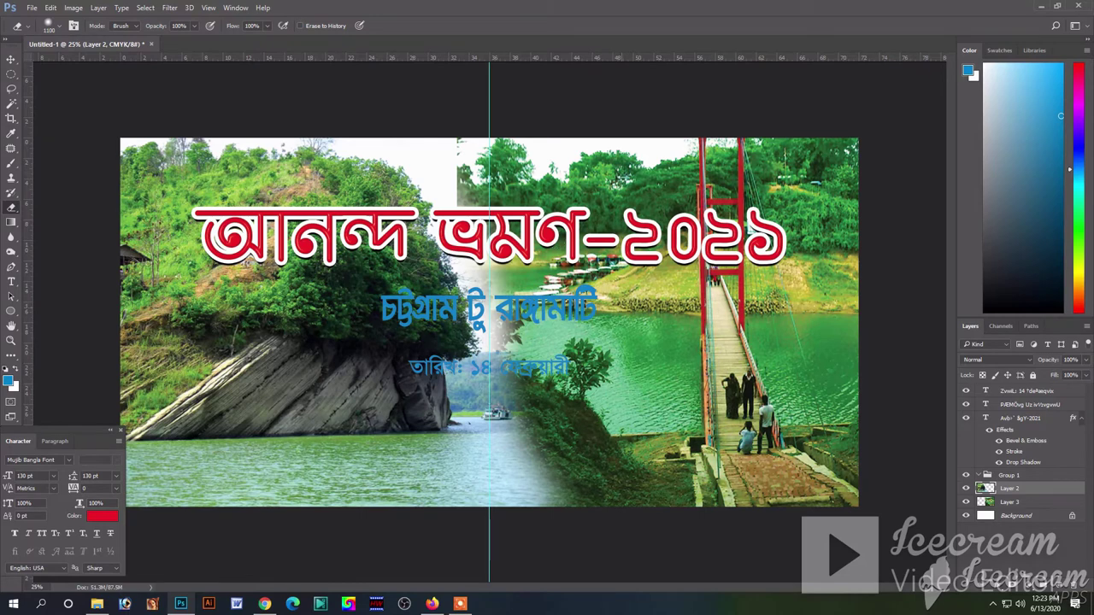
# Step: Erase the bridge photo's hard left edge so the two photos blend
pyautogui.click(11, 59)
pyautogui.click(797, 145)
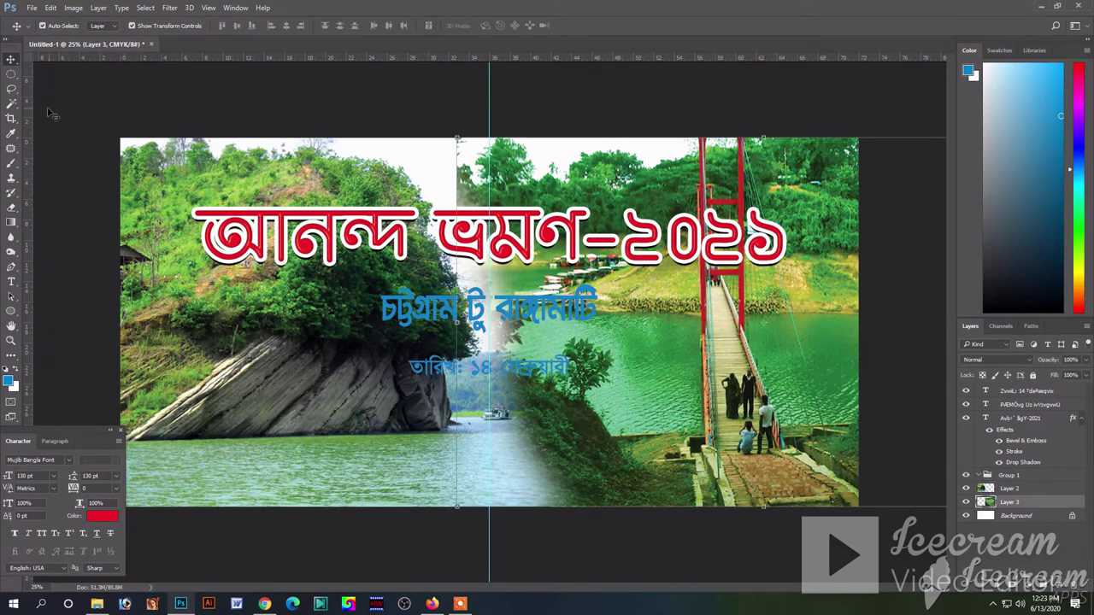
pyautogui.click(11, 89)
pyautogui.click(11, 209)
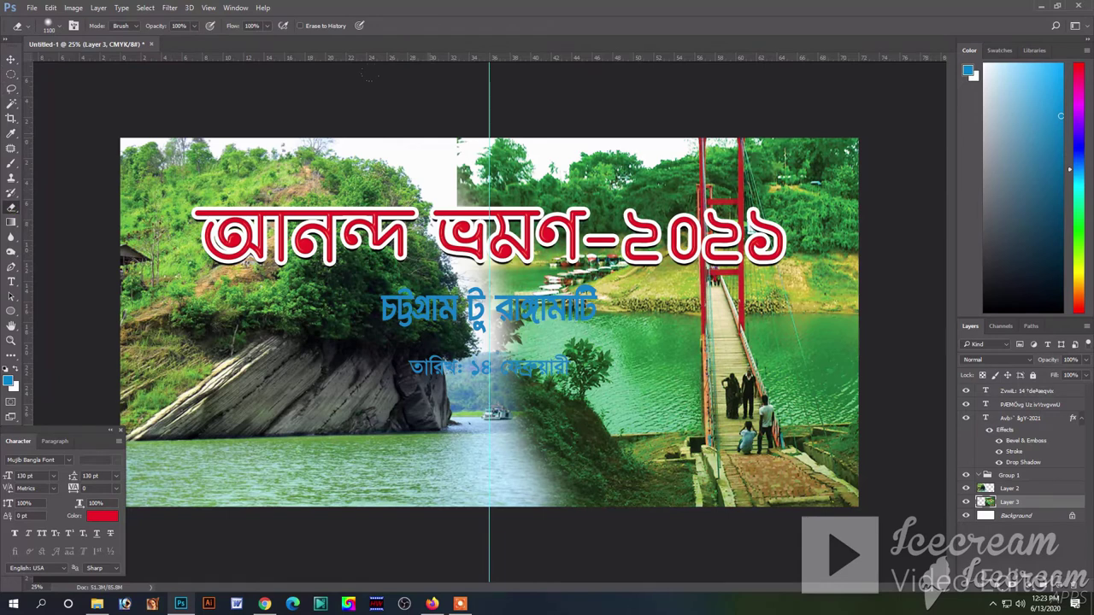
pyautogui.moveTo(369, 75)
pyautogui.mouseDown()
pyautogui.moveTo(410, 127)
pyautogui.moveTo(391, 129)
pyautogui.mouseUp()
pyautogui.moveTo(499, 271); pyautogui.dragTo(504, 284)
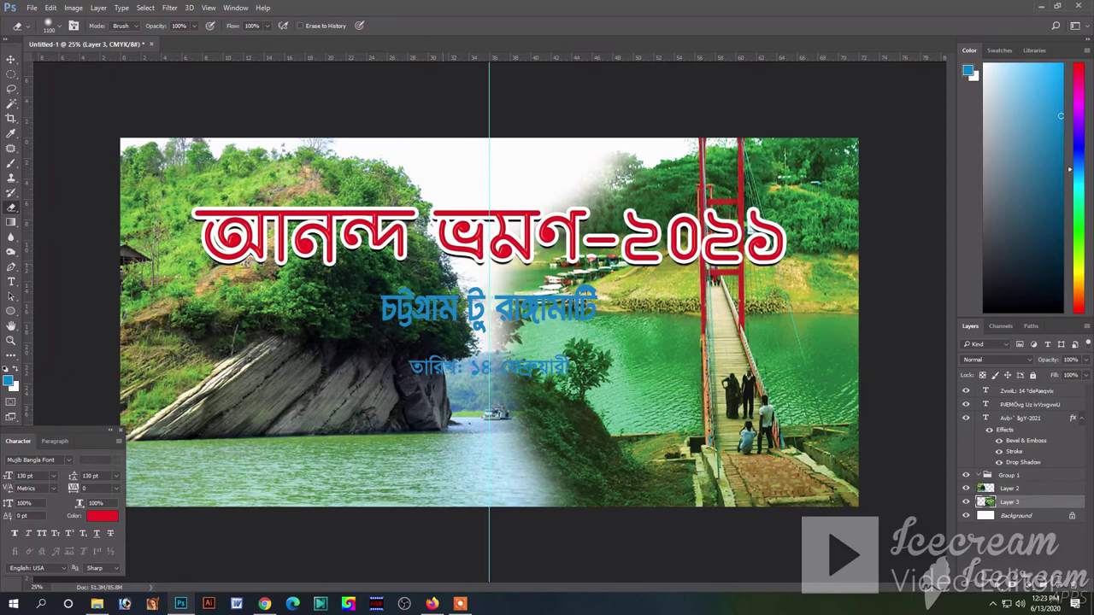
# Step: Make a banner-wide rectangular selection and add a Solid Color fill layer, cancelling the white colour
pyautogui.click(11, 73)
pyautogui.click(52, 74)
pyautogui.moveTo(120, 136); pyautogui.dragTo(858, 393)
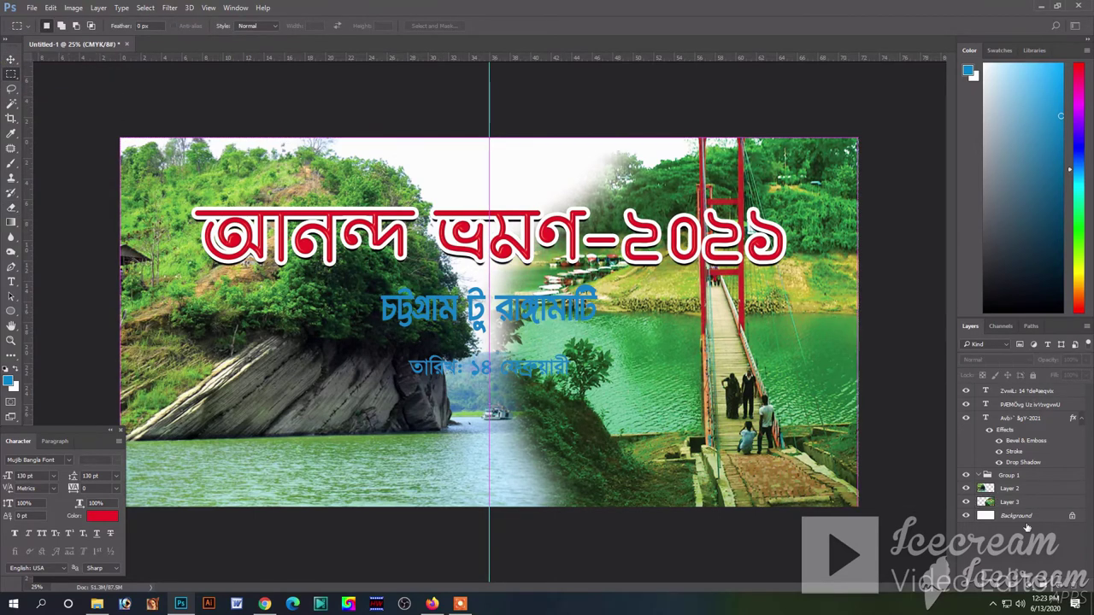
pyautogui.click(1029, 586)
pyautogui.click(1016, 337)
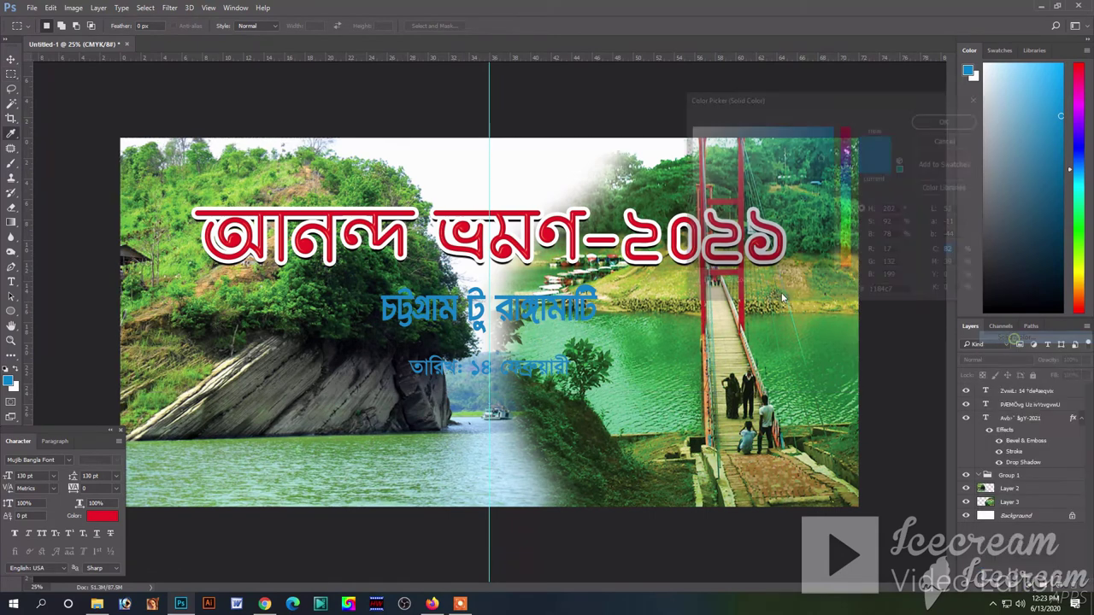
pyautogui.moveTo(693, 136); pyautogui.dragTo(675, 99)
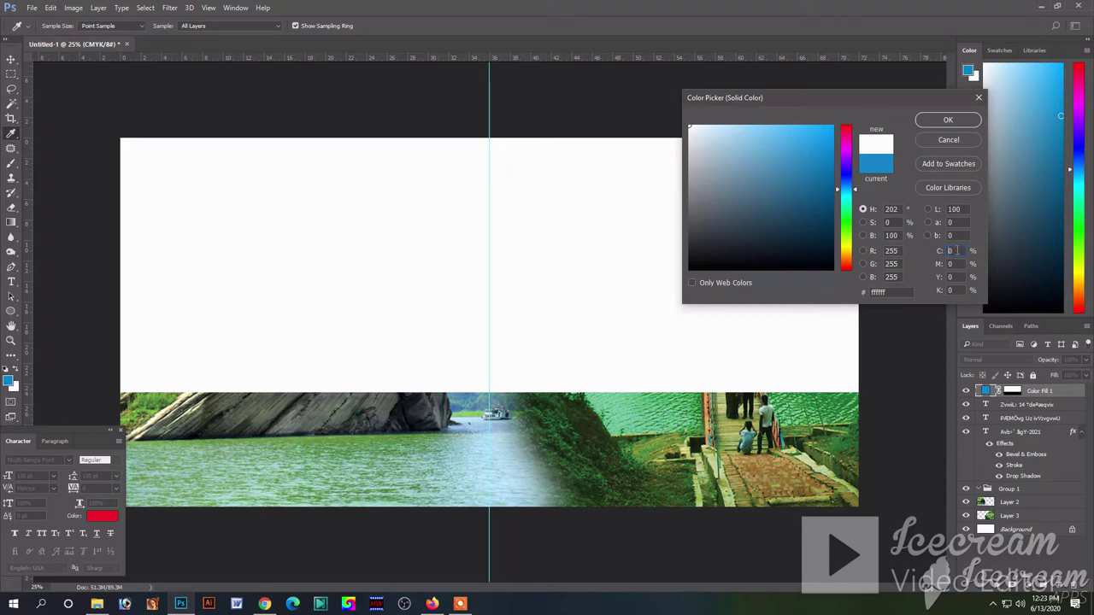
pyautogui.press('Escape')
# Step: Move the blue fill beneath the photo layers and shorten it to about 85% height
pyautogui.press('m')
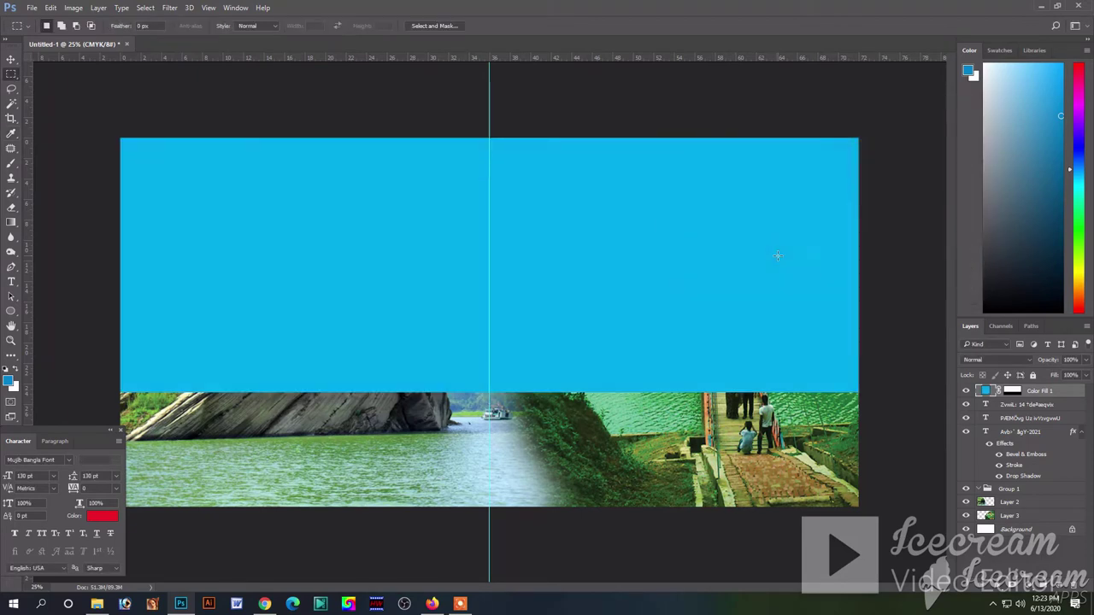
pyautogui.hotkey('ctrl', 'shift', '[')
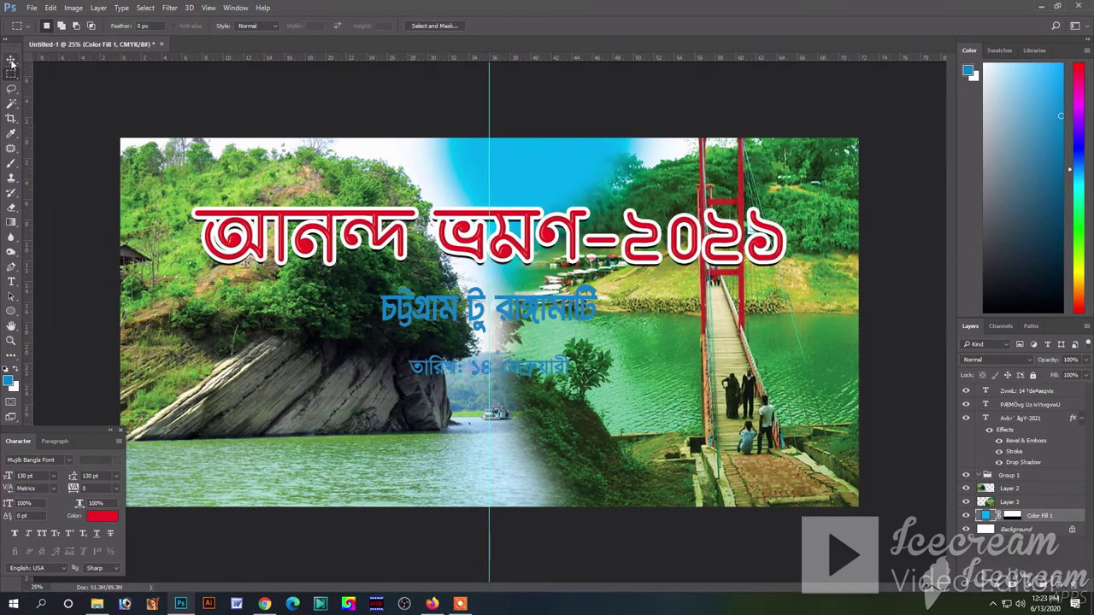
pyautogui.click(12, 58)
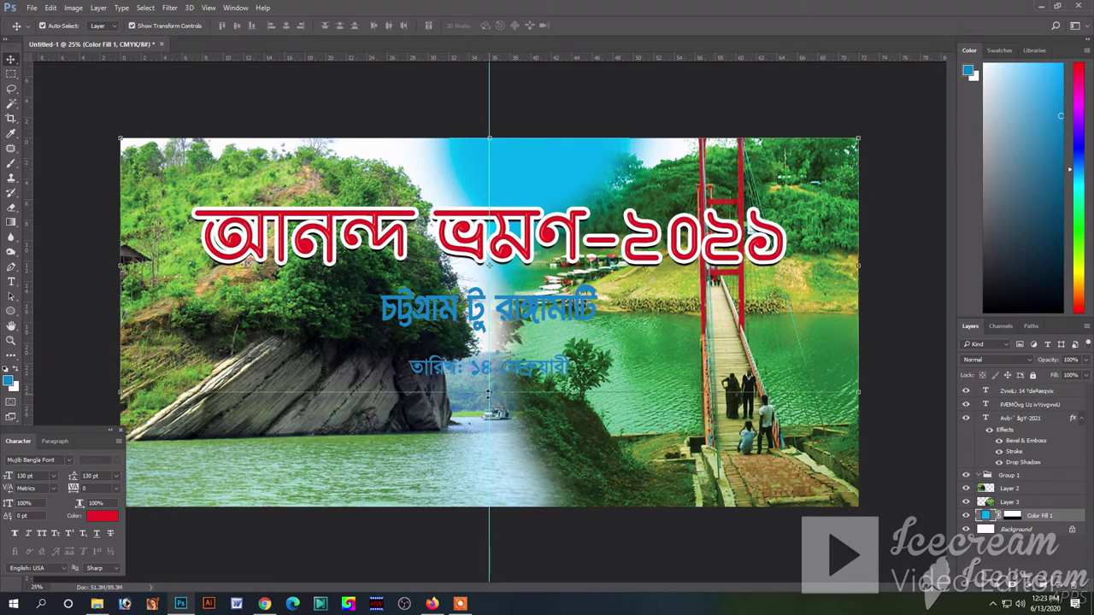
pyautogui.hotkey('ctrl', 't')
pyautogui.moveTo(488, 392); pyautogui.dragTo(489, 353)
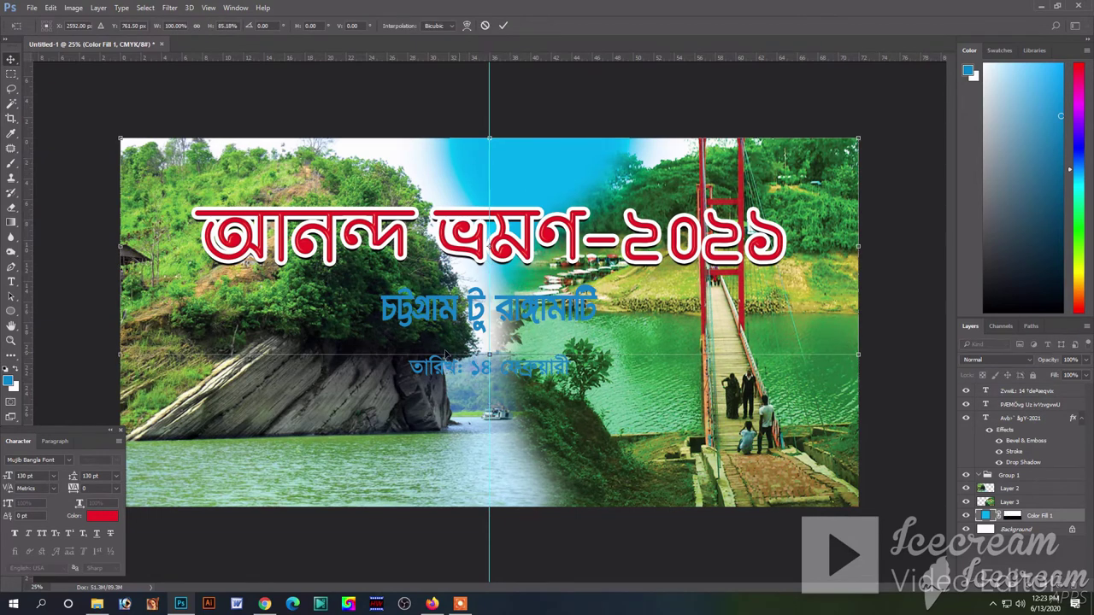
pyautogui.press('Return')
# Step: Erase the top of Layer 2 so the blue sky shows through
pyautogui.click(166, 162)
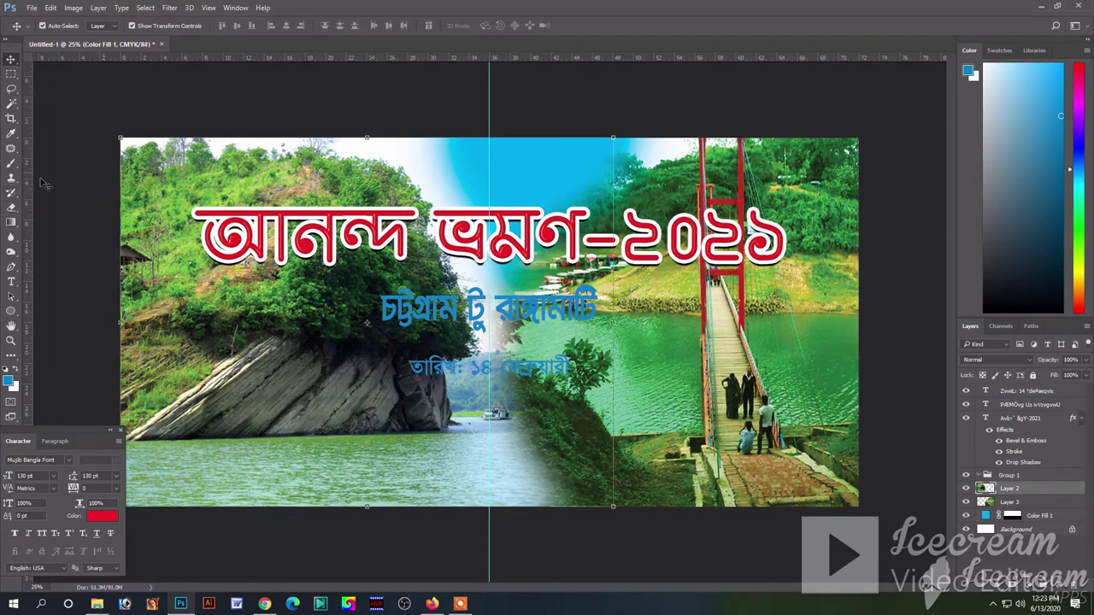
pyautogui.click(11, 207)
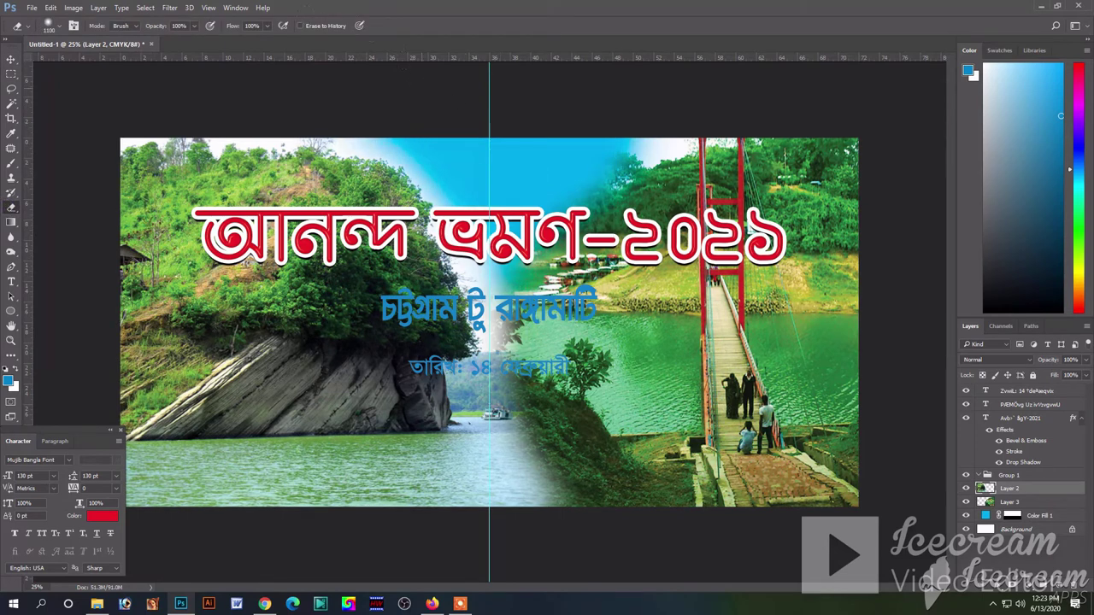
pyautogui.moveTo(359, 147)
pyautogui.mouseDown()
pyautogui.moveTo(341, 149)
pyautogui.moveTo(401, 175)
pyautogui.moveTo(478, 273)
pyautogui.mouseUp()
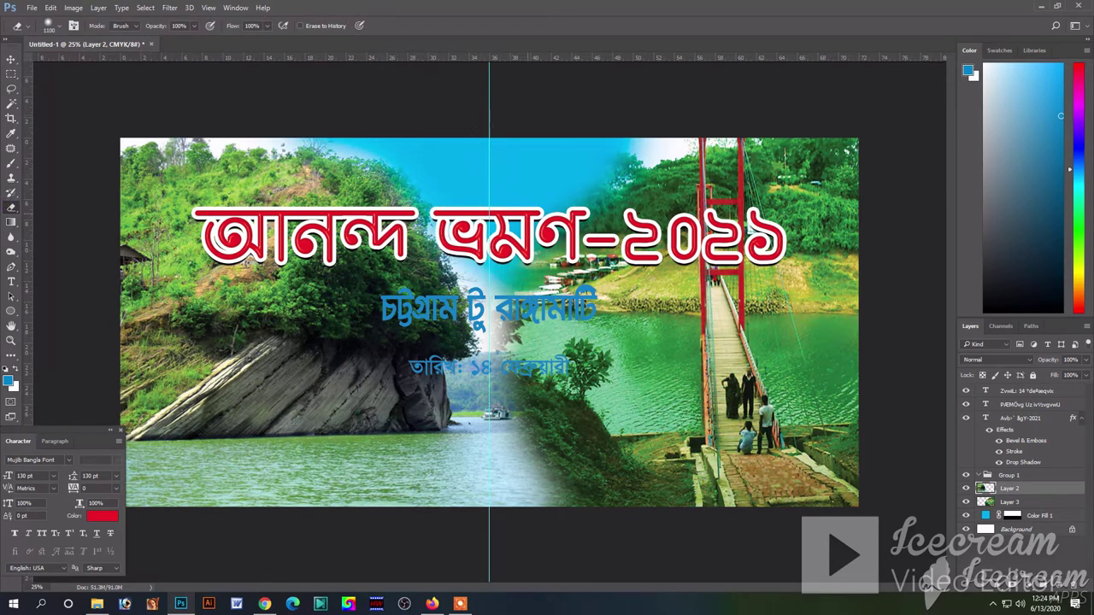
pyautogui.click(11, 59)
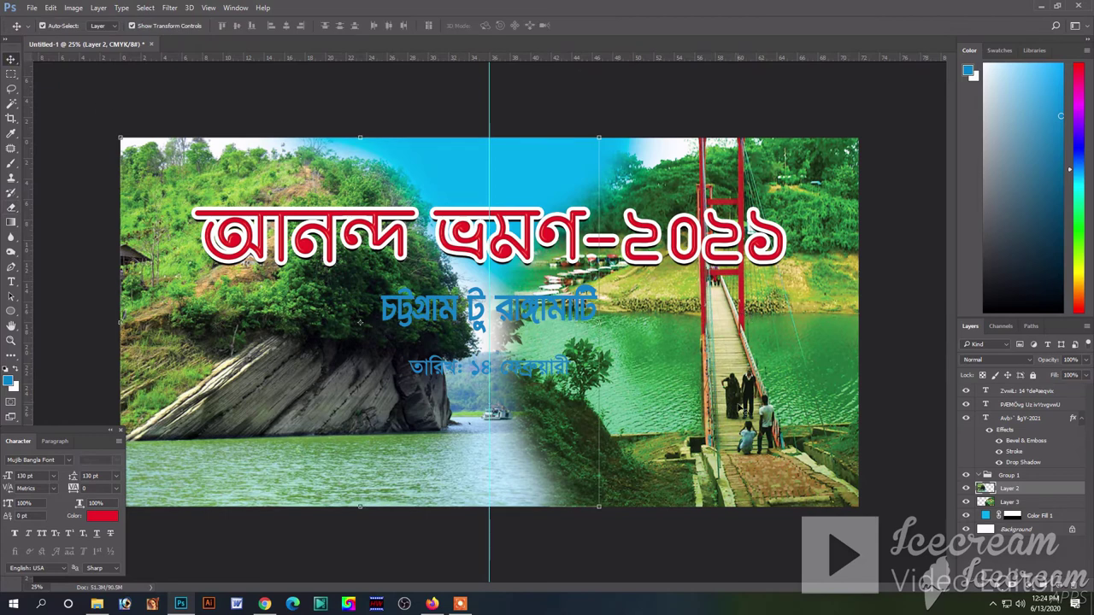
# Step: Erase the pale sky patch above the bridge on Layer 3
pyautogui.click(740, 405)
pyautogui.click(11, 207)
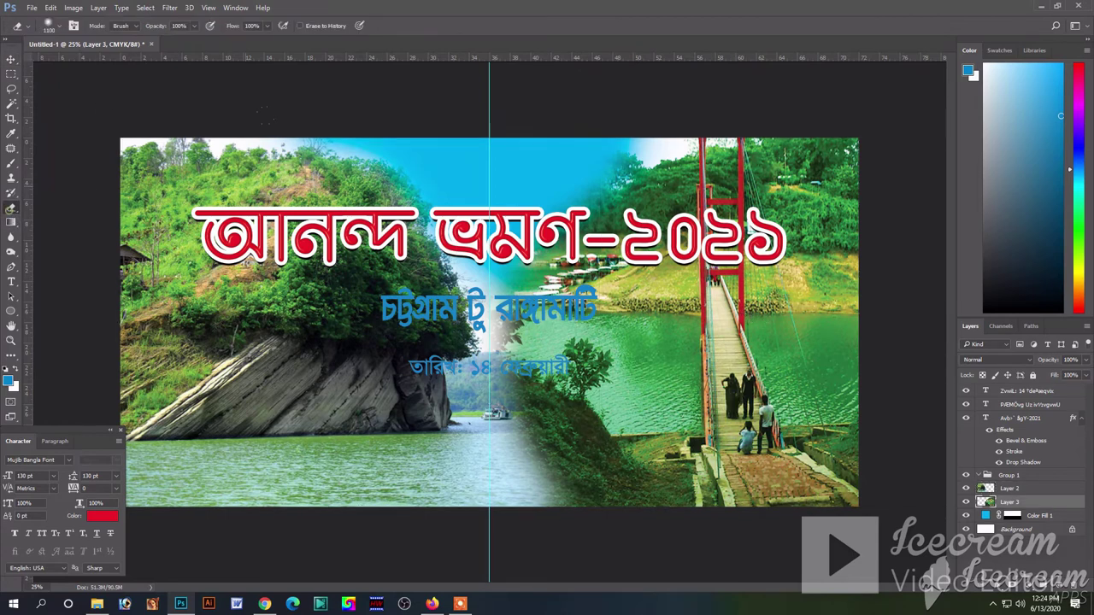
pyautogui.moveTo(632, 154)
pyautogui.mouseDown()
pyautogui.moveTo(734, 144)
pyautogui.moveTo(649, 158)
pyautogui.mouseUp()
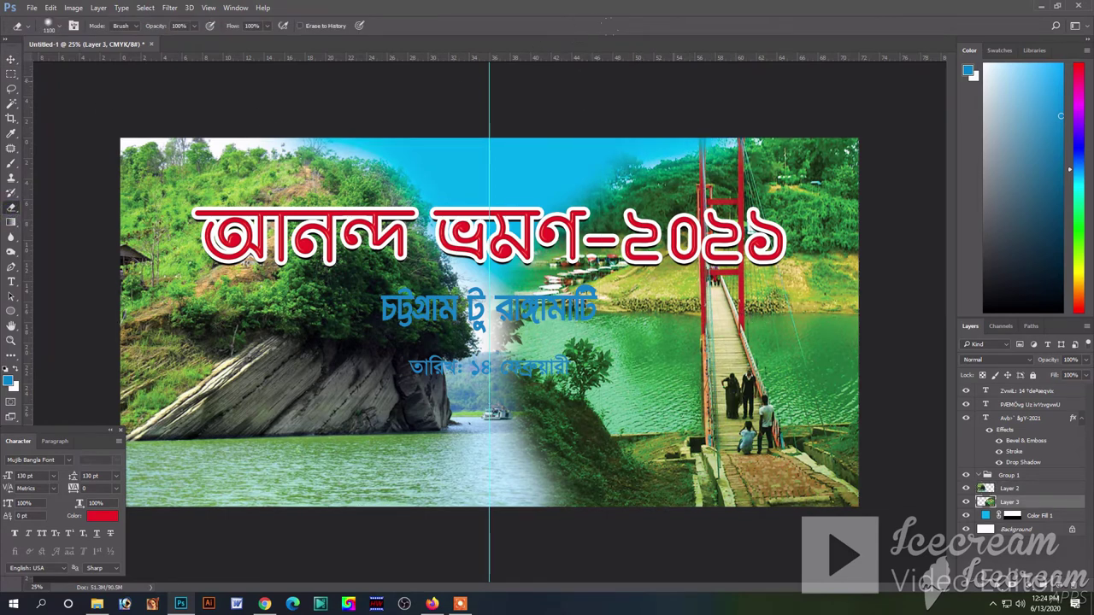
pyautogui.click(12, 59)
pyautogui.click(227, 95)
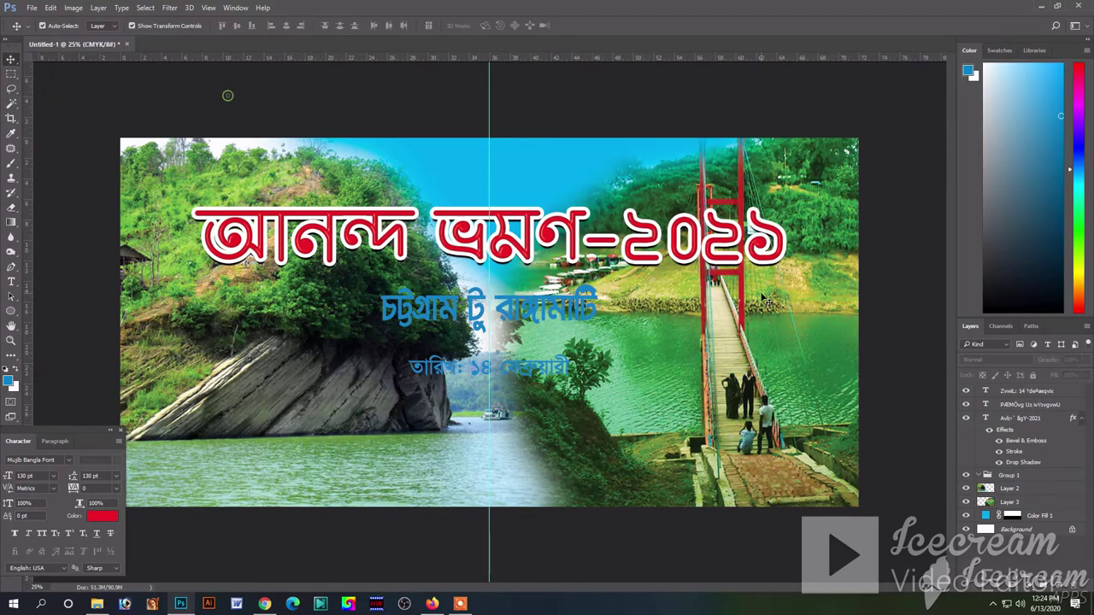
pyautogui.click(11, 120)
pyautogui.click(74, 8)
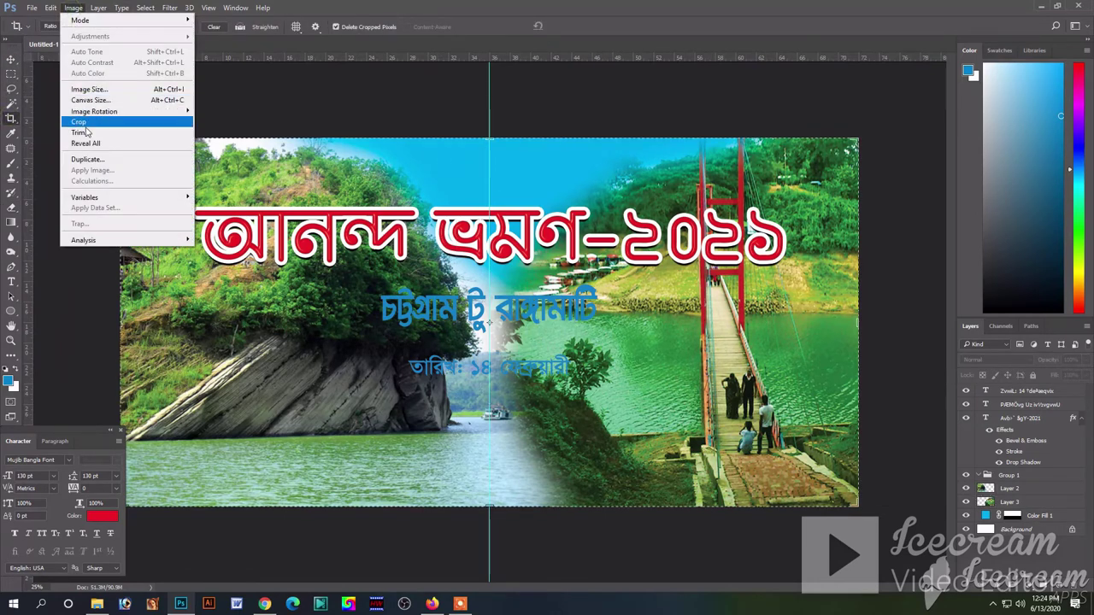
pyautogui.click(82, 133)
pyautogui.press('Escape')
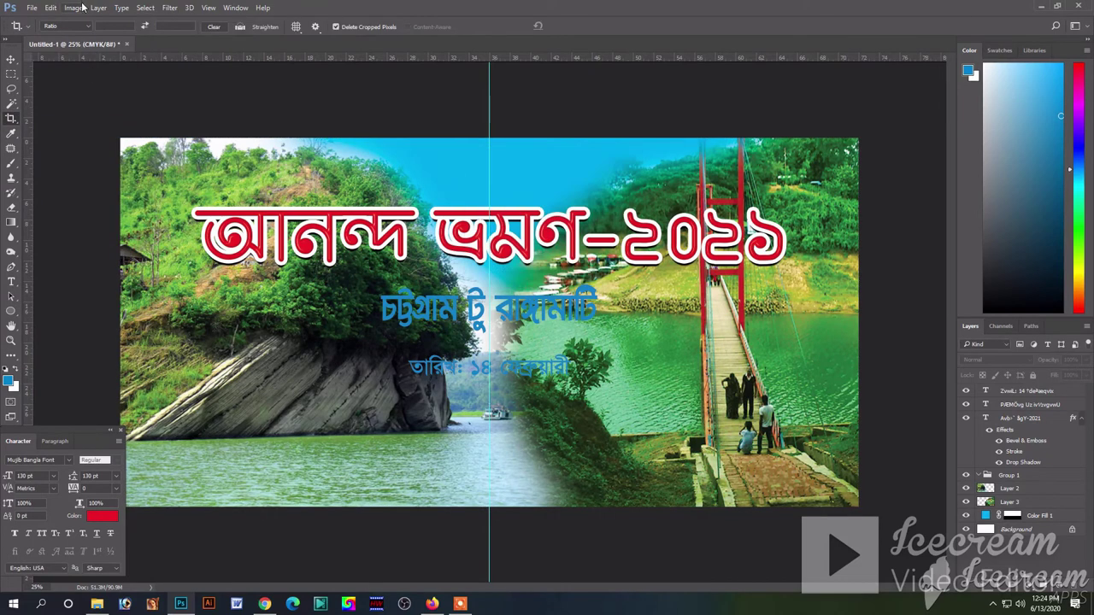
pyautogui.click(74, 8)
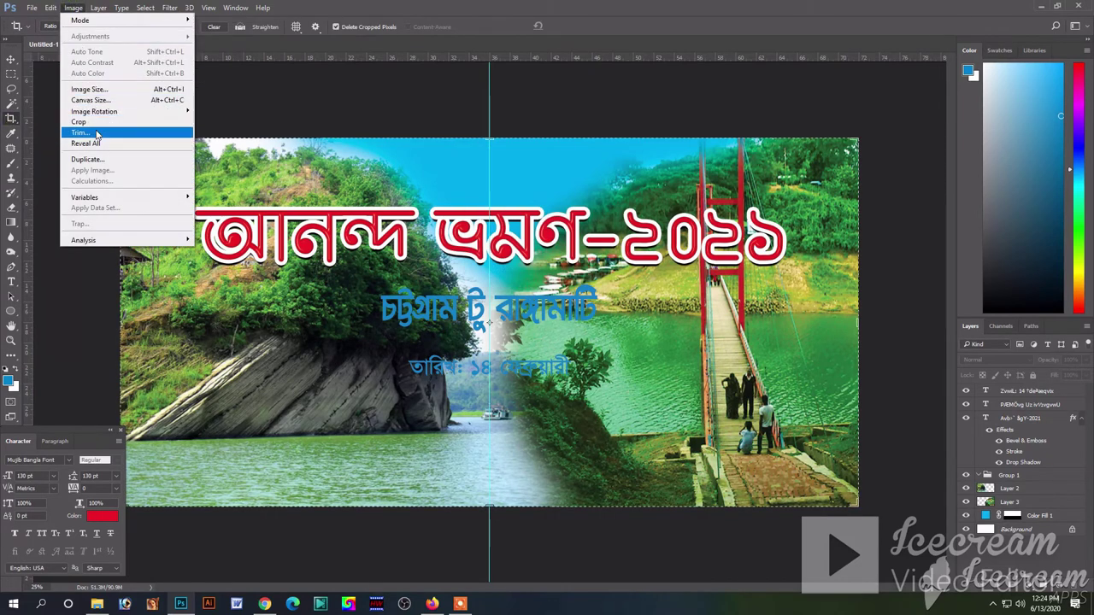
pyautogui.click(97, 123)
pyautogui.press('v')
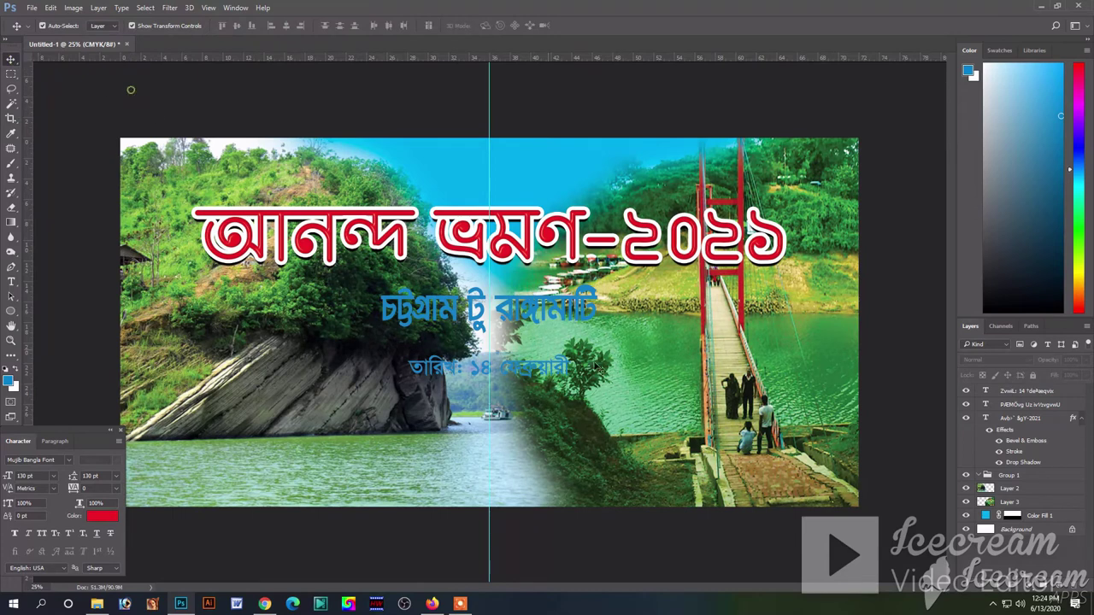
# Step: Set the subtitle text colour to dark blue #2e3192
pyautogui.click(532, 320)
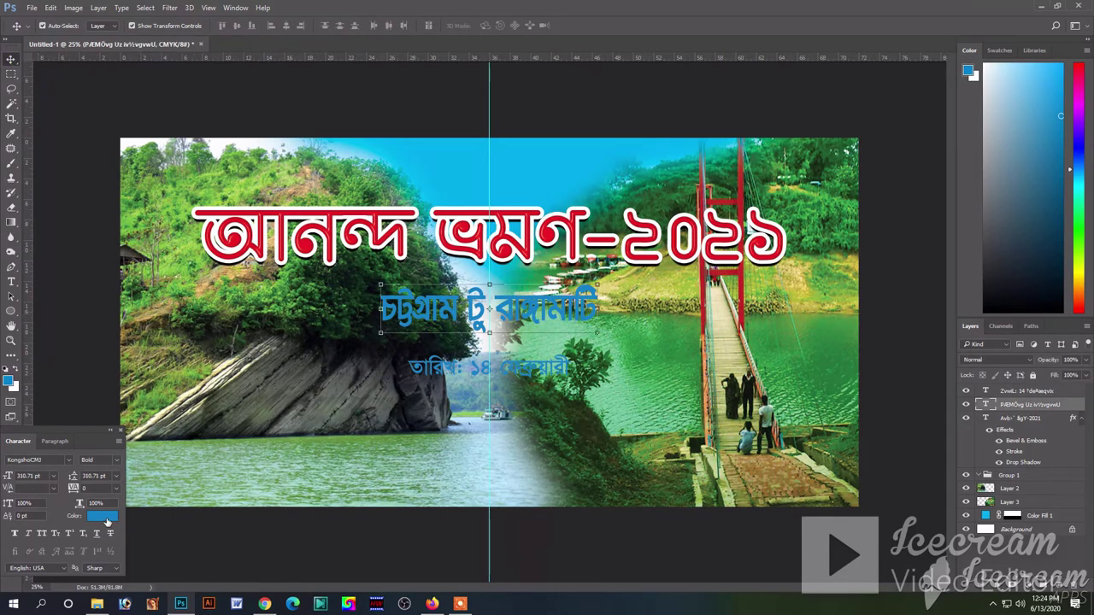
pyautogui.click(102, 516)
pyautogui.write('0')
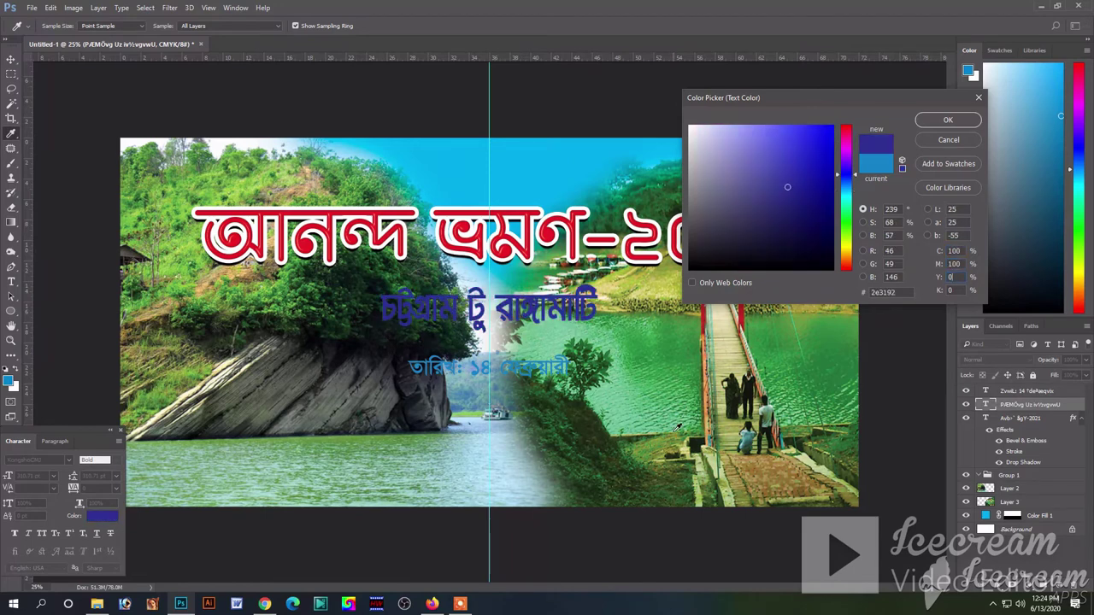
pyautogui.press('Return')
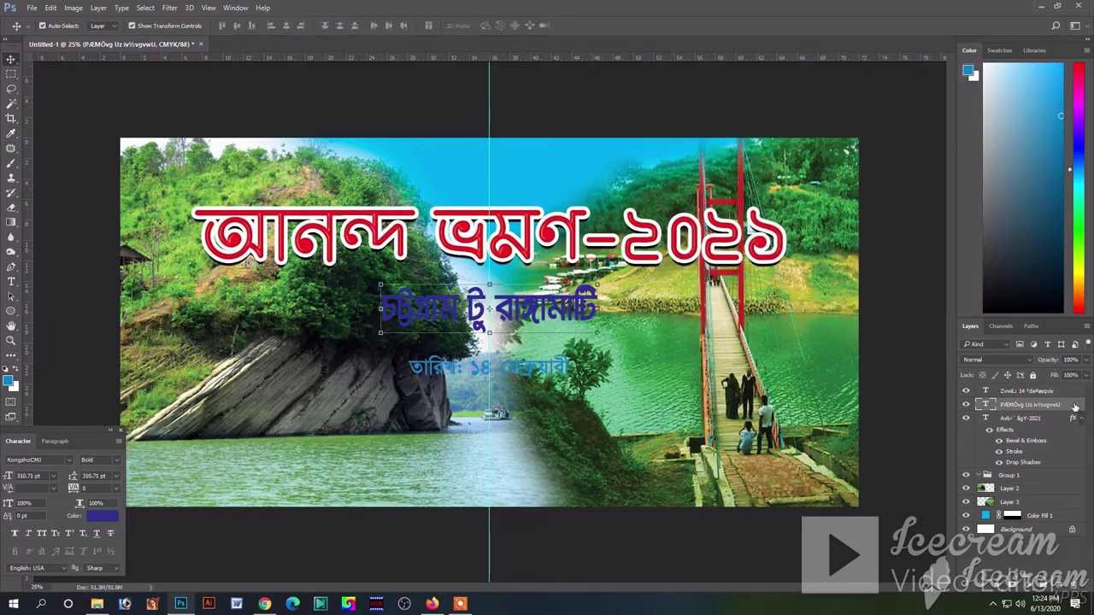
# Step: Add a 16 px white outside stroke to the subtitle in Layer Style
pyautogui.doubleClick(1055, 405)
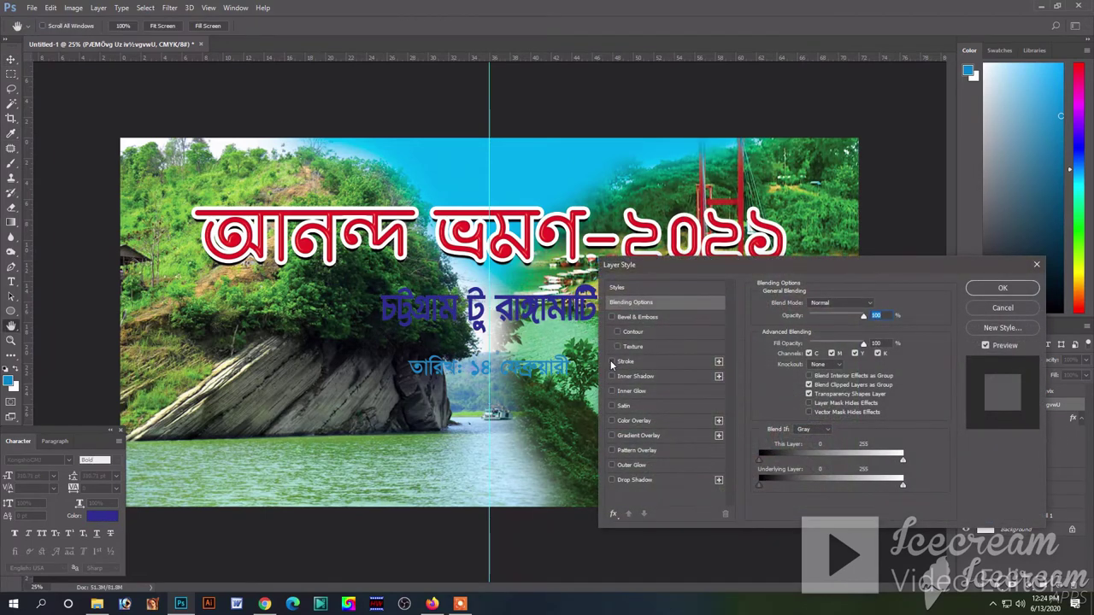
pyautogui.click(611, 361)
pyautogui.click(637, 361)
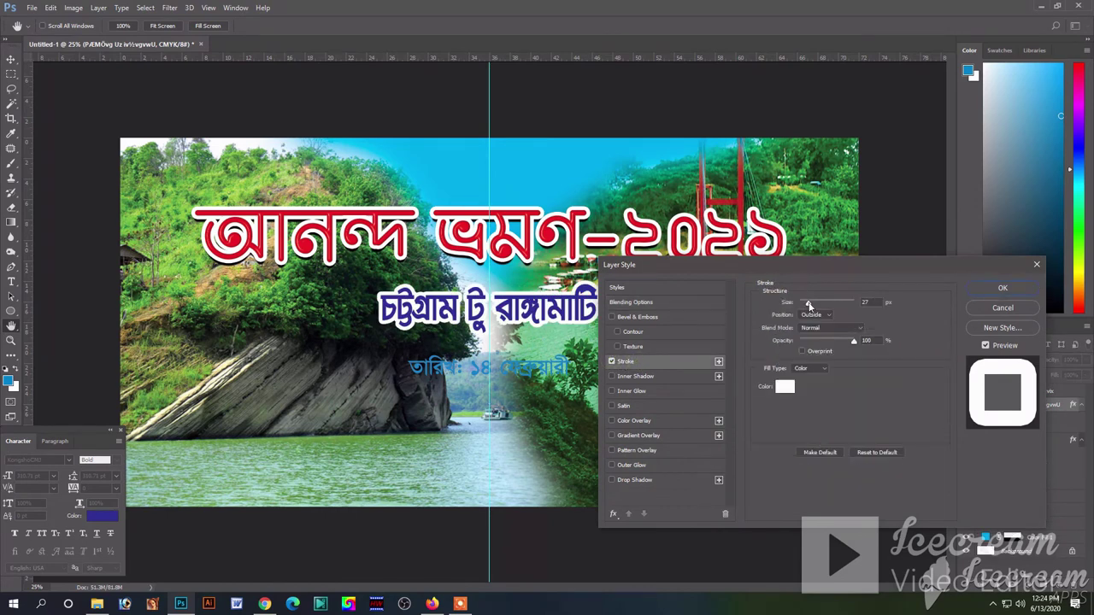
pyautogui.moveTo(809, 305); pyautogui.dragTo(806, 305)
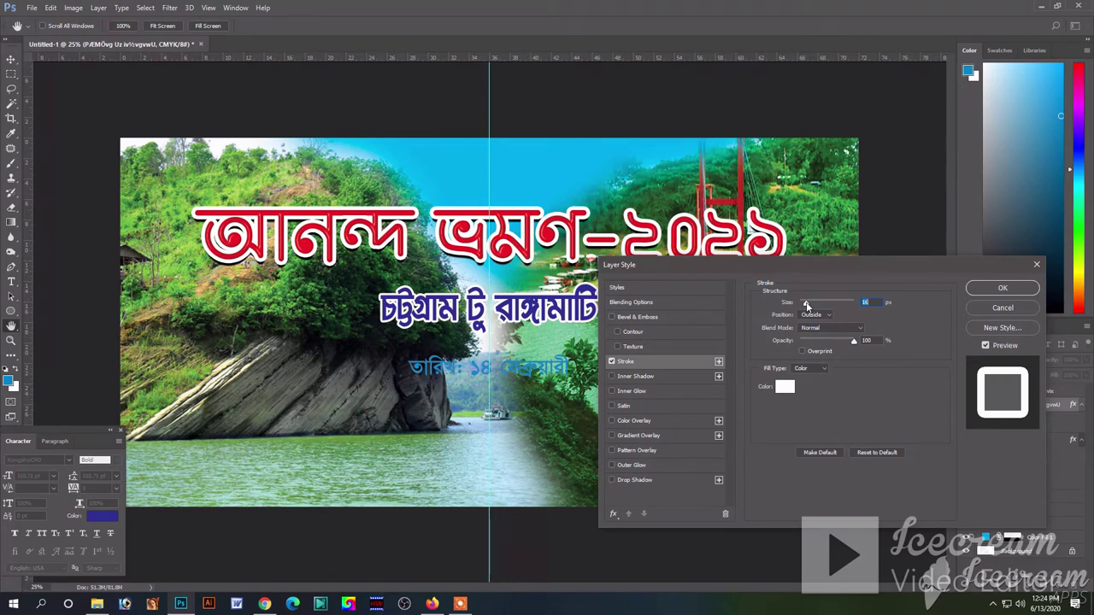
pyautogui.press('Return')
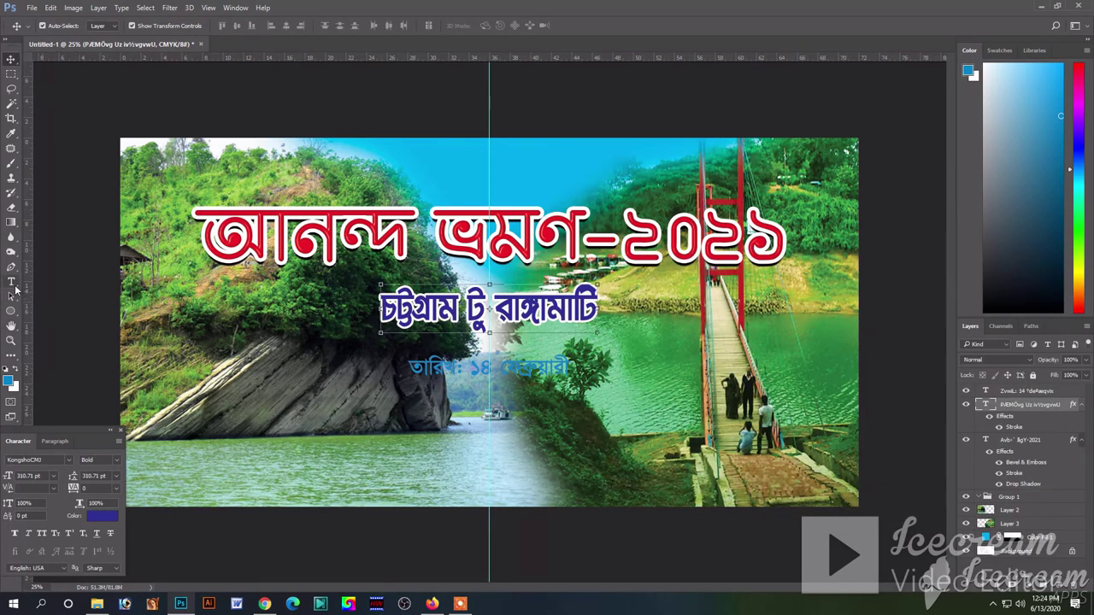
# Step: Draw a rounded rectangle behind the date and fill it dark red (C0 M100 Y100 K50)
pyautogui.click(10, 311)
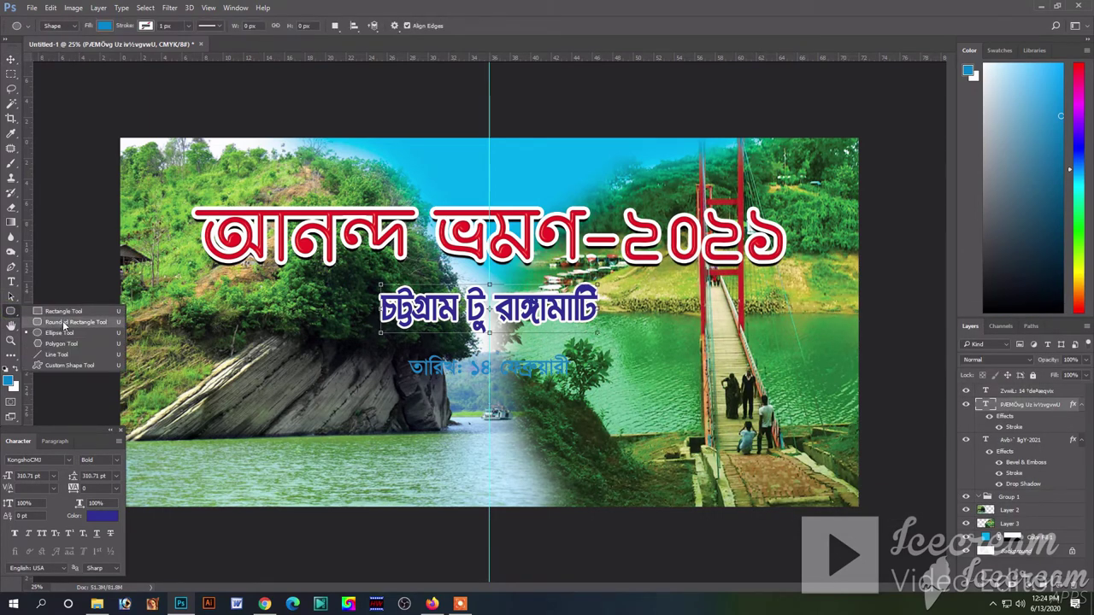
pyautogui.click(64, 323)
pyautogui.moveTo(371, 354); pyautogui.dragTo(609, 387)
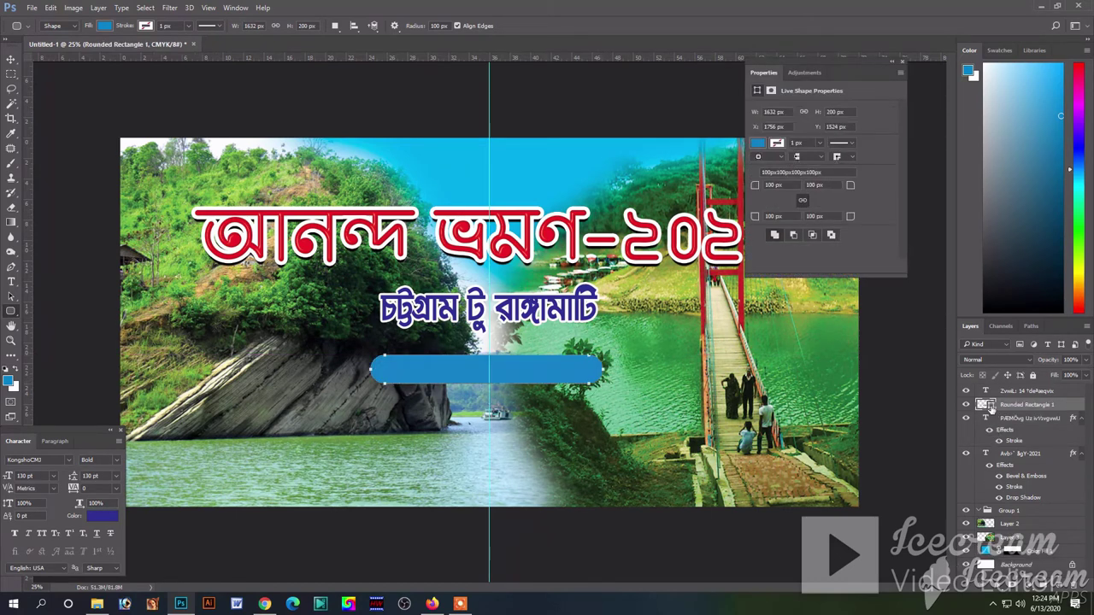
pyautogui.doubleClick(987, 405)
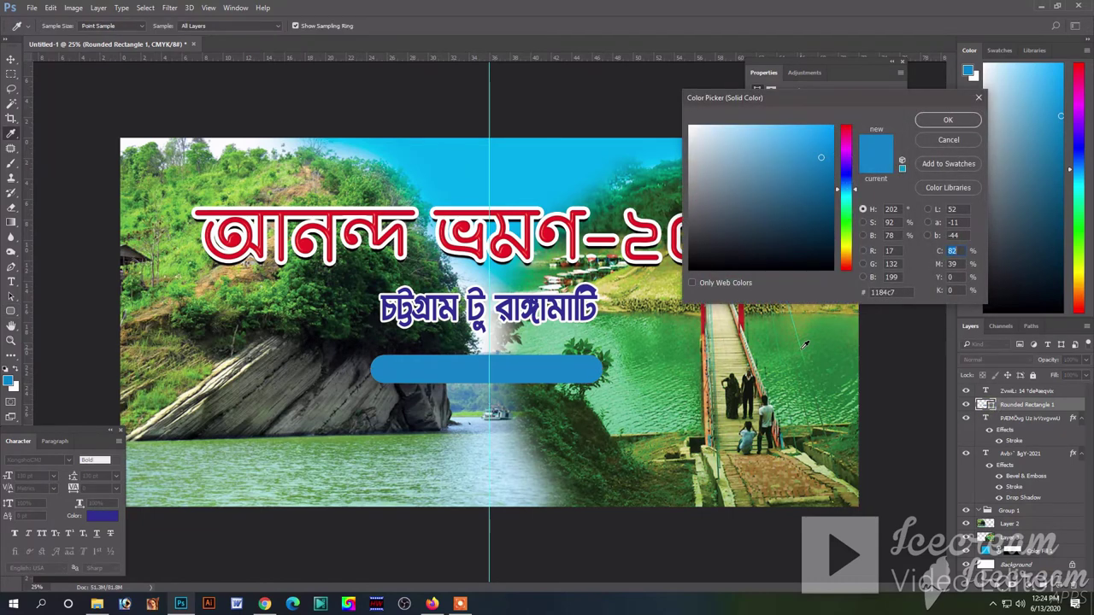
pyautogui.write('0')
pyautogui.press('Tab')
pyautogui.write('100')
pyautogui.press('Tab')
pyautogui.write('100')
pyautogui.press('Tab')
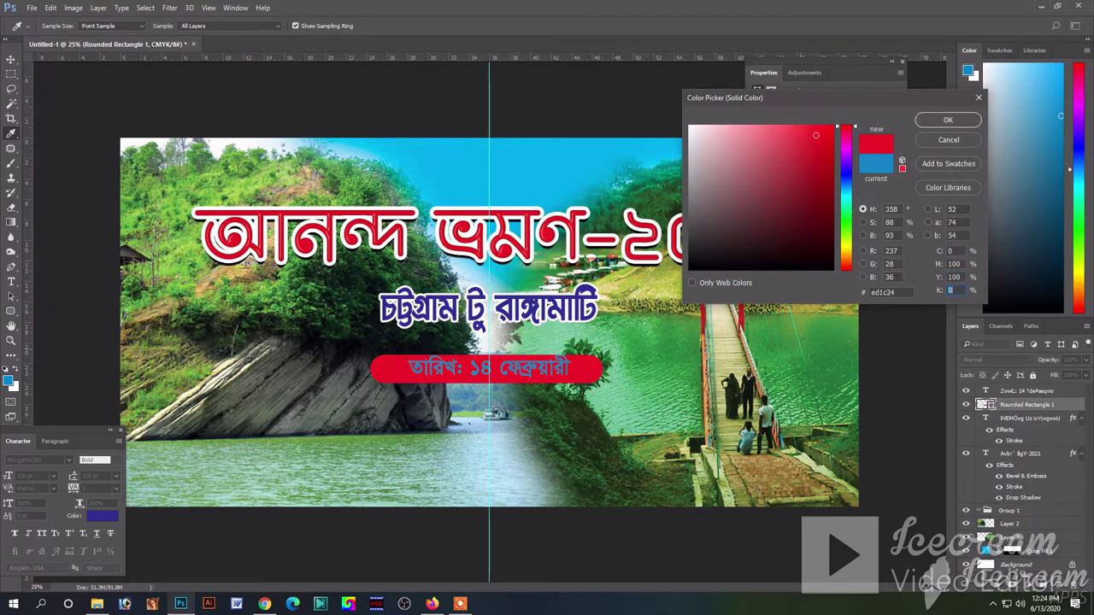
pyautogui.write('50')
pyautogui.press('Return')
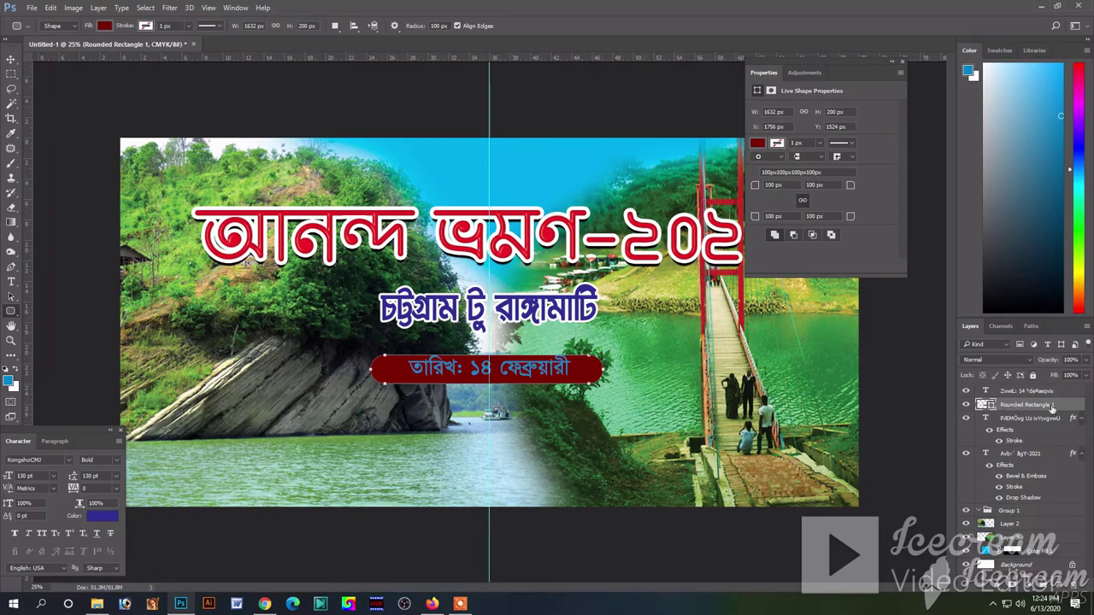
# Step: Give the red date bar a white stroke
pyautogui.doubleClick(1055, 404)
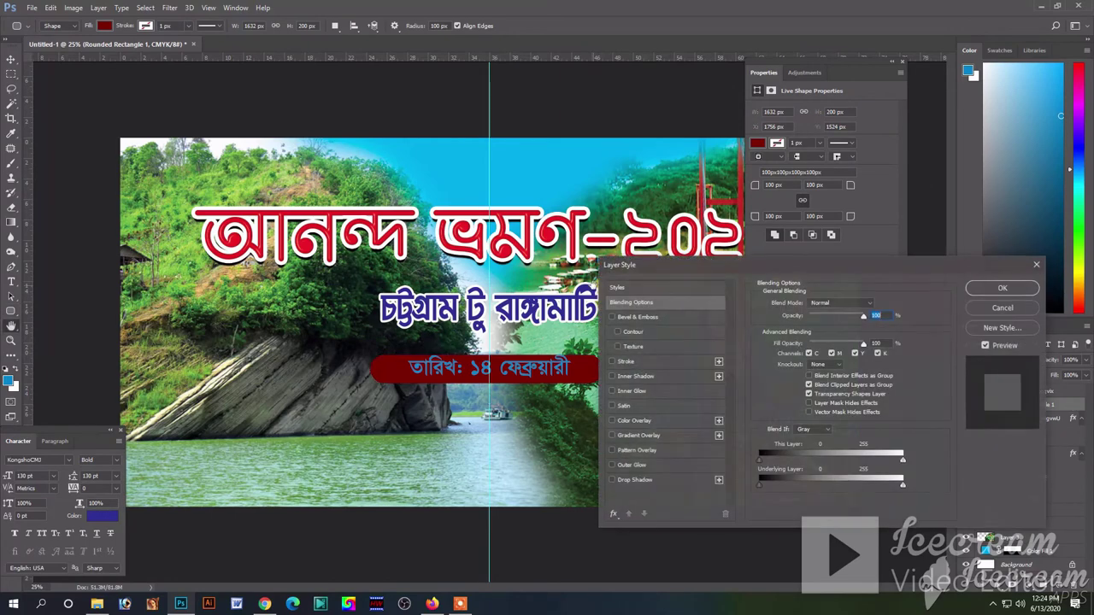
pyautogui.click(611, 361)
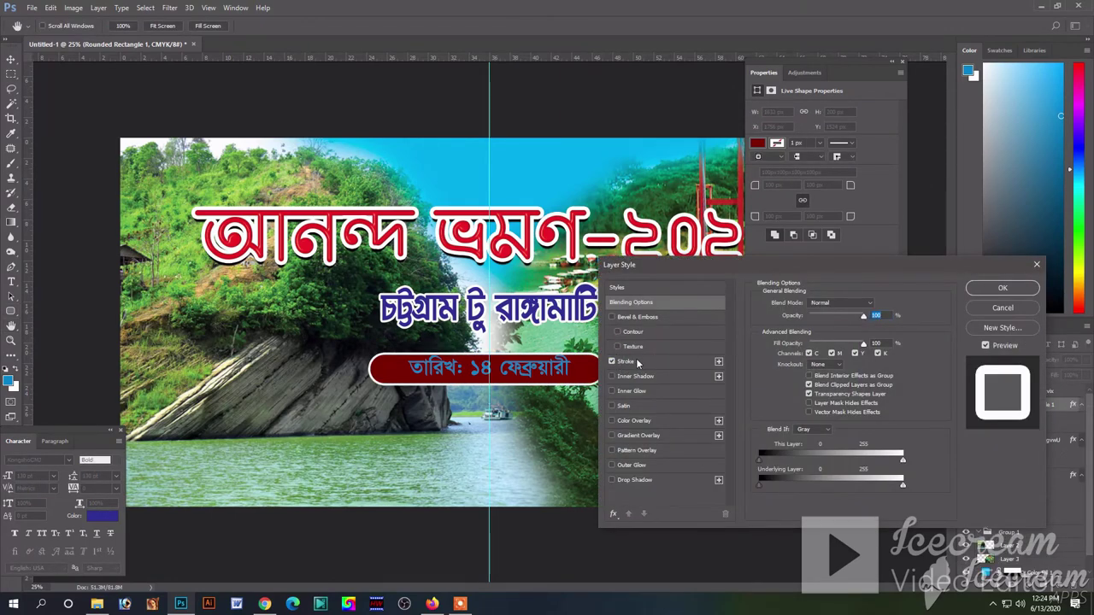
pyautogui.press('Return')
# Step: Make the date text white and nudge it down inside the red bar
pyautogui.click(10, 61)
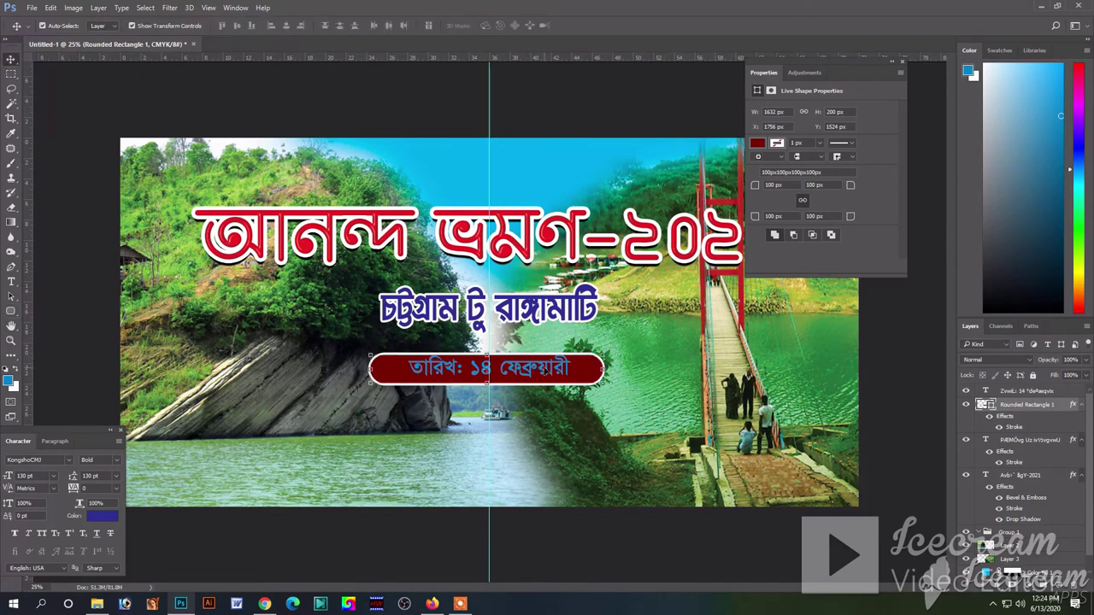
pyautogui.click(544, 369)
pyautogui.click(102, 517)
pyautogui.click(694, 111)
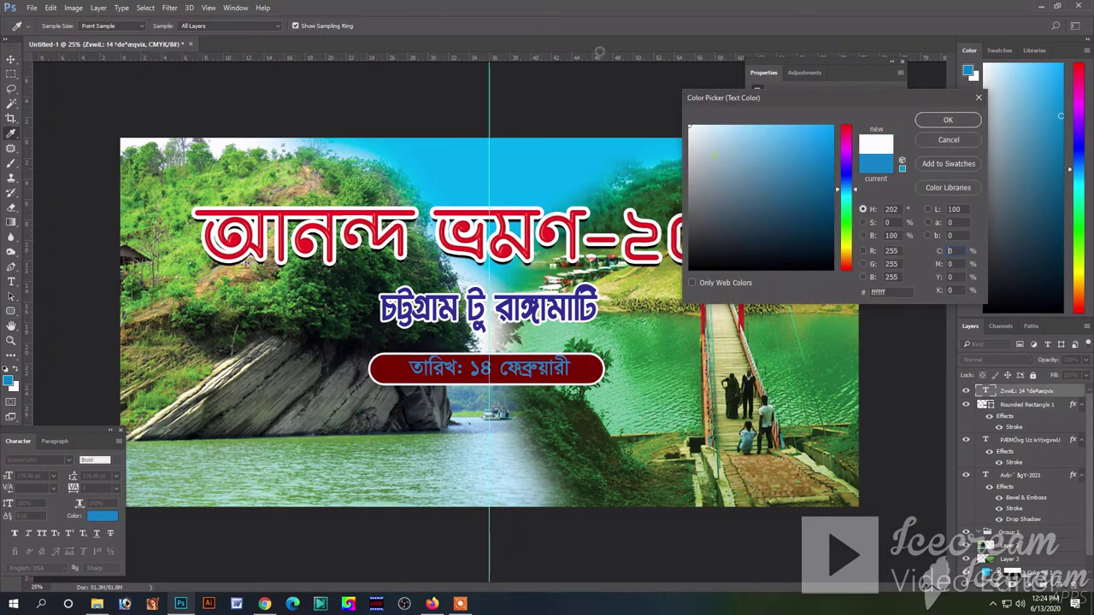
pyautogui.click(894, 114)
pyautogui.press('Down')
pyautogui.press('Down')
pyautogui.press('Down')
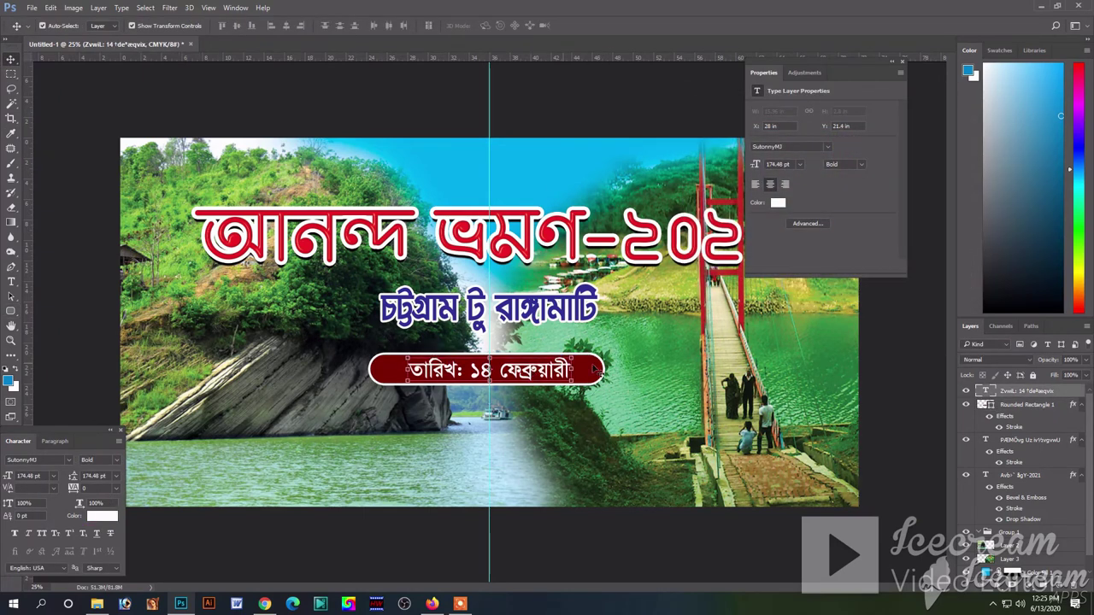
# Step: Centre the red date bar on the guide and shift the subtitle down onto it
pyautogui.click(601, 374)
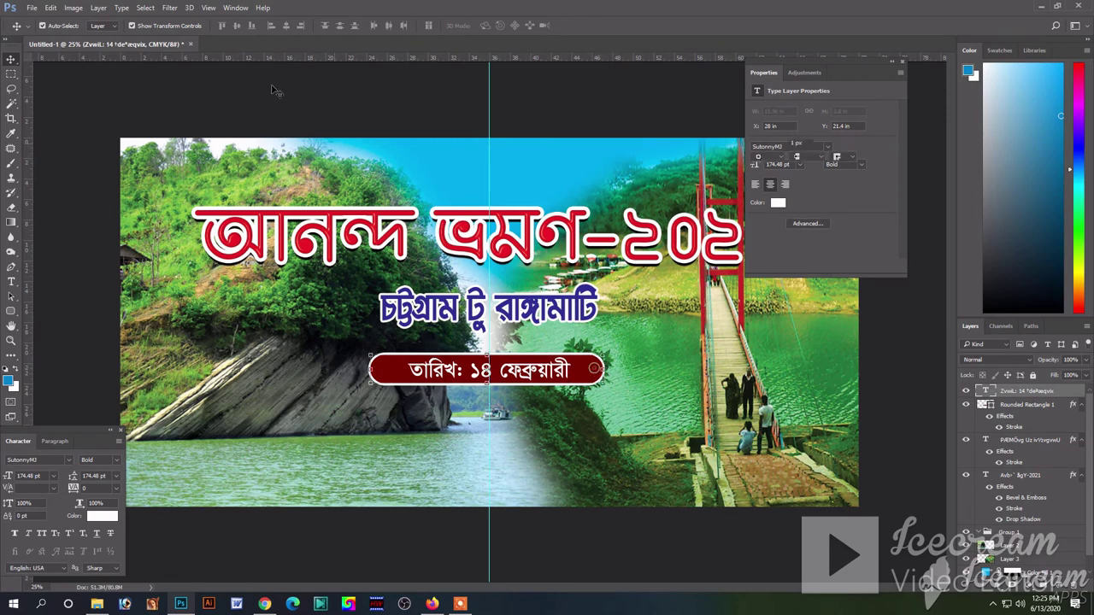
pyautogui.click(286, 25)
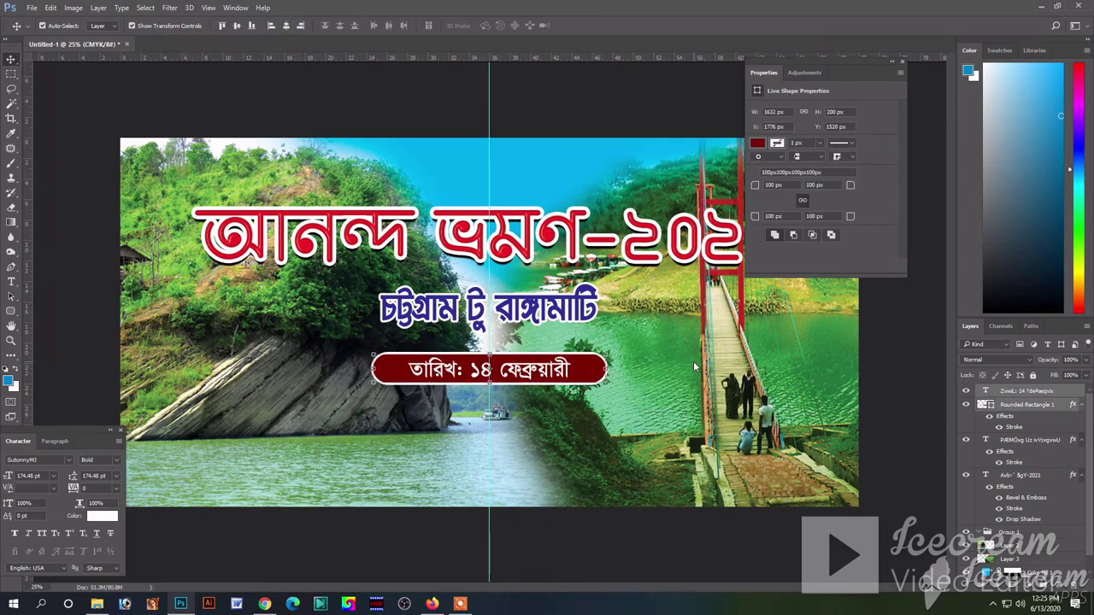
pyautogui.moveTo(567, 309); pyautogui.dragTo(582, 330)
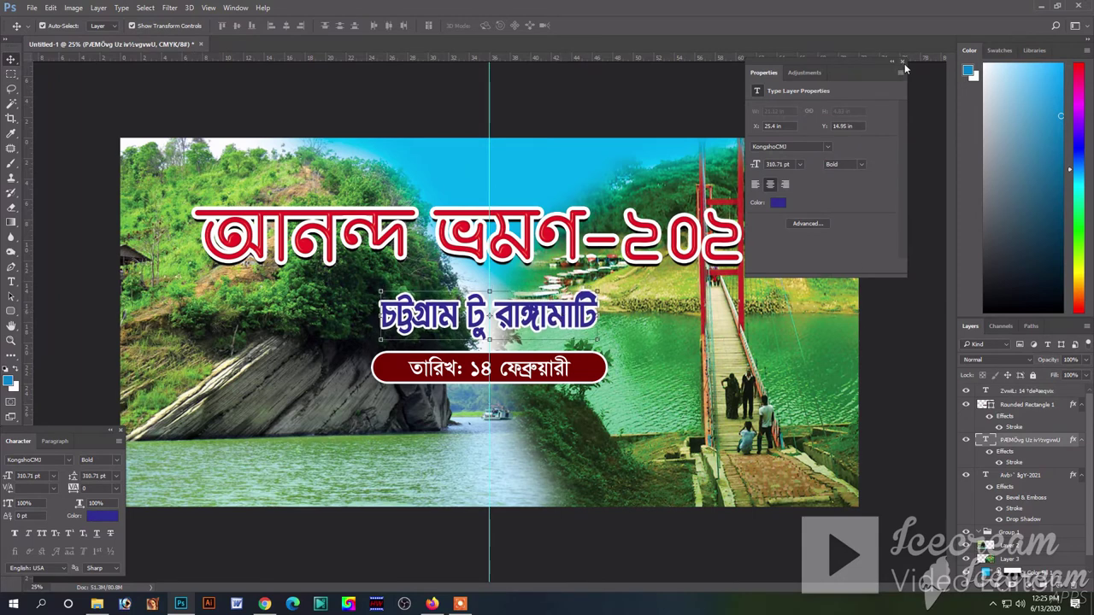
pyautogui.click(666, 116)
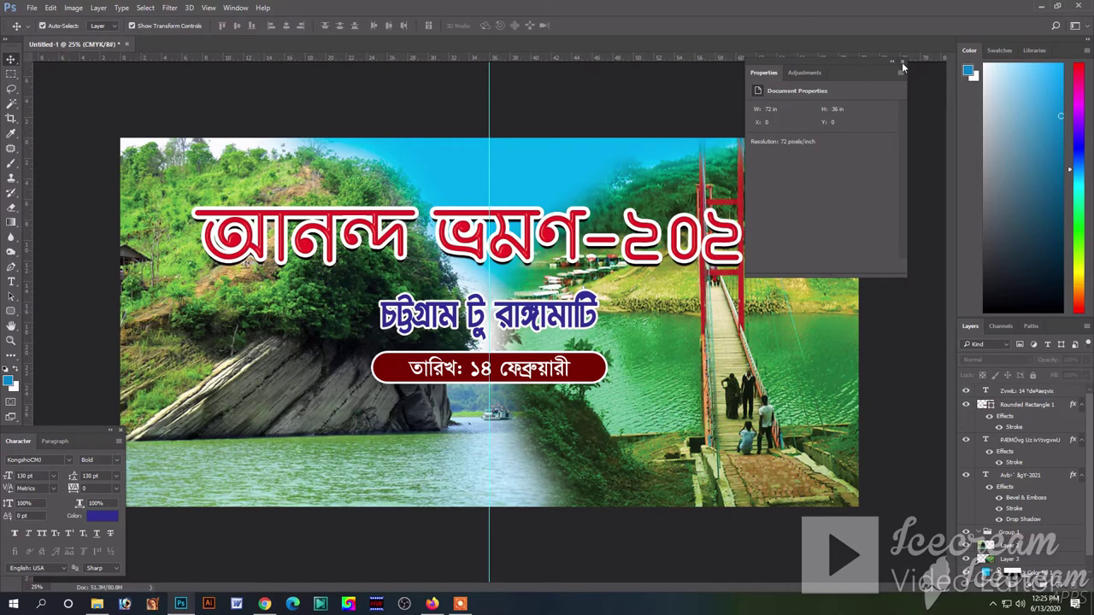
pyautogui.click(902, 63)
pyautogui.hotkey('ctrl', '-')
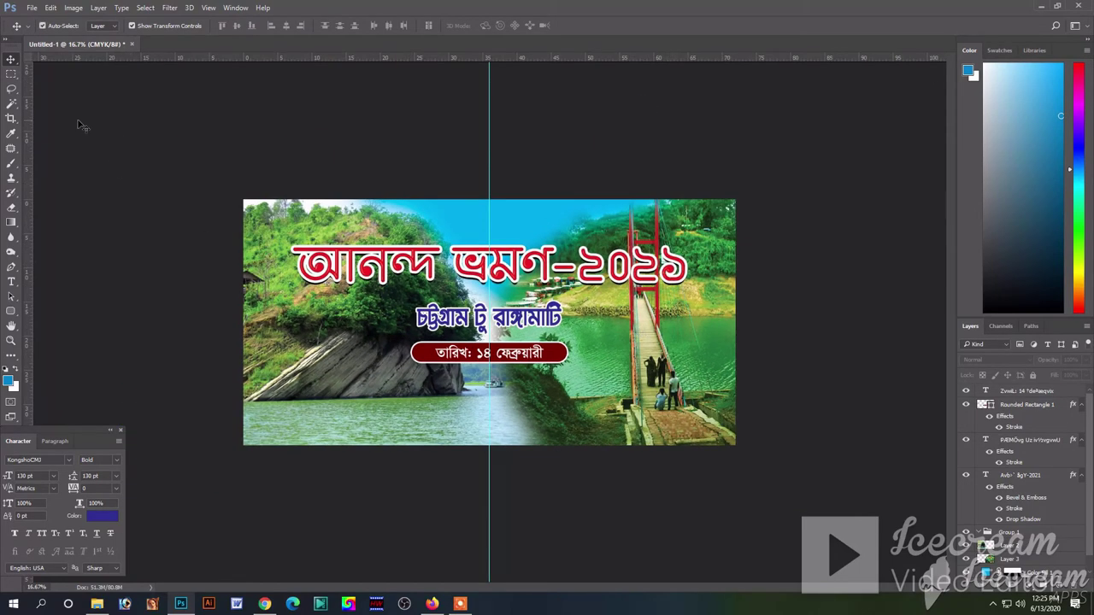
pyautogui.click(11, 74)
pyautogui.hotkey('ctrl', '+')
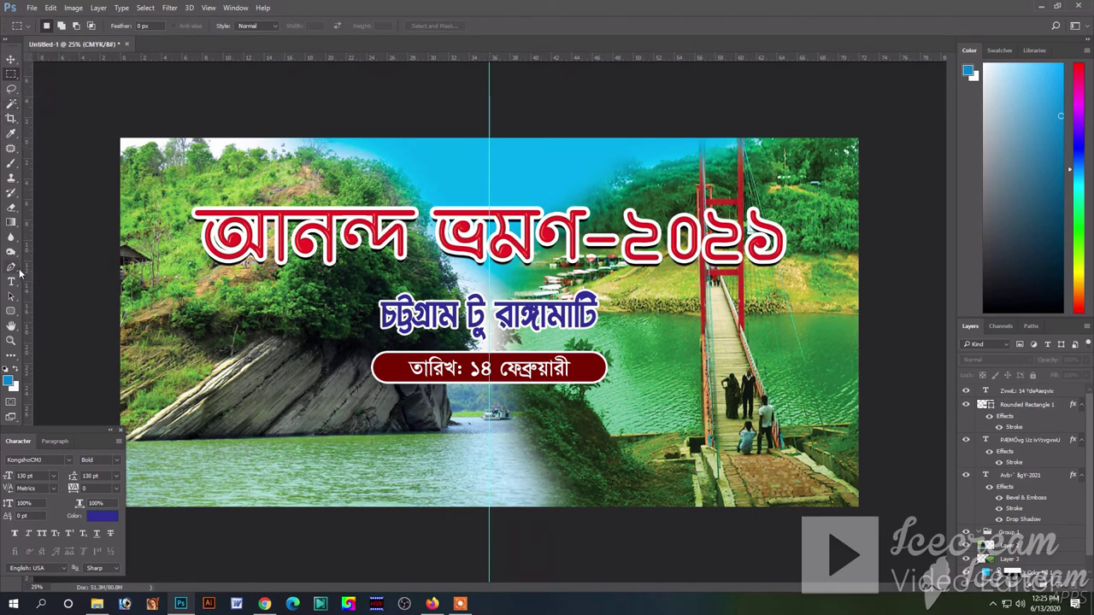
# Step: Draw a closed curved pen path over the lower-left corner and convert it to a selection
pyautogui.click(12, 267)
pyautogui.click(120, 275)
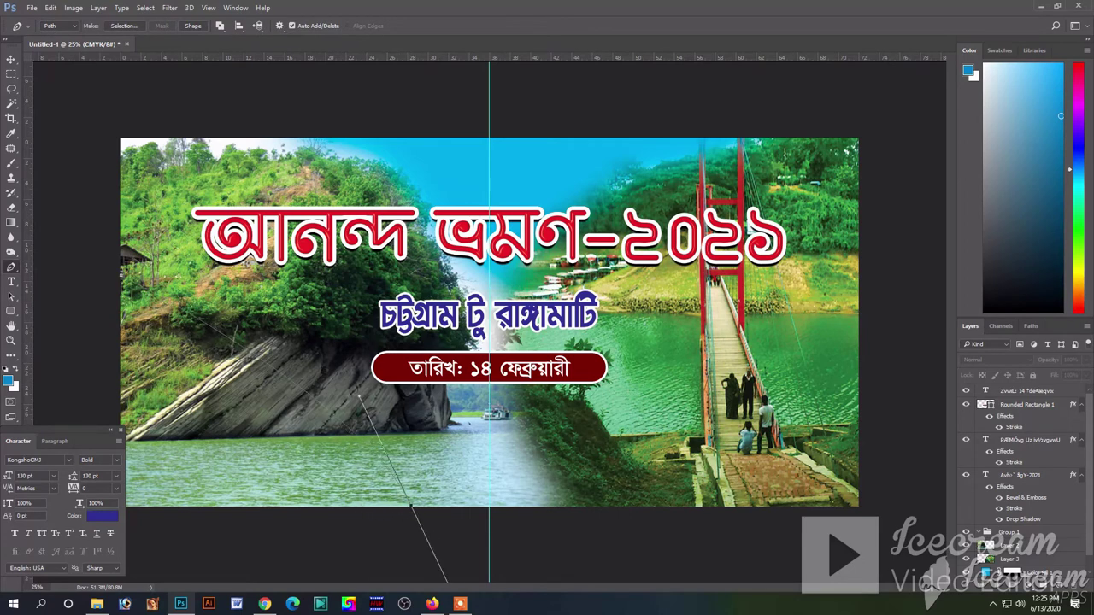
pyautogui.moveTo(418, 519); pyautogui.dragTo(449, 562)
pyautogui.hotkey('ctrl', '-')
pyautogui.hotkey('ctrl', '-')
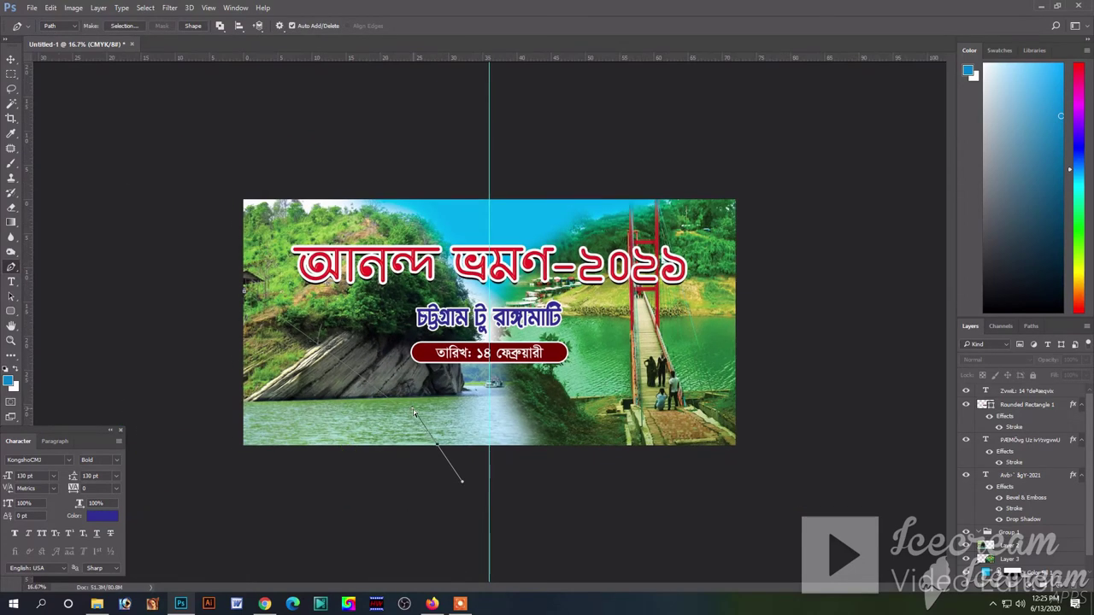
pyautogui.moveTo(414, 413); pyautogui.dragTo(401, 314)
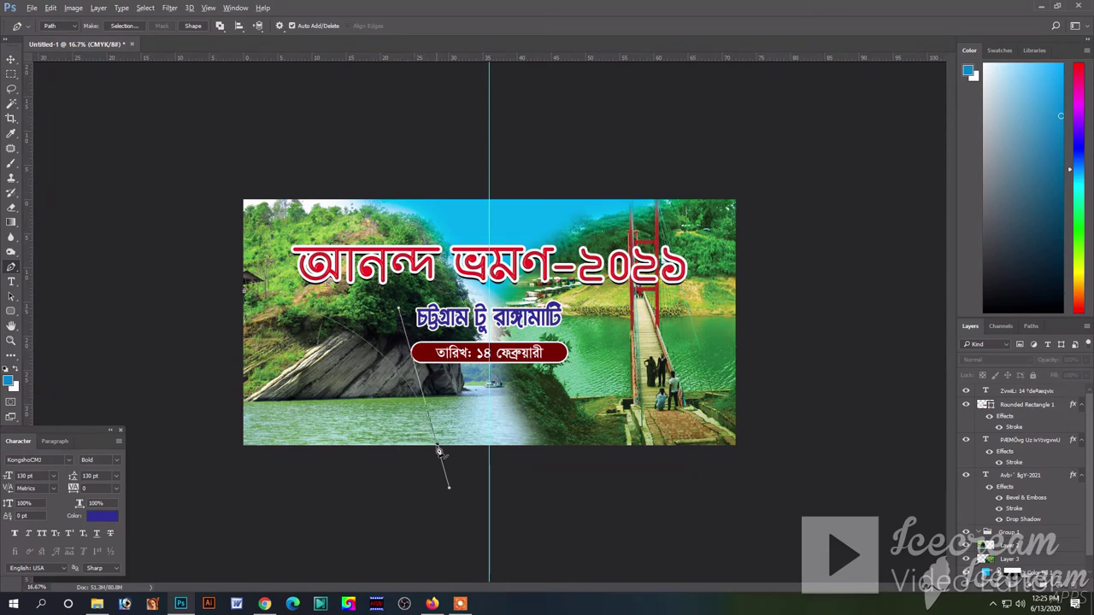
pyautogui.click(242, 470)
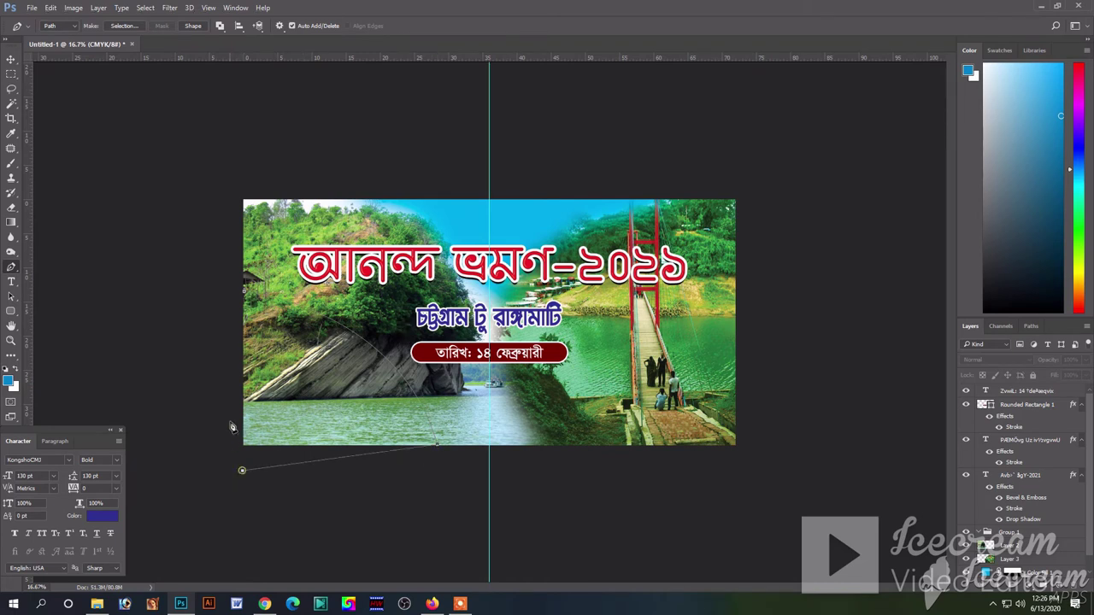
pyautogui.click(210, 320)
pyautogui.click(244, 293)
pyautogui.hotkey('ctrl', 'Return')
# Step: Fill the selection with a yellow fff200 Solid Color layer at 45% Fill
pyautogui.click(1029, 589)
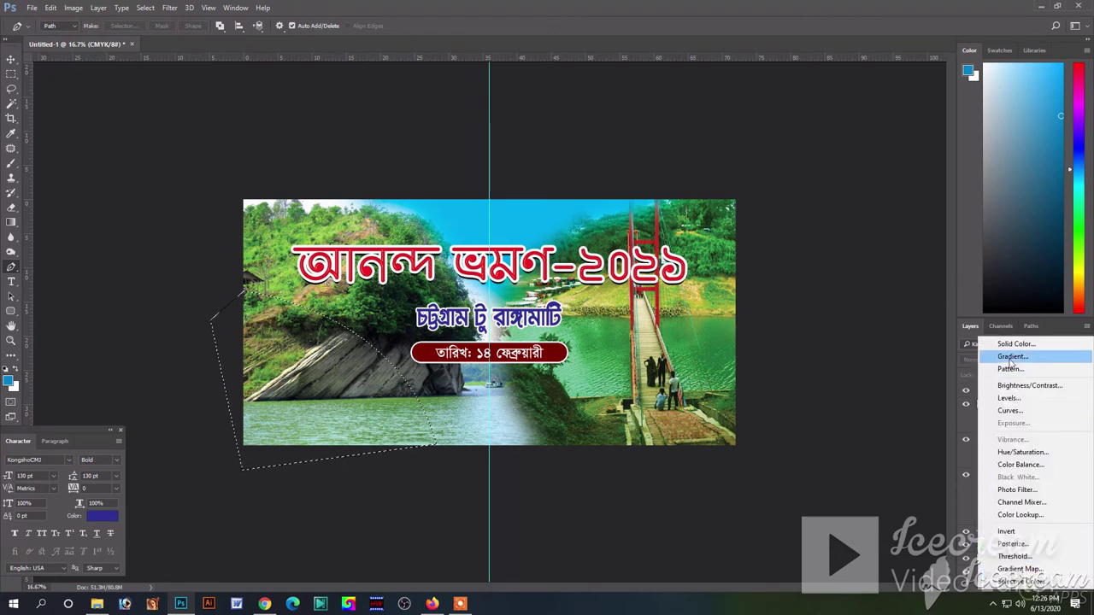
pyautogui.click(1015, 344)
pyautogui.click(730, 130)
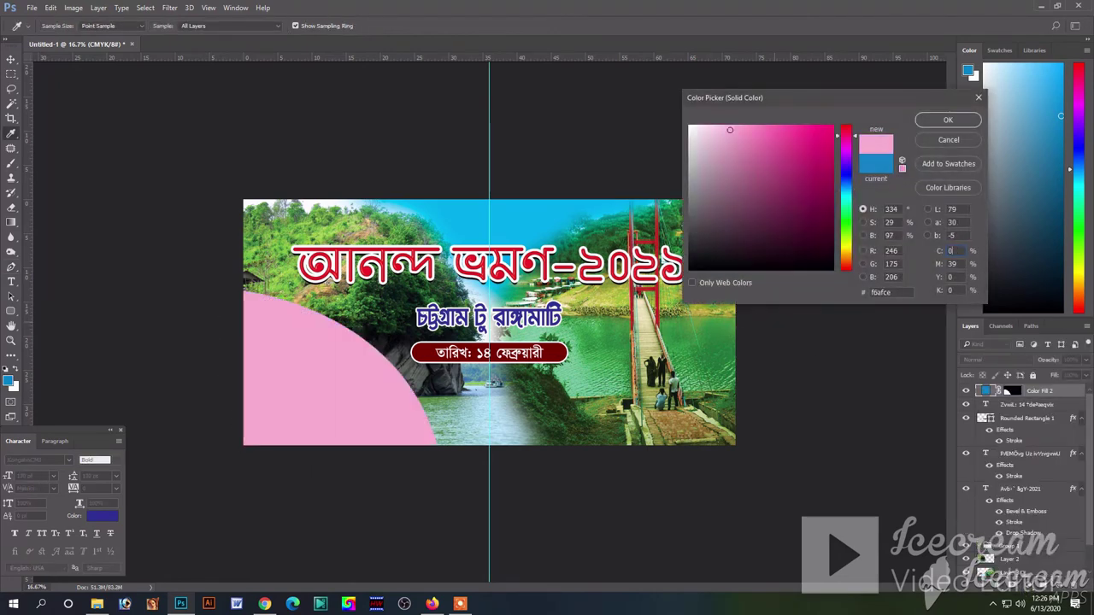
pyautogui.moveTo(730, 130); pyautogui.dragTo(834, 136)
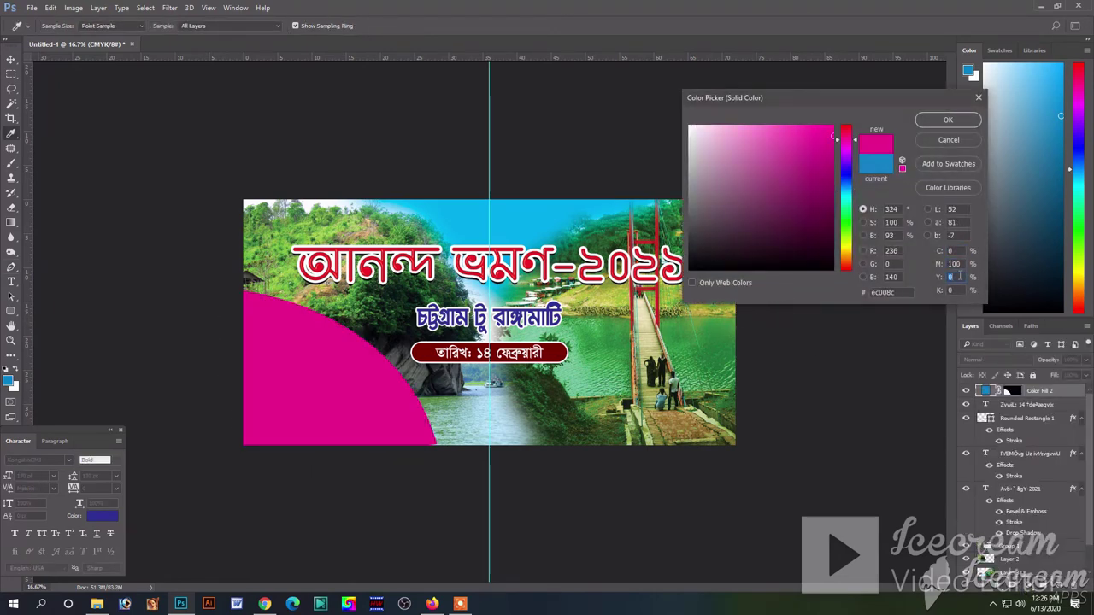
pyautogui.write('0')
pyautogui.press('Tab')
pyautogui.write('100')
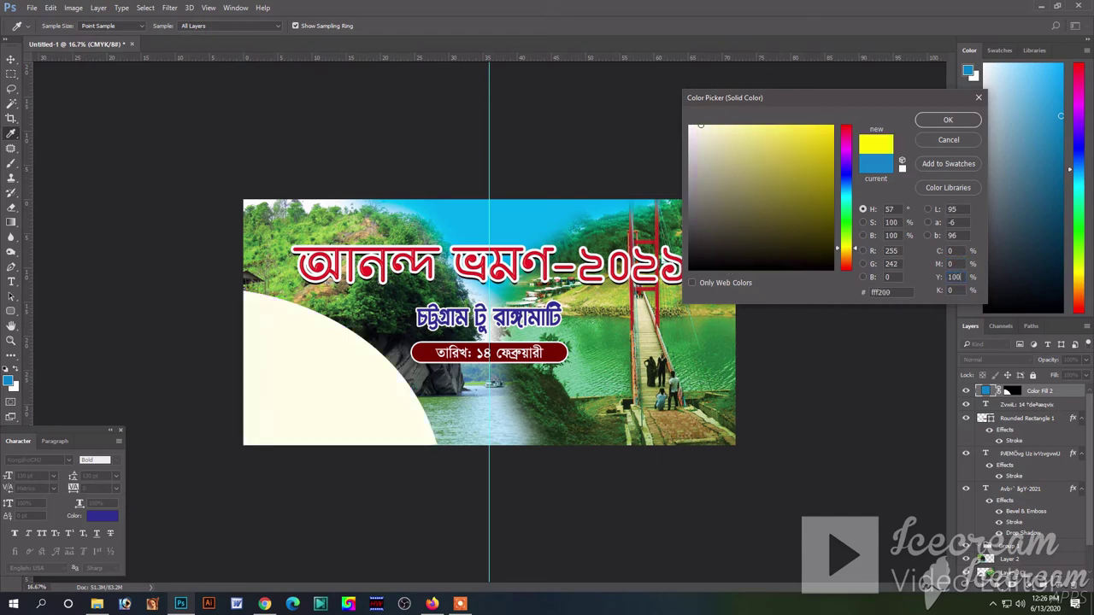
pyautogui.press('Return')
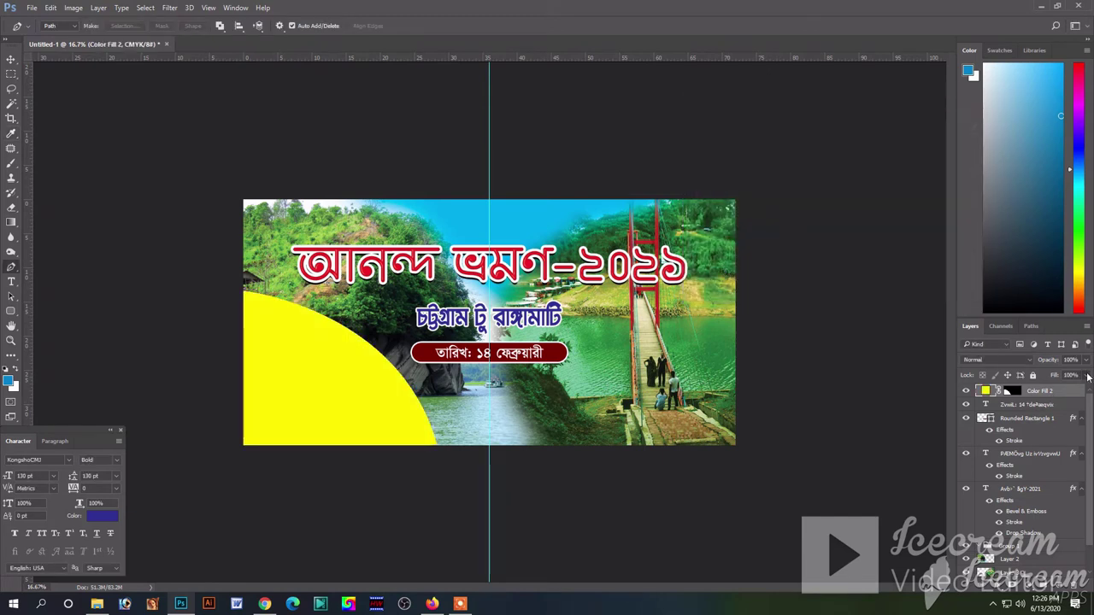
pyautogui.moveTo(1057, 393)
pyautogui.mouseDown()
pyautogui.moveTo(1047, 393)
pyautogui.moveTo(1057, 393)
pyautogui.mouseUp()
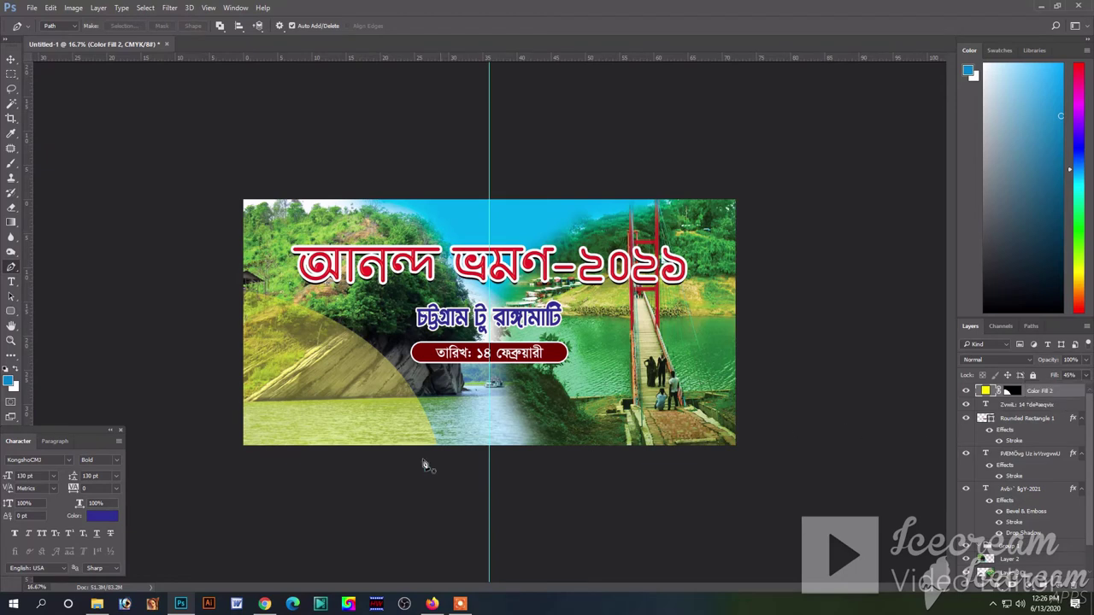
pyautogui.click(351, 494)
# Step: Duplicate the yellow curved shape, nudge the copy up and right, and set its Fill to 0%
pyautogui.click(11, 59)
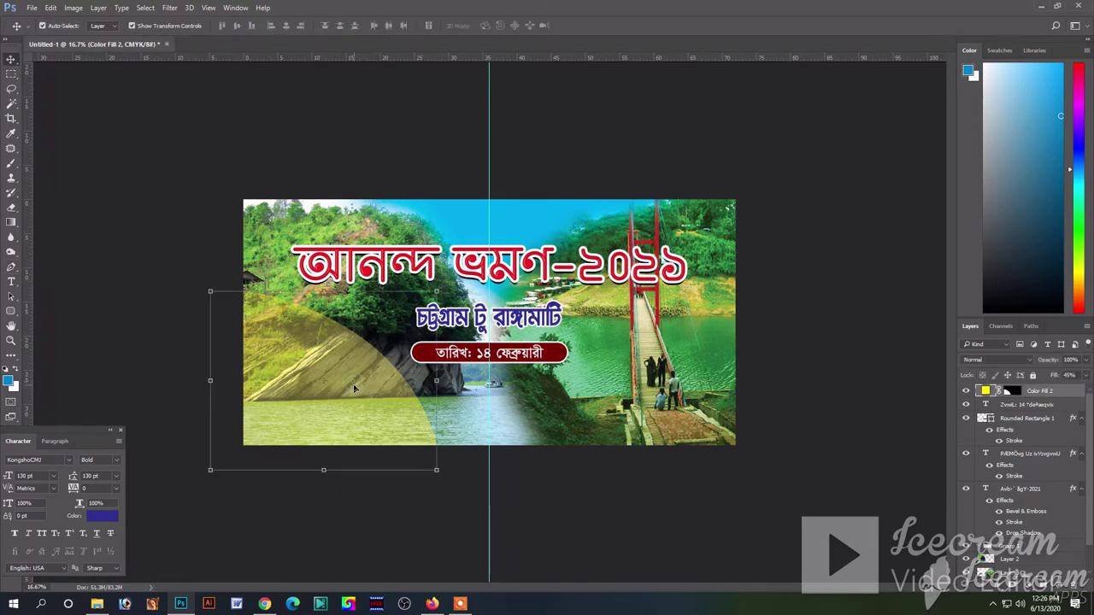
pyautogui.hotkey('ctrl', 'j')
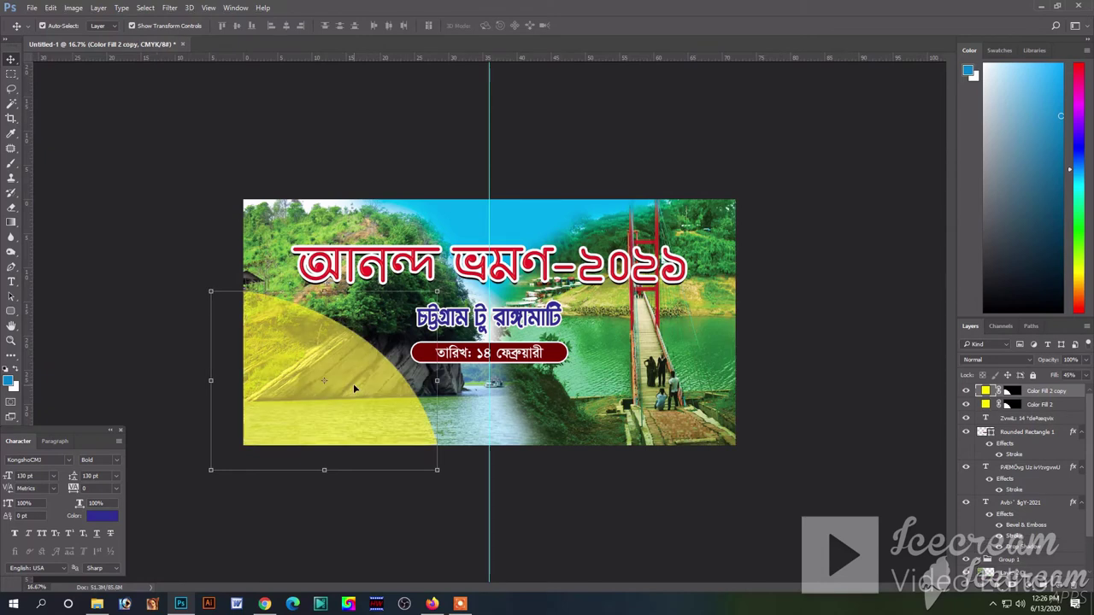
pyautogui.hotkey('shift', 'Up')
pyautogui.hotkey('shift', 'Up')
pyautogui.hotkey('shift', 'Up')
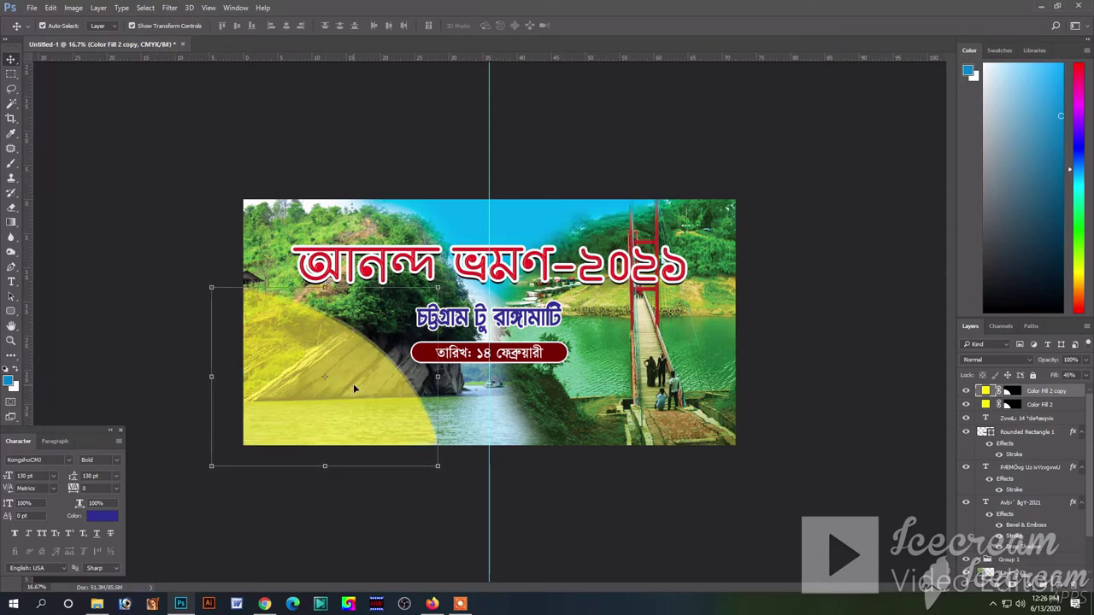
pyautogui.hotkey('shift', 'Right')
pyautogui.hotkey('shift', 'Up')
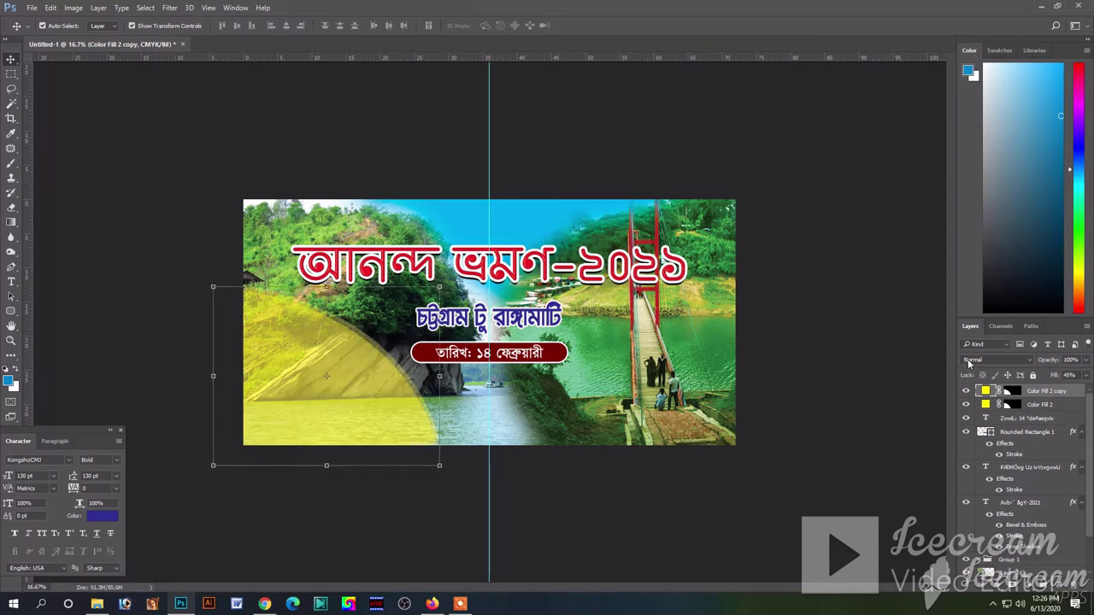
pyautogui.click(1086, 375)
pyautogui.moveTo(1056, 393); pyautogui.dragTo(1009, 392)
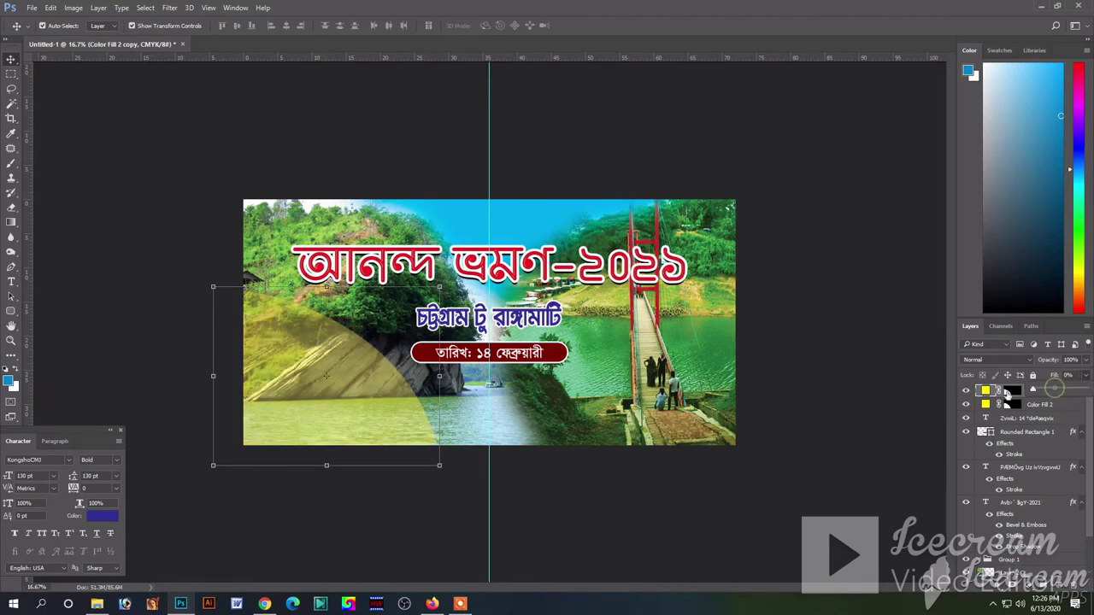
pyautogui.click(1008, 393)
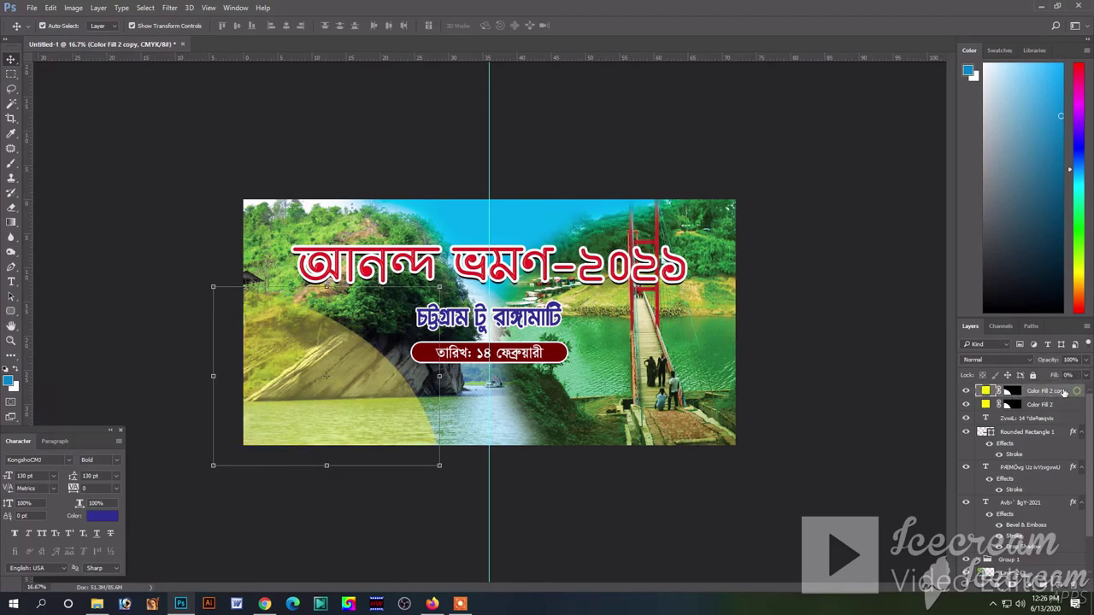
# Step: Add a 43 px white stroke to the copy and nudge the arc left and down
pyautogui.doubleClick(1065, 391)
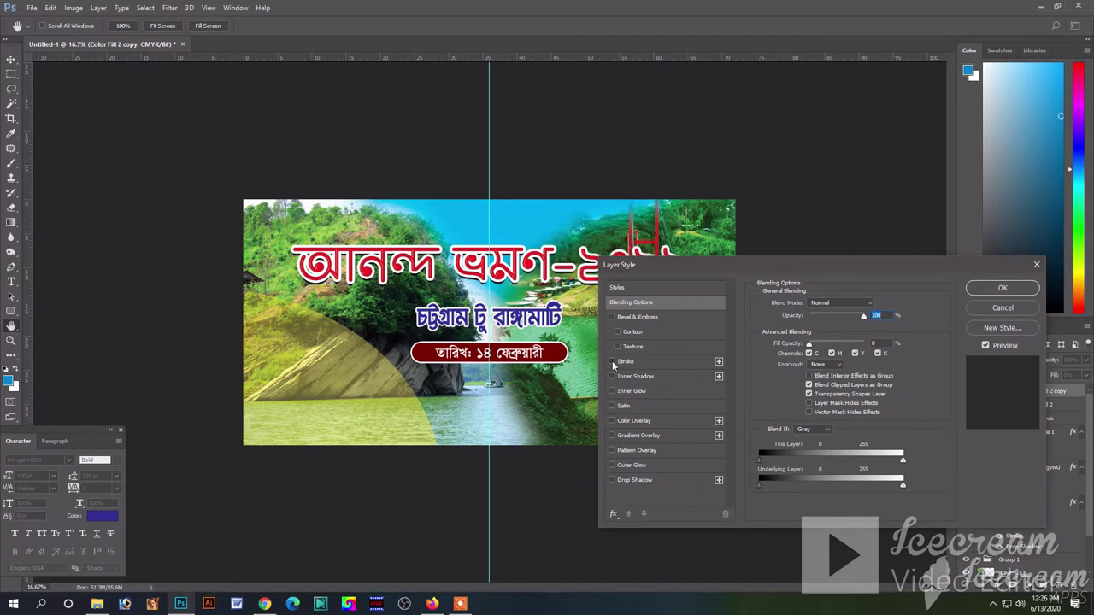
pyautogui.click(612, 361)
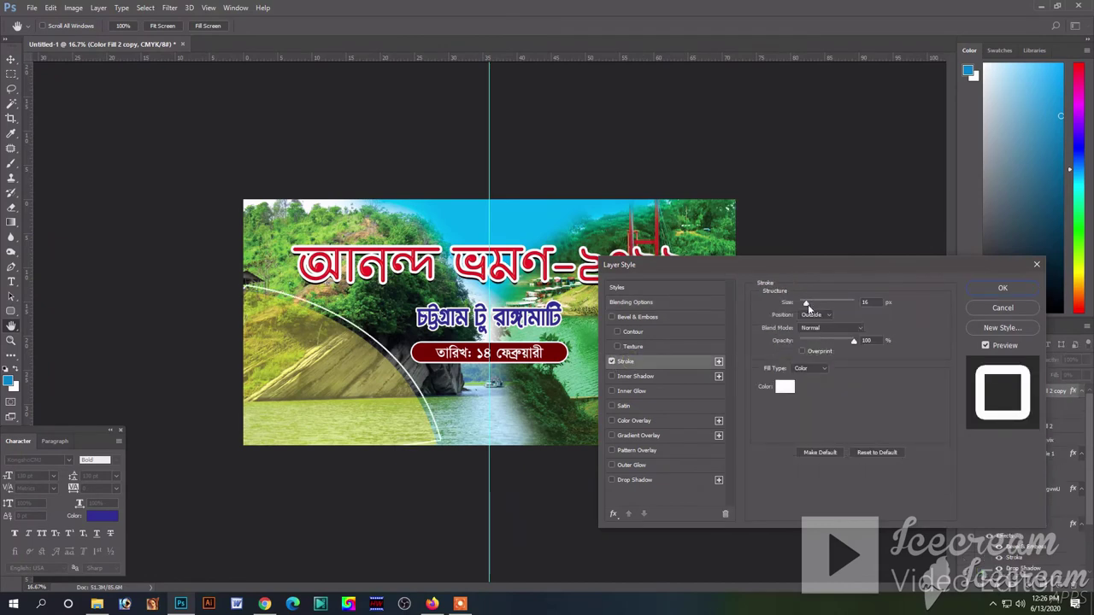
pyautogui.moveTo(807, 306); pyautogui.dragTo(811, 306)
pyautogui.press('Return')
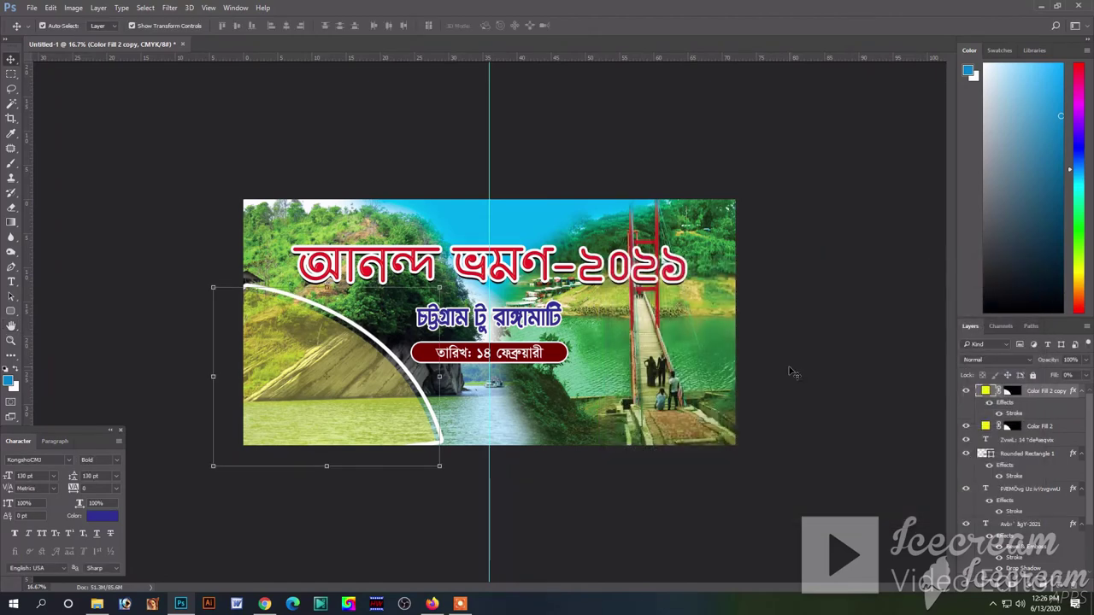
pyautogui.press('Down')
pyautogui.press('Left')
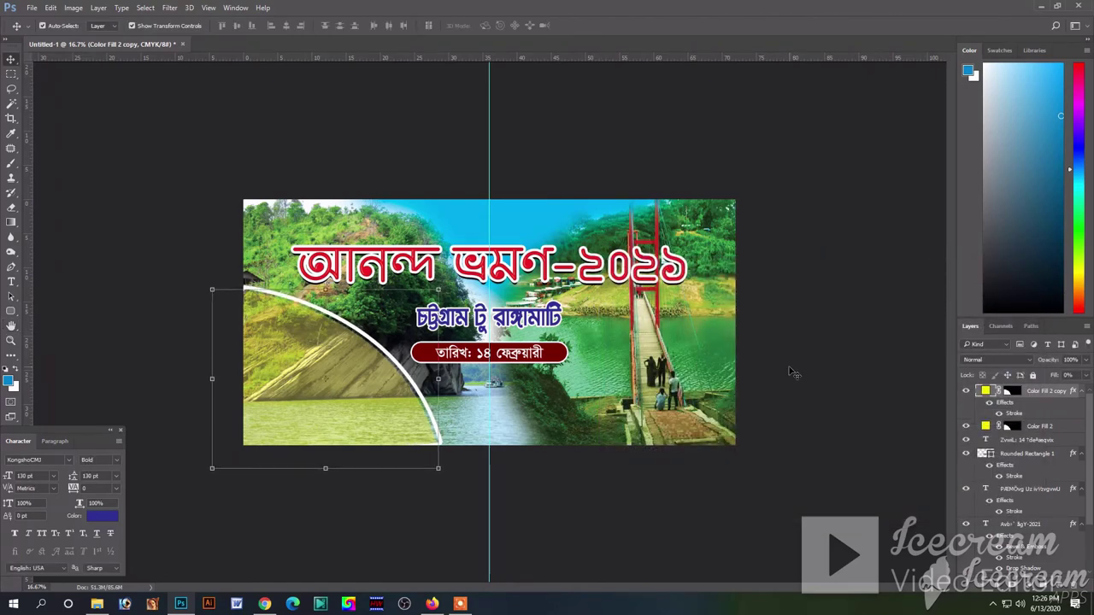
pyautogui.press('Left')
pyautogui.press('Left')
pyautogui.press('Left')
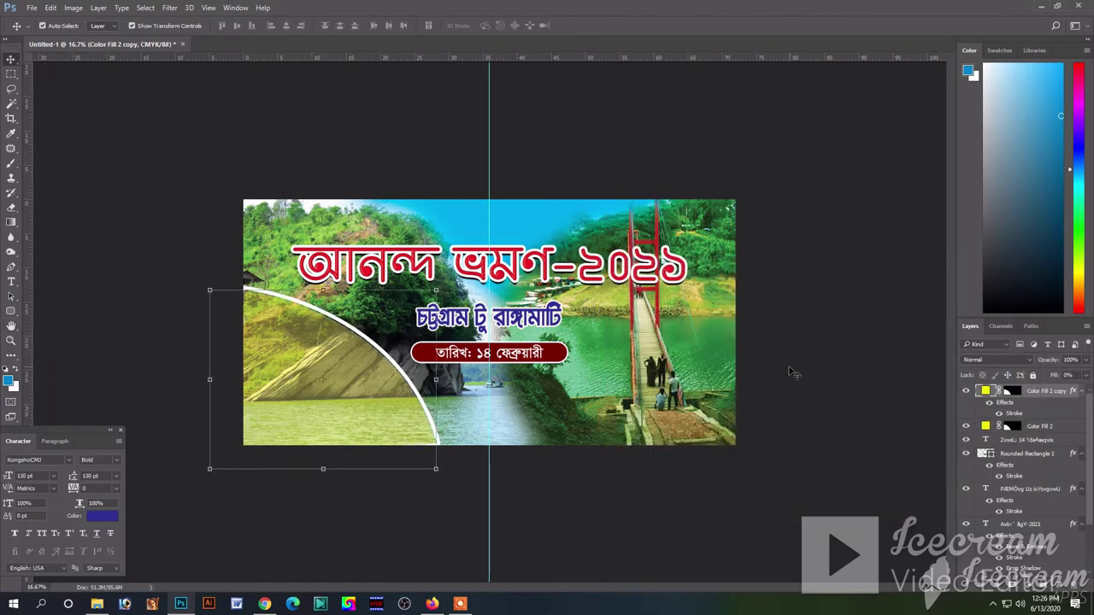
pyautogui.press('Down')
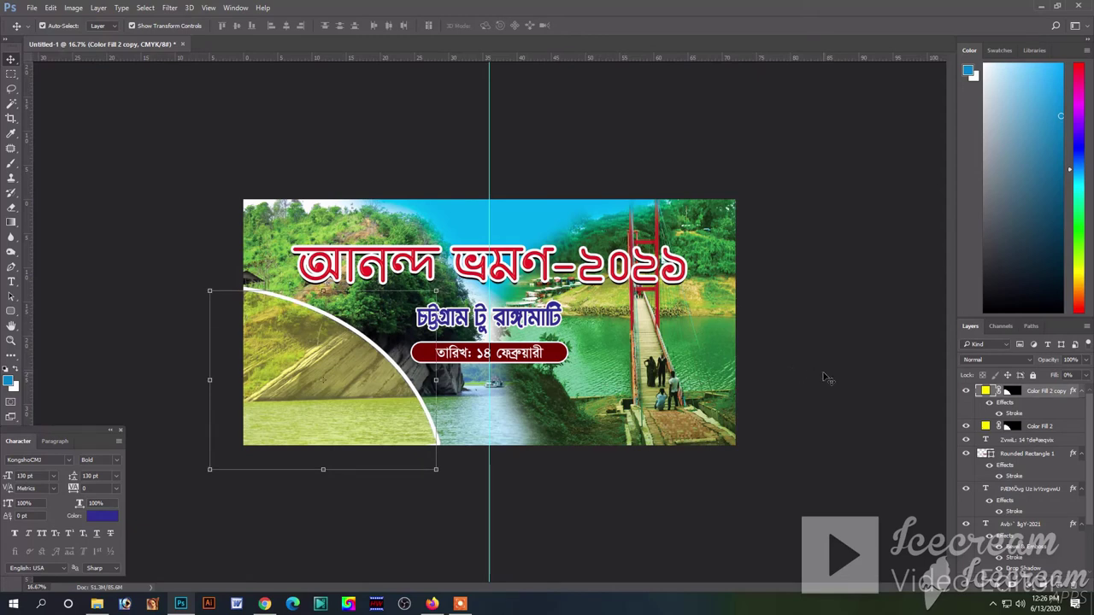
pyautogui.press('Down')
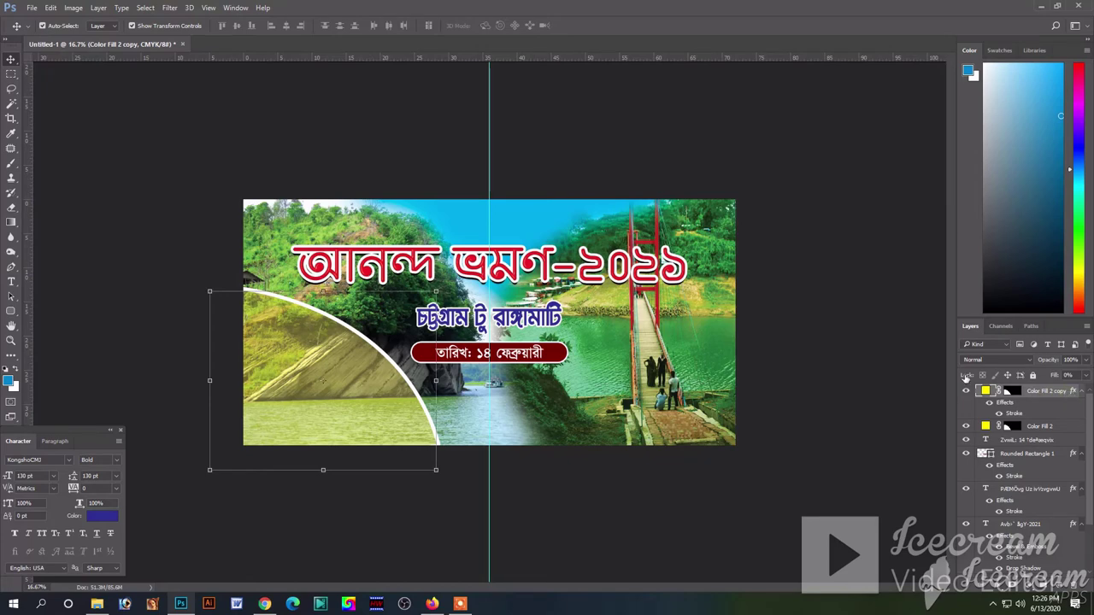
# Step: Change the arc's stroke colour to black
pyautogui.doubleClick(1068, 394)
pyautogui.click(658, 362)
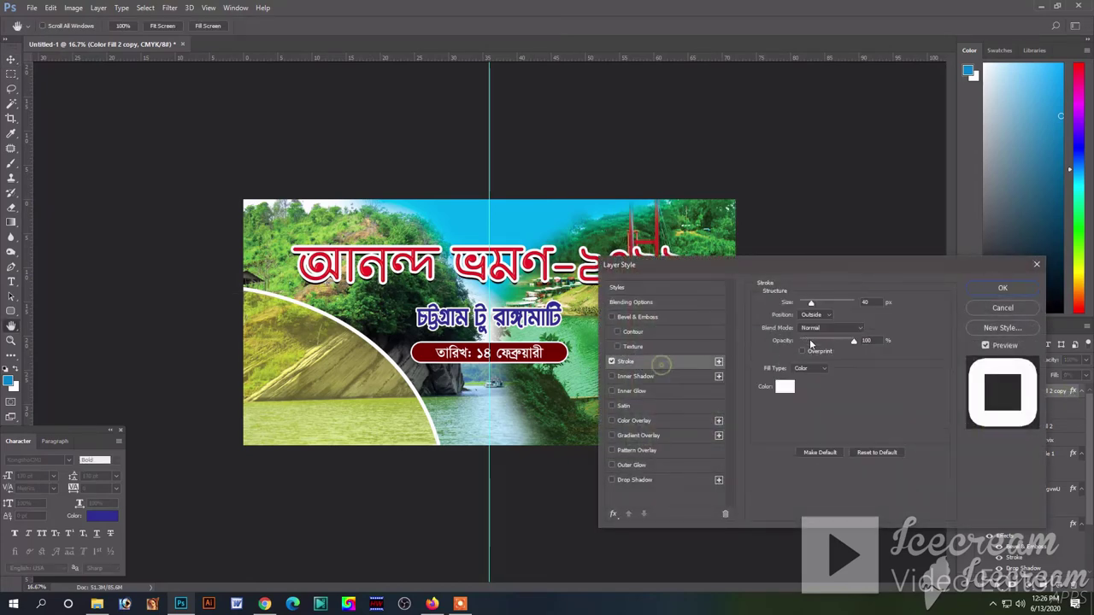
pyautogui.click(786, 388)
pyautogui.click(812, 255)
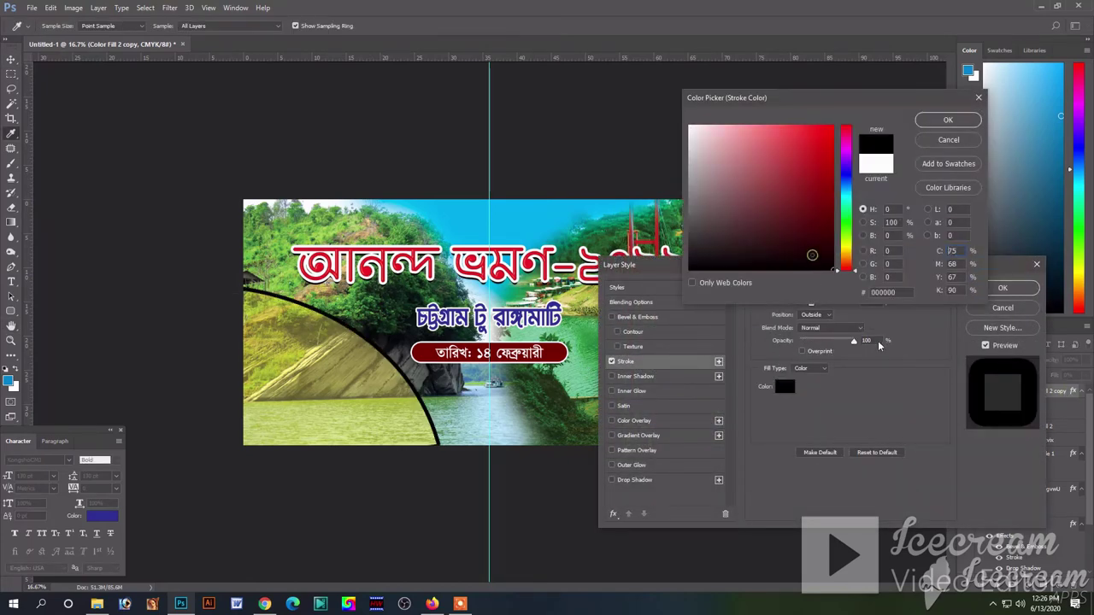
pyautogui.press('Return')
pyautogui.press('Return')
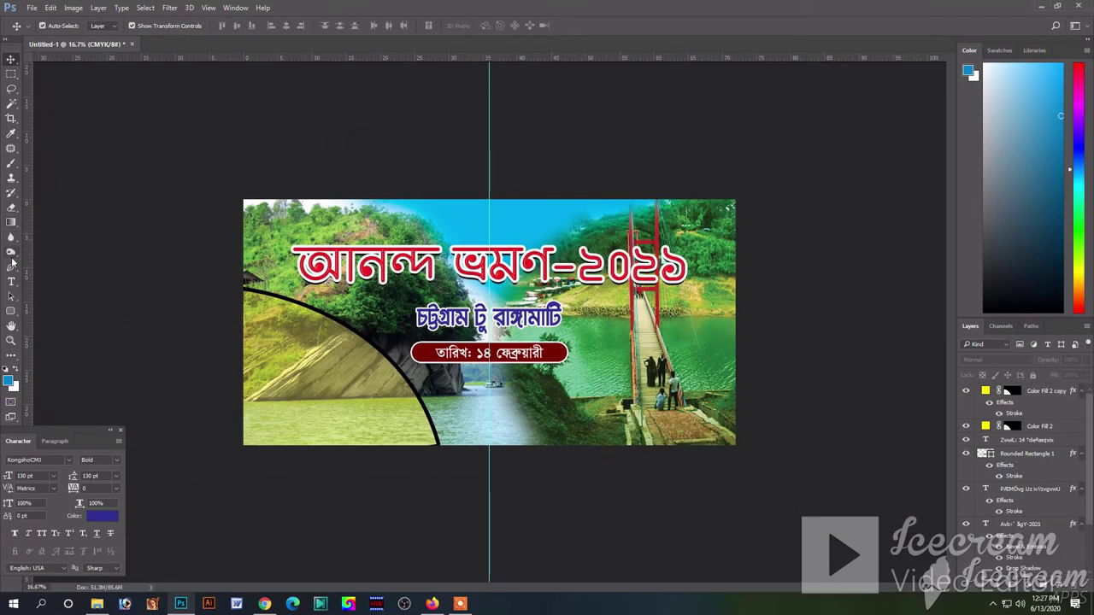
# Step: Draw a closed curved pen path across the banner's bottom-right corner and make it a selection
pyautogui.click(11, 267)
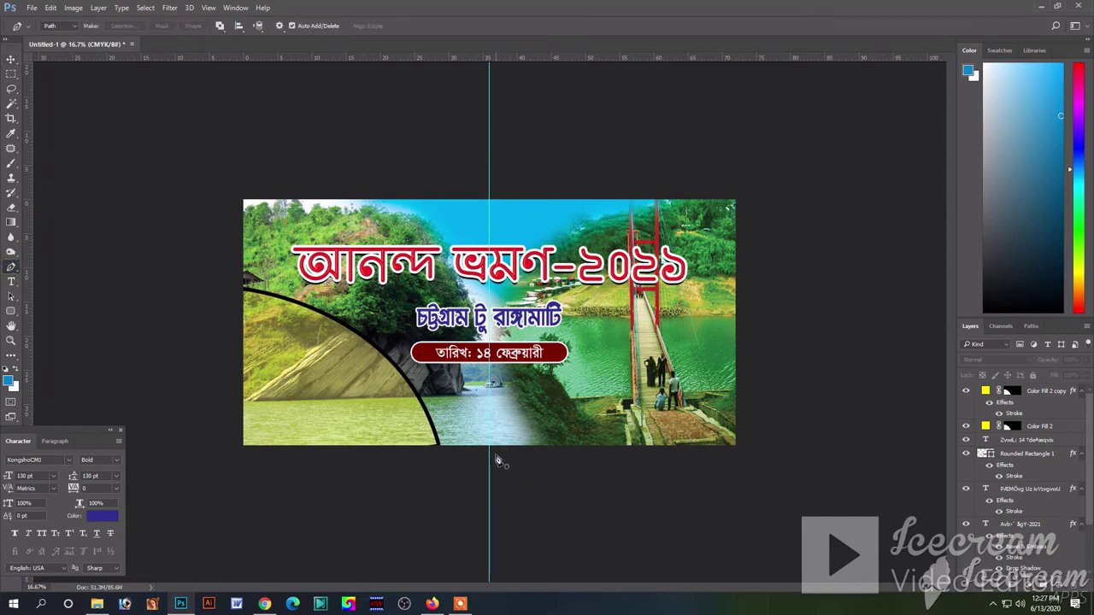
pyautogui.click(495, 454)
pyautogui.moveTo(804, 434); pyautogui.dragTo(998, 567)
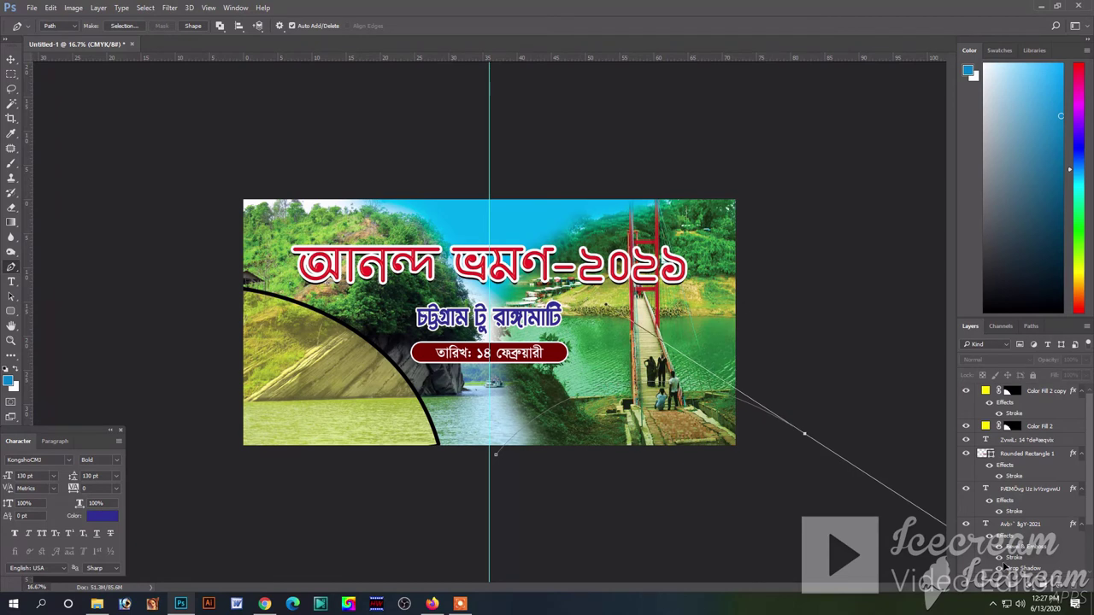
pyautogui.moveTo(1000, 565); pyautogui.dragTo(998, 566)
pyautogui.keyDown('alt'); pyautogui.click(804, 434); pyautogui.keyUp('alt')
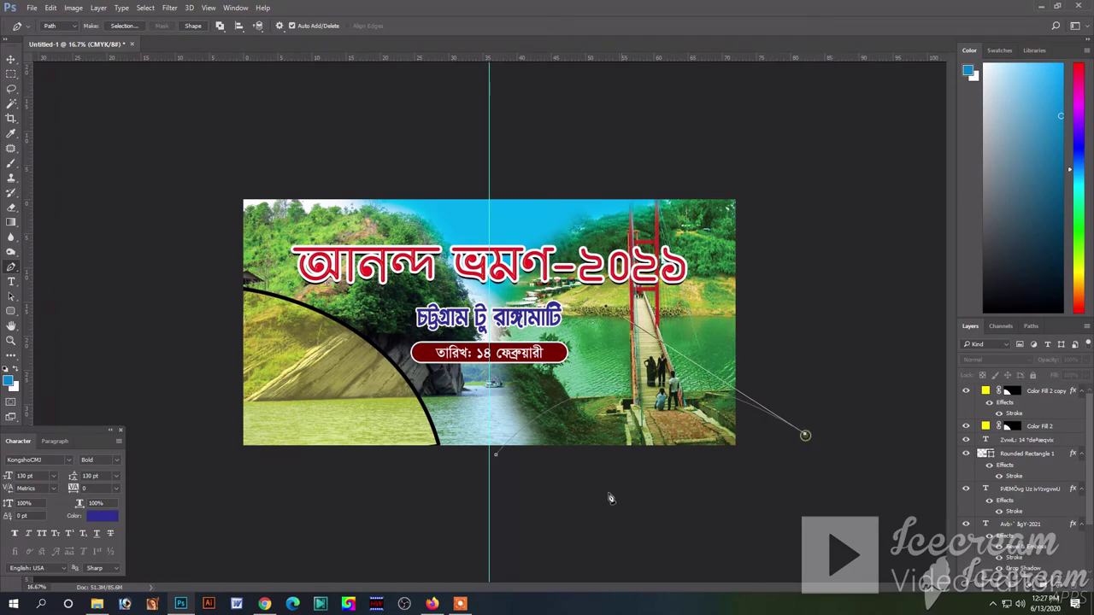
pyautogui.click(606, 493)
pyautogui.click(496, 454)
pyautogui.hotkey('ctrl', 'Return')
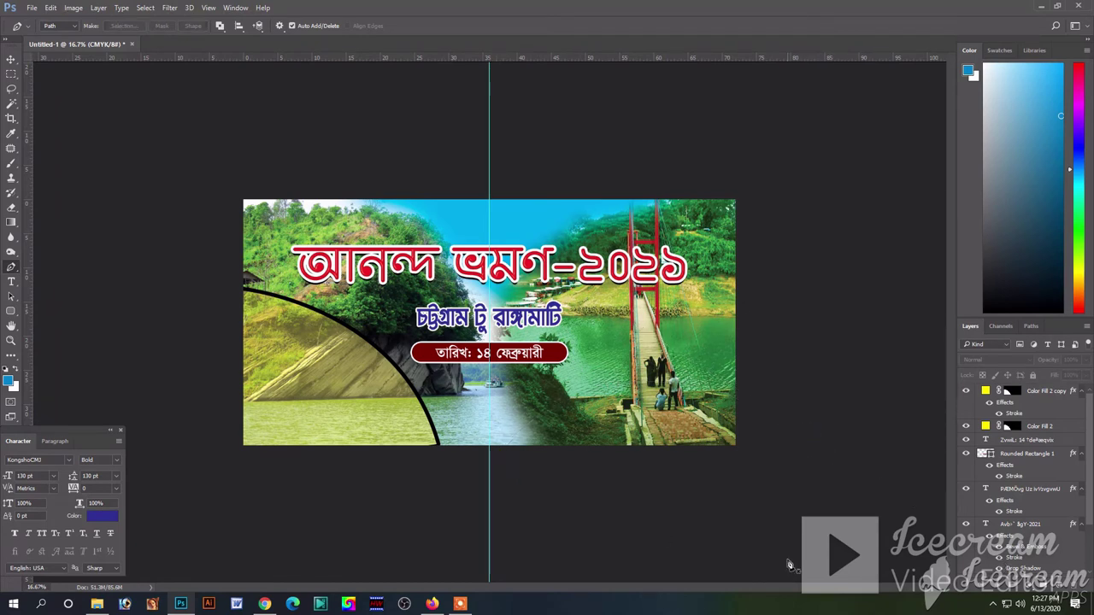
# Step: Fill the selection with a green (#00a14e) Solid Color layer
pyautogui.click(1026, 588)
pyautogui.click(1016, 339)
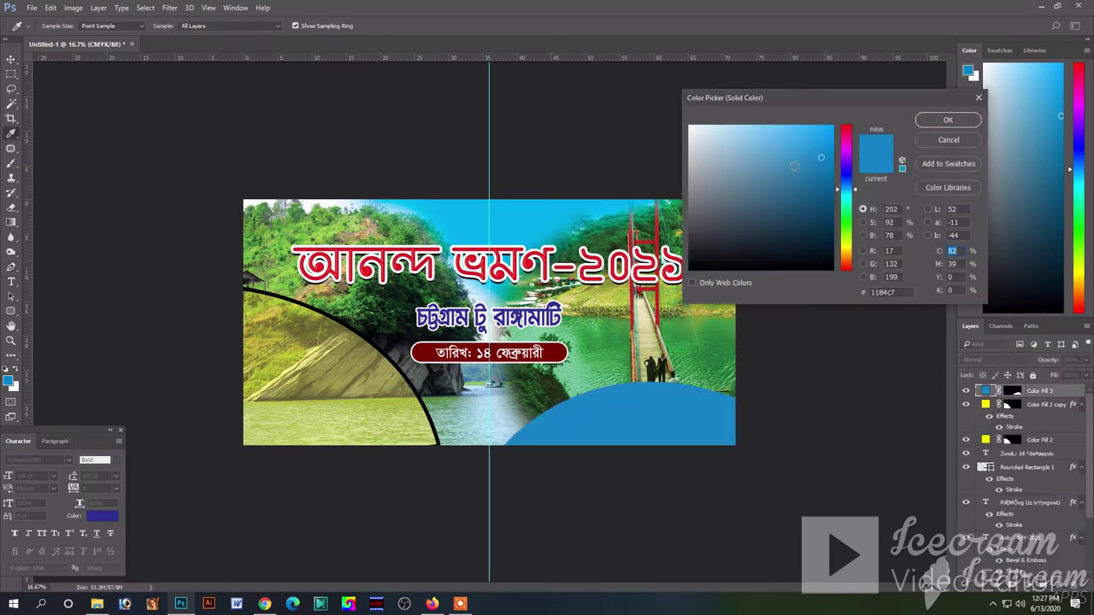
pyautogui.write('100')
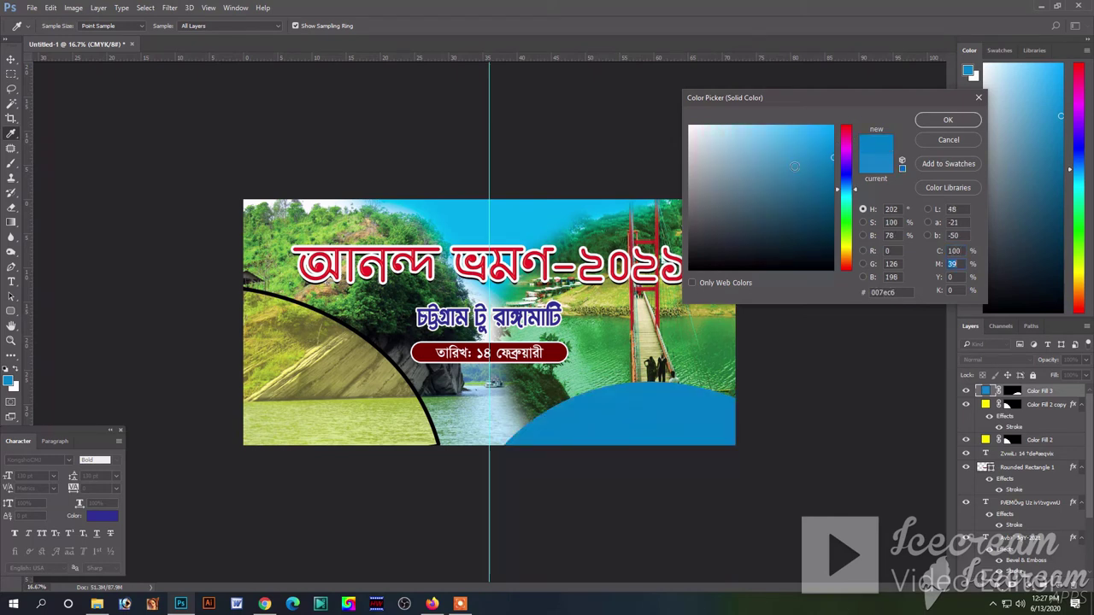
pyautogui.write('0')
pyautogui.press('Tab')
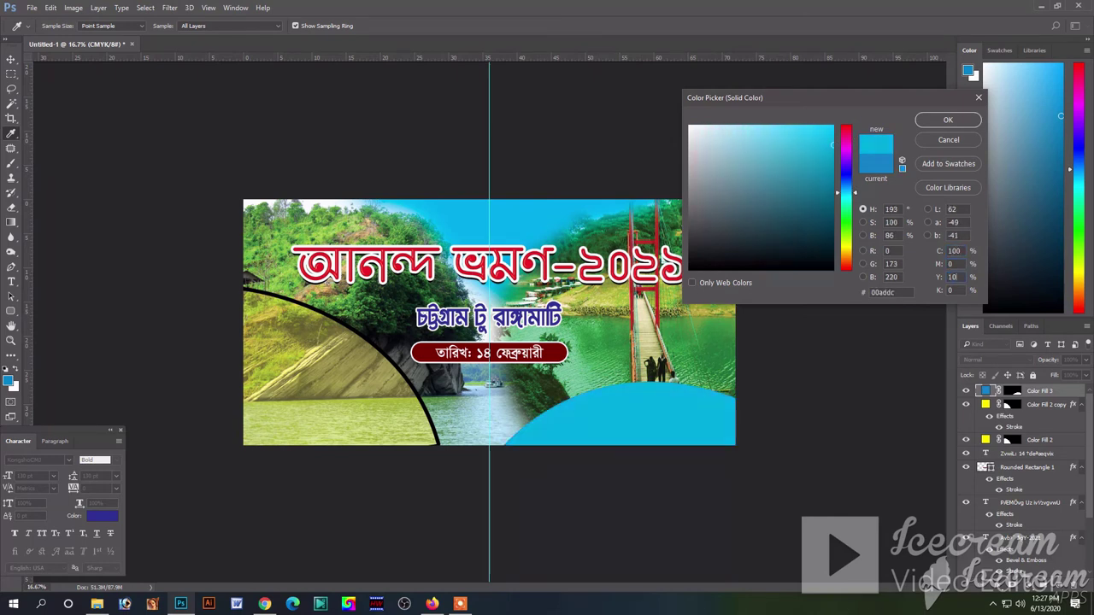
pyautogui.write('100')
pyautogui.press('Tab')
pyautogui.write('30')
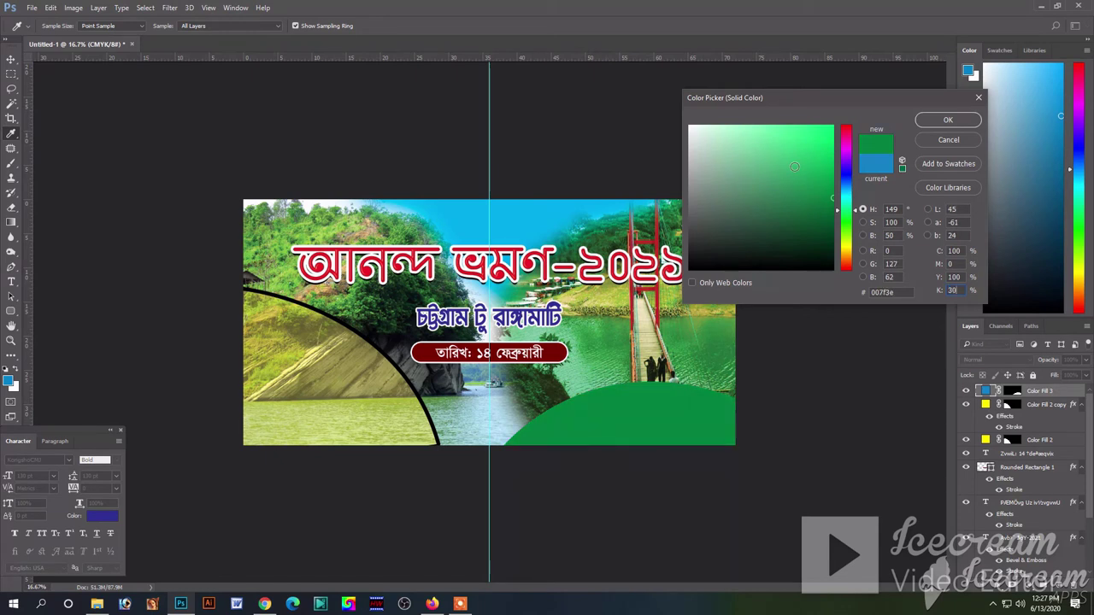
pyautogui.press('Return')
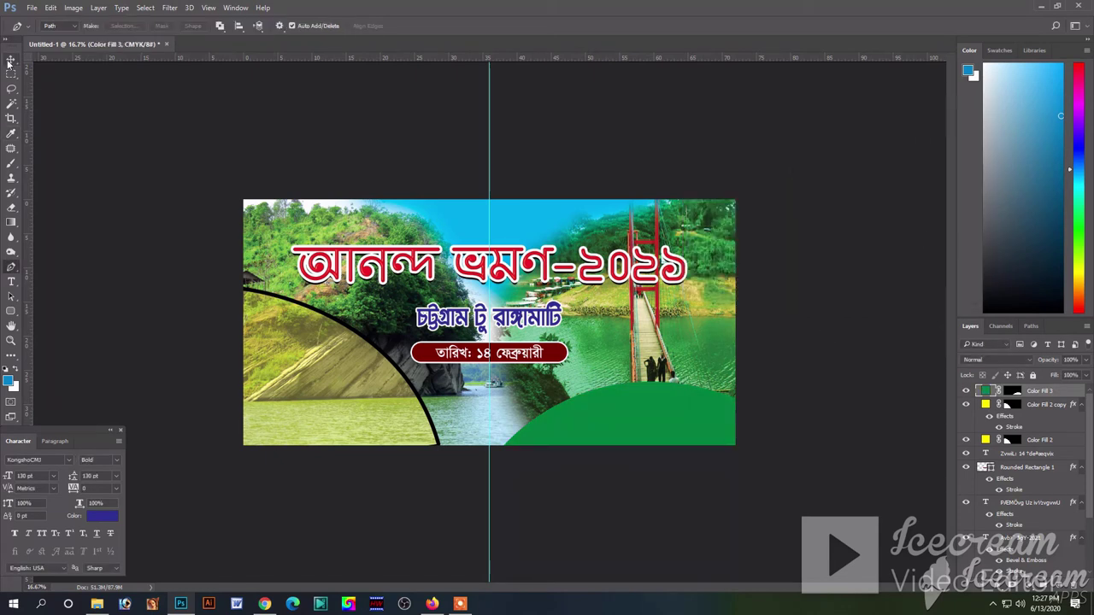
# Step: Reshape the green curve by raising its right side
pyautogui.click(11, 60)
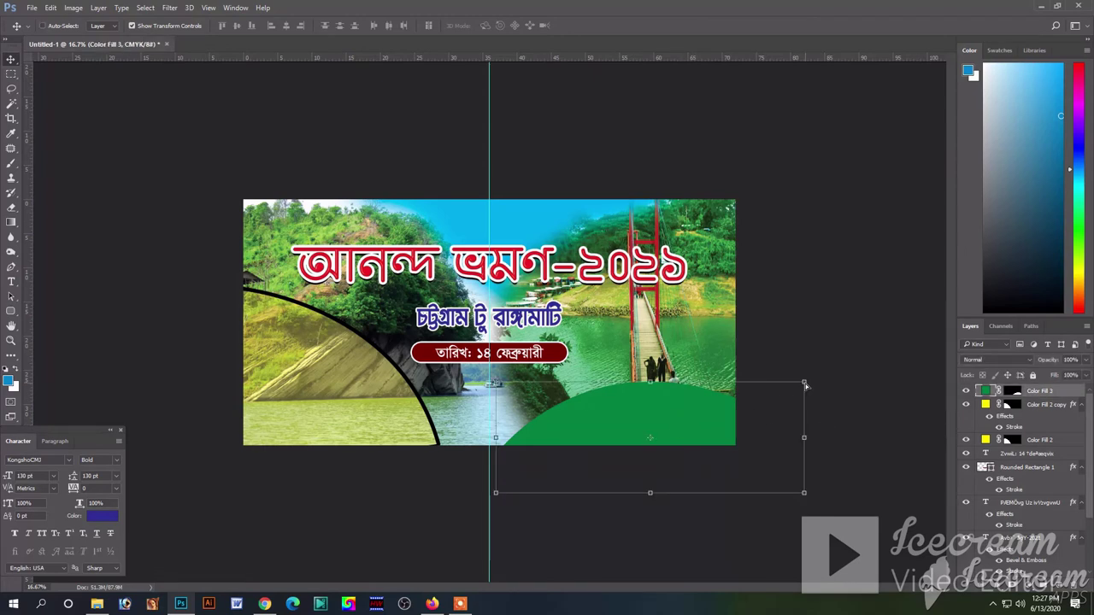
pyautogui.moveTo(804, 386); pyautogui.dragTo(810, 369)
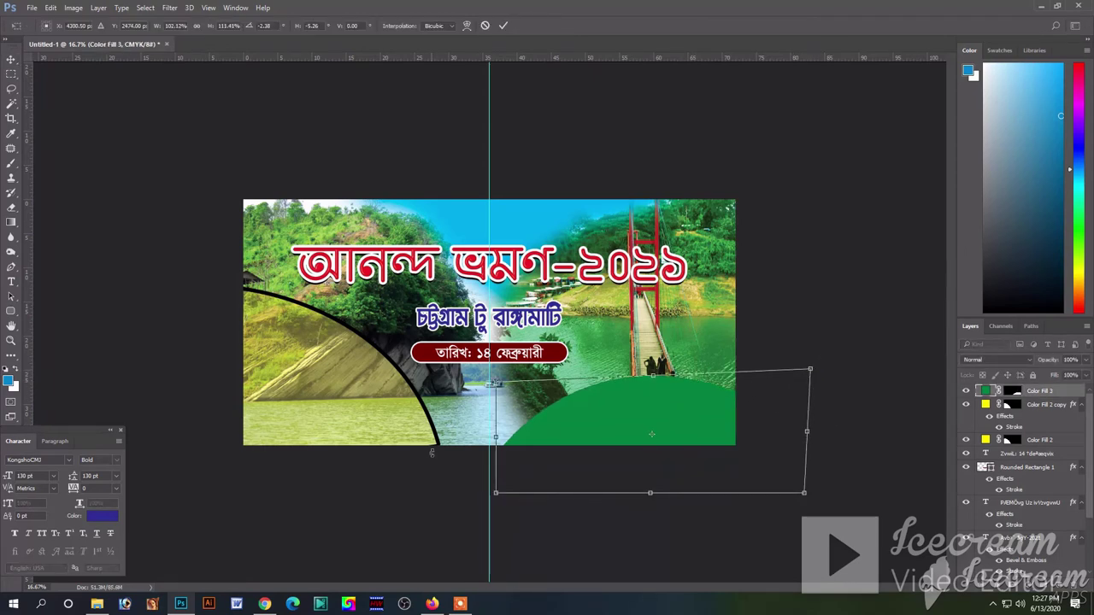
pyautogui.press('Return')
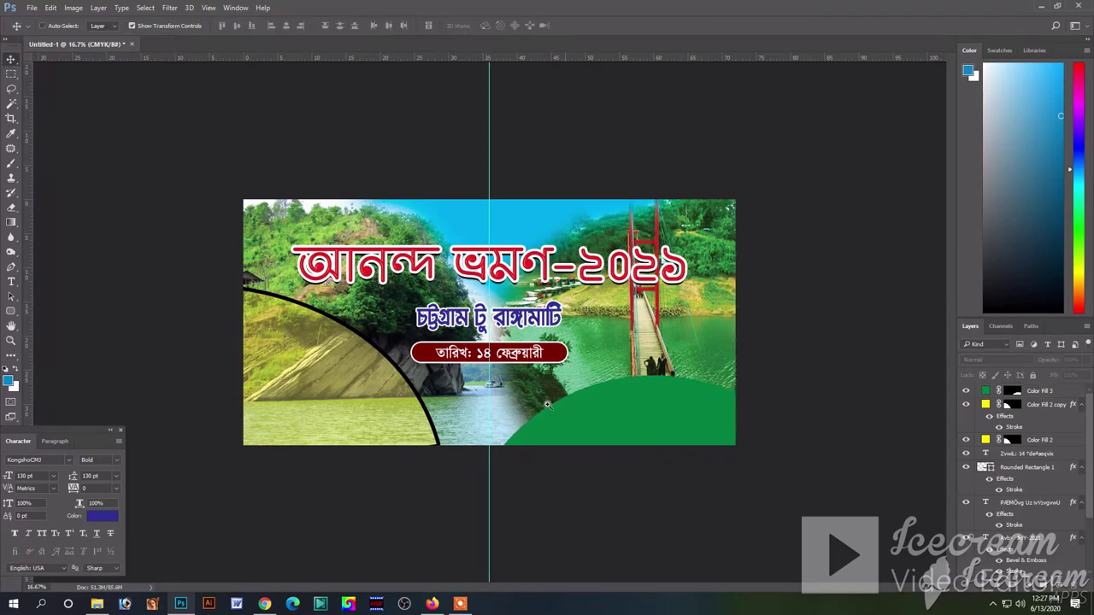
pyautogui.hotkey('ctrl', '+')
# Step: Copy the date label onto the green corner shape, bring it to front, and begin editing its text
pyautogui.click(714, 456)
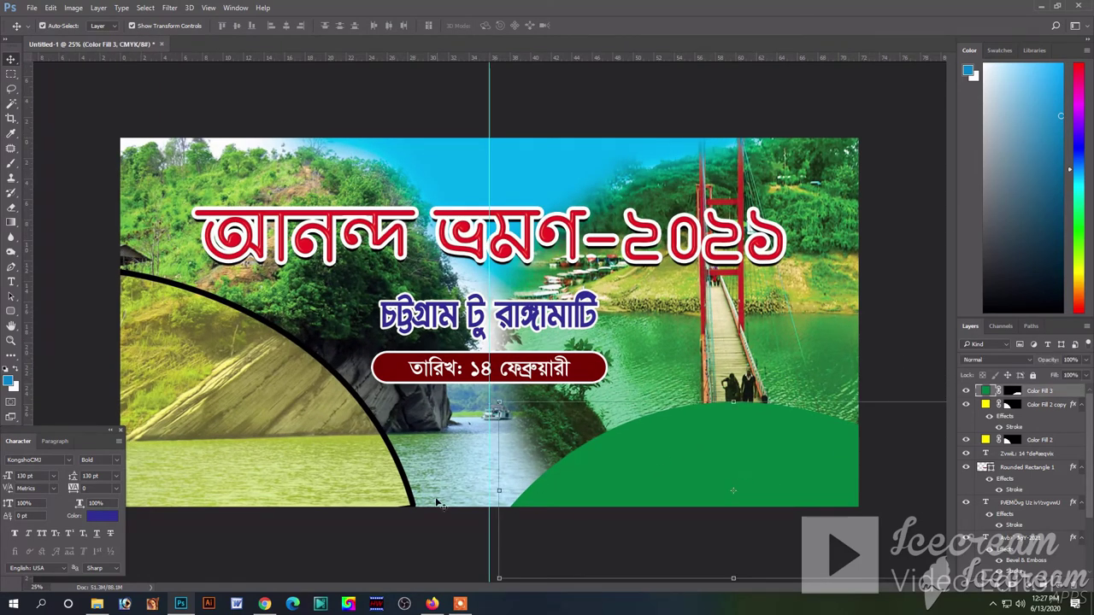
pyautogui.moveTo(564, 376)
pyautogui.mouseDown()
pyautogui.moveTo(715, 458)
pyautogui.moveTo(784, 448)
pyautogui.mouseUp()
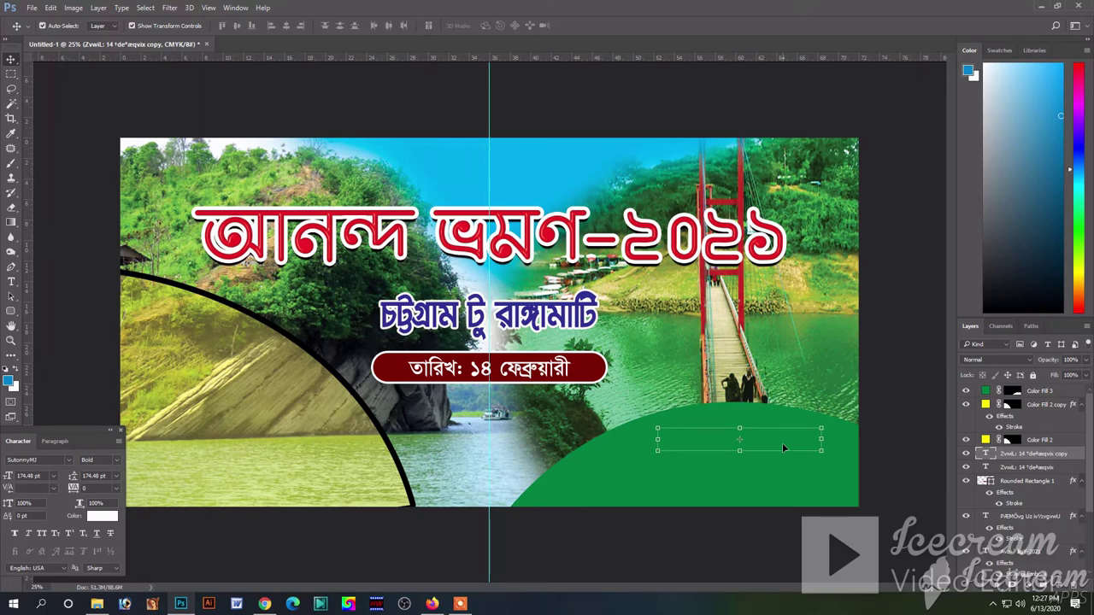
pyautogui.hotkey('ctrl', 'shift', ']')
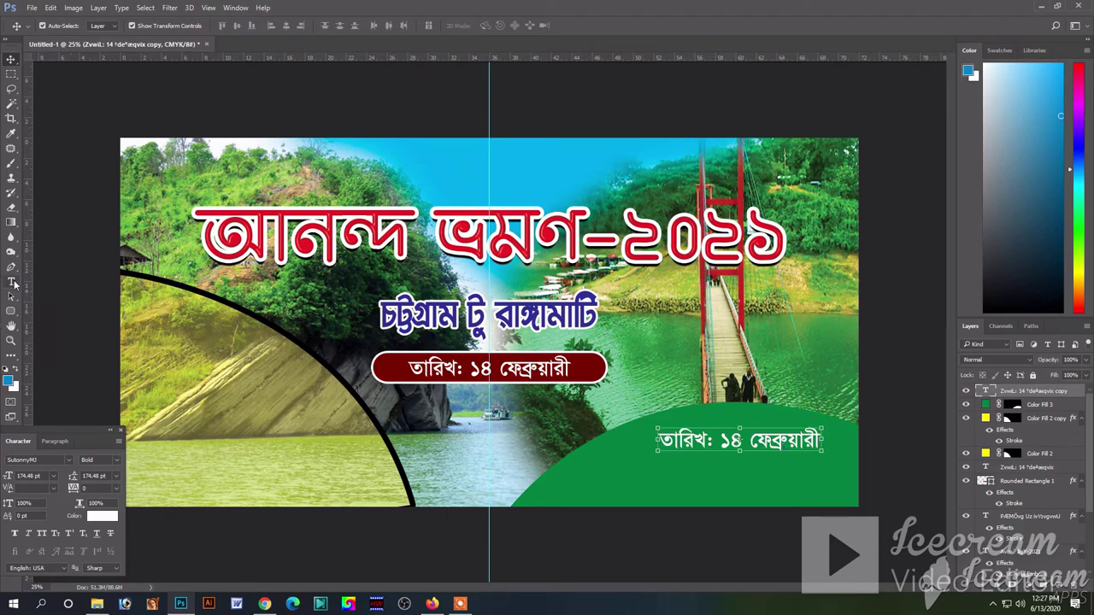
pyautogui.click(11, 281)
pyautogui.click(713, 442)
# Step: Replace the copied date text with 'আয়োজনেঃ'
pyautogui.hotkey('ctrl', 'a')
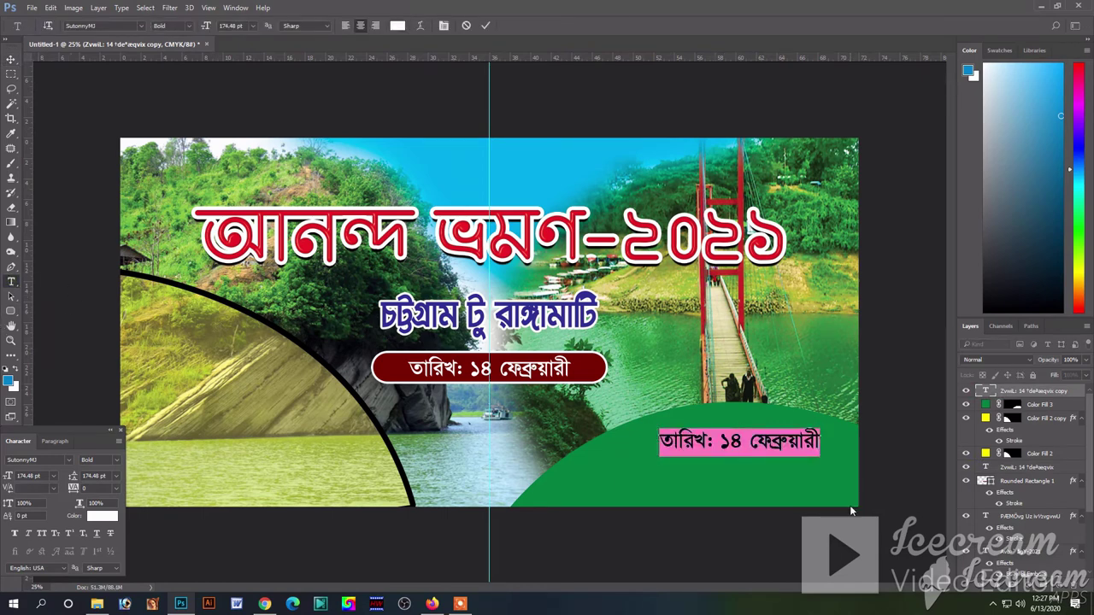
pyautogui.write('আ')
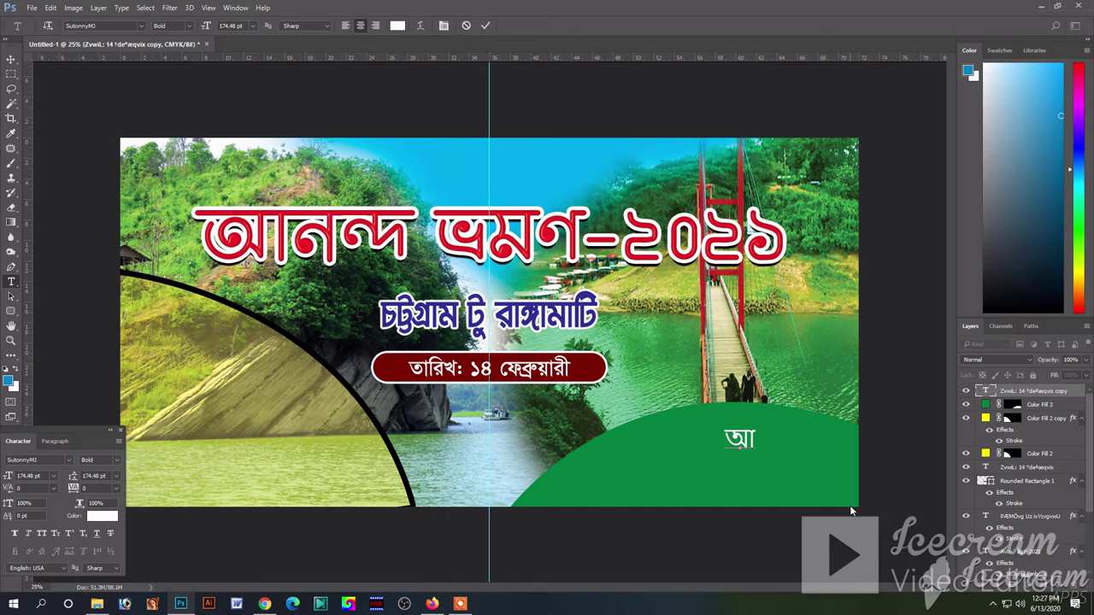
pyautogui.hotkey('ctrl', 'z')
pyautogui.hotkey('ctrl', 'a')
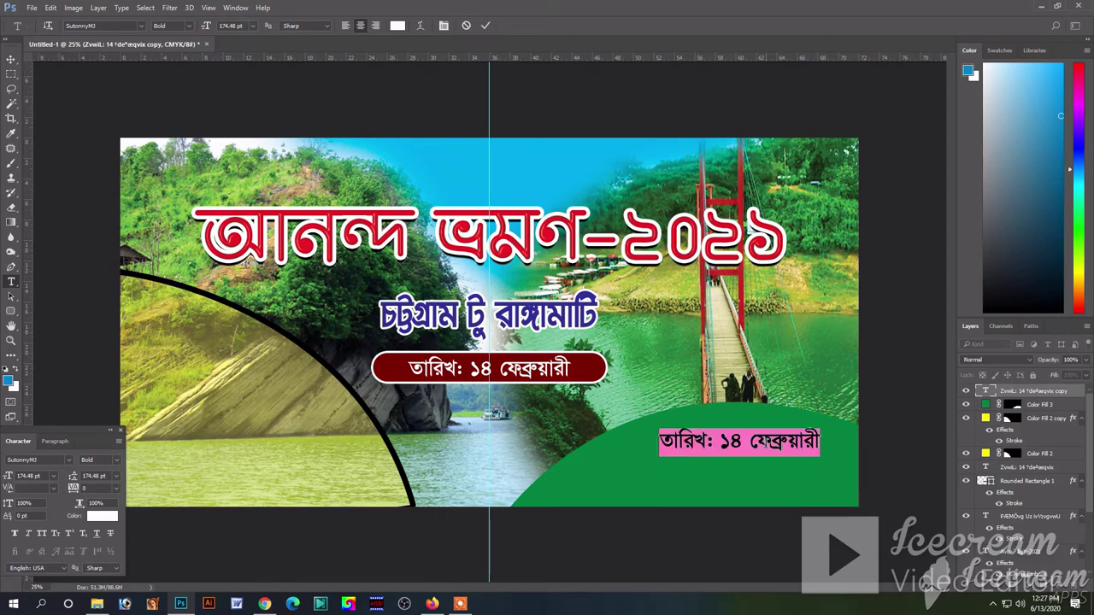
pyautogui.write('আ')
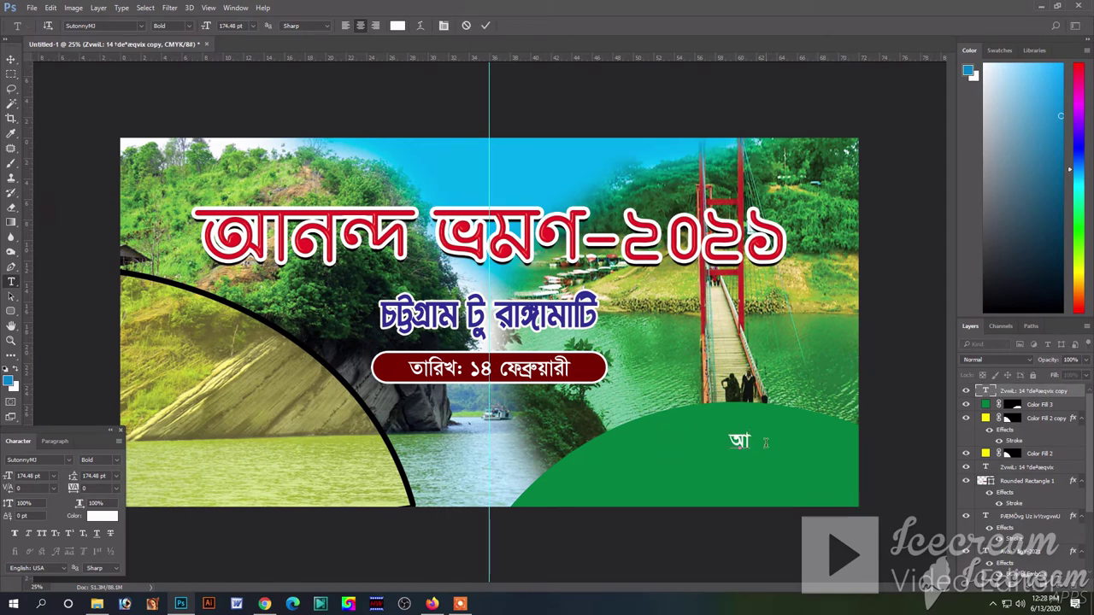
pyautogui.write('য়অ')
pyautogui.press('BackSpace')
pyautogui.press('BackSpace')
pyautogui.write('য়ে')
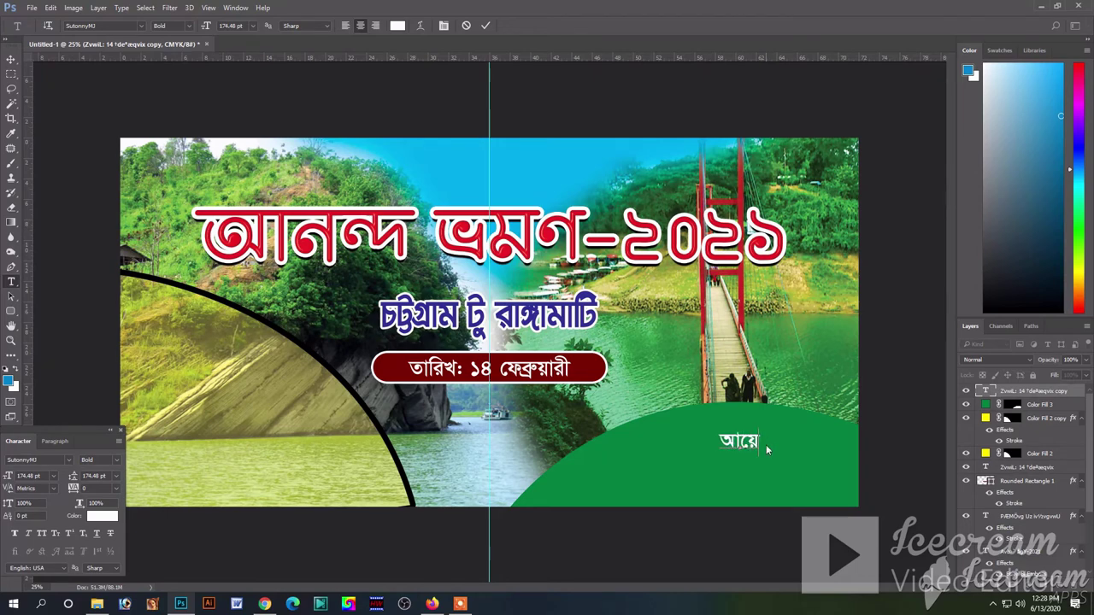
pyautogui.write('াজনেঃ')
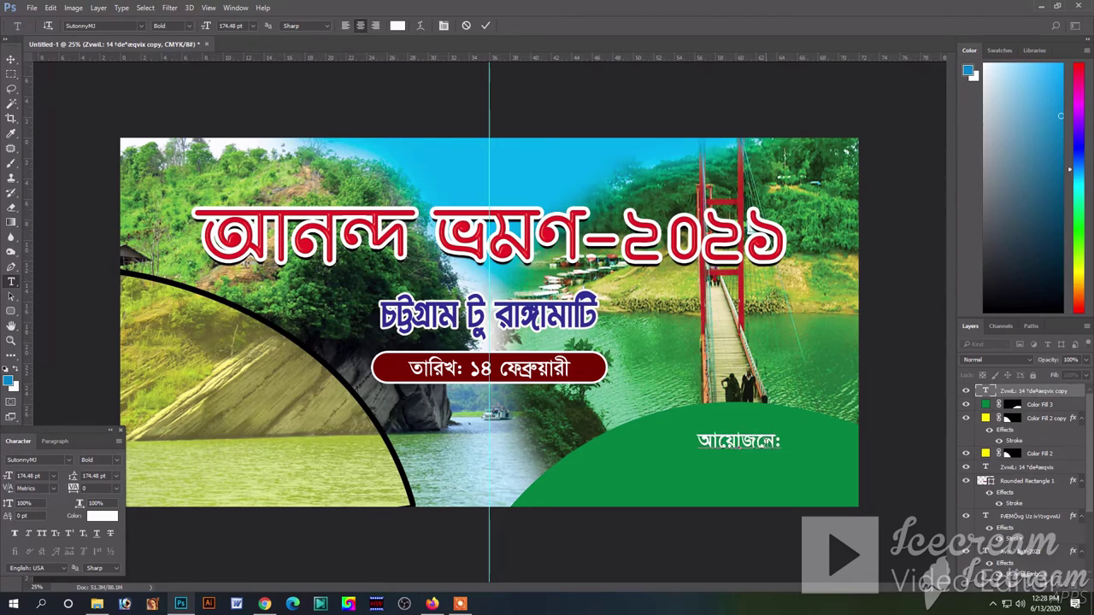
pyautogui.hotkey('ctrl', 'Return')
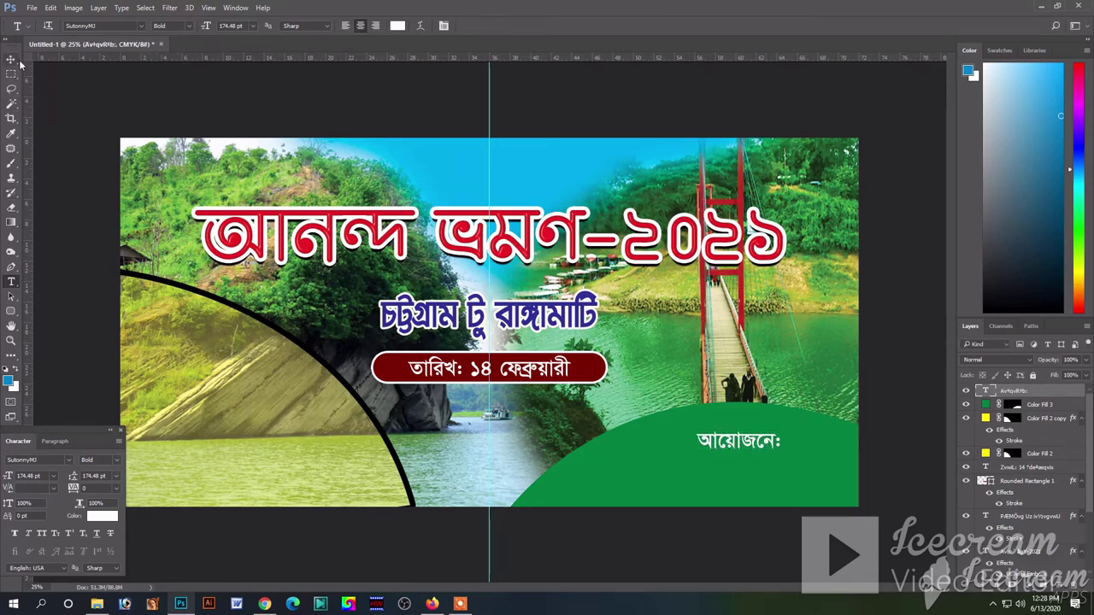
# Step: Move the label right, scale it to about 159.73 pt, and duplicate it just below
pyautogui.click(12, 58)
pyautogui.moveTo(777, 442)
pyautogui.mouseDown()
pyautogui.moveTo(827, 442)
pyautogui.moveTo(843, 423)
pyautogui.moveTo(825, 441)
pyautogui.mouseUp()
pyautogui.hotkey('ctrl', 't')
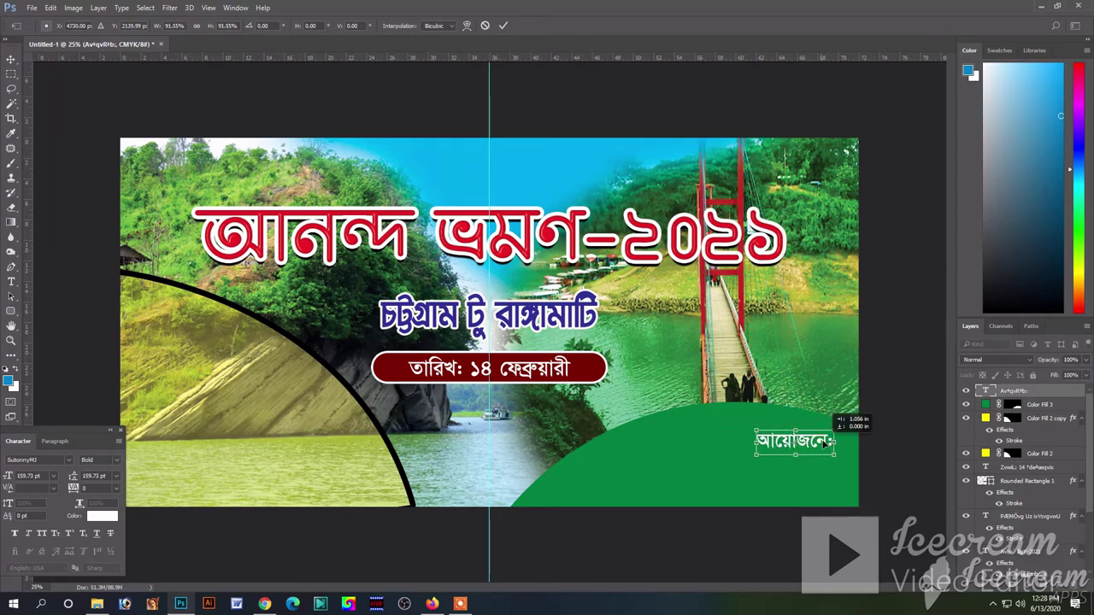
pyautogui.press('Return')
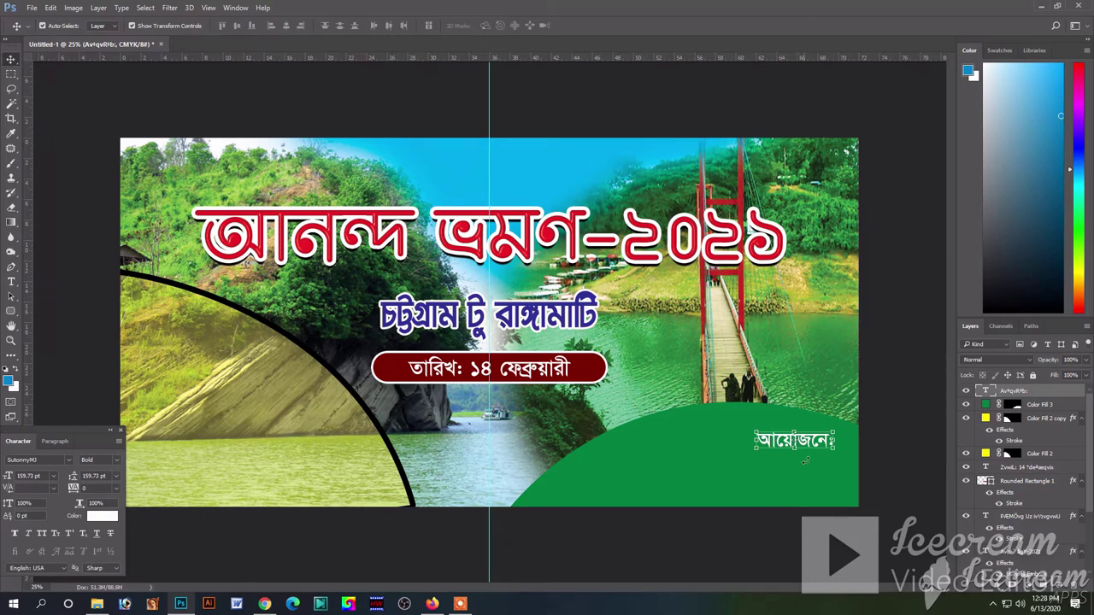
pyautogui.moveTo(817, 448); pyautogui.dragTo(816, 470)
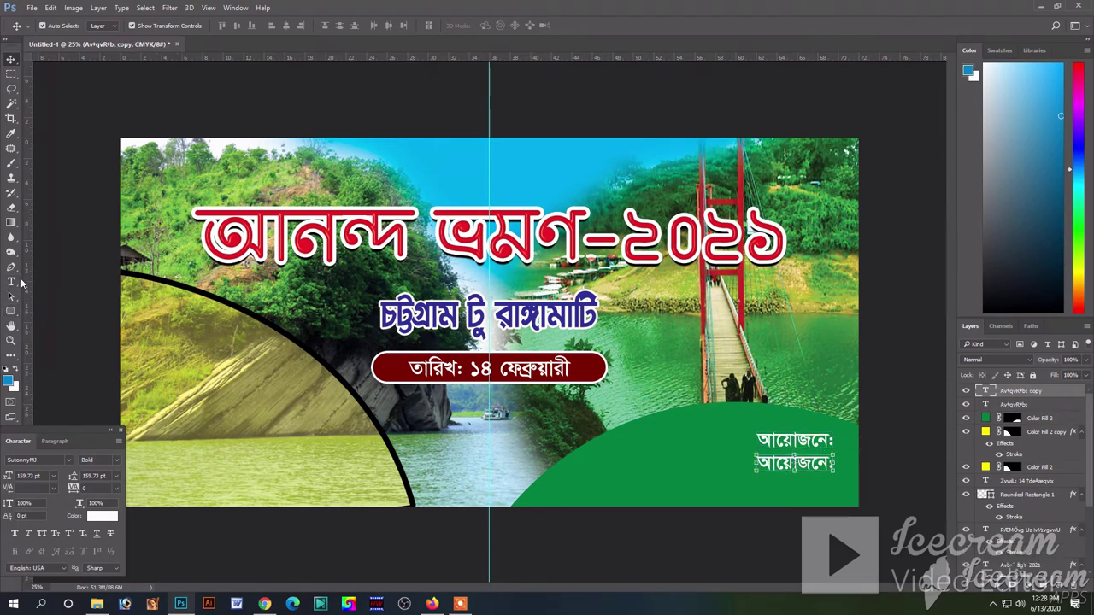
# Step: Replace the copied label's text with the club name বন্ধু ক্লাব and commit it
pyautogui.click(11, 281)
pyautogui.doubleClick(804, 463)
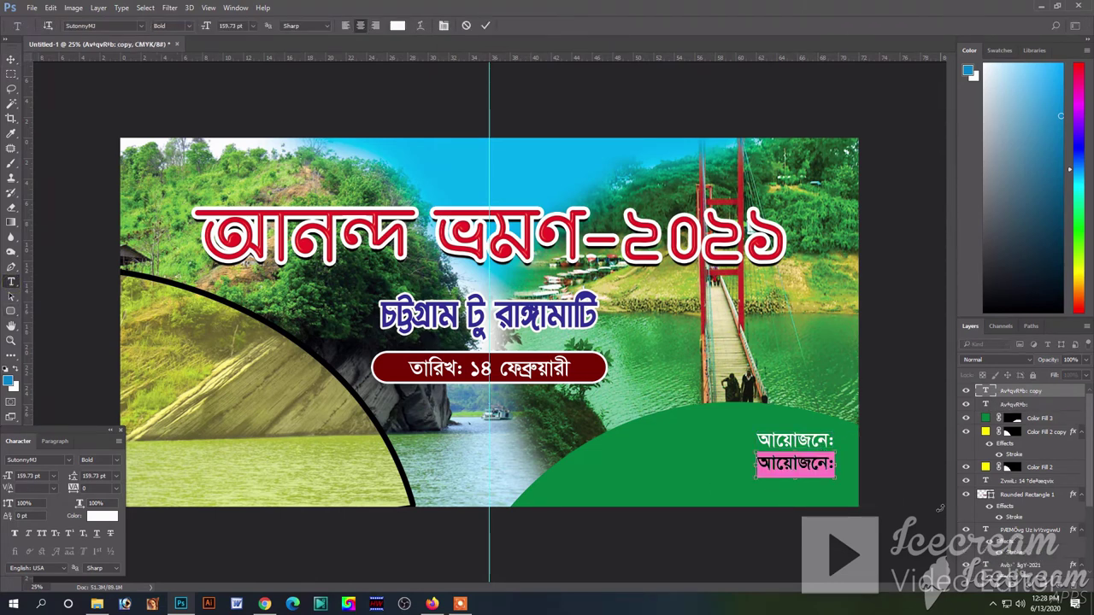
pyautogui.write('jbga')
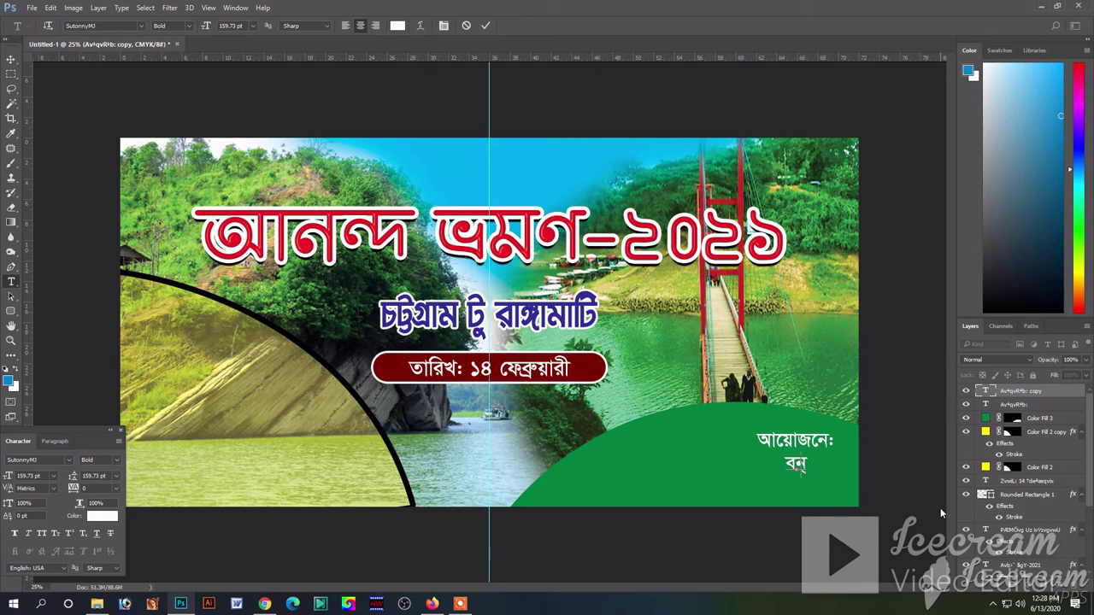
pyautogui.write('su')
pyautogui.write(' jgvf')
pyautogui.write('h')
pyautogui.hotkey('ctrl', 'Return')
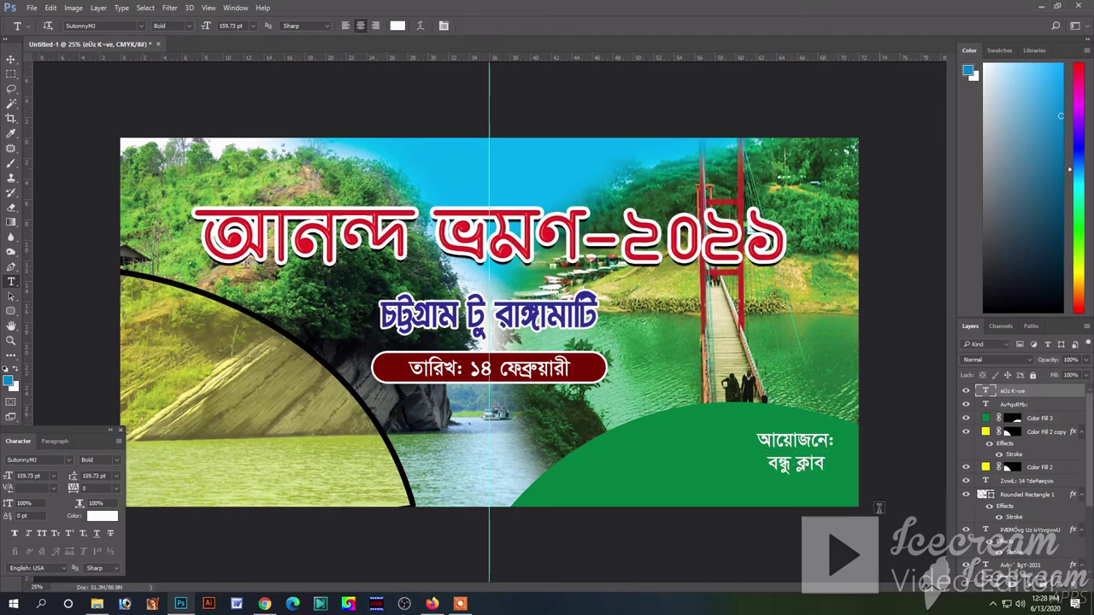
pyautogui.click(816, 465)
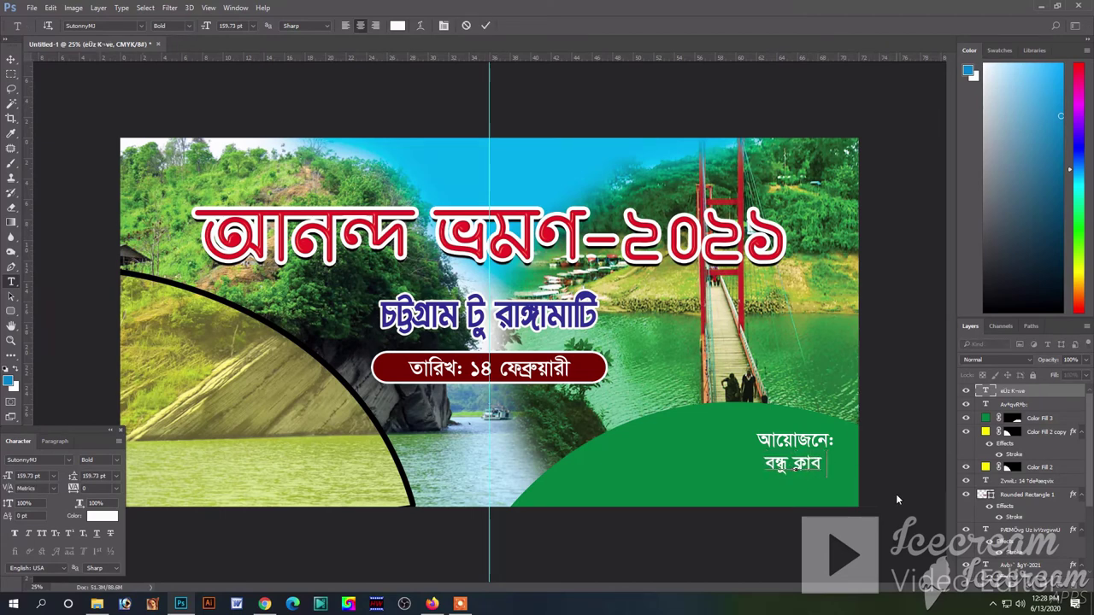
pyautogui.write(' স')
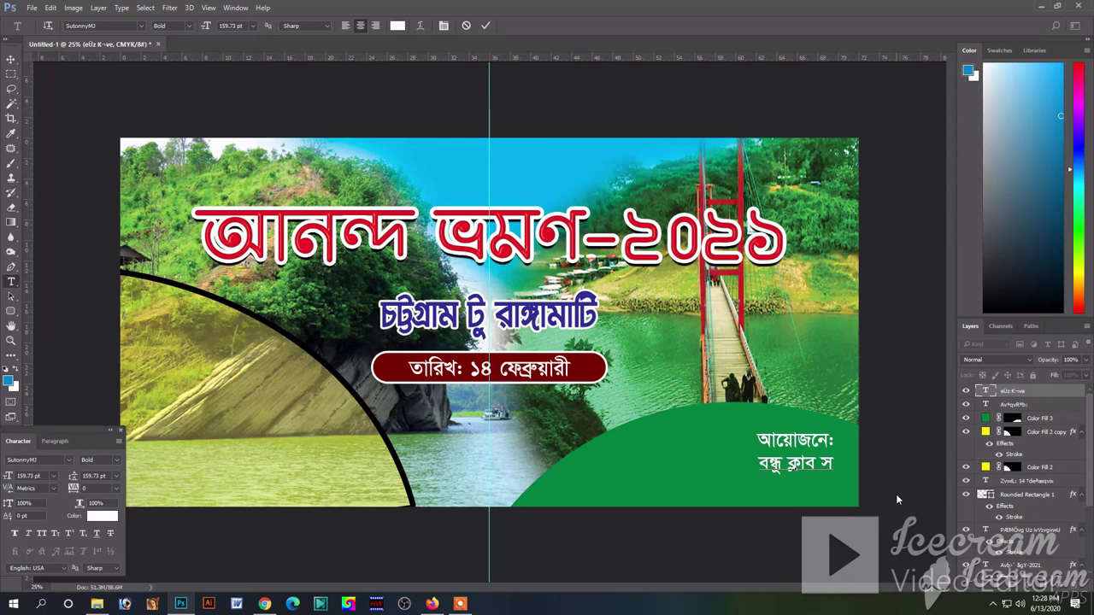
pyautogui.press('BackSpace')
pyautogui.press('BackSpace')
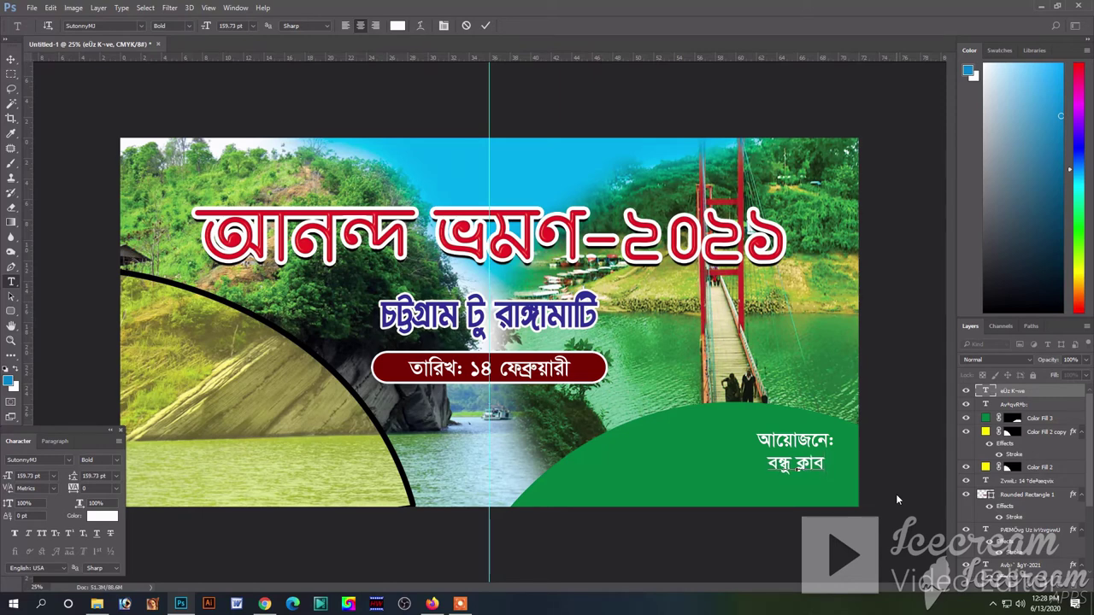
pyautogui.click(486, 24)
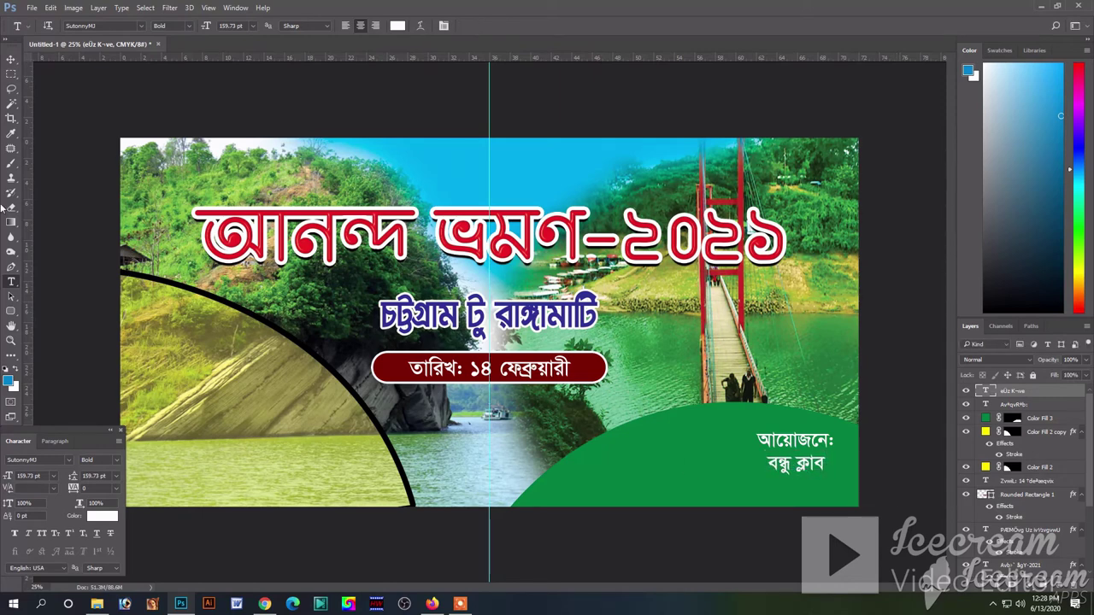
# Step: Scale the club name text up to about 243%
pyautogui.click(11, 59)
pyautogui.hotkey('ctrl', 't')
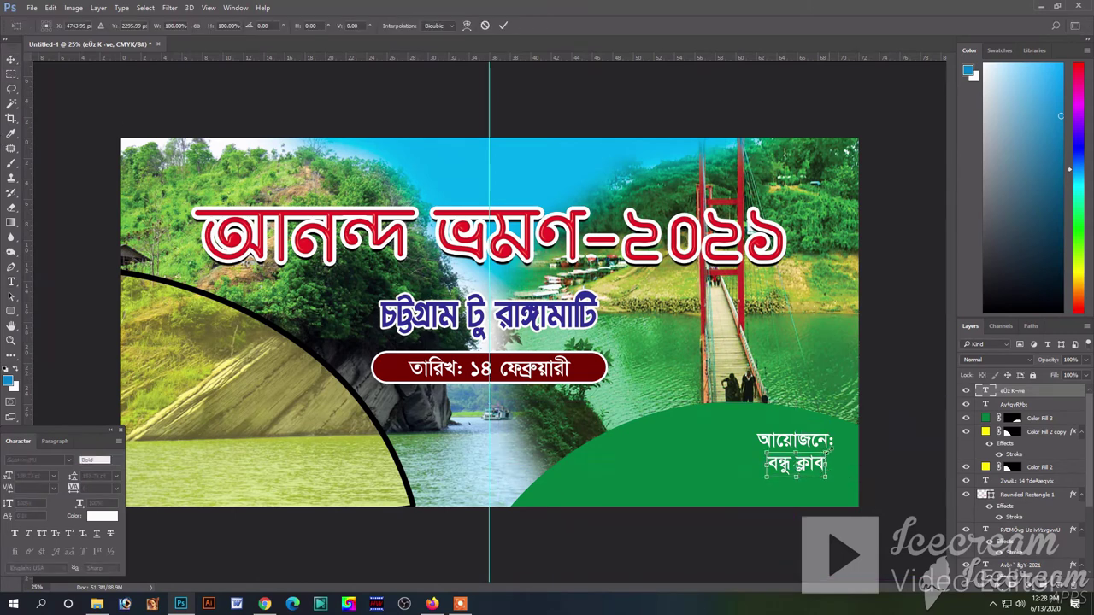
pyautogui.moveTo(842, 450); pyautogui.dragTo(876, 444)
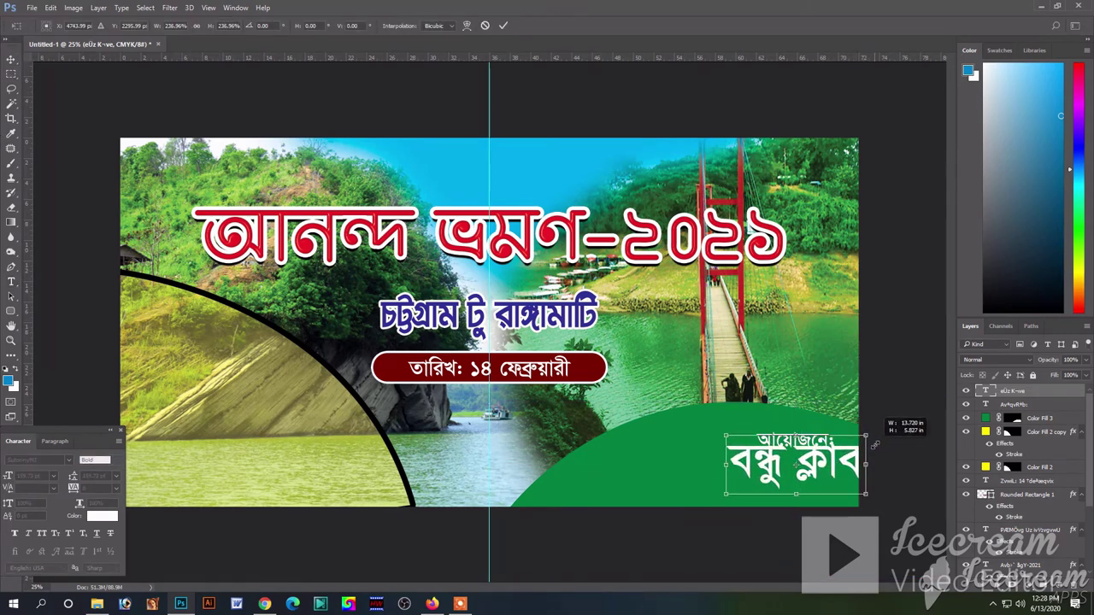
pyautogui.press('Return')
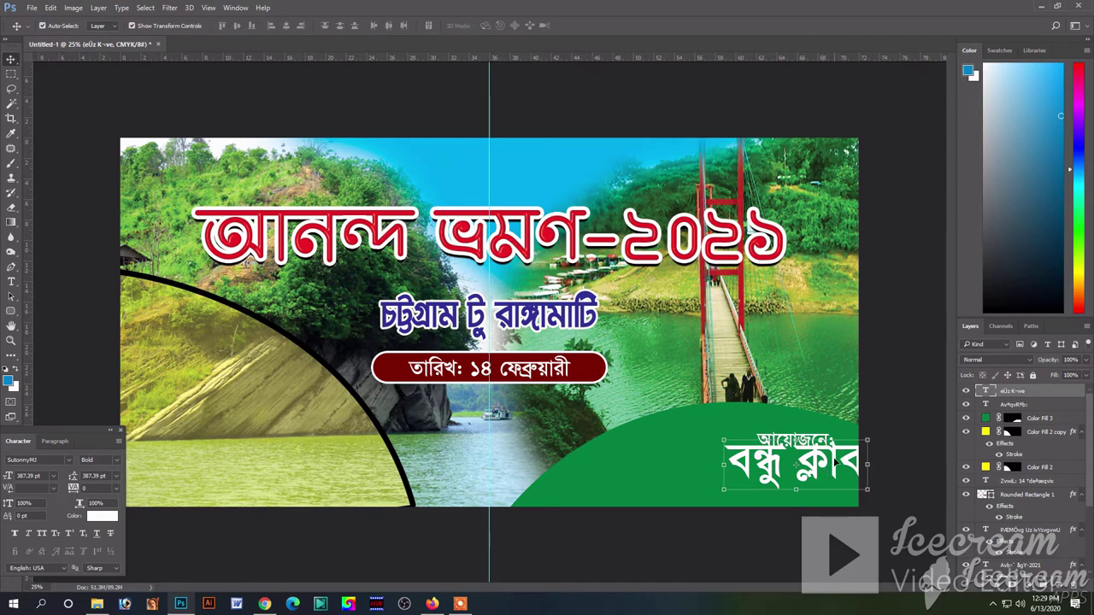
# Step: Position the club name just beneath the আয়োজনে: label on the green curve
pyautogui.moveTo(835, 462)
pyautogui.mouseDown()
pyautogui.moveTo(807, 471)
pyautogui.moveTo(832, 433)
pyautogui.mouseUp()
pyautogui.click(919, 429)
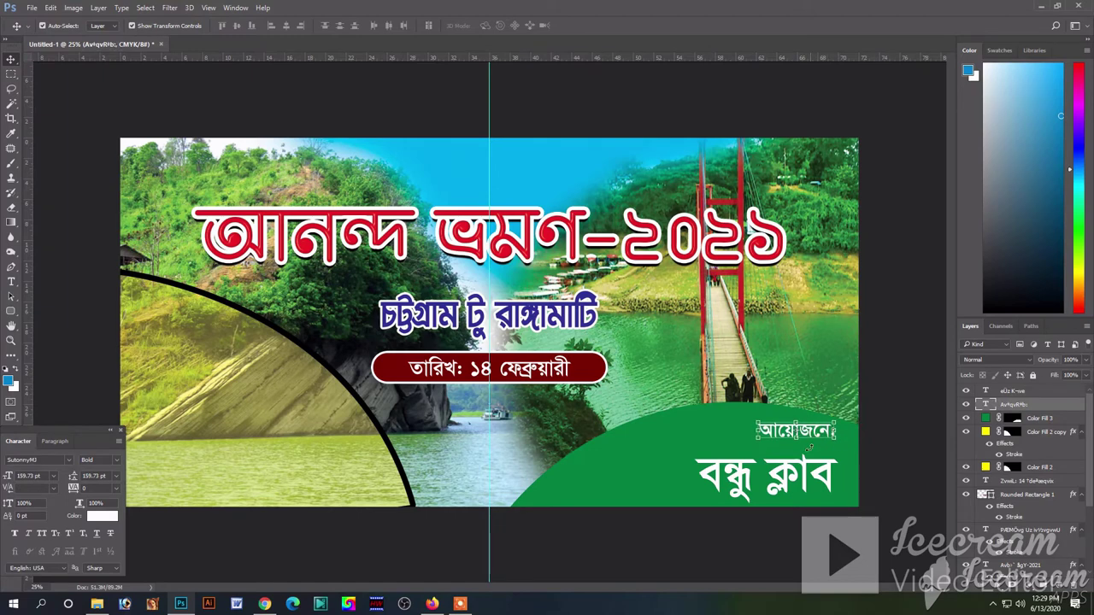
pyautogui.click(810, 470)
pyautogui.moveTo(809, 470); pyautogui.dragTo(809, 461)
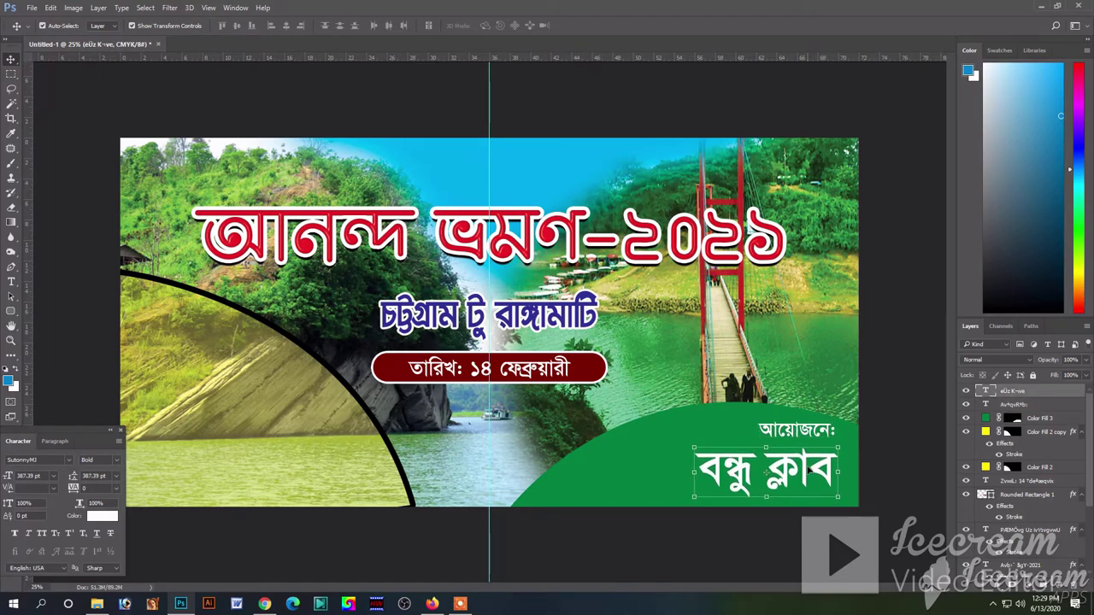
pyautogui.hotkey('shift', 'Down')
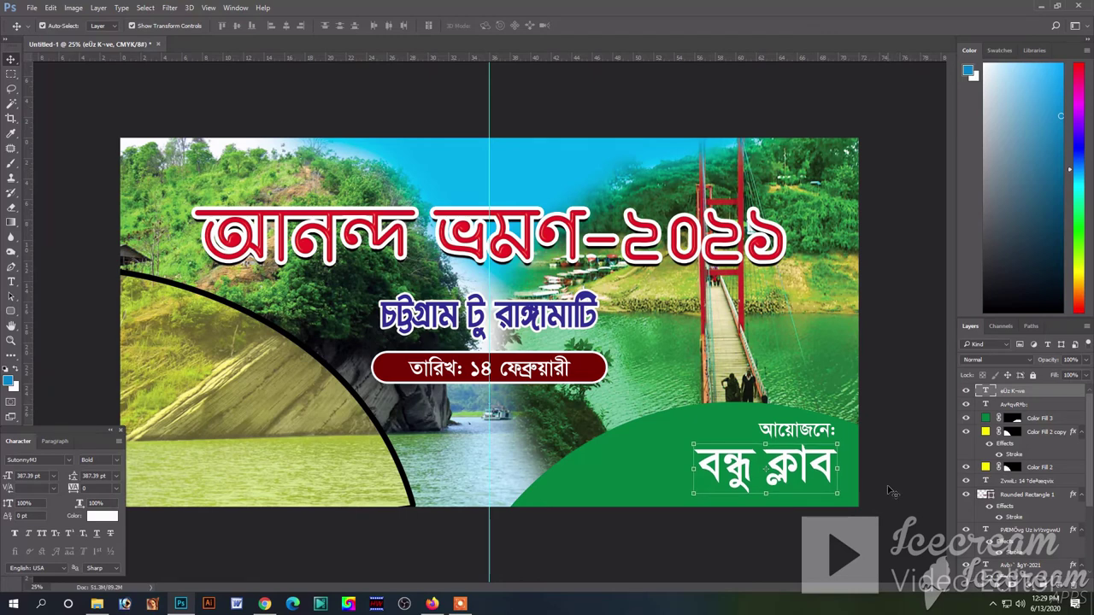
pyautogui.hotkey('shift', 'Left')
pyautogui.hotkey('shift', 'Left')
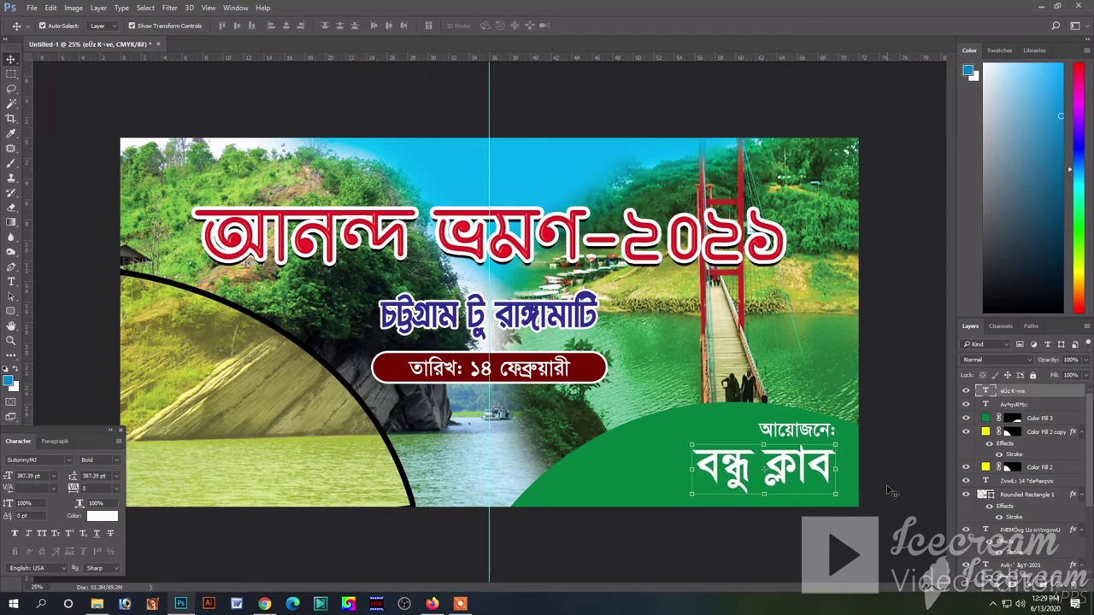
pyautogui.click(889, 488)
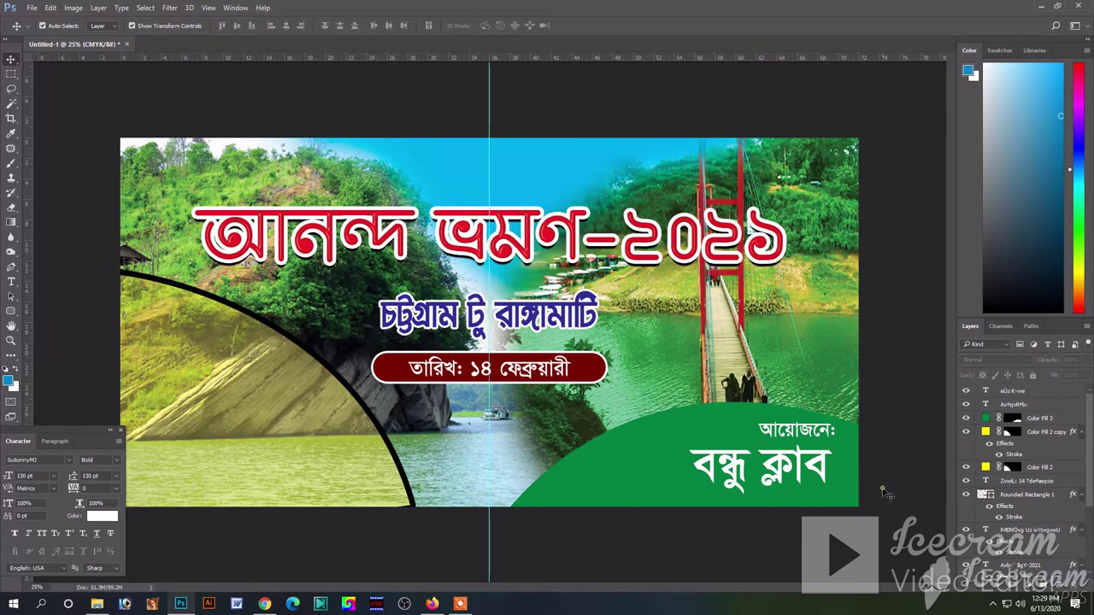
# Step: Fill a thin strip under the আয়োজনে: label with a white Solid Color layer
pyautogui.click(11, 73)
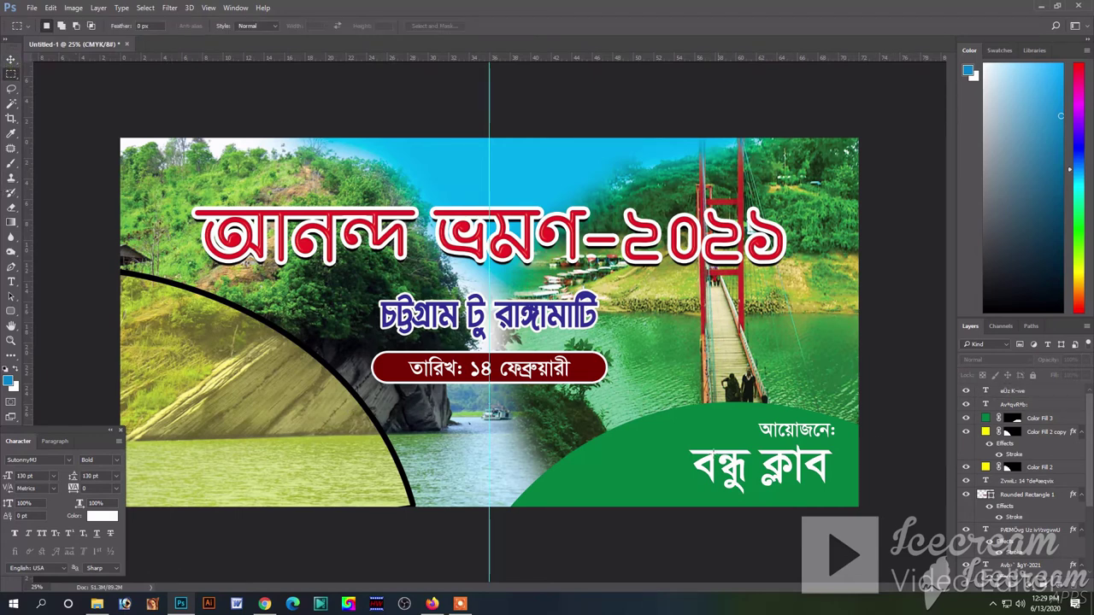
pyautogui.moveTo(737, 439); pyautogui.dragTo(868, 443)
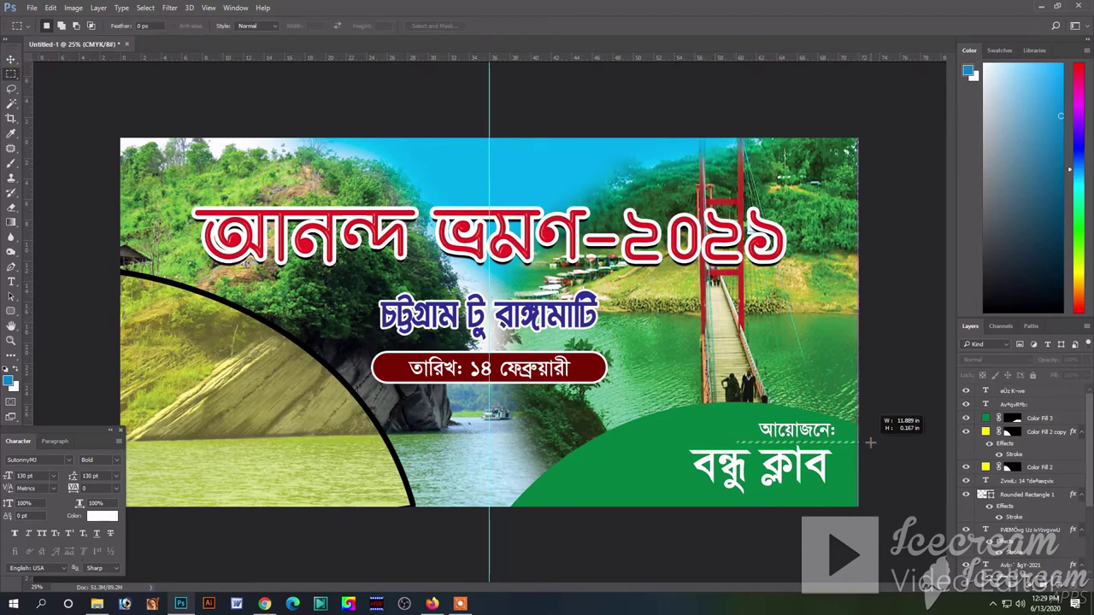
pyautogui.click(1027, 586)
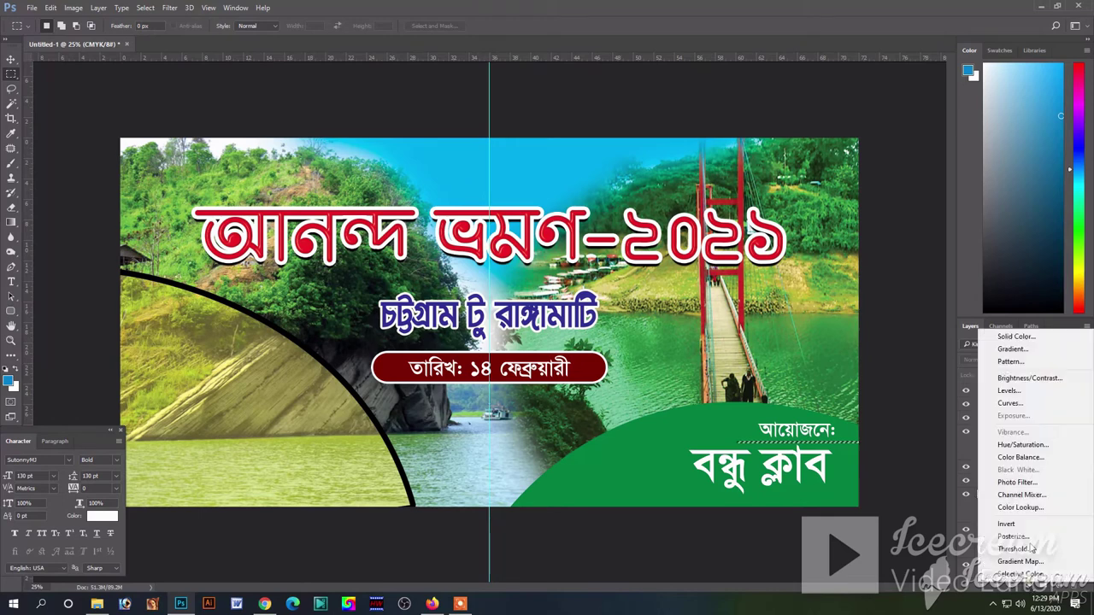
pyautogui.click(1016, 337)
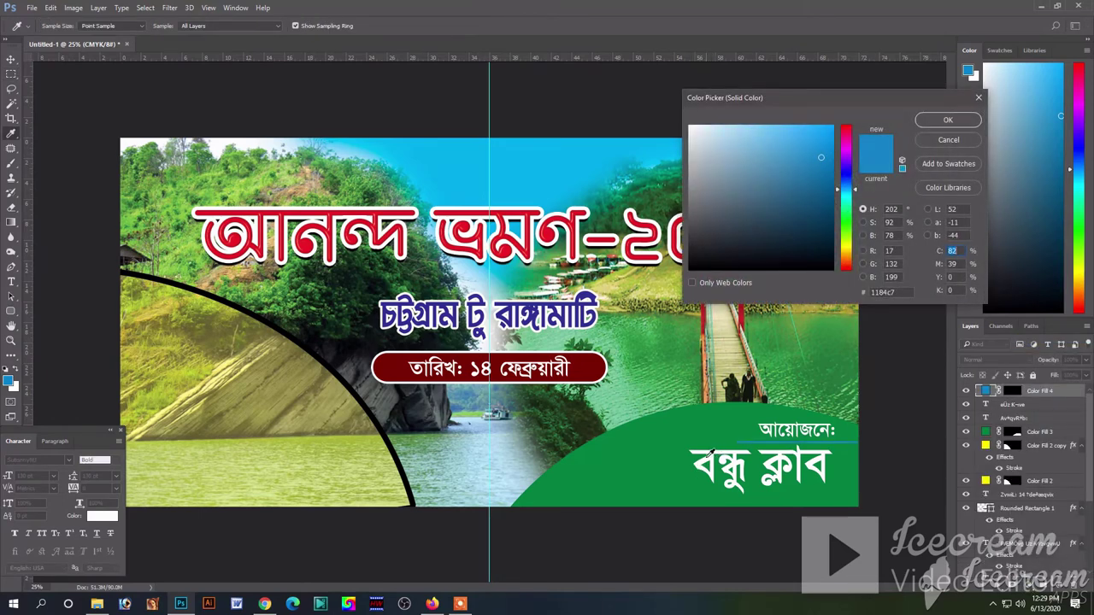
pyautogui.click(714, 456)
pyautogui.press('Return')
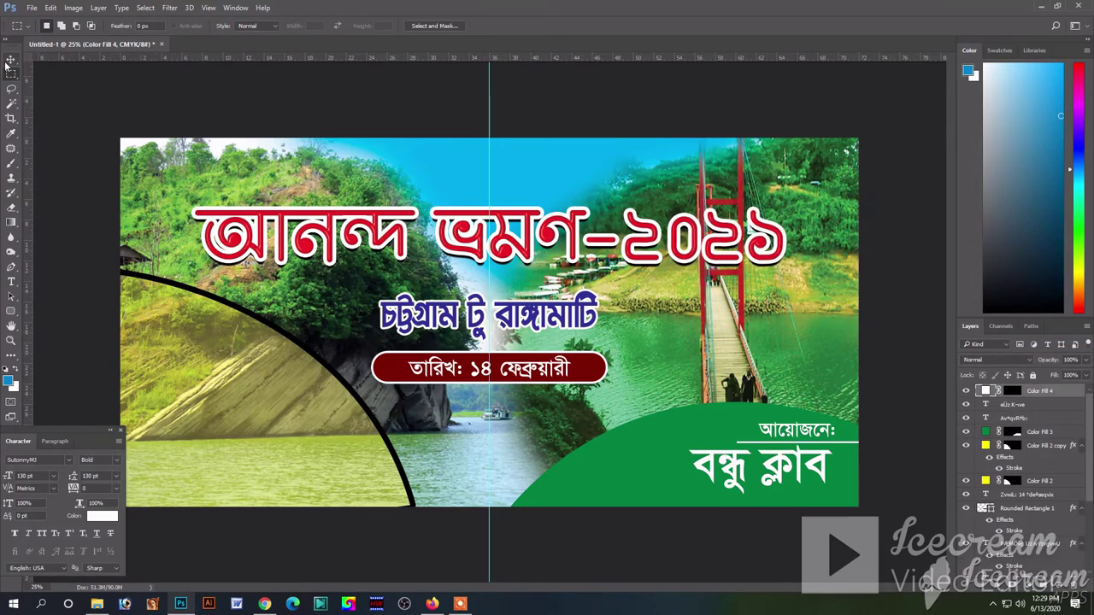
# Step: Nudge the white line three pixels to the right
pyautogui.click(11, 59)
pyautogui.press('Right')
pyautogui.press('Right')
pyautogui.press('Right')
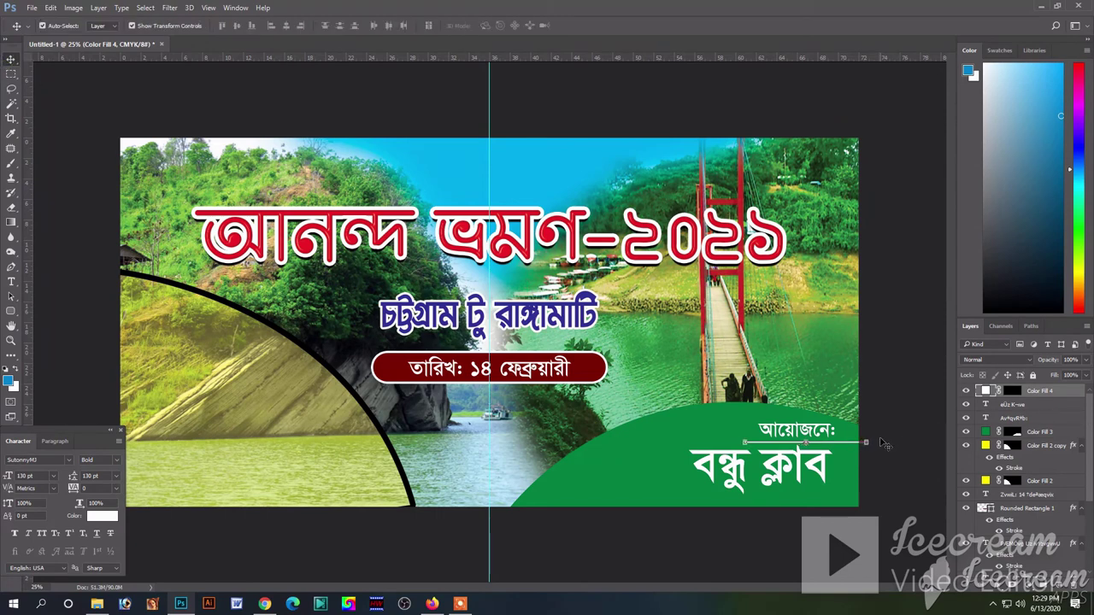
pyautogui.press('Right')
pyautogui.press('Right')
pyautogui.press('Right')
pyautogui.press('Right')
pyautogui.press('Right')
pyautogui.press('Right')
pyautogui.press('Right')
pyautogui.press('Right')
pyautogui.press('Right')
pyautogui.press('Right')
pyautogui.press('Right')
pyautogui.press('Right')
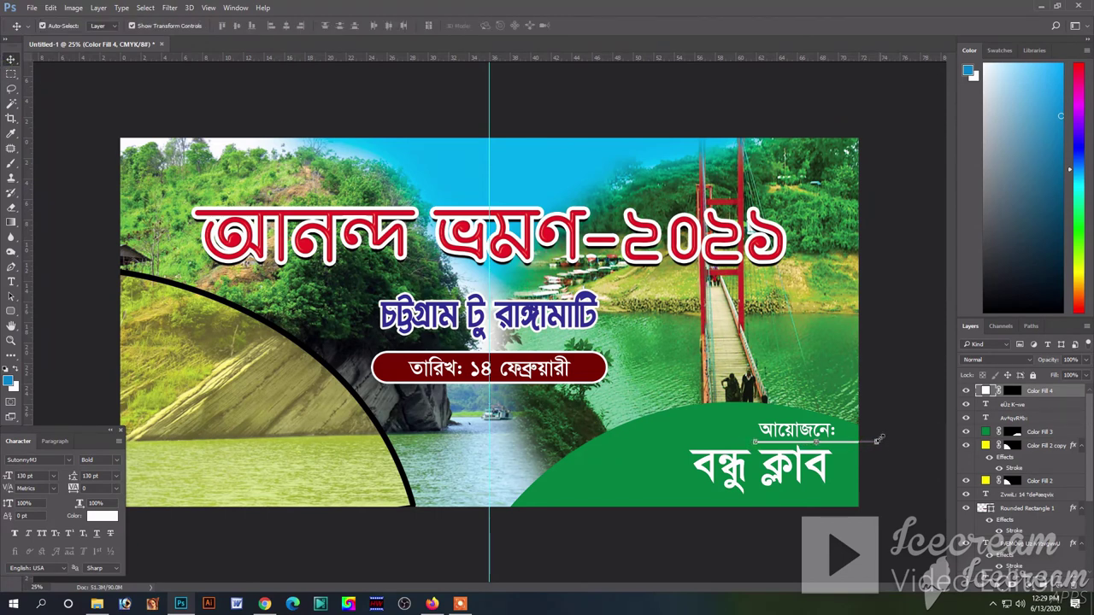
pyautogui.press('Right')
pyautogui.press('Right')
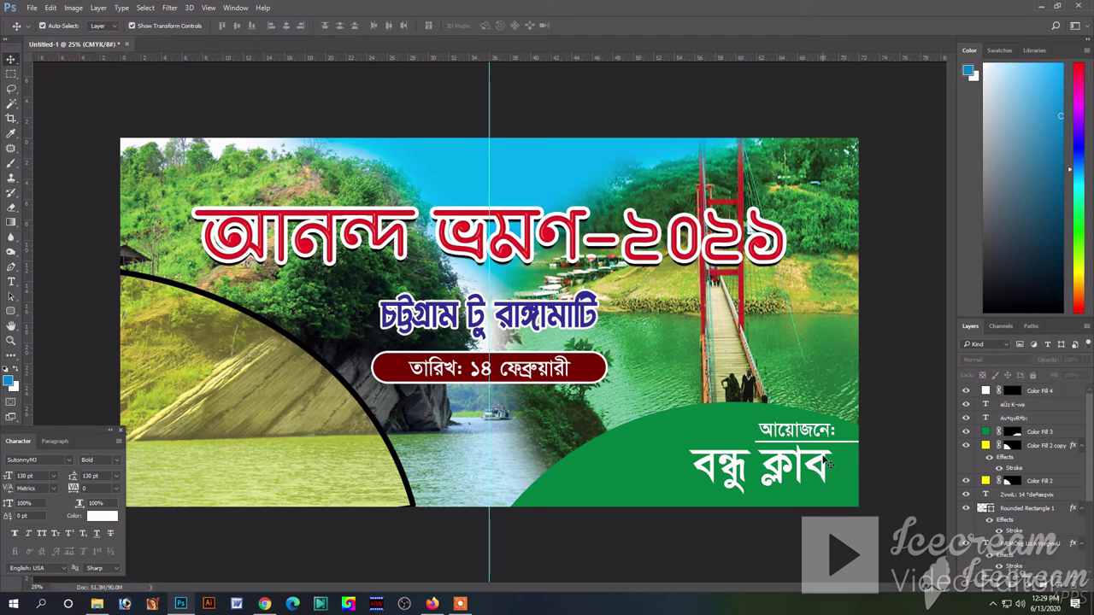
pyautogui.click(819, 469)
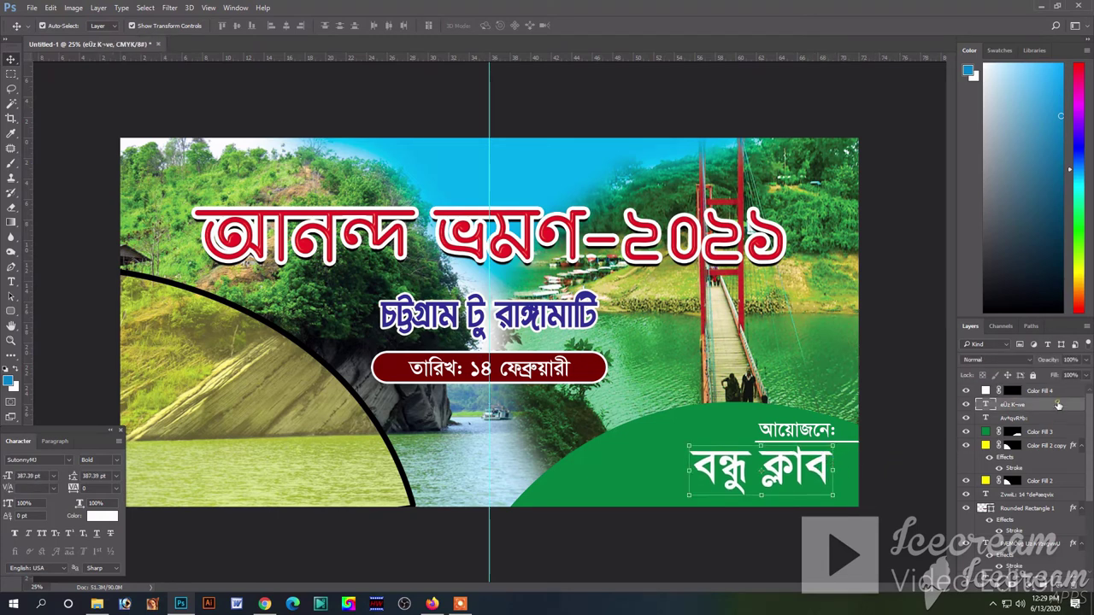
# Step: Give the club name a 5 px black stroke and a drop shadow with reduced distance and spread
pyautogui.doubleClick(1058, 405)
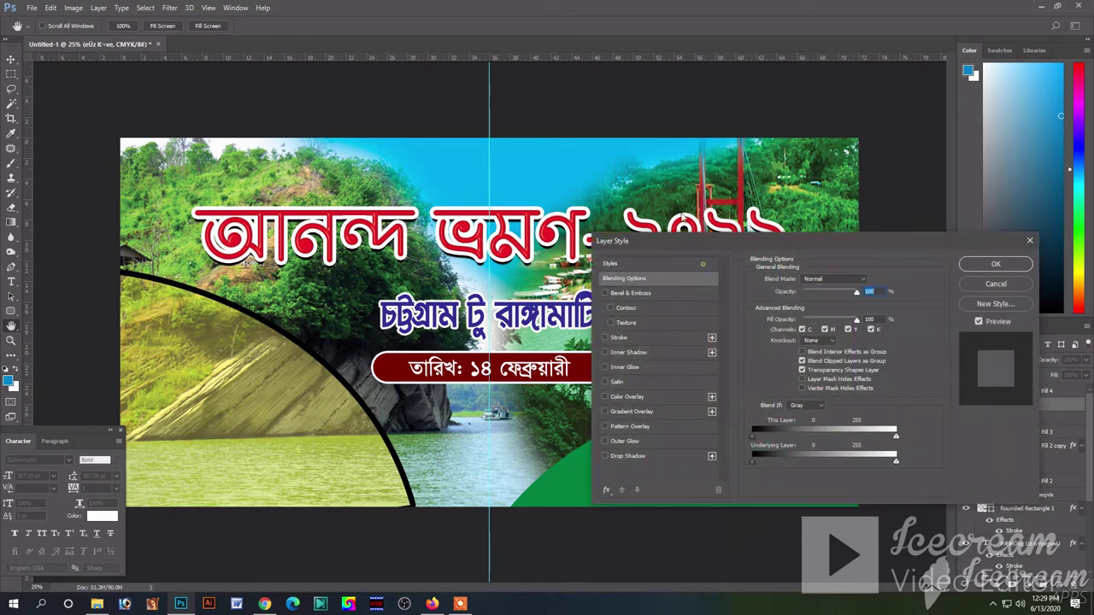
pyautogui.moveTo(667, 261); pyautogui.dragTo(586, 121)
pyautogui.click(530, 223)
pyautogui.click(548, 221)
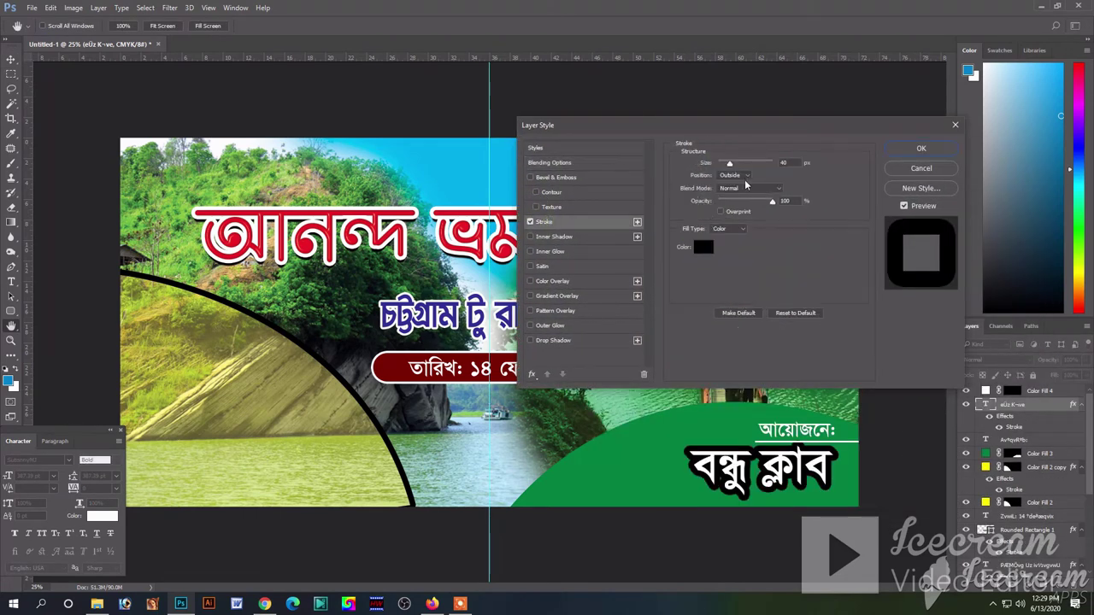
pyautogui.moveTo(734, 164); pyautogui.dragTo(722, 164)
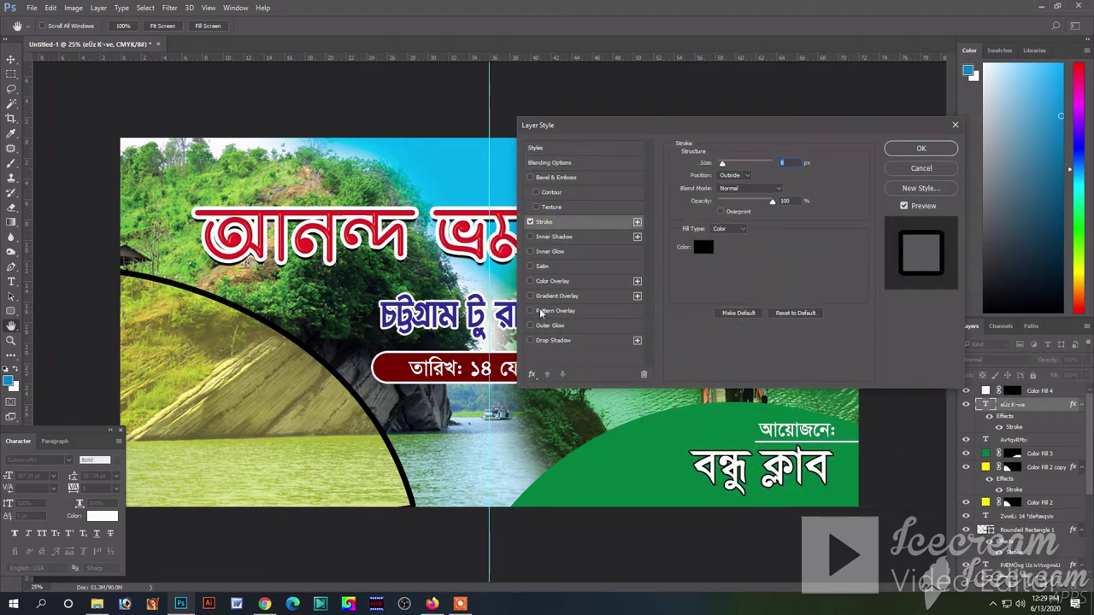
pyautogui.click(530, 340)
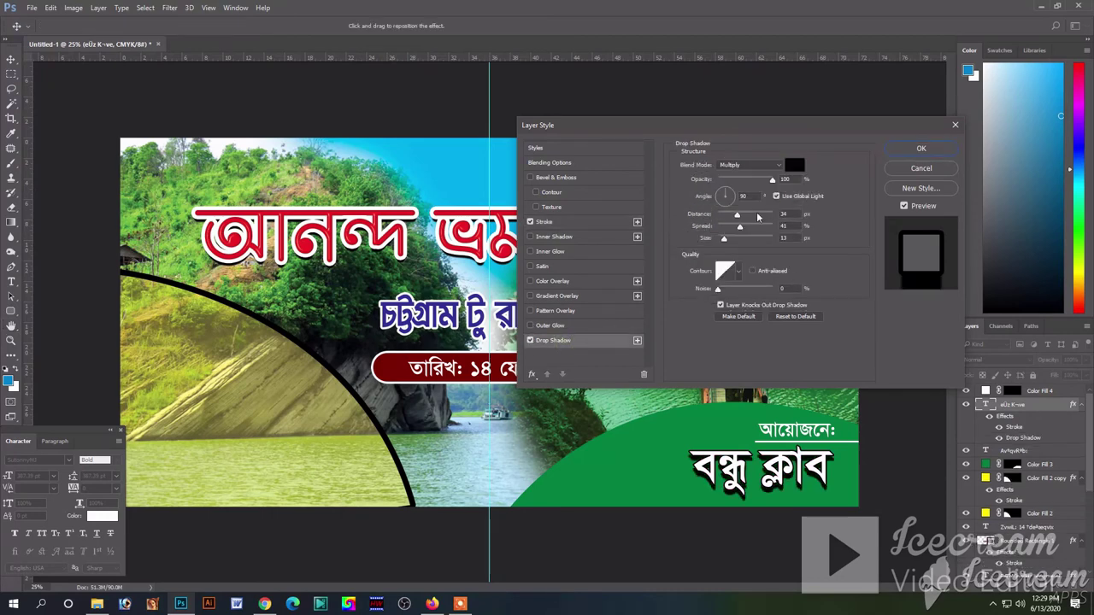
pyautogui.moveTo(738, 216); pyautogui.dragTo(730, 219)
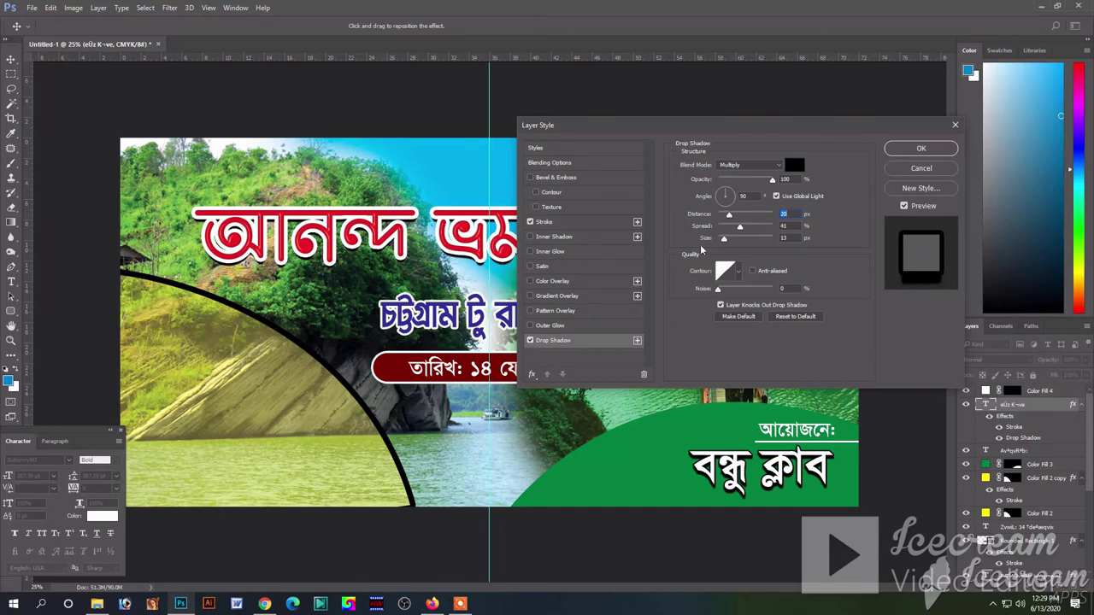
pyautogui.moveTo(739, 226); pyautogui.dragTo(732, 229)
pyautogui.click(551, 221)
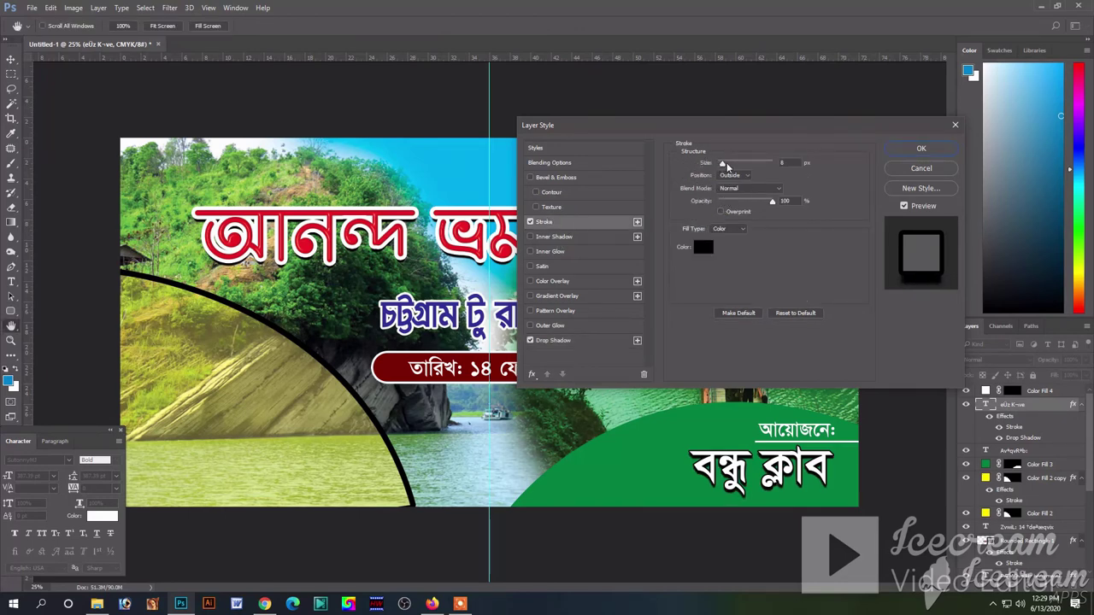
pyautogui.doubleClick(793, 162)
pyautogui.write('5')
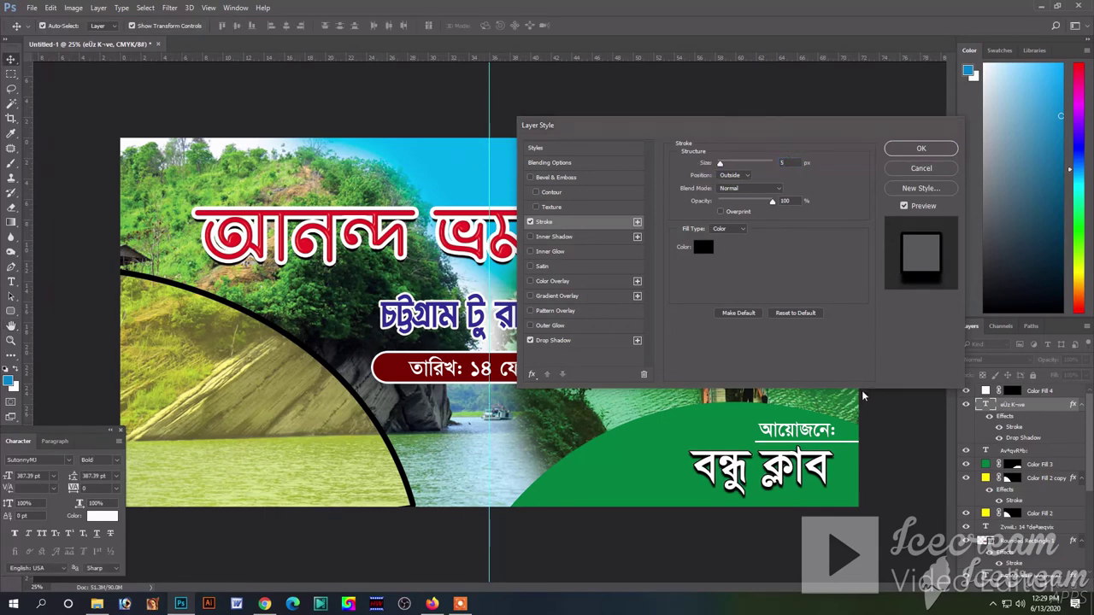
pyautogui.press('Return')
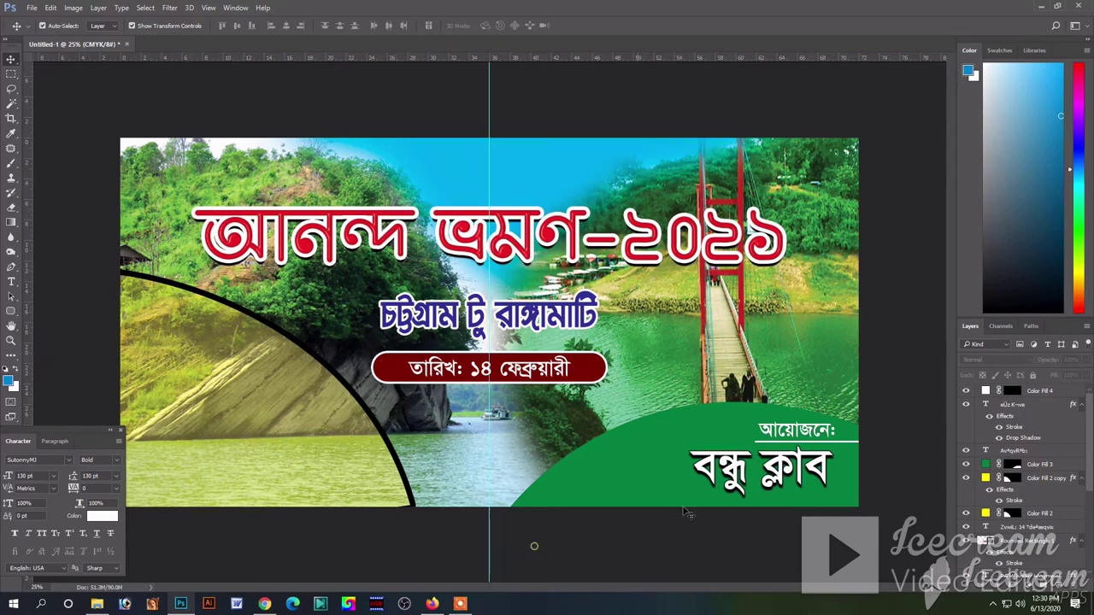
# Step: Alt-drag a copy of the আয়োজনে: heading to the banner's left side and begin editing it
pyautogui.moveTo(814, 434); pyautogui.dragTo(225, 438)
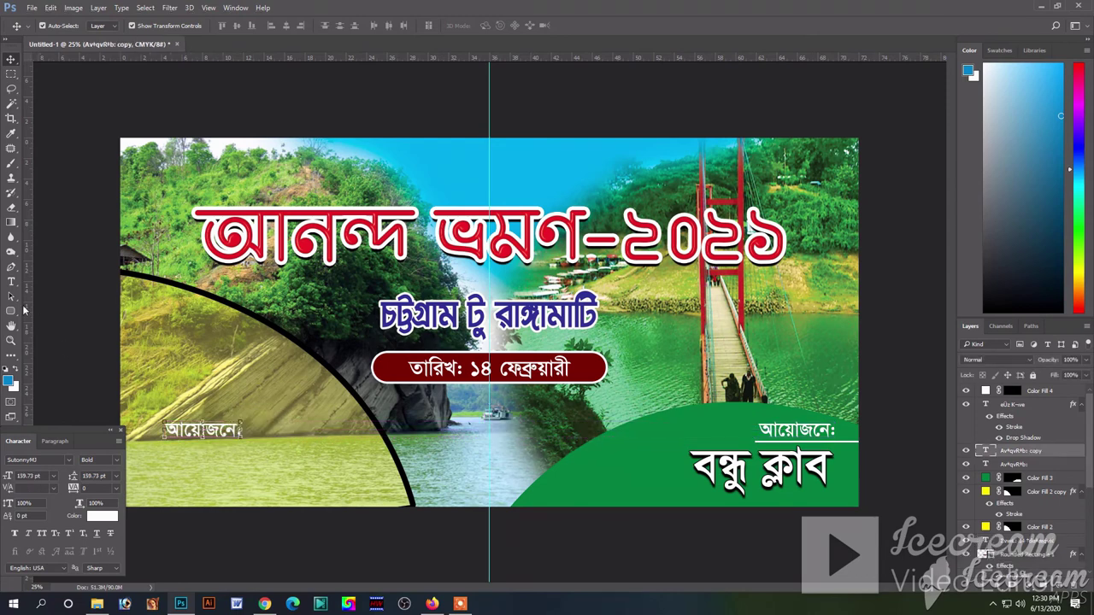
pyautogui.press('t')
pyautogui.click(208, 432)
# Step: Replace the copied text with the first slogan line 'আমরা বন্ধু পরিবার'
pyautogui.hotkey('ctrl', 'a')
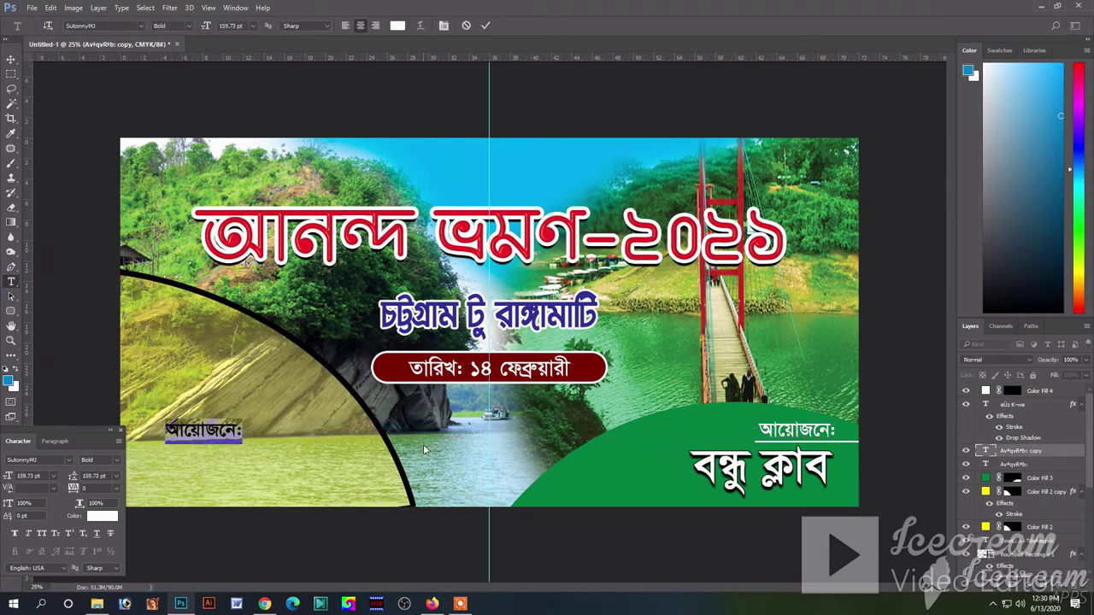
pyautogui.write('Avgiv')
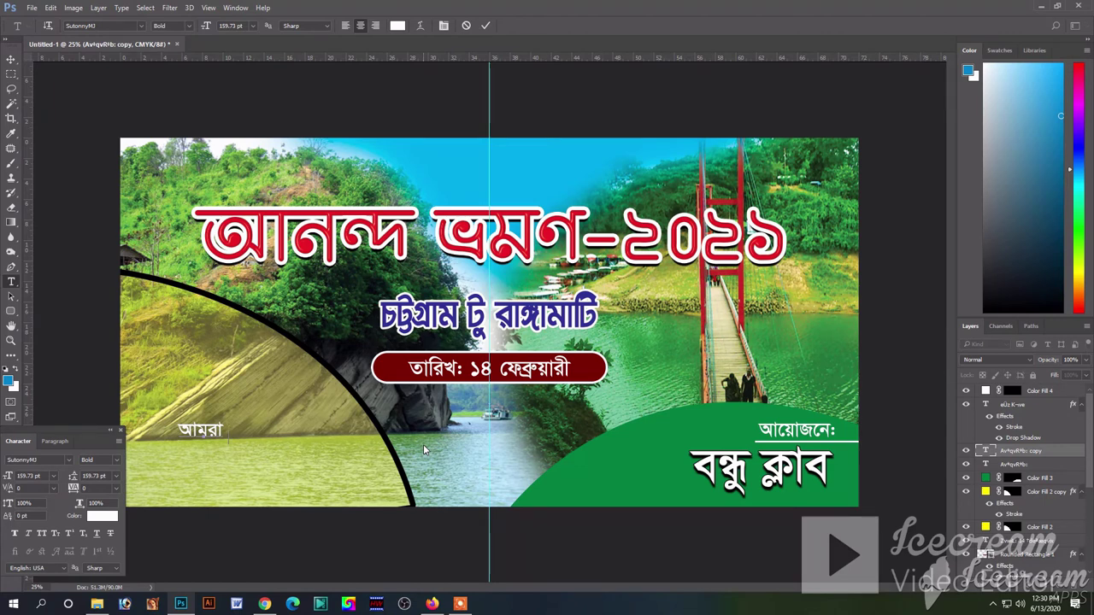
pyautogui.write('বন')
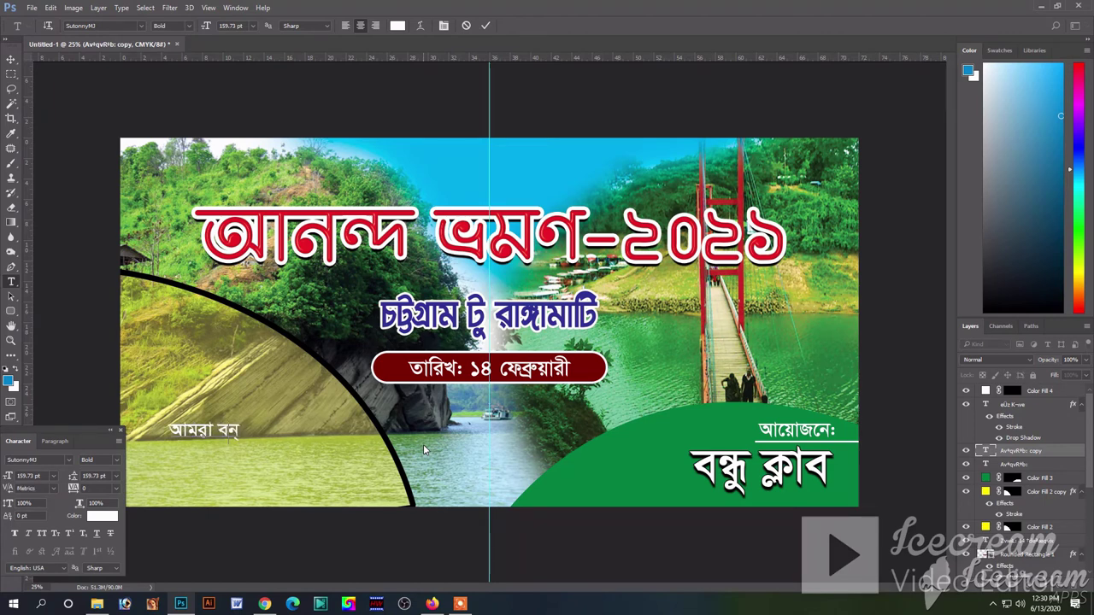
pyautogui.press('BackSpace')
pyautogui.press('BackSpace')
pyautogui.write('ঘ')
pyautogui.press('BackSpace')
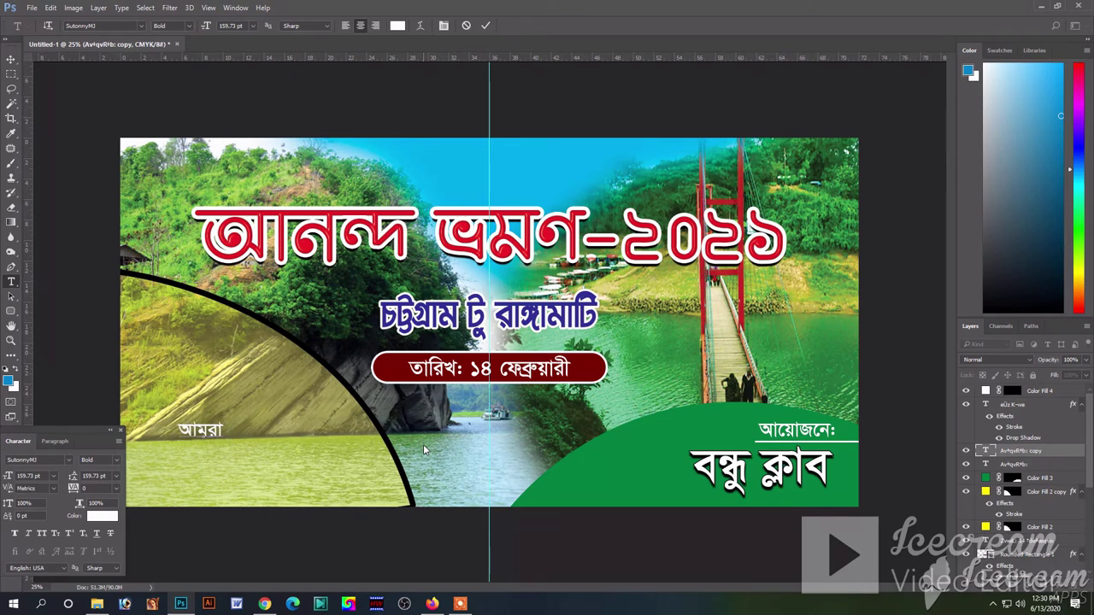
pyautogui.write('বন্ধ')
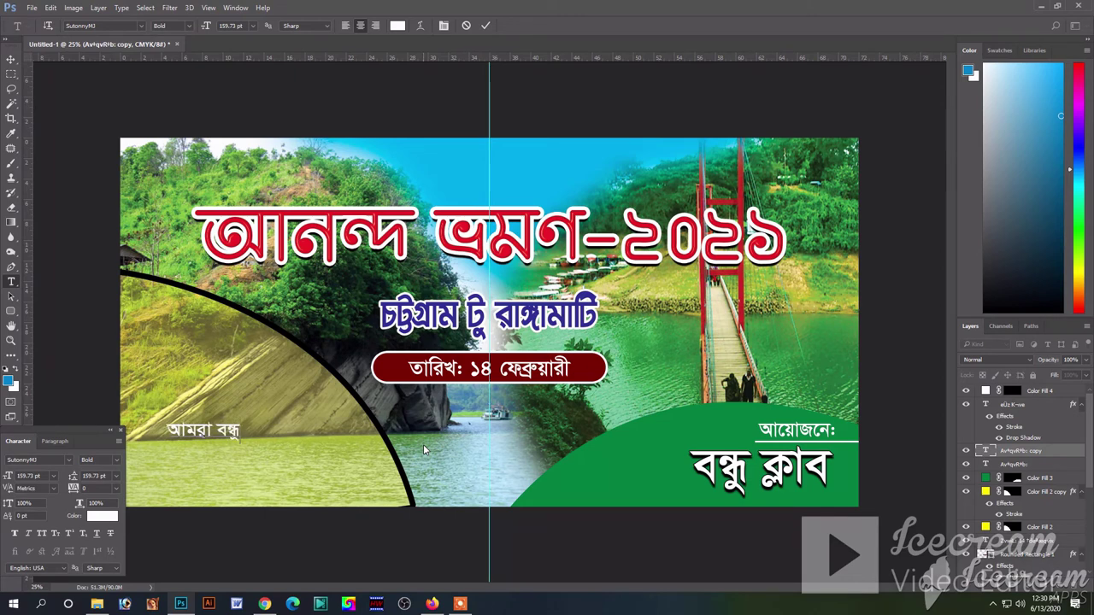
pyautogui.write('ু')
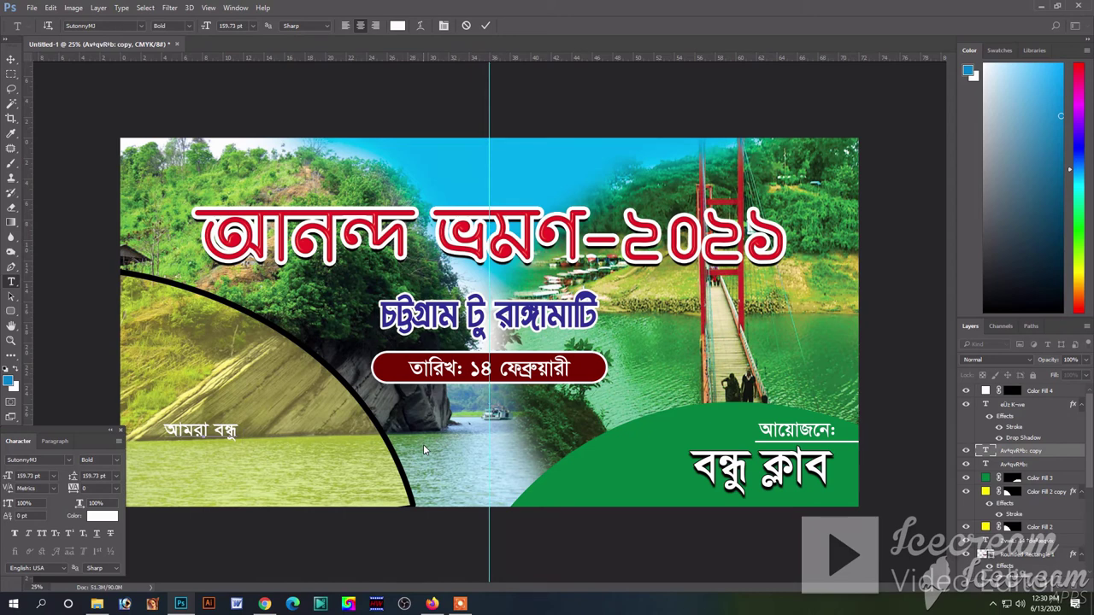
pyautogui.write(' পরিবার')
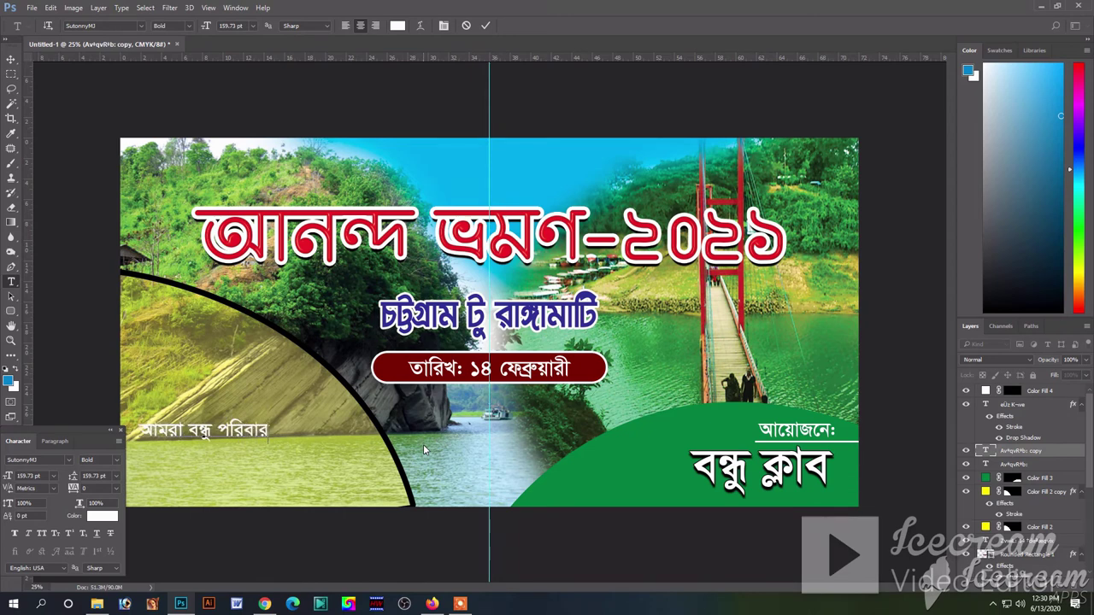
# Step: Add the second slogan line 'এগিয়ে যাই দুর্নিবার...', fixing typos
pyautogui.press('Return')
pyautogui.write('এ')
pyautogui.write('গিয়')
pyautogui.write('ে য')
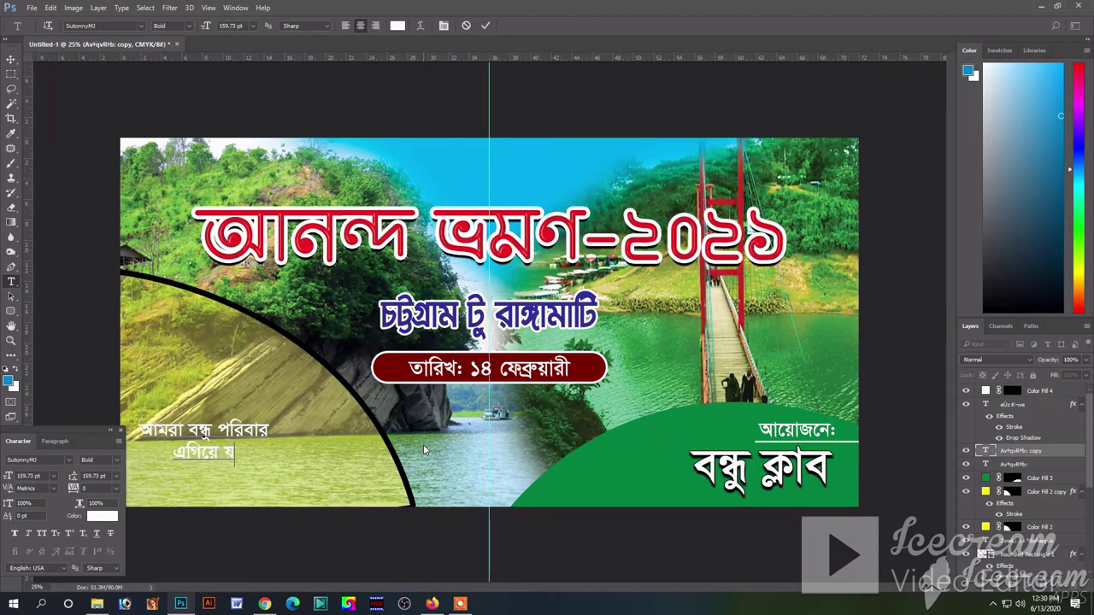
pyautogui.write('াই')
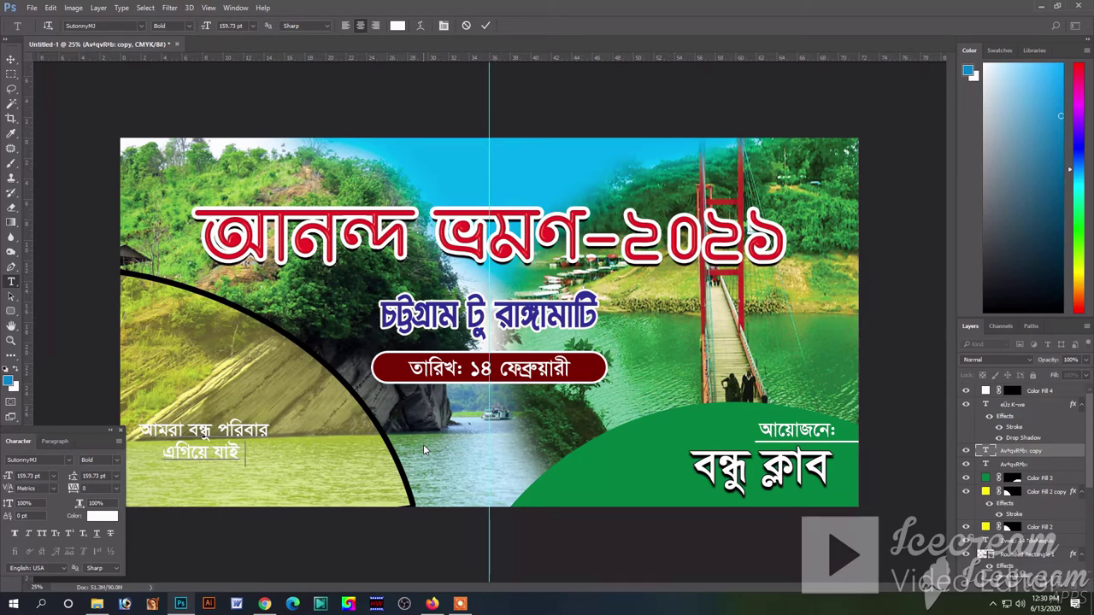
pyautogui.write(' দর্')
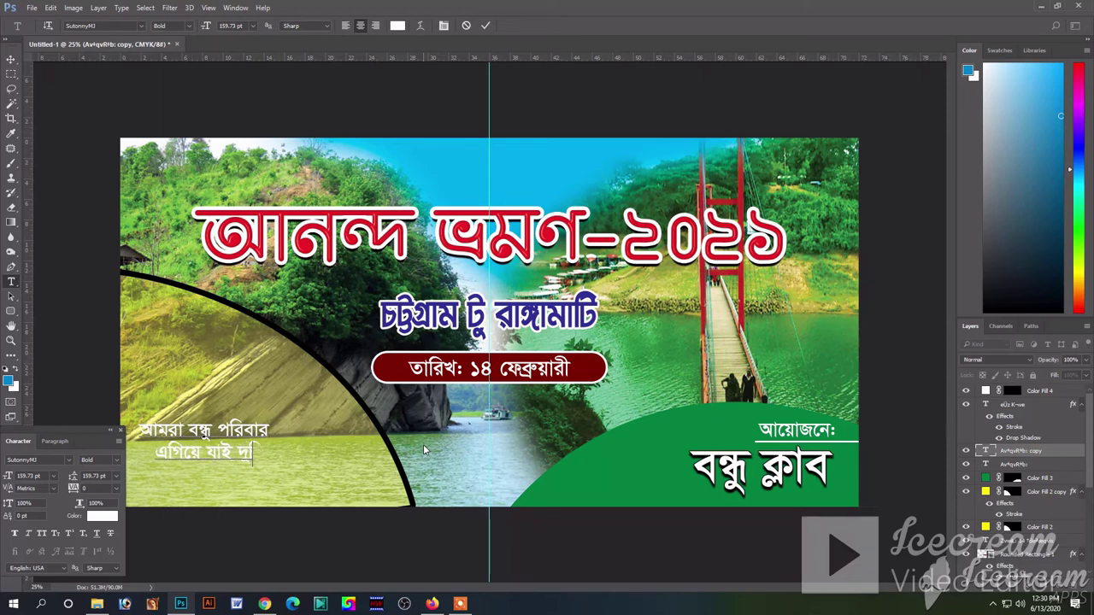
pyautogui.press('BackSpace')
pyautogui.press('BackSpace')
pyautogui.press('BackSpace')
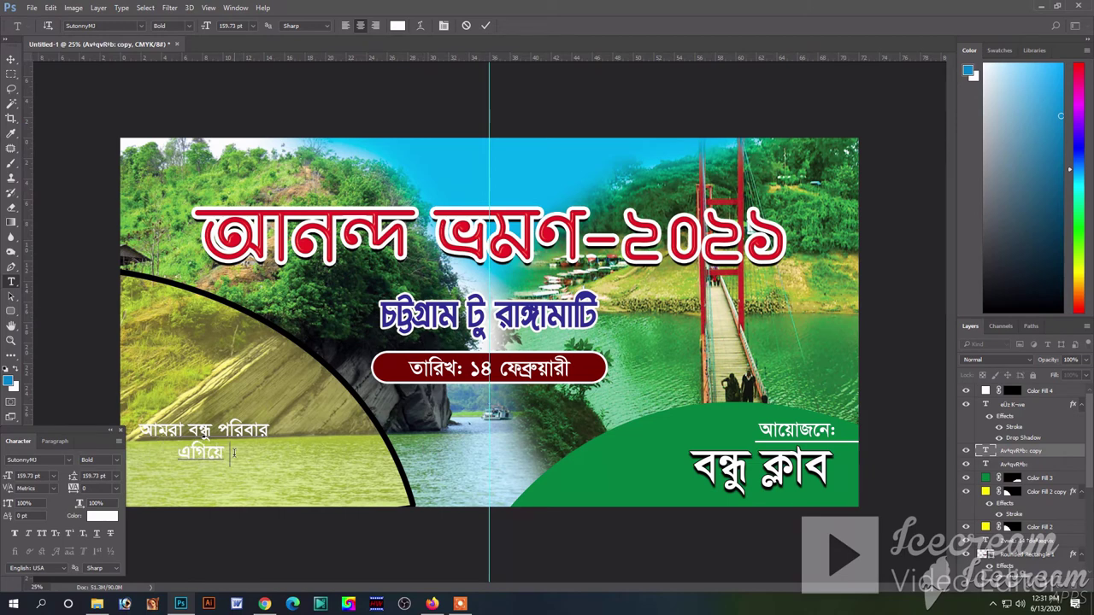
pyautogui.write('যাই দুর্নিবার')
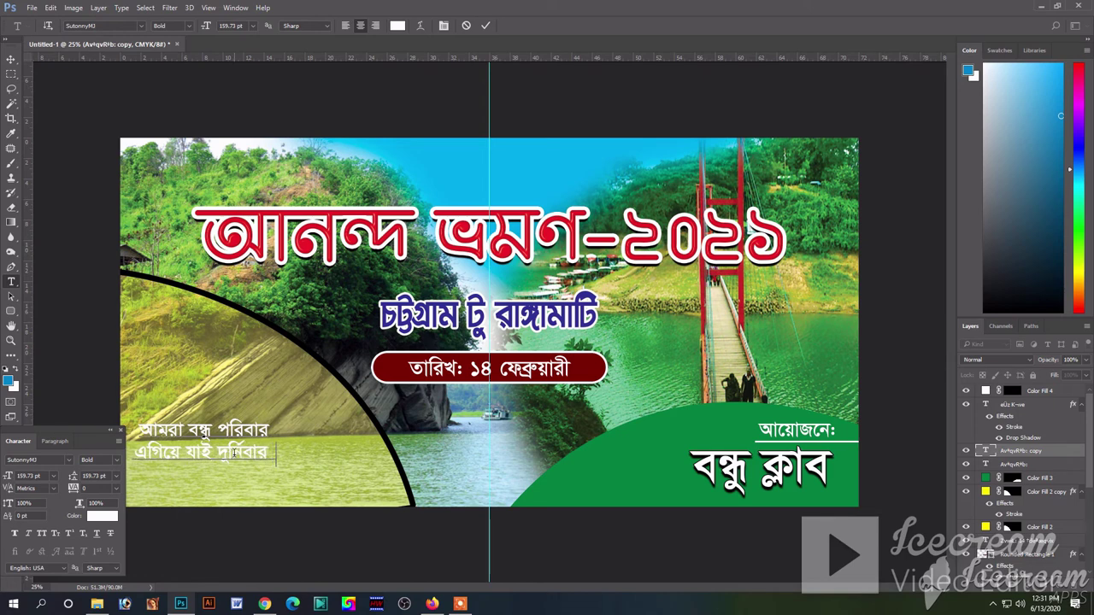
pyautogui.write(' ...')
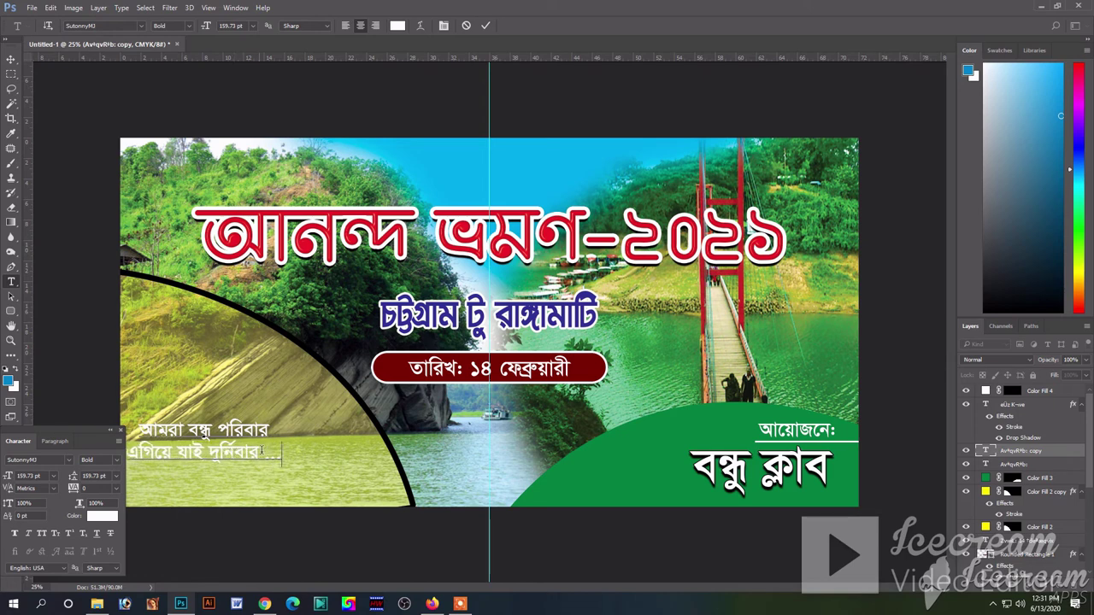
pyautogui.press('BackSpace')
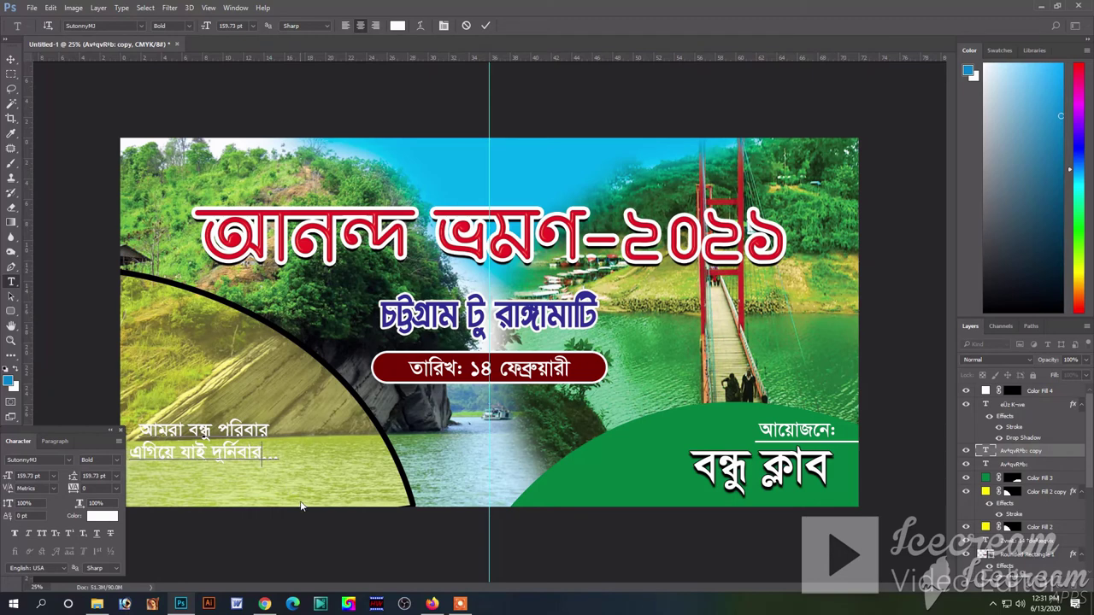
# Step: Commit the slogan text and shift it rightward within the left triangle
pyautogui.click(12, 62)
pyautogui.moveTo(261, 431); pyautogui.dragTo(298, 429)
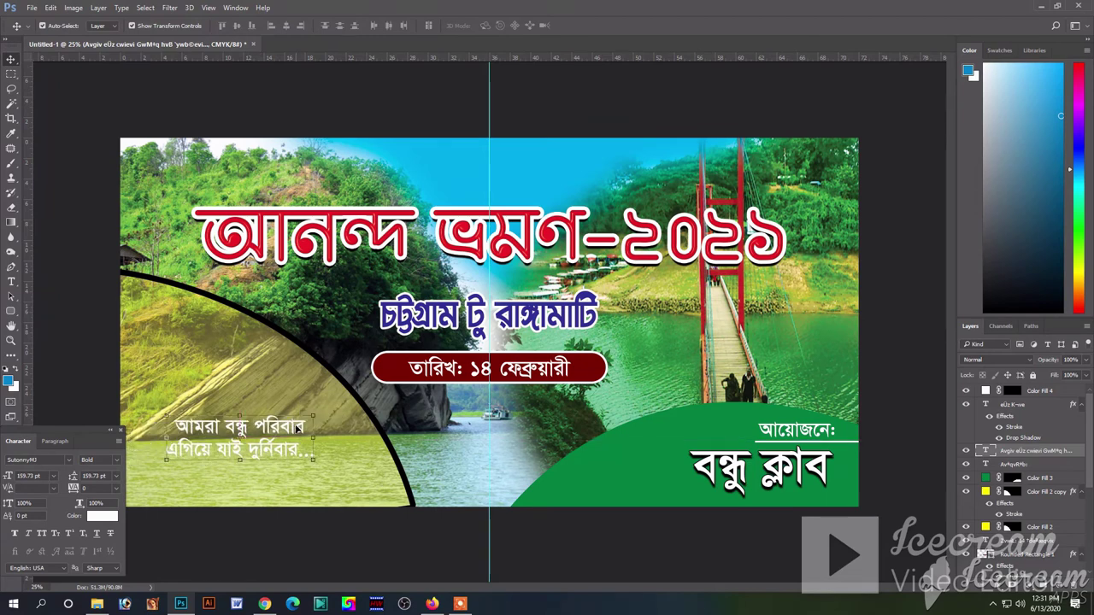
pyautogui.moveTo(285, 434); pyautogui.dragTo(290, 434)
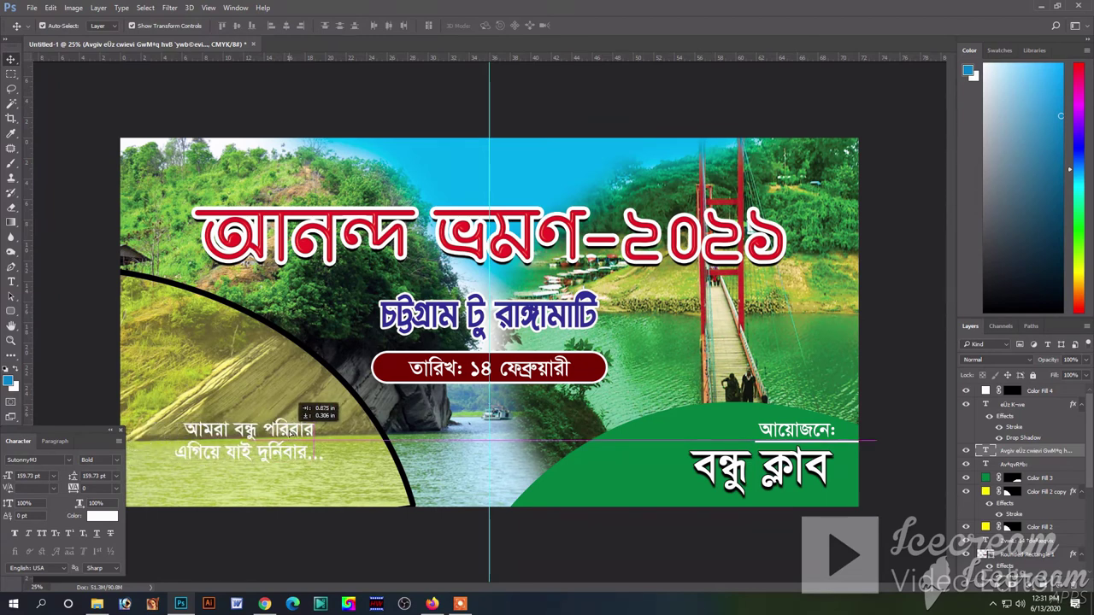
# Step: Scale the slogan up to about 120% with Free Transform
pyautogui.hotkey('ctrl', 't')
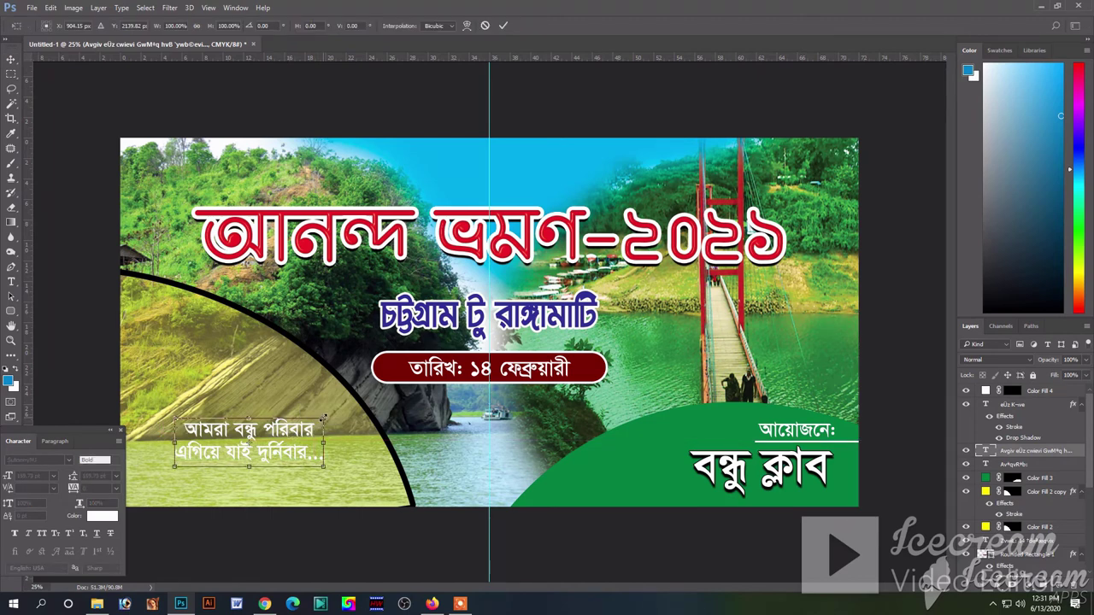
pyautogui.moveTo(324, 418); pyautogui.dragTo(339, 414)
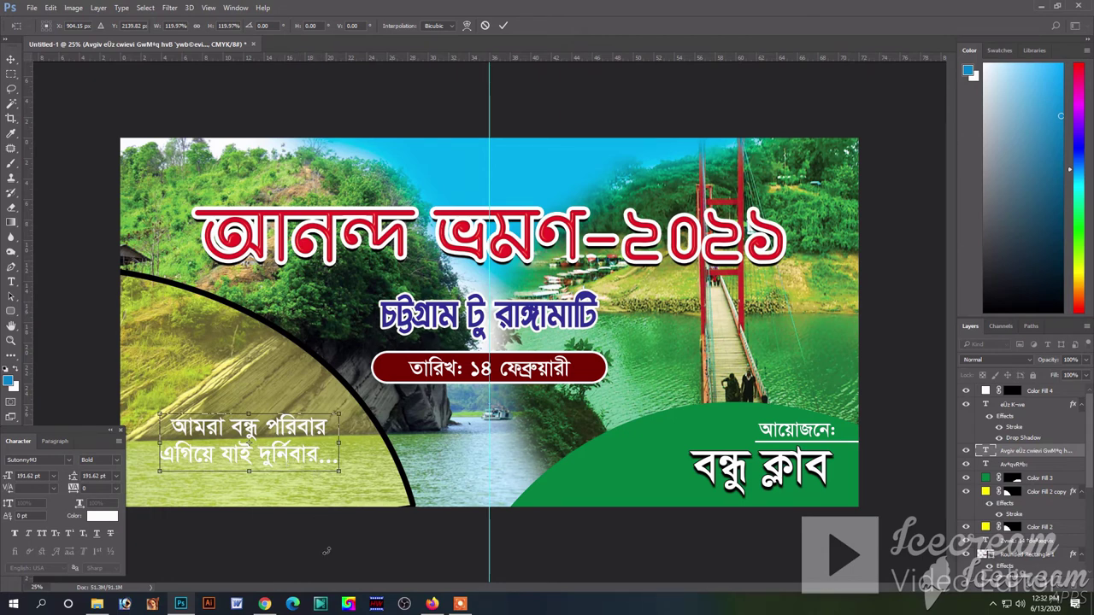
pyautogui.press('Return')
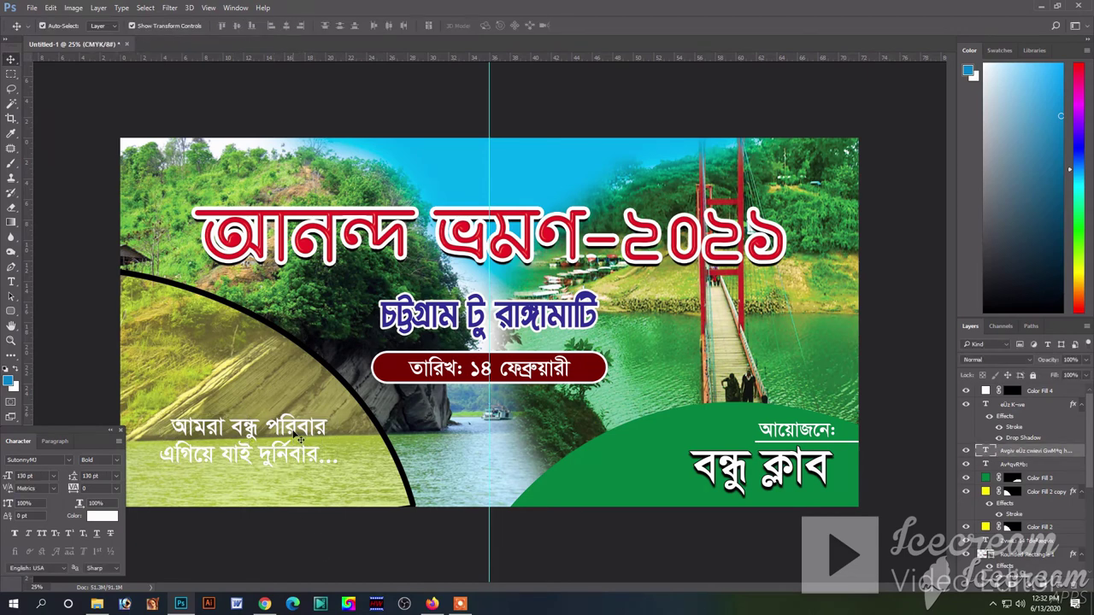
# Step: Recolour the Color Fill 2 copy triangle fill red by setting magenta to 100
pyautogui.click(315, 549)
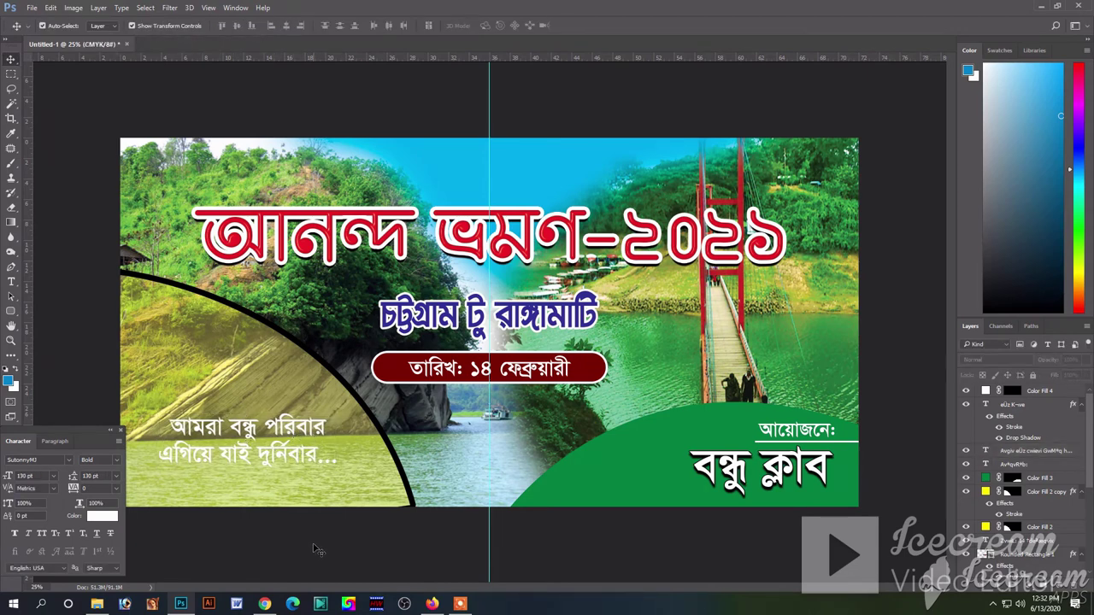
pyautogui.click(335, 494)
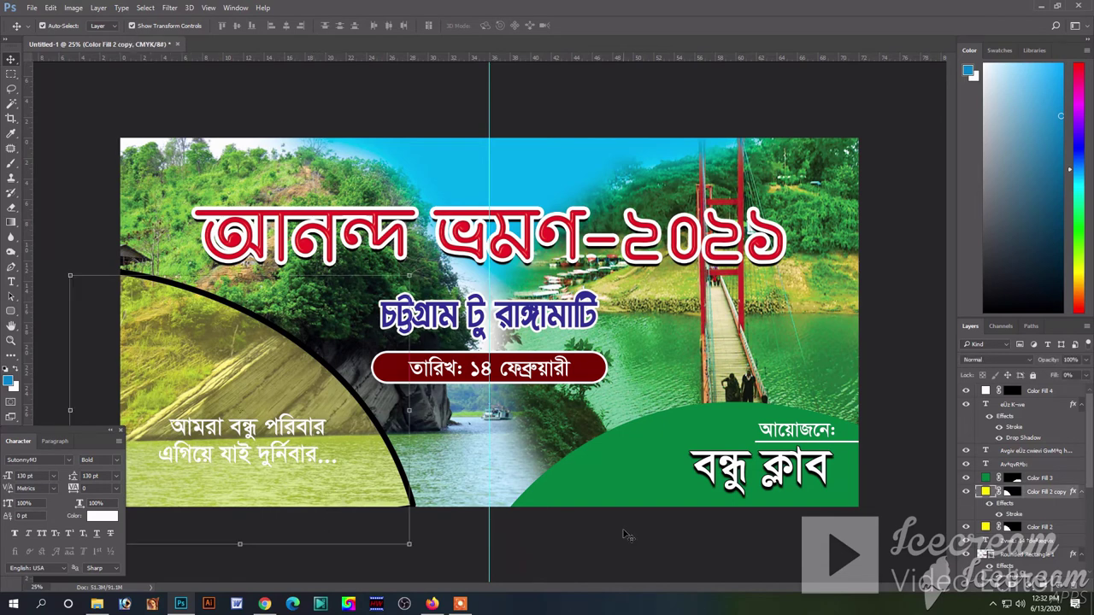
pyautogui.doubleClick(986, 492)
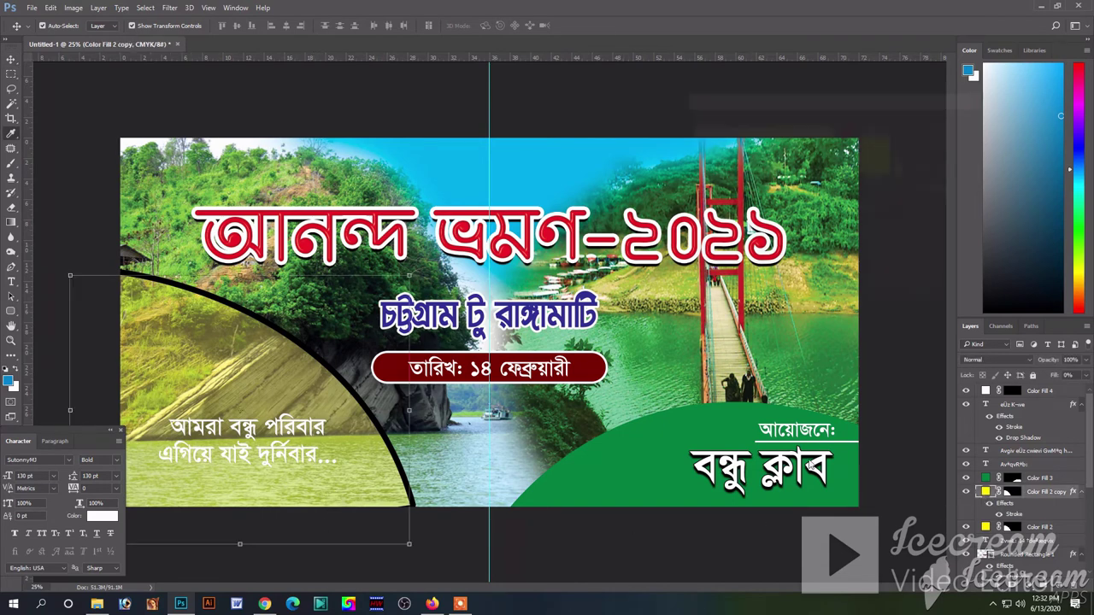
pyautogui.press('Tab')
pyautogui.write('100')
pyautogui.press('Tab')
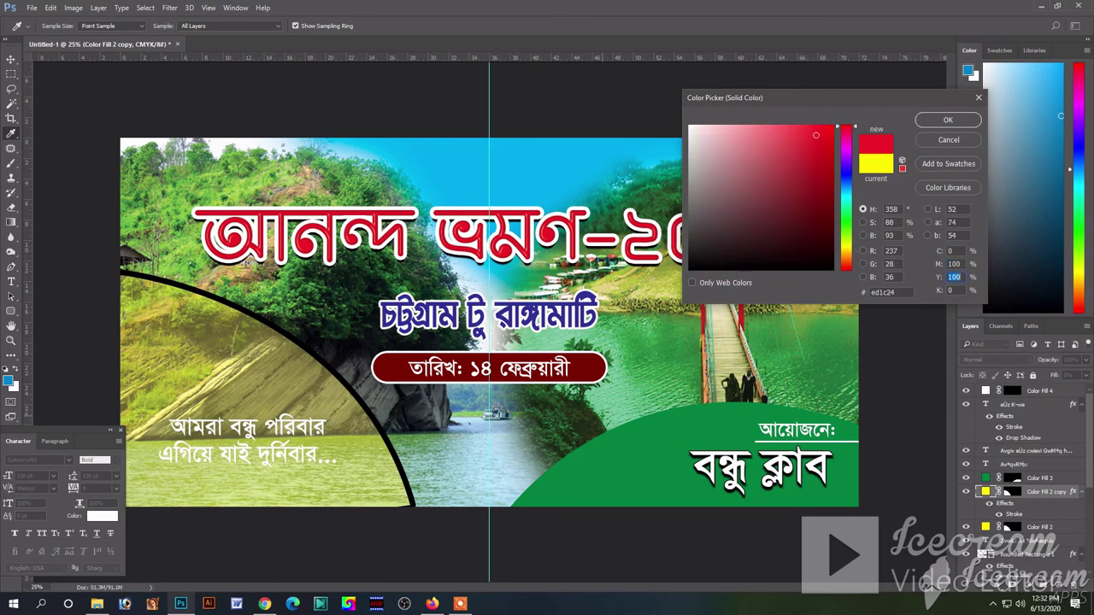
pyautogui.press('Tab')
pyautogui.press('Return')
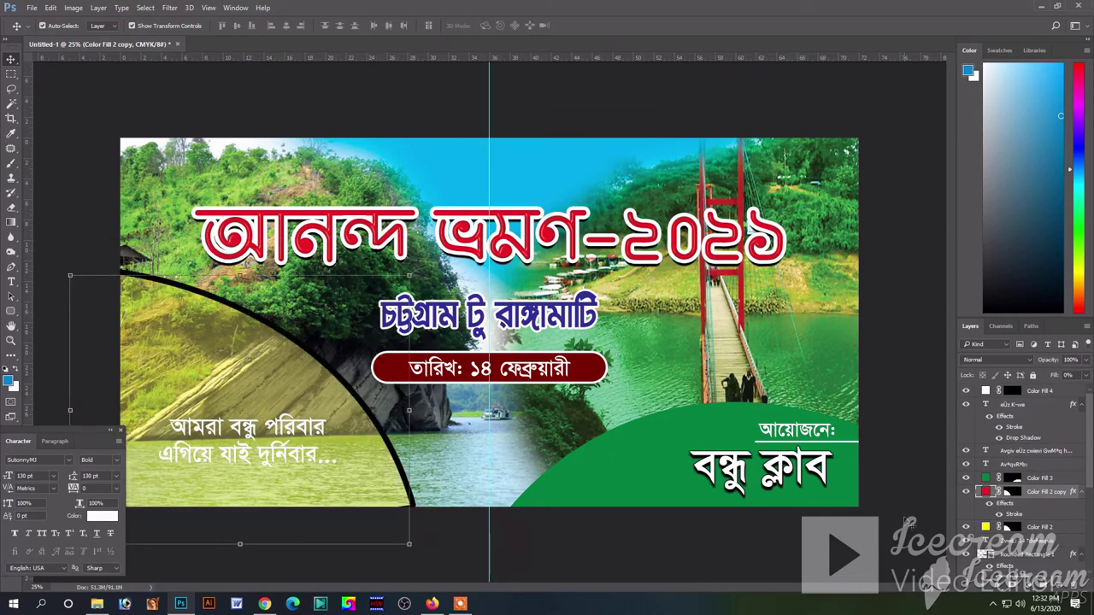
# Step: Change the Color Fill 2 curved fill to red (ed1c24) as well
pyautogui.click(986, 528)
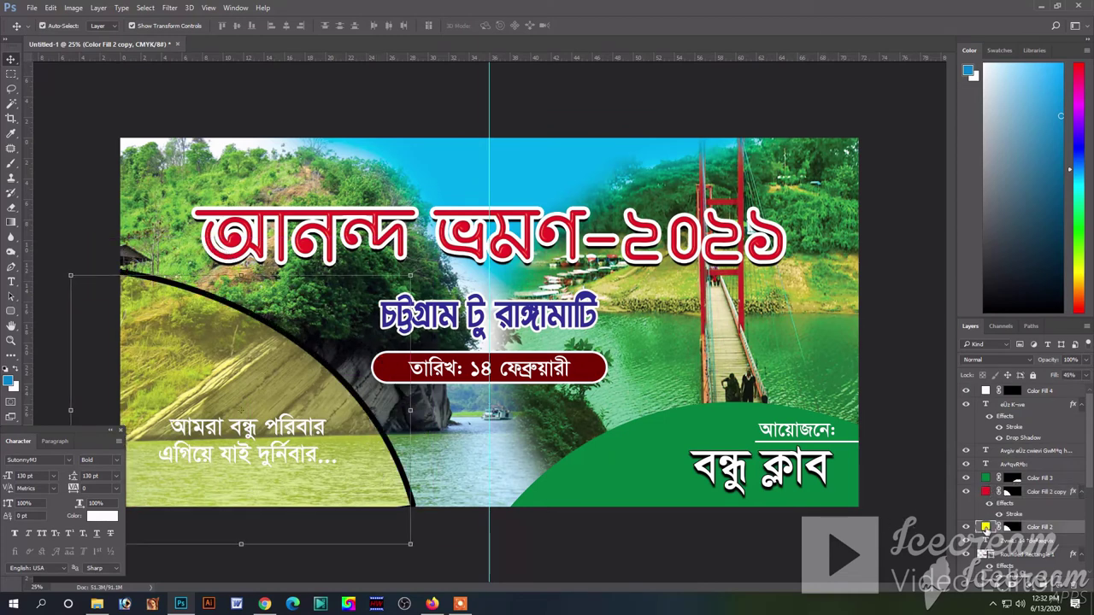
pyautogui.doubleClick(985, 529)
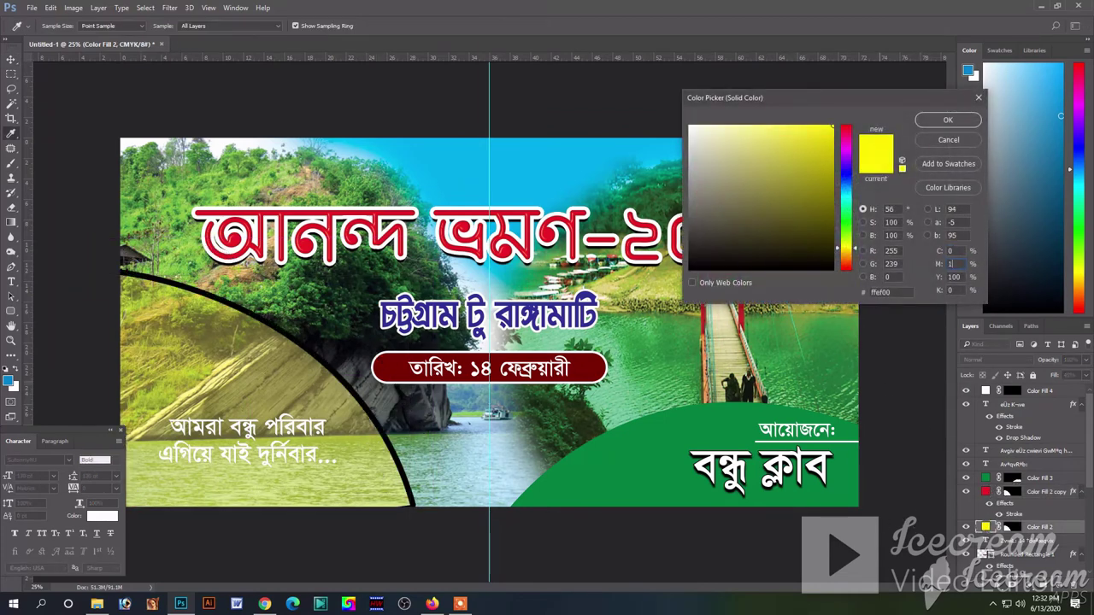
pyautogui.write('00')
pyautogui.press('Return')
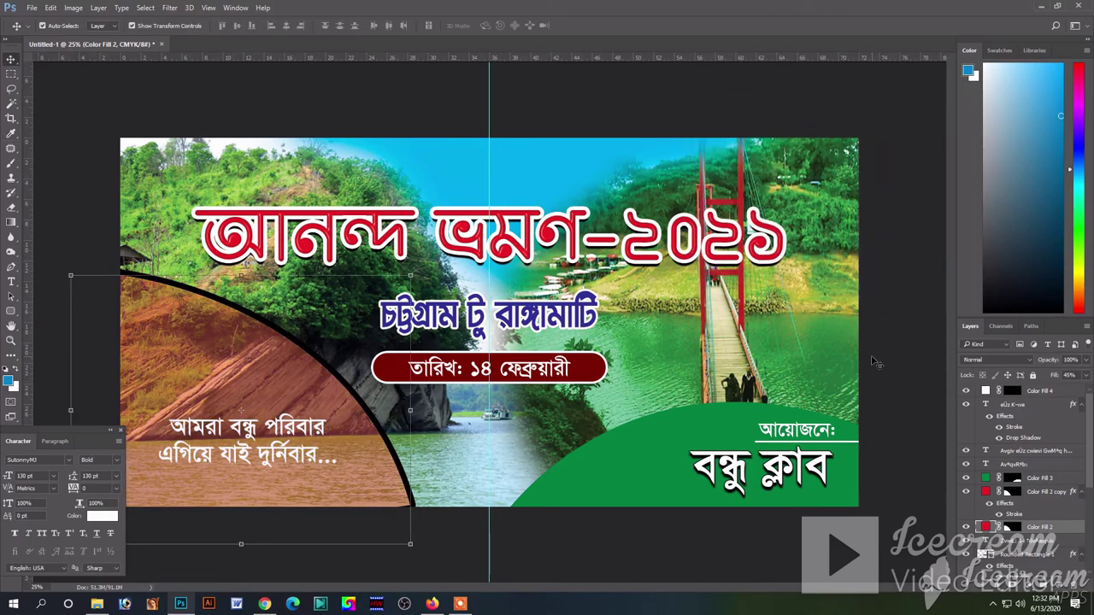
pyautogui.click(278, 451)
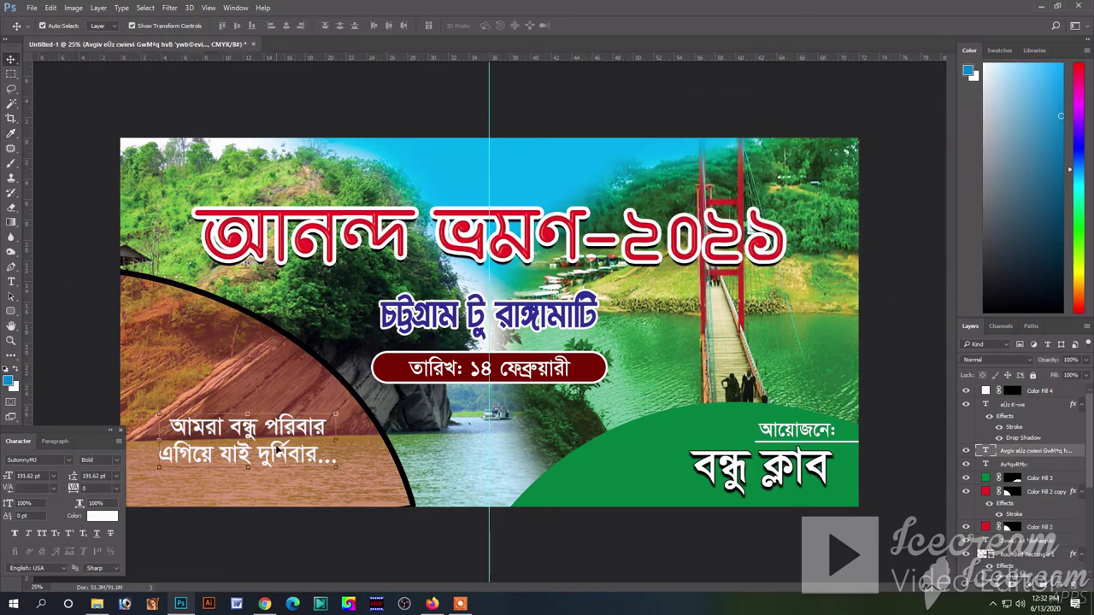
# Step: Try the Crop tool and Image menu, then select and deselect the left landscape photo
pyautogui.click(11, 120)
pyautogui.click(73, 8)
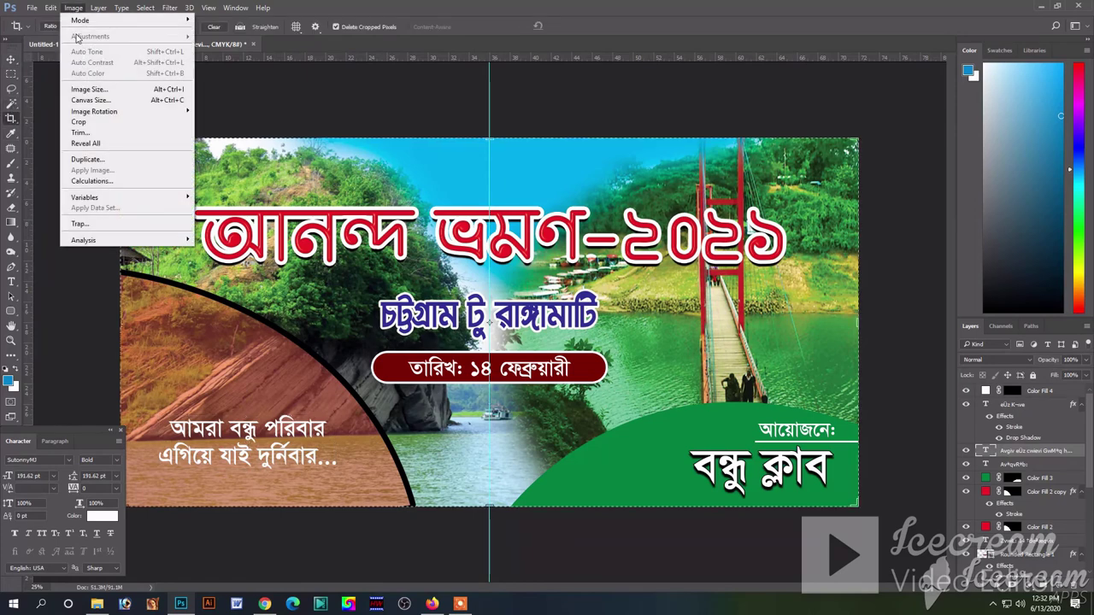
pyautogui.click(114, 130)
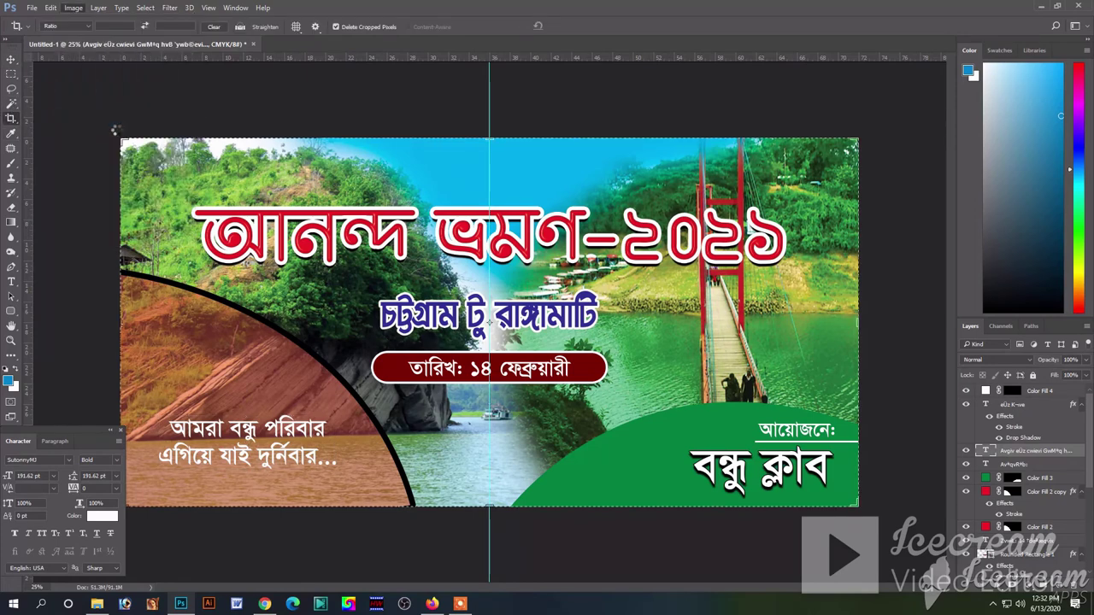
pyautogui.click(11, 59)
pyautogui.click(223, 312)
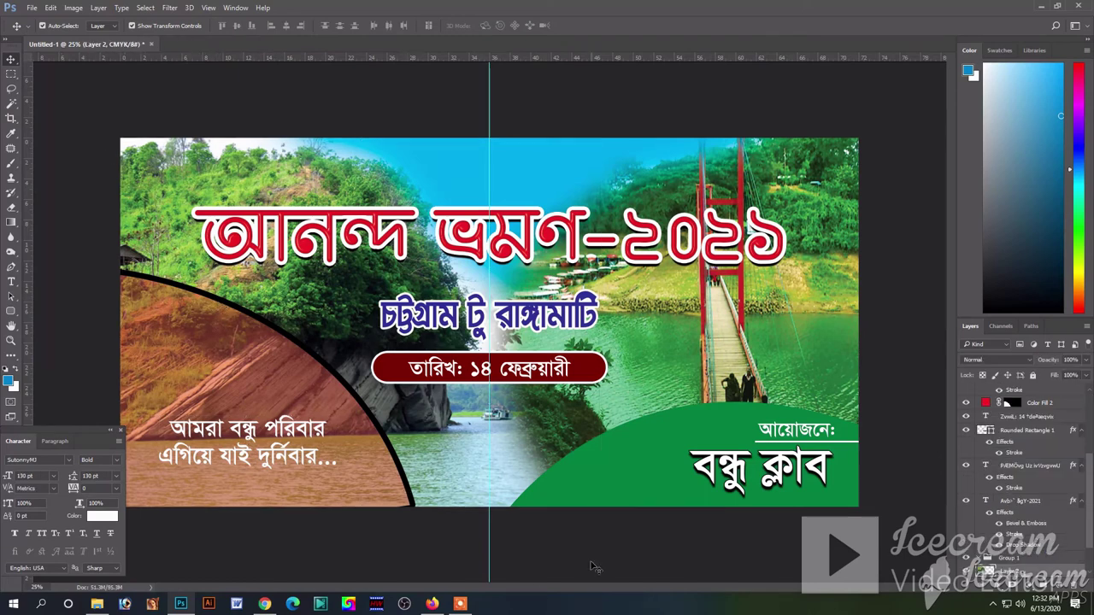
pyautogui.click(345, 323)
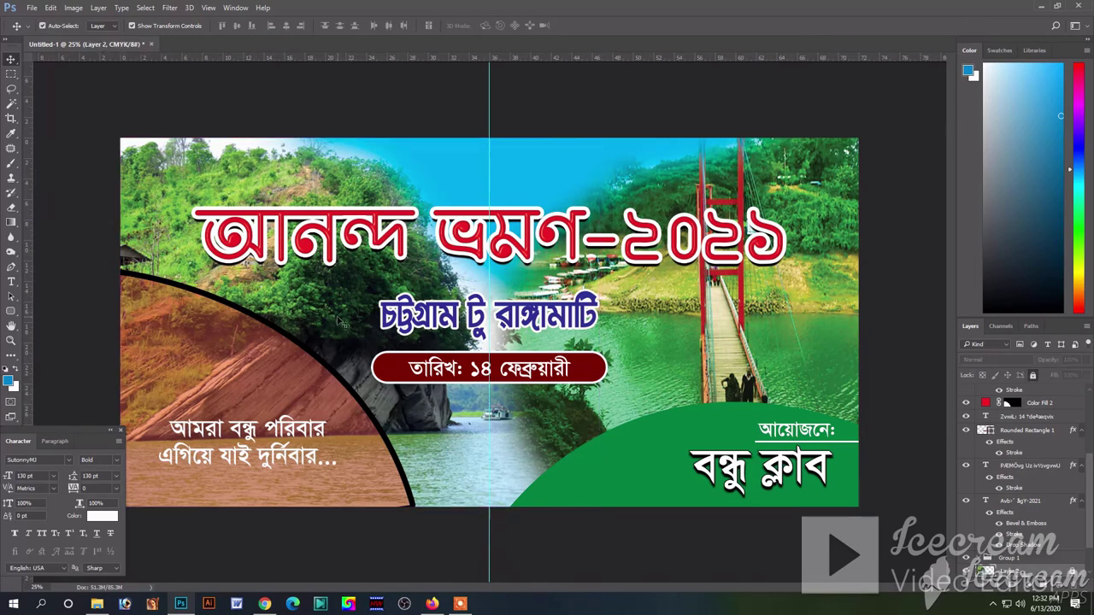
# Step: Stretch the curved fill slightly taller with Free Transform and duplicate it
pyautogui.click(408, 493)
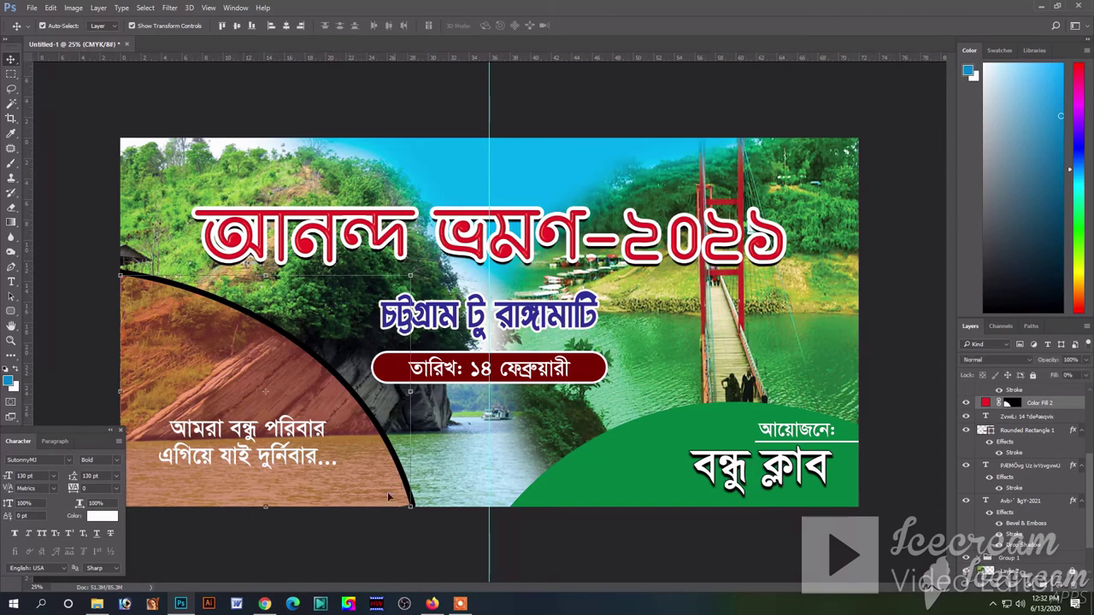
pyautogui.hotkey('ctrl', 't')
pyautogui.moveTo(265, 507); pyautogui.dragTo(269, 516)
pyautogui.press('Return')
pyautogui.hotkey('ctrl', 'j')
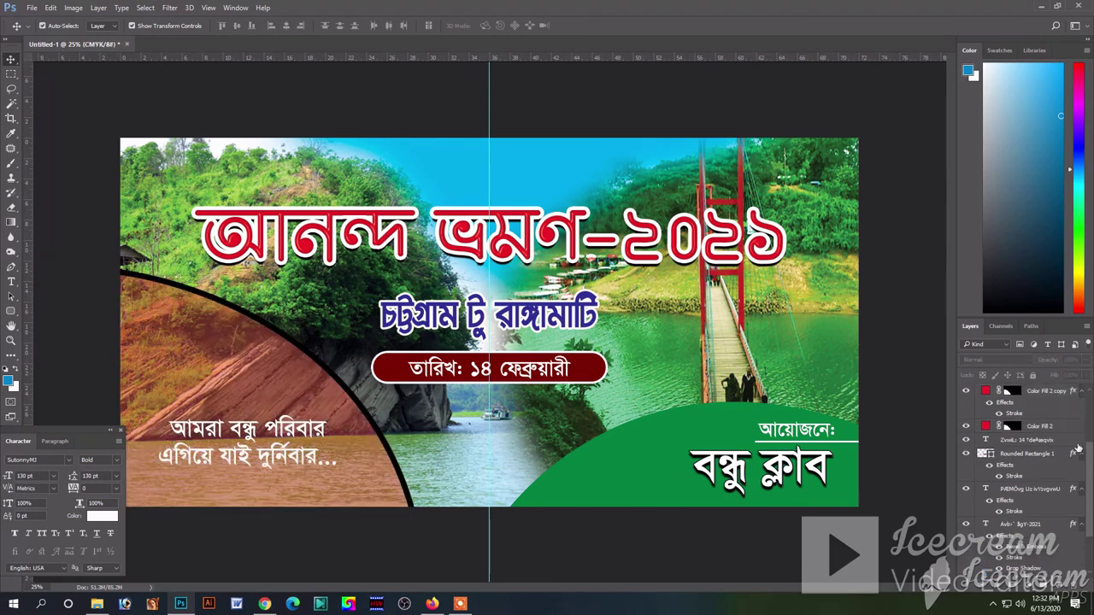
# Step: Delete the black-edged arc layer and the red-tinted curved fill layer
pyautogui.scroll(-2, 1047, 446)
pyautogui.click(1048, 446)
pyautogui.press('Delete')
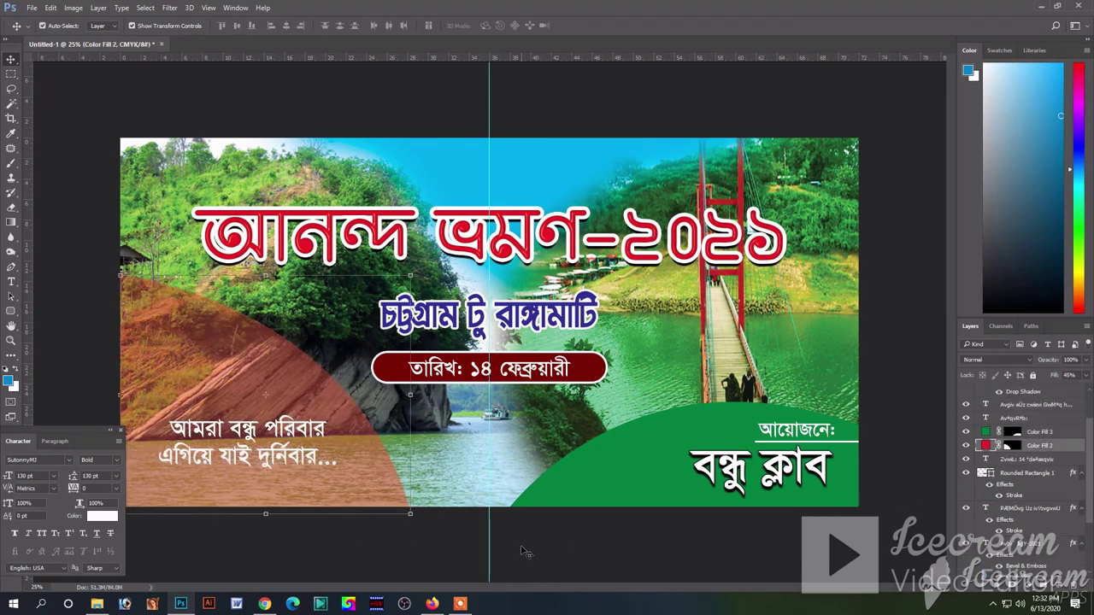
pyautogui.hotkey('ctrl', 'z')
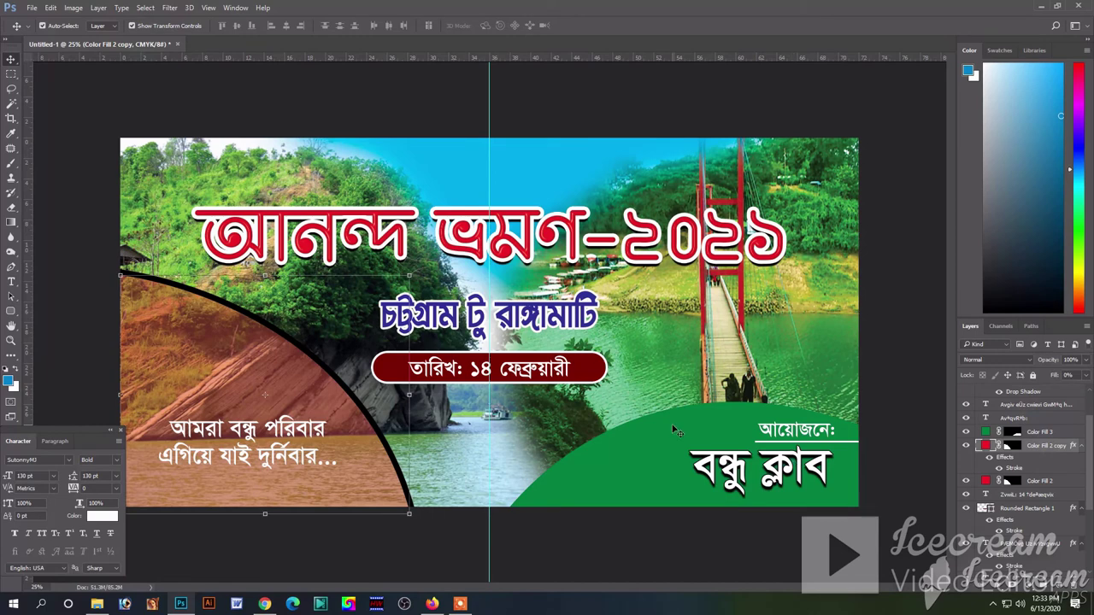
pyautogui.press('Delete')
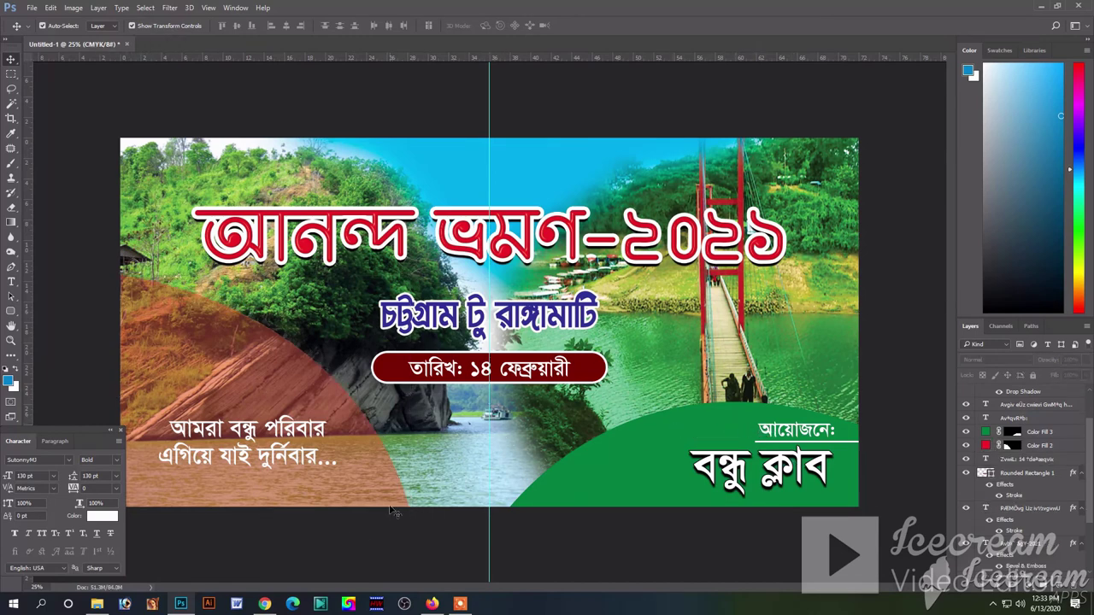
pyautogui.press('Delete')
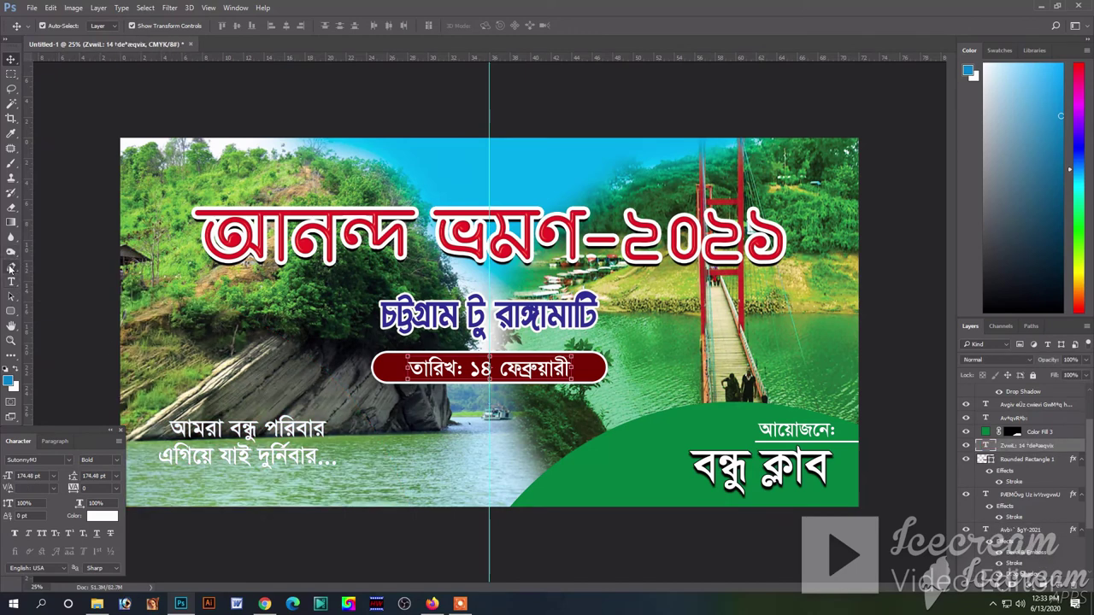
pyautogui.click(11, 267)
pyautogui.click(120, 283)
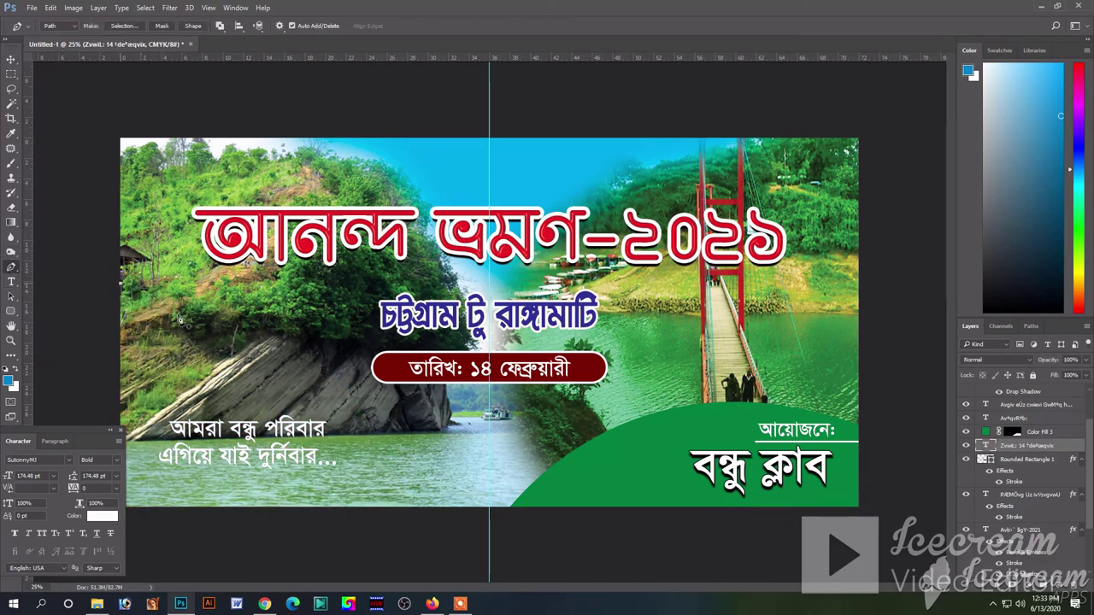
# Step: Draw a triangular path across the banner's lower-left and load it as a selection
pyautogui.click(510, 508)
pyautogui.hotkey('ctrl', '-')
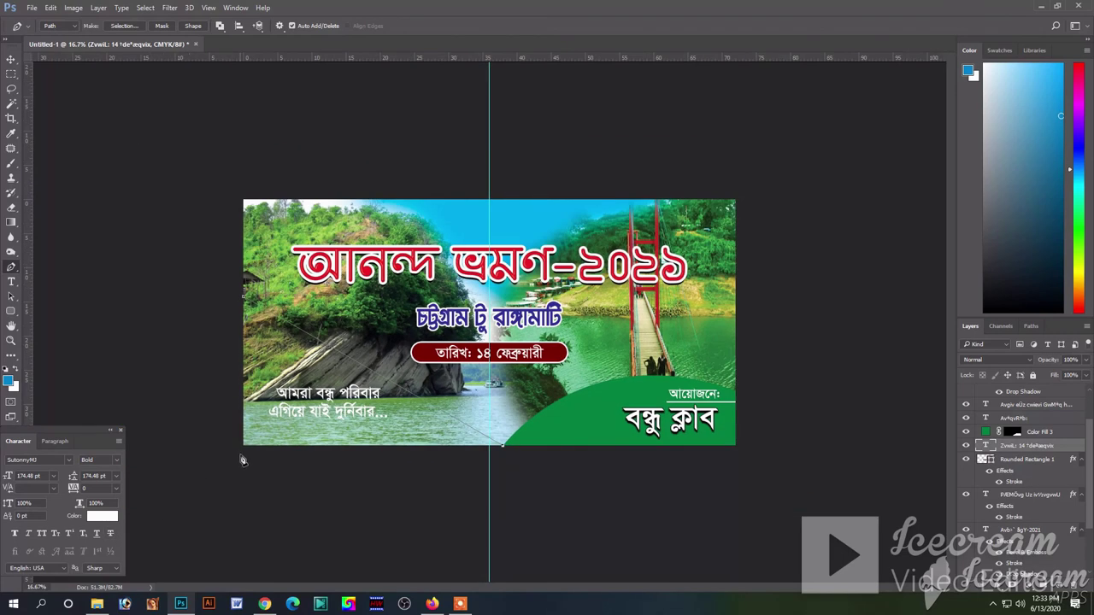
pyautogui.hotkey('ctrl', '+')
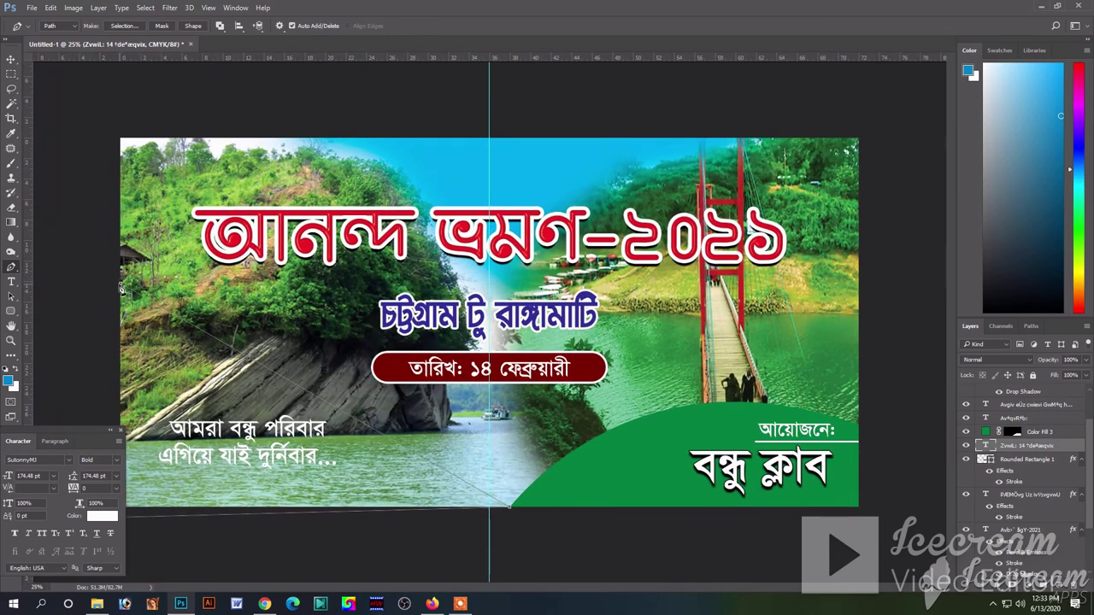
pyautogui.click(114, 287)
pyautogui.click(509, 506)
pyautogui.hotkey('ctrl', 'Return')
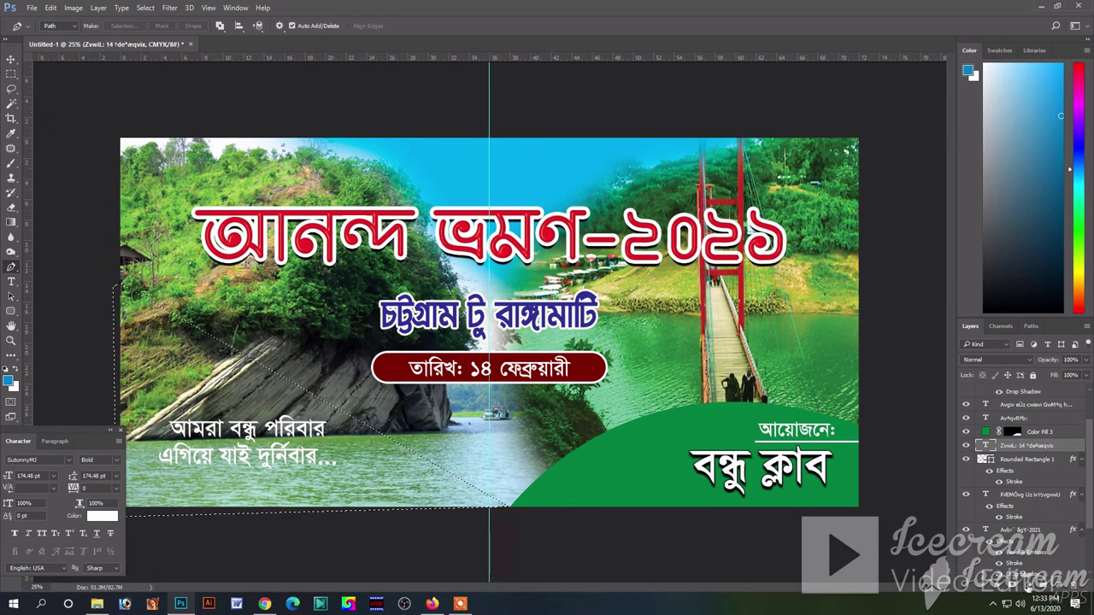
# Step: Fill the triangle with a Solid Color layer of CMYK 0/100/100/0 red
pyautogui.click(1028, 590)
pyautogui.click(1015, 338)
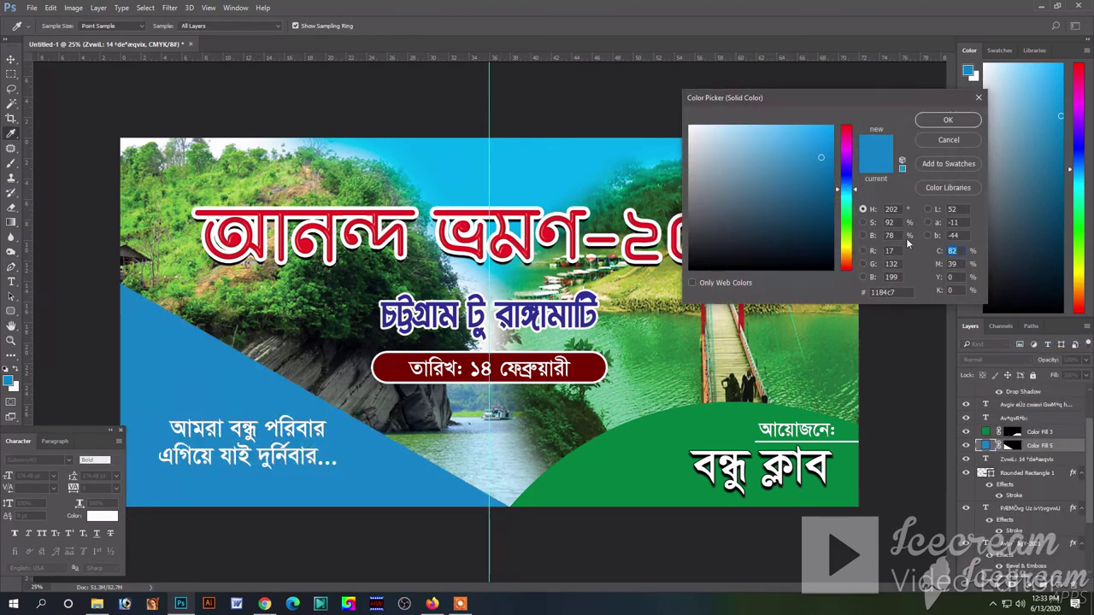
pyautogui.write('0')
pyautogui.press('Tab')
pyautogui.write('100')
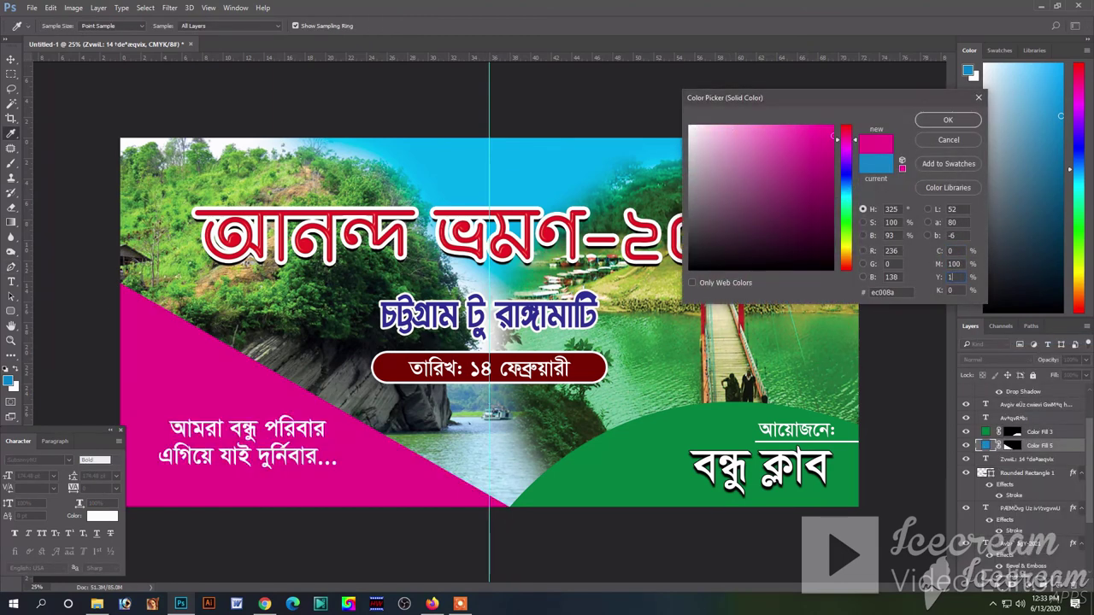
pyautogui.press('Tab')
pyautogui.write('100')
pyautogui.press('Return')
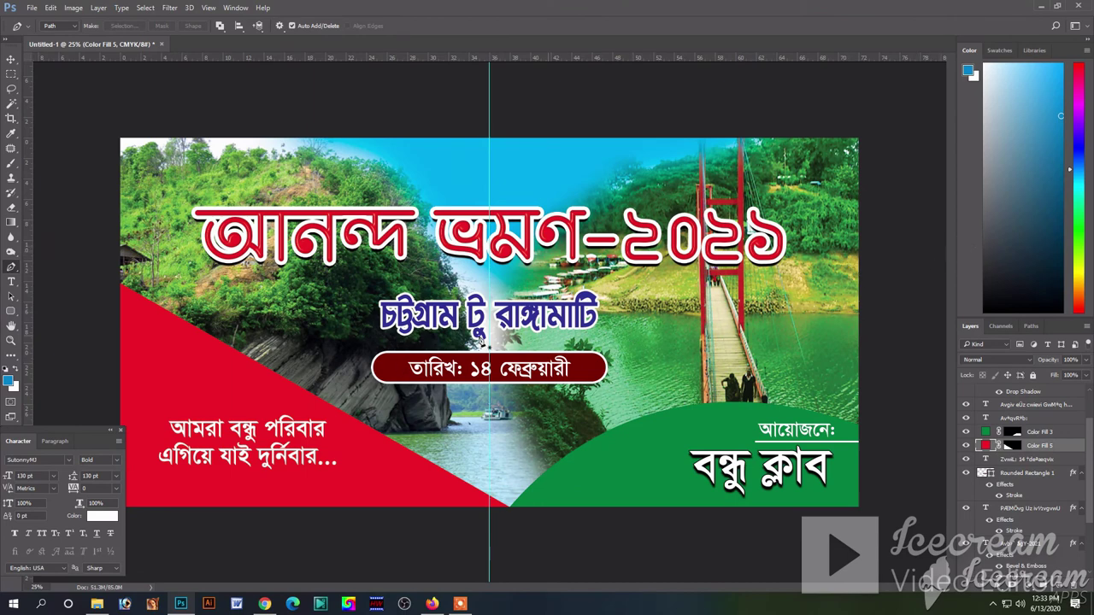
# Step: Lower the red triangle layer's Fill to 60%
pyautogui.click(12, 60)
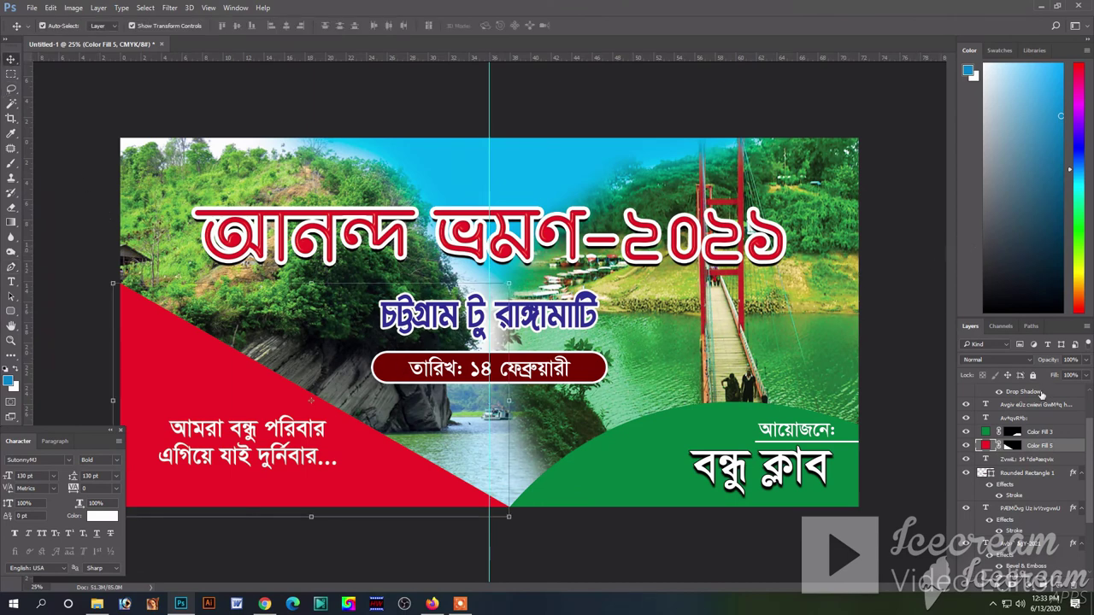
pyautogui.click(1087, 376)
pyautogui.click(996, 389)
pyautogui.write('20')
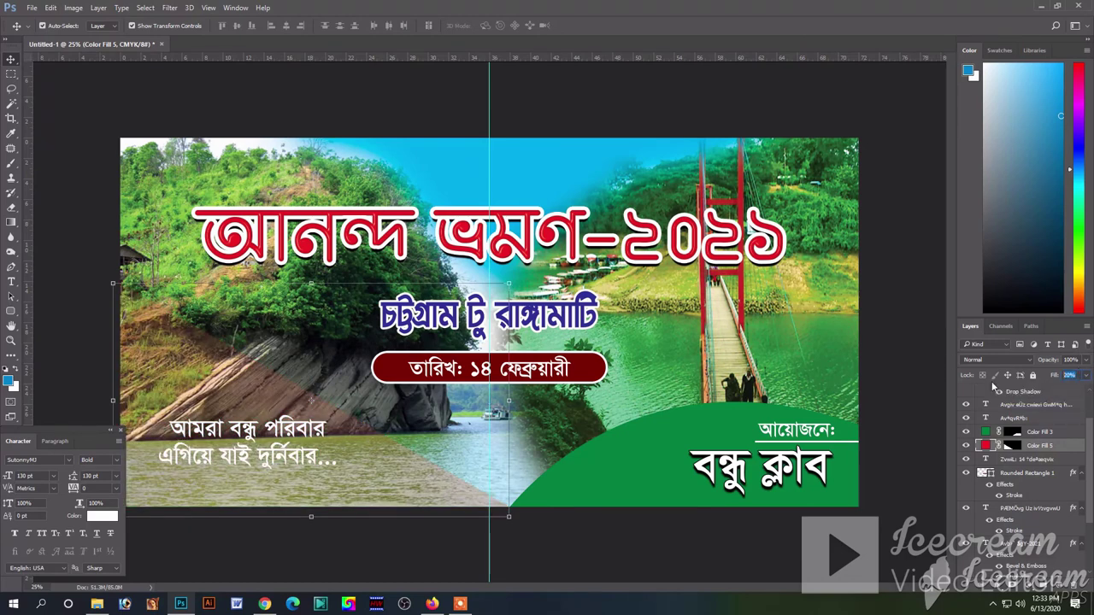
pyautogui.write('60')
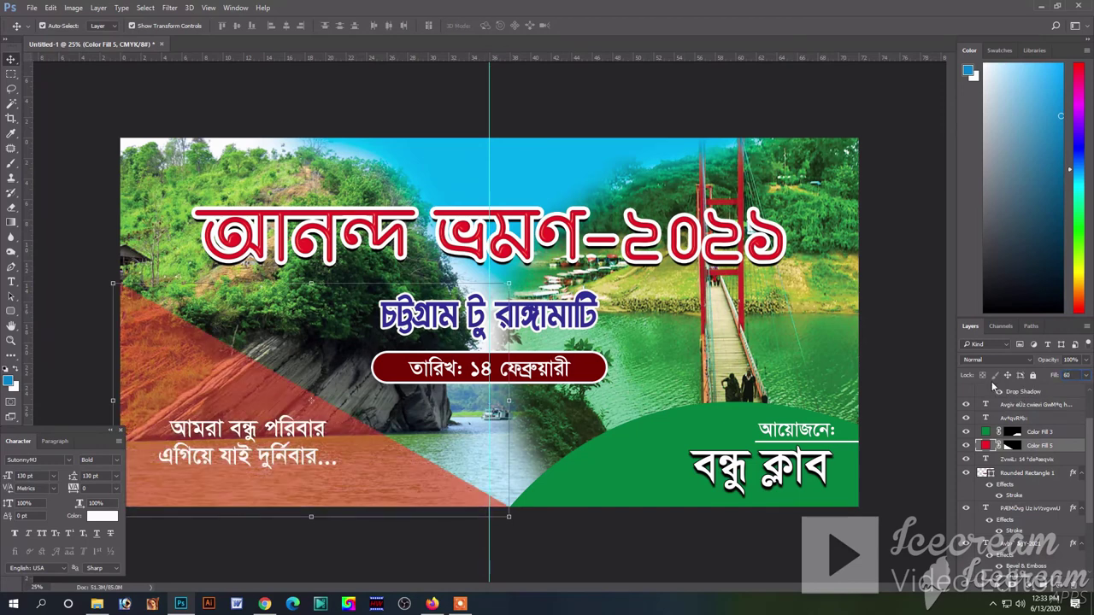
pyautogui.click(528, 541)
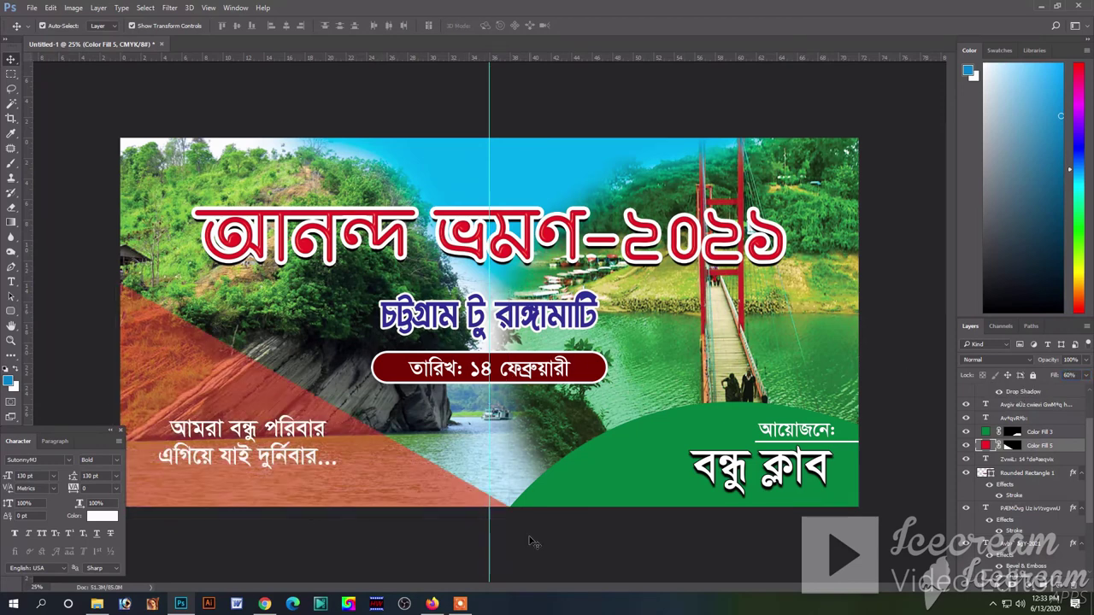
# Step: Draw a thin diagonal stripe path along the triangle's top edge and make it a selection
pyautogui.click(130, 313)
pyautogui.click(11, 267)
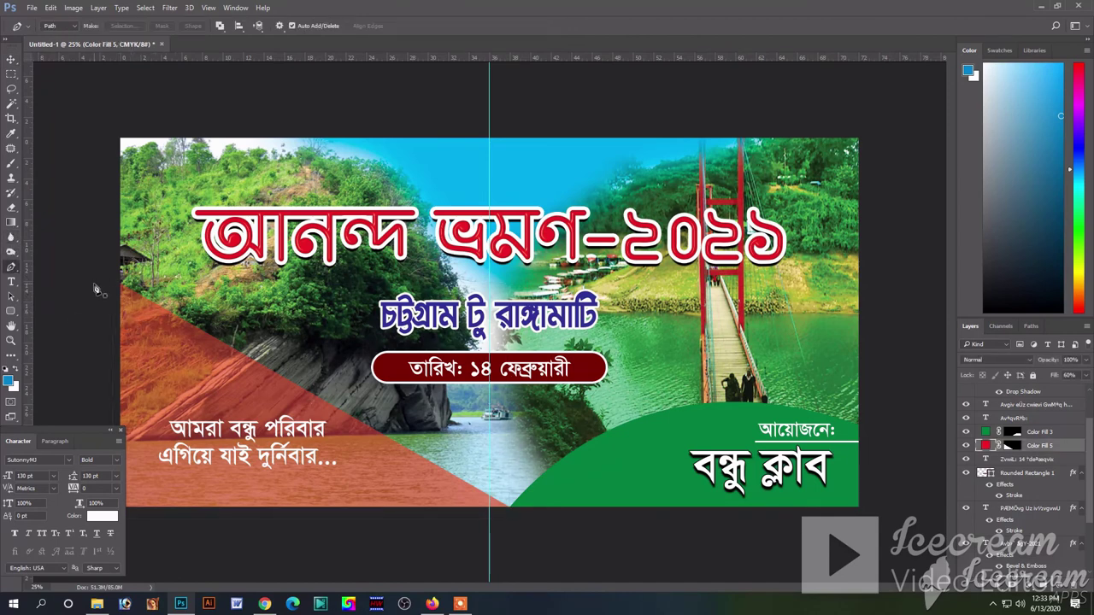
pyautogui.click(120, 287)
pyautogui.click(509, 507)
pyautogui.click(121, 291)
pyautogui.hotkey('ctrl', 'Return')
# Step: Fill the stripe with a Solid Color layer in light green 8dc63f
pyautogui.click(1032, 587)
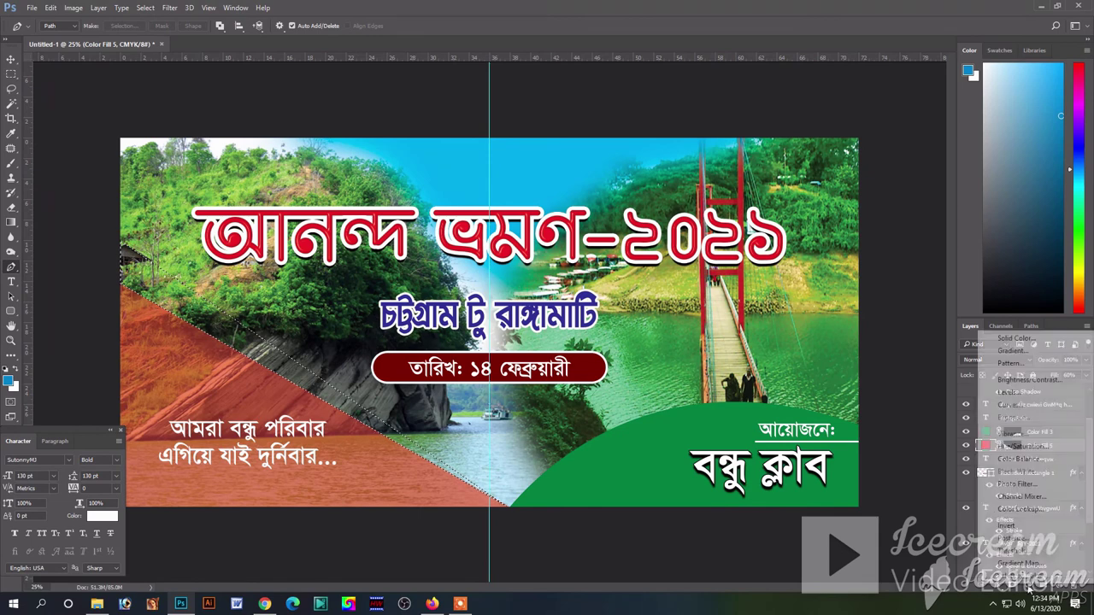
pyautogui.click(1005, 335)
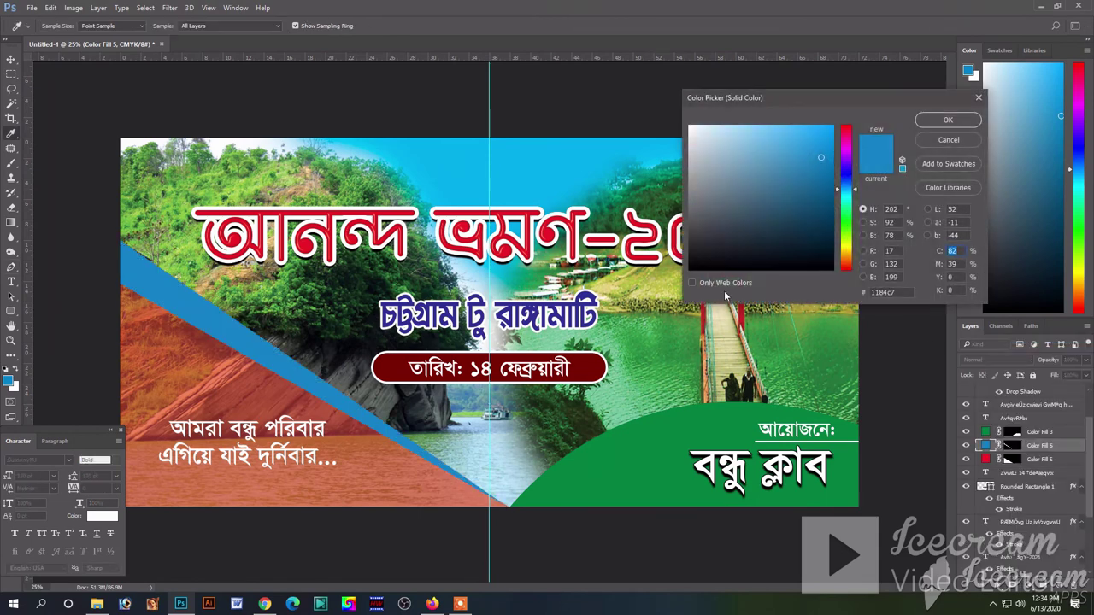
pyautogui.moveTo(844, 190)
pyautogui.mouseDown()
pyautogui.moveTo(845, 137)
pyautogui.moveTo(844, 190)
pyautogui.mouseUp()
pyautogui.click(766, 131)
pyautogui.write('8dc63f')
pyautogui.press('Tab')
pyautogui.write('100')
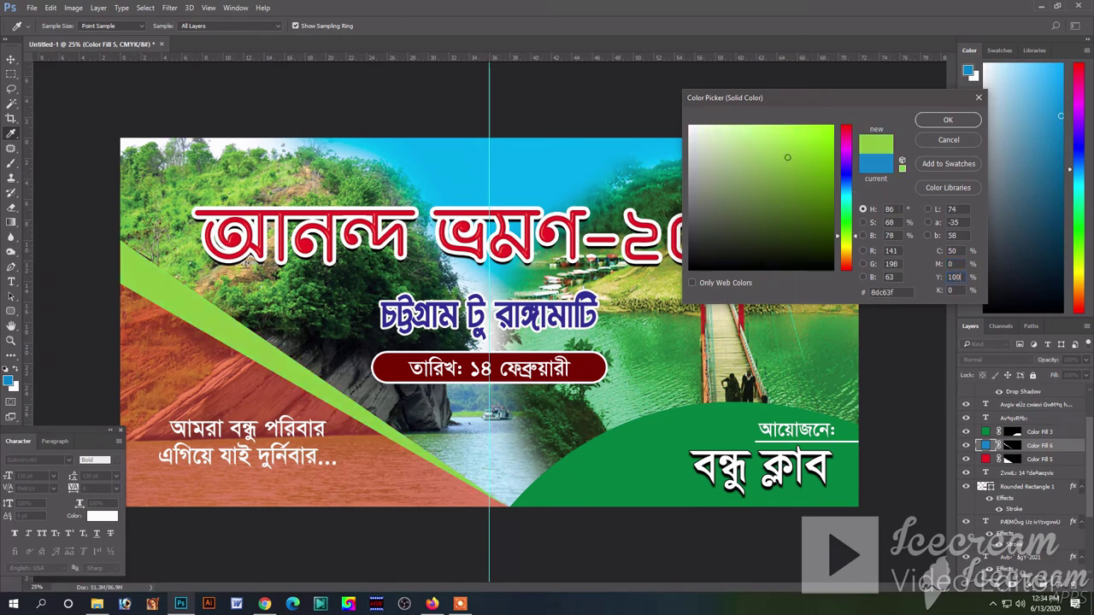
pyautogui.press('Return')
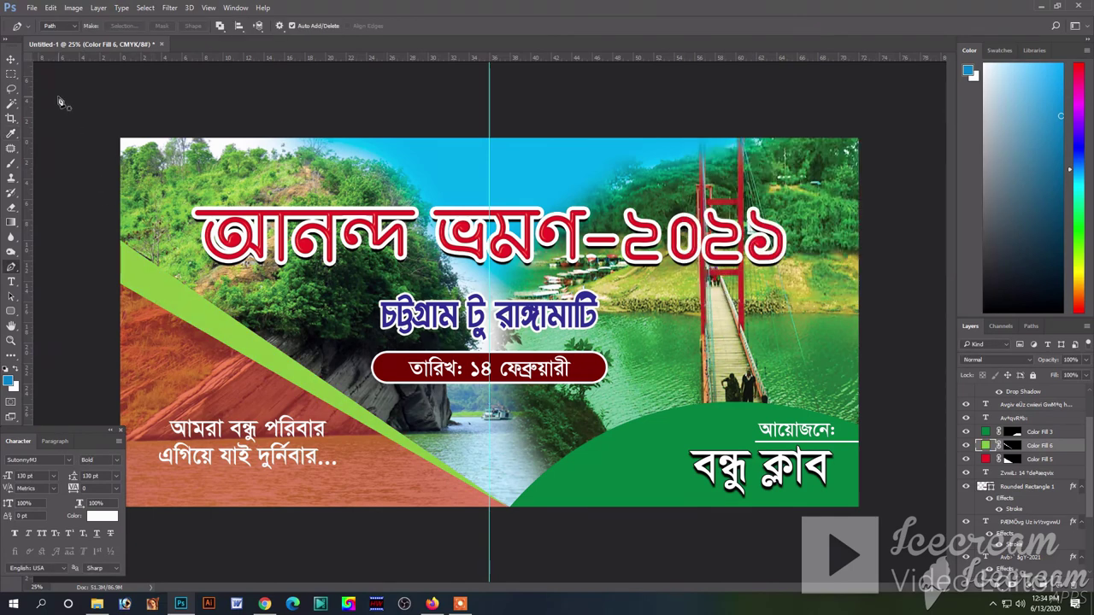
pyautogui.click(11, 59)
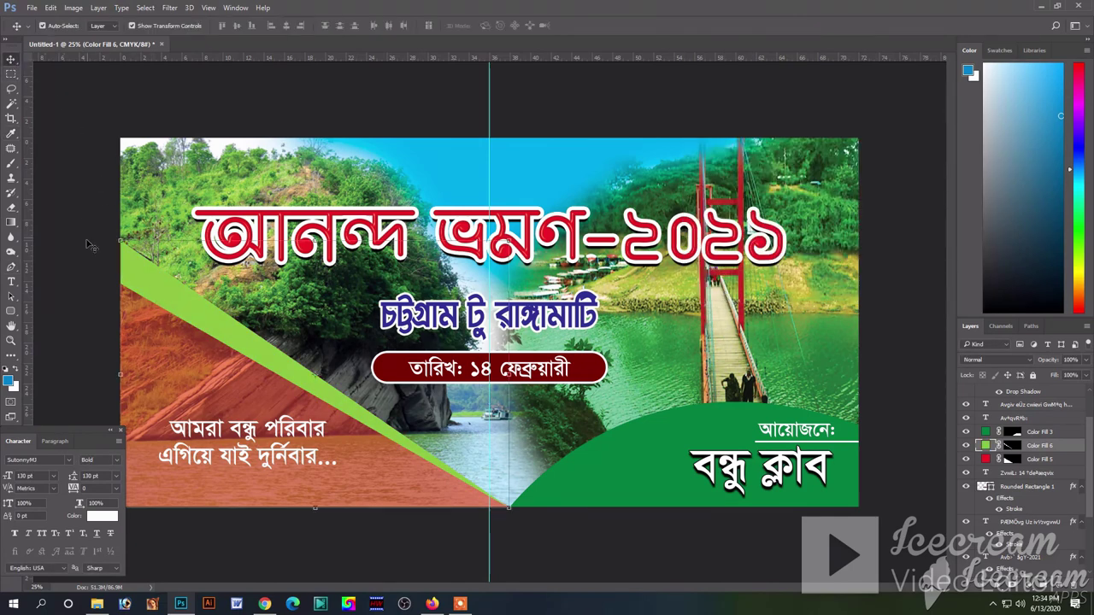
# Step: Give the Color Fill 3 green arc a Drop Shadow with a -90° angle
pyautogui.click(311, 431)
pyautogui.click(577, 543)
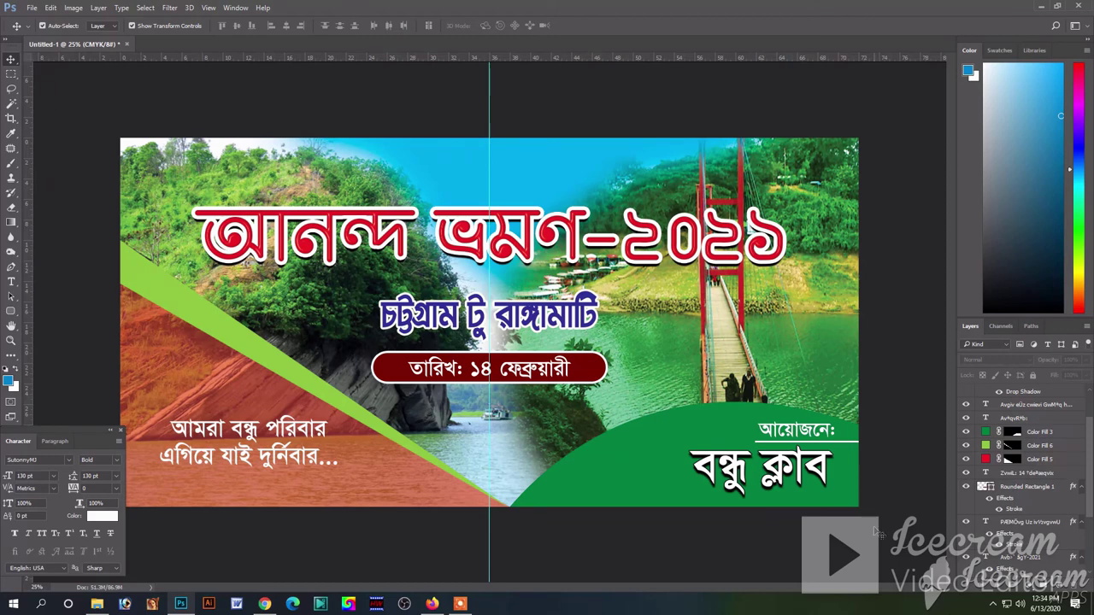
pyautogui.click(1053, 431)
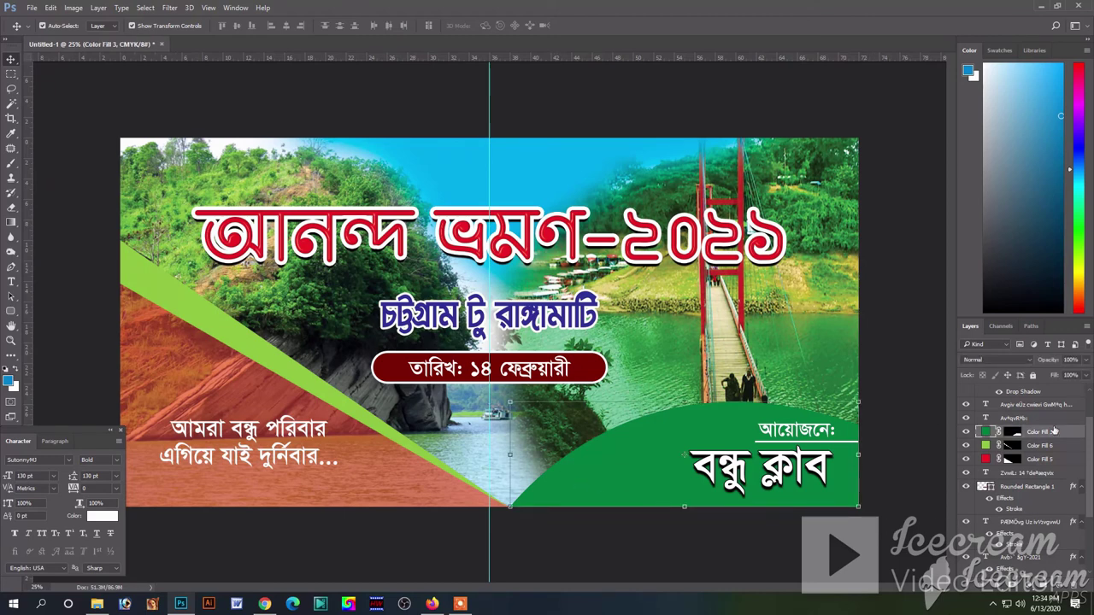
pyautogui.doubleClick(1067, 431)
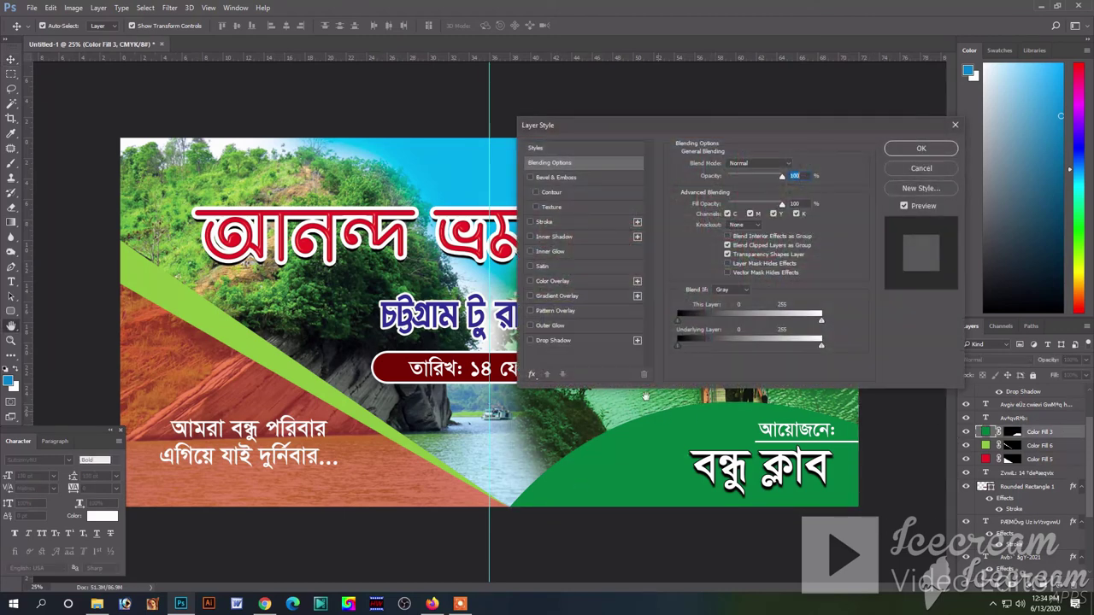
pyautogui.click(551, 341)
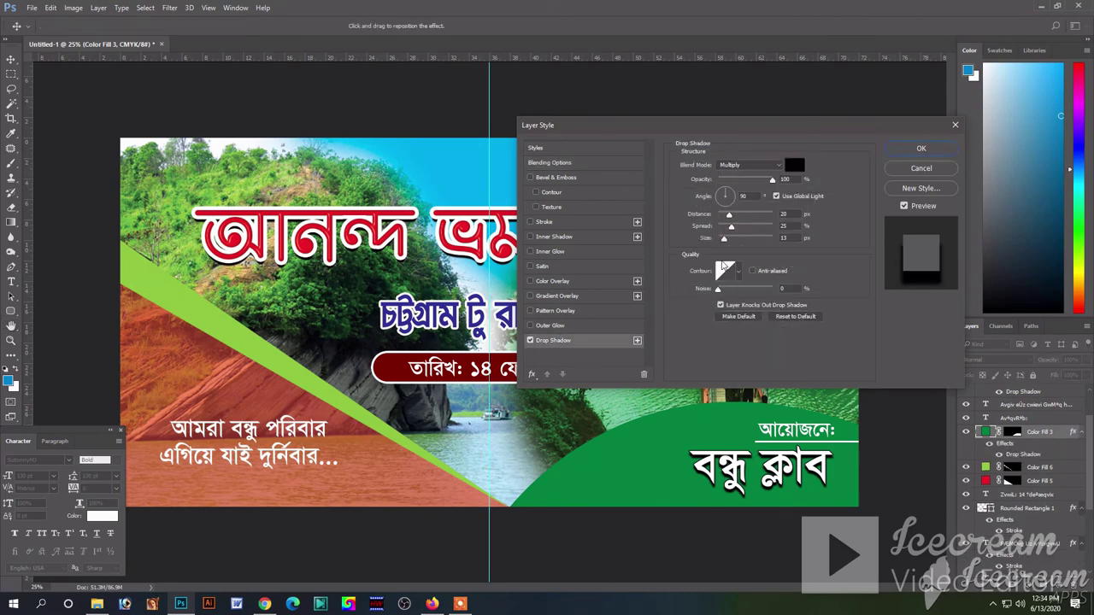
pyautogui.click(726, 210)
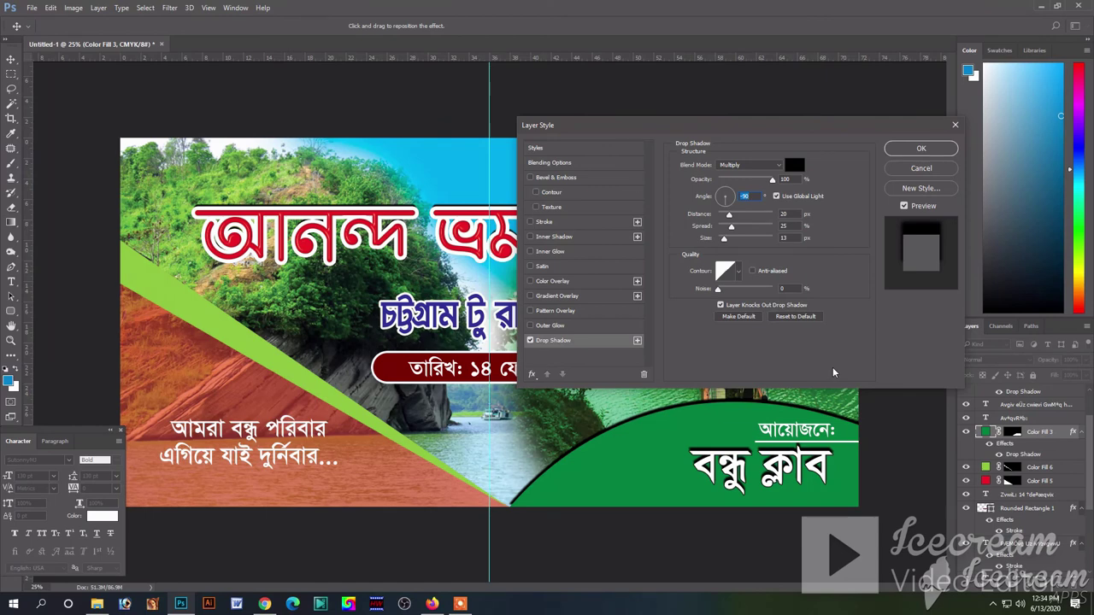
pyautogui.press('Return')
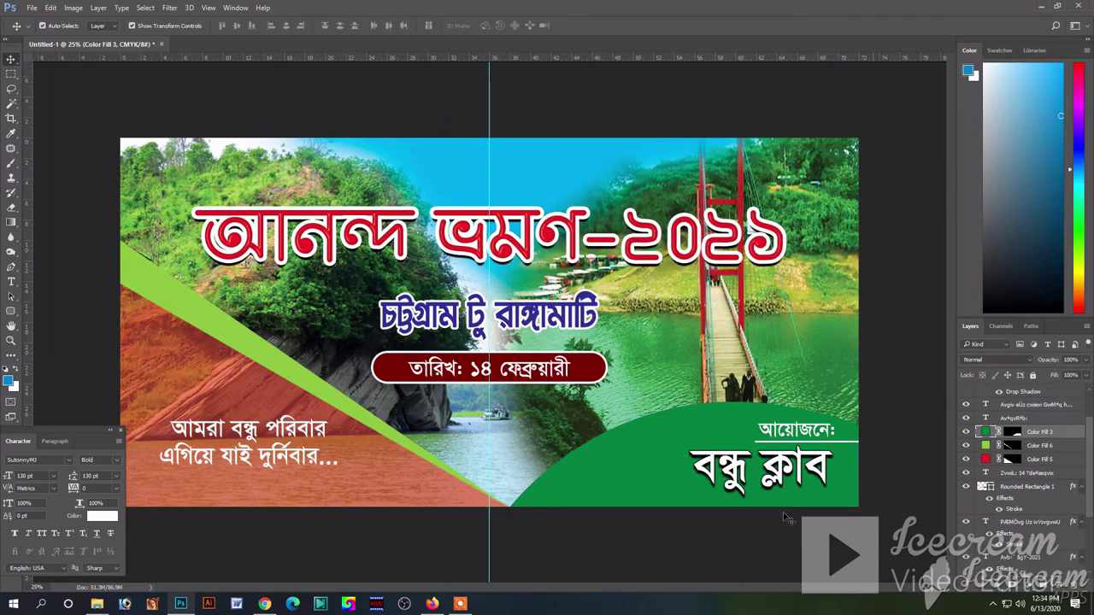
# Step: Duplicate the green arc beneath the original and make the copy white
pyautogui.hotkey('ctrl', 'j')
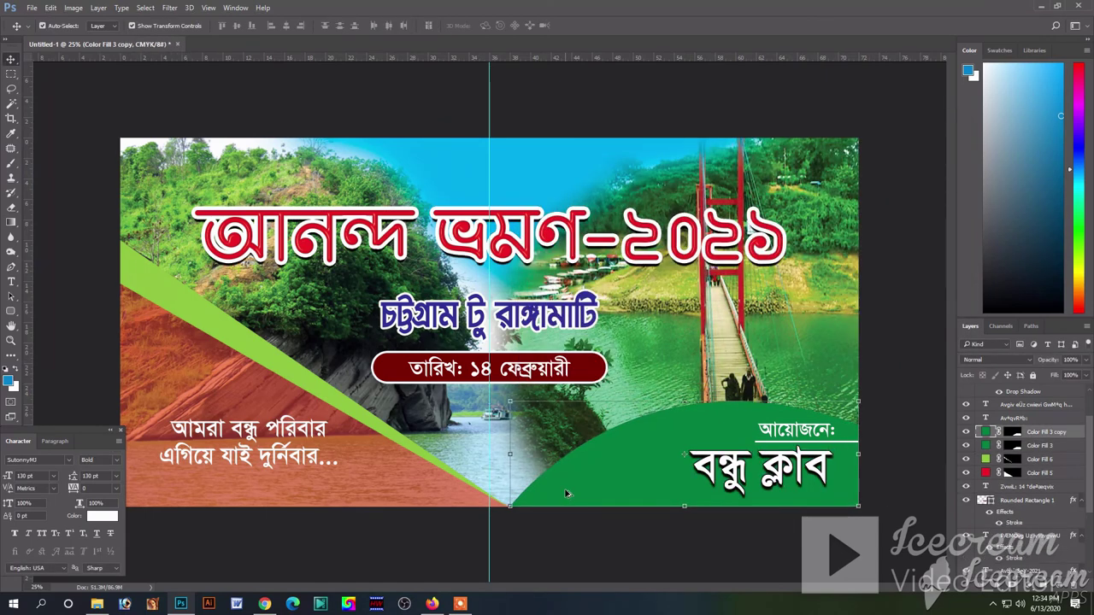
pyautogui.hotkey('ctrl', '[')
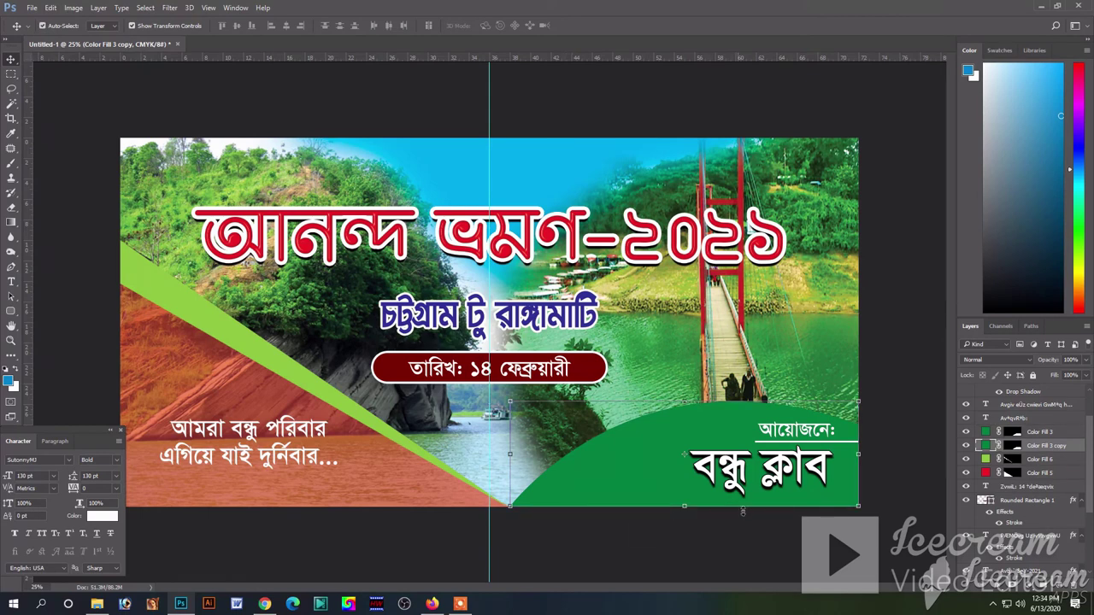
pyautogui.doubleClick(986, 445)
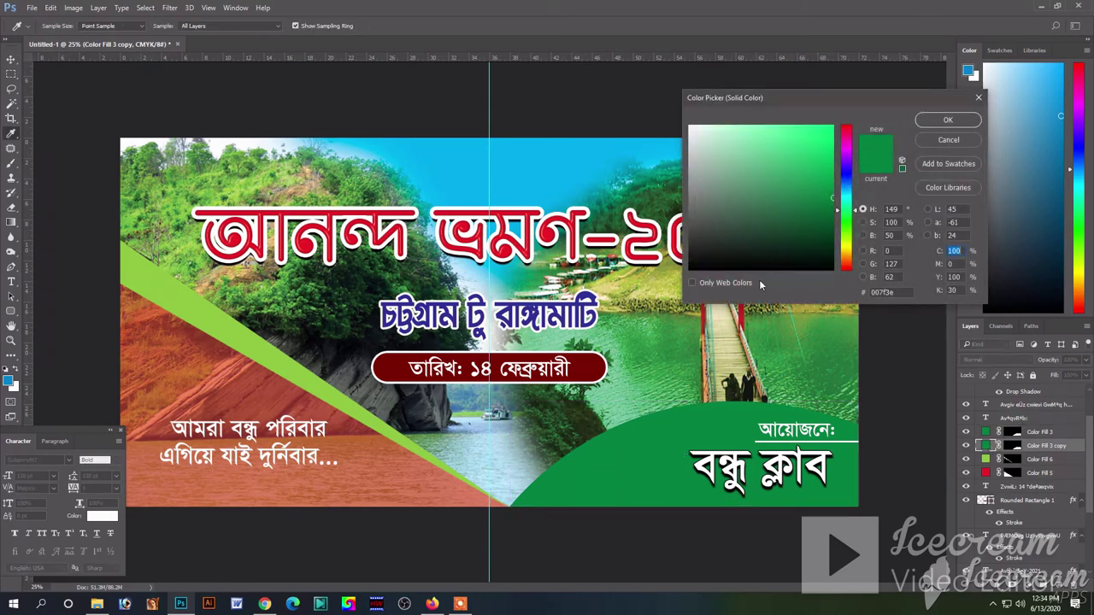
pyautogui.press('Return')
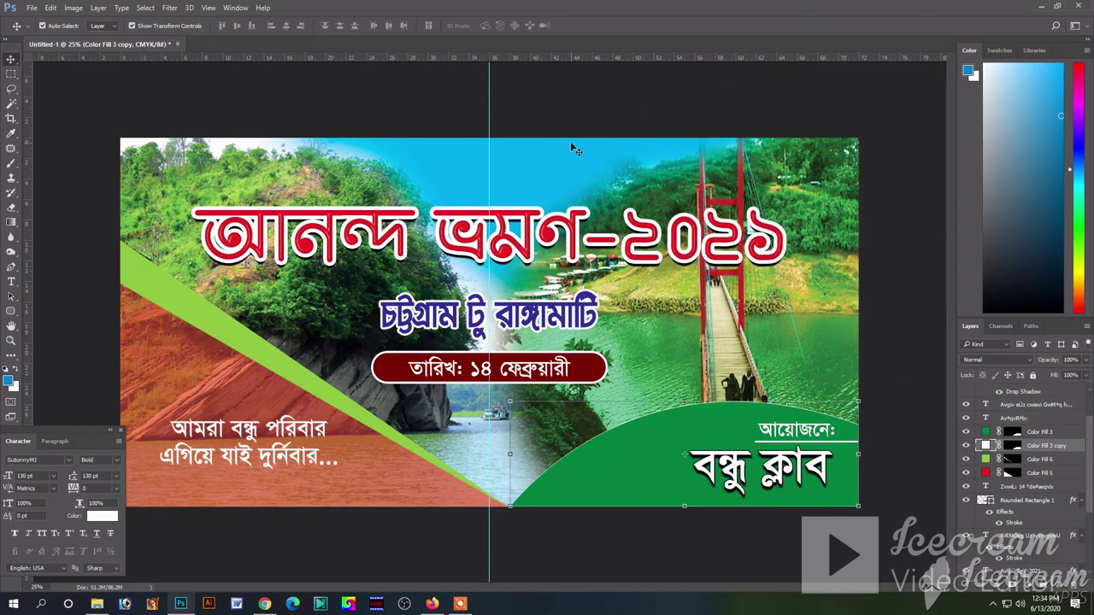
# Step: Stretch the white arc copy taller and slightly wider so it edges the green curve
pyautogui.press('Up')
pyautogui.press('Up')
pyautogui.press('Up')
pyautogui.press('Up')
pyautogui.press('Up')
pyautogui.press('Up')
pyautogui.press('Up')
pyautogui.press('Up')
pyautogui.press('Up')
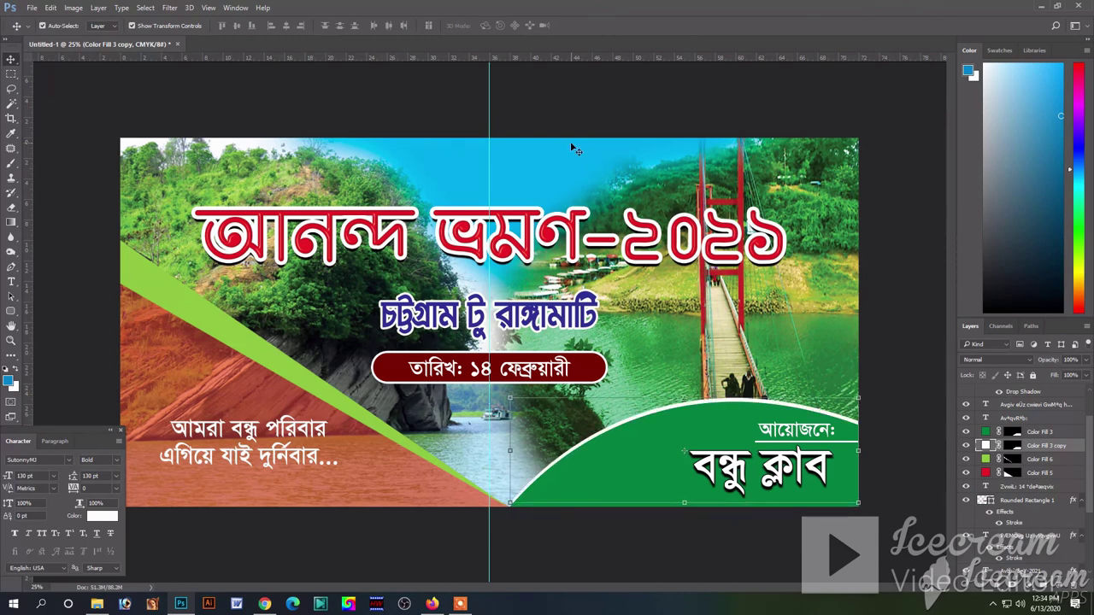
pyautogui.moveTo(685, 508); pyautogui.dragTo(686, 511)
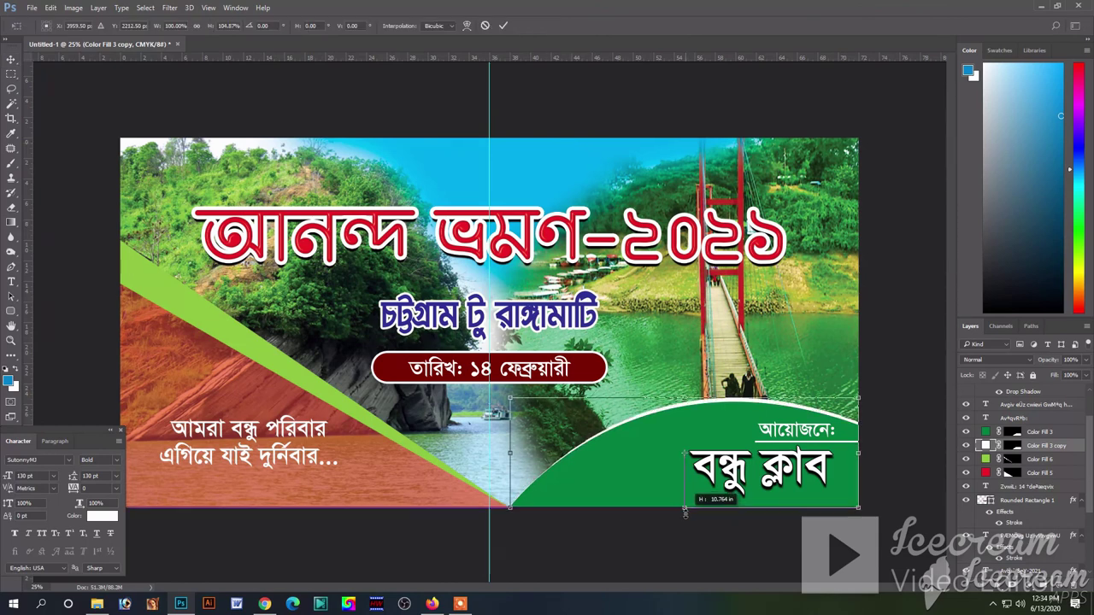
pyautogui.moveTo(860, 398); pyautogui.dragTo(860, 389)
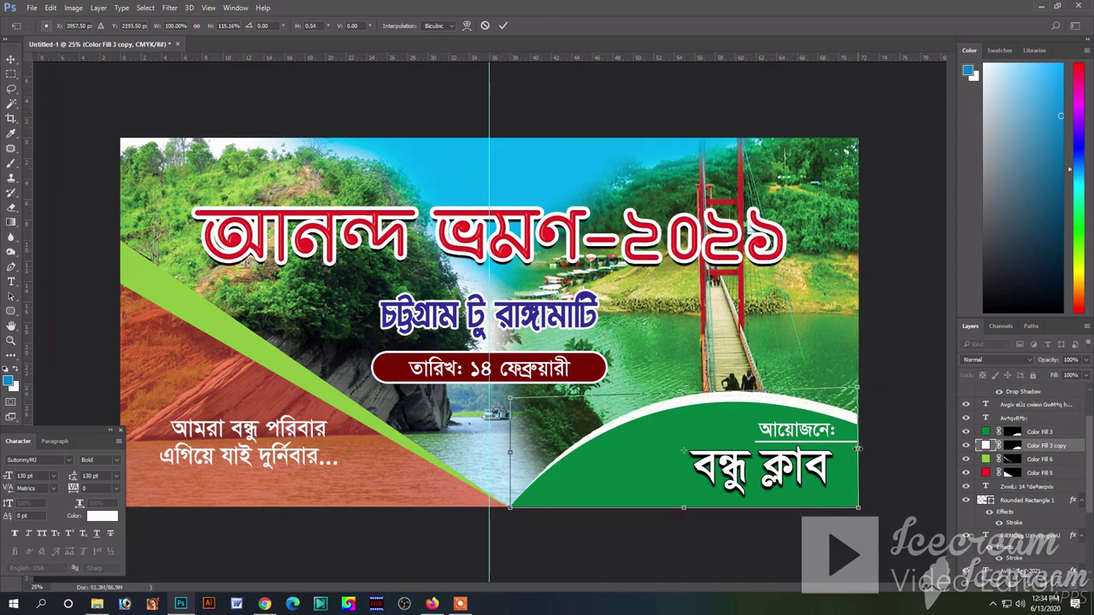
pyautogui.moveTo(859, 446); pyautogui.dragTo(862, 446)
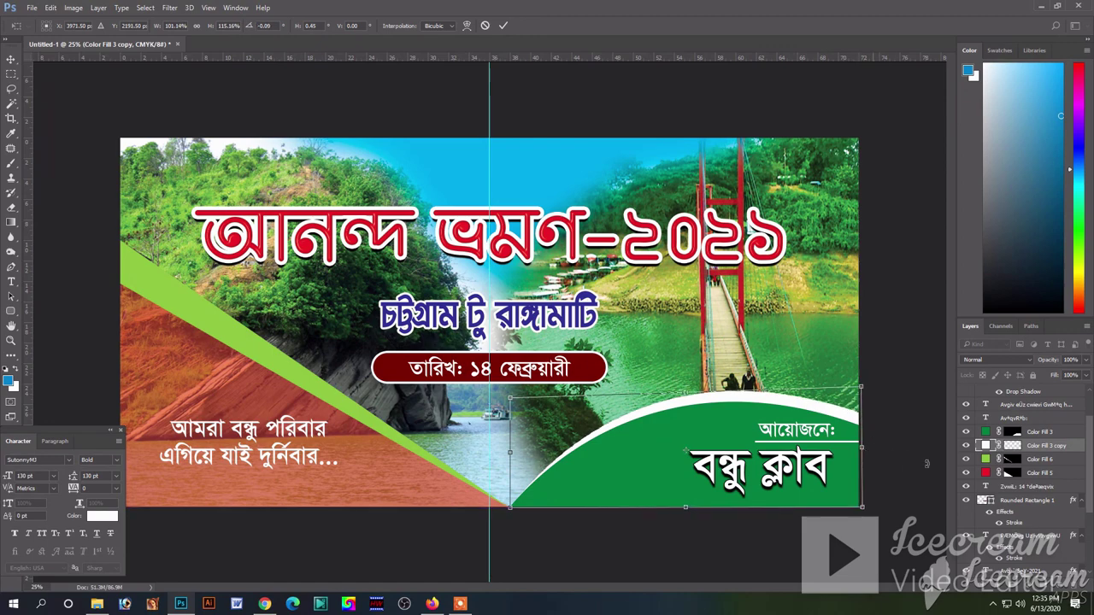
pyautogui.press('Return')
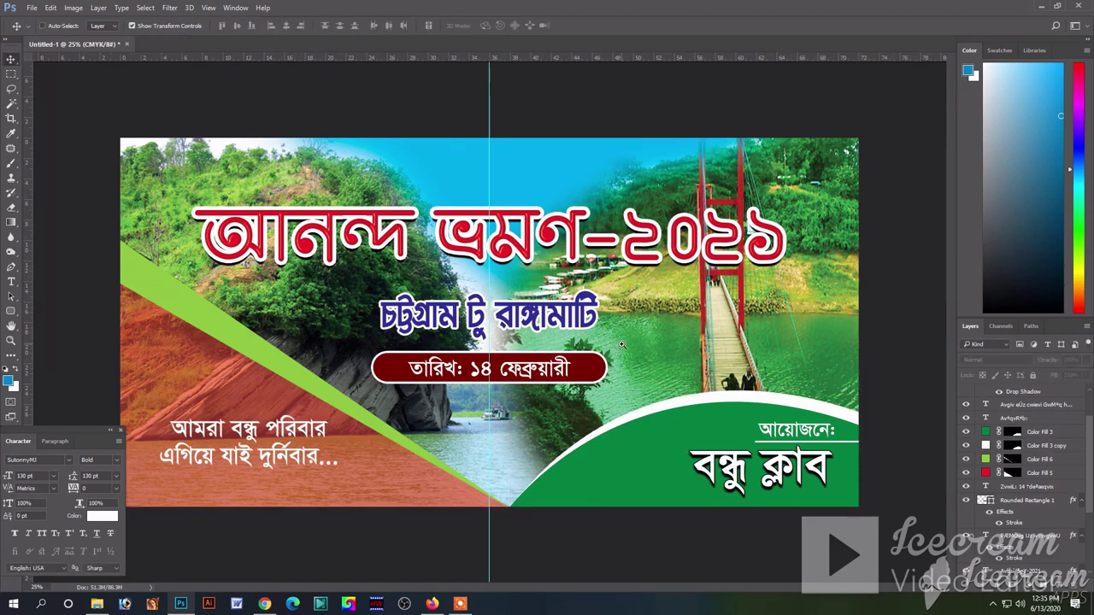
pyautogui.keyDown('ctrl'); pyautogui.click(659, 376); pyautogui.keyUp('ctrl')
# Step: Nudge the slogan down slightly and check the title and subtitle layers
pyautogui.keyDown('alt'); pyautogui.click(659, 376); pyautogui.keyUp('alt')
pyautogui.moveTo(257, 437); pyautogui.dragTo(257, 440)
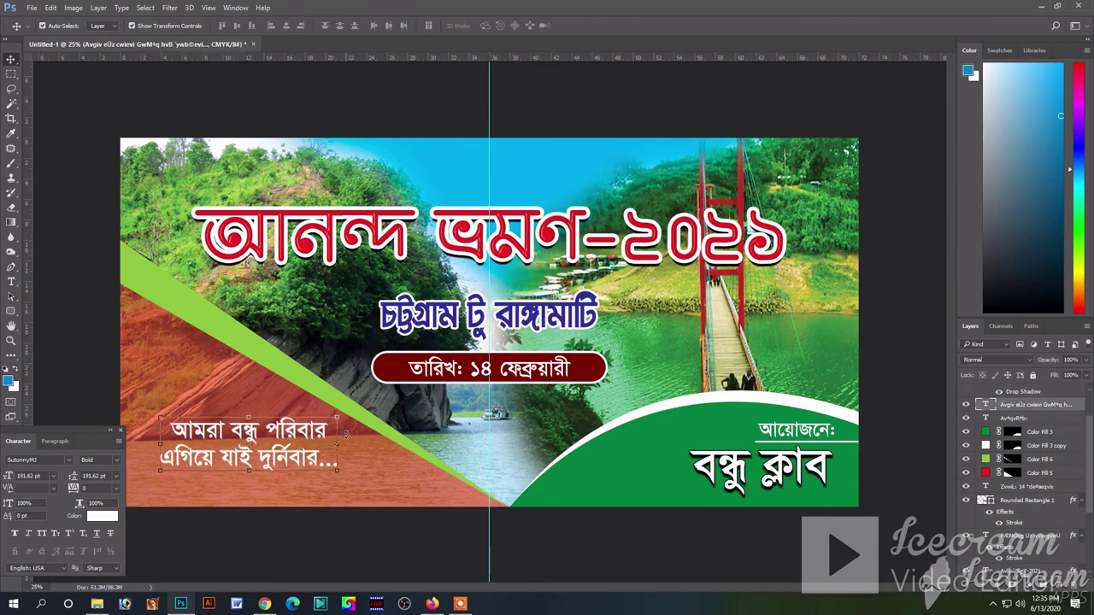
pyautogui.click(667, 255)
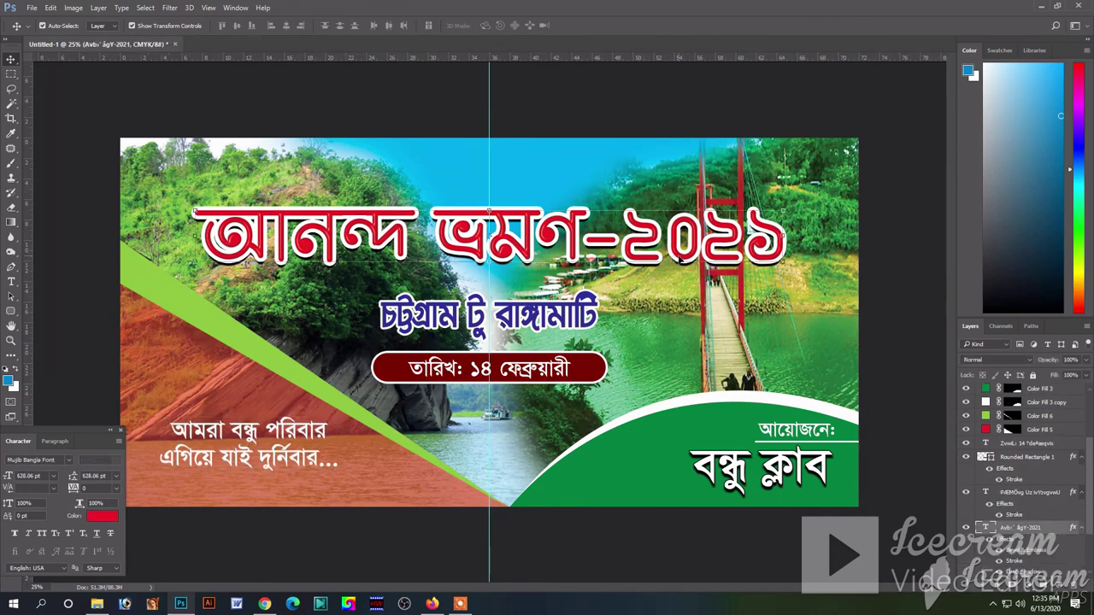
pyautogui.click(564, 346)
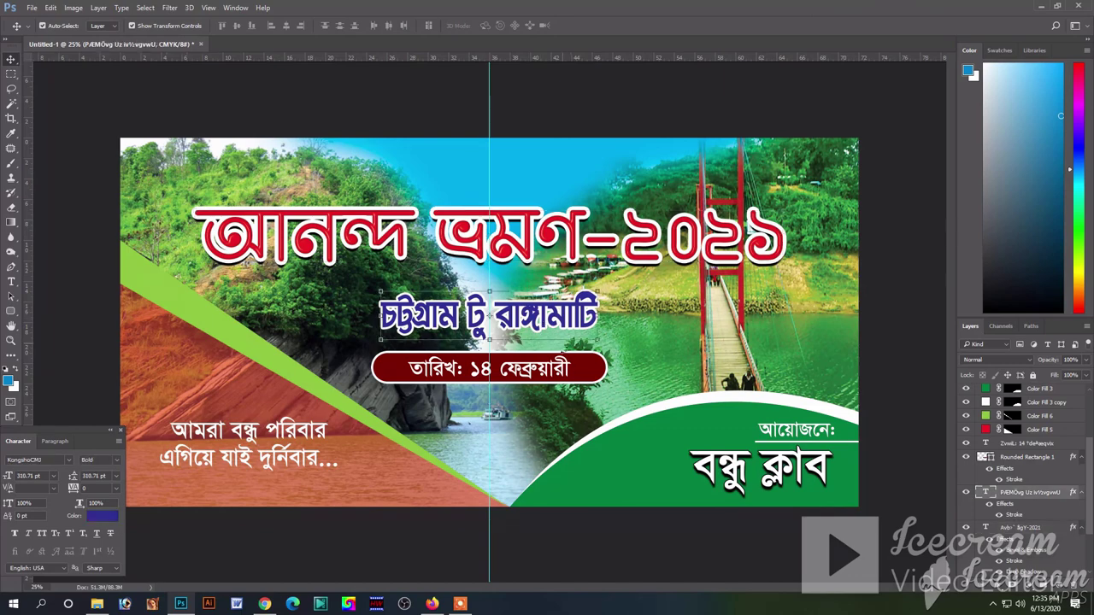
pyautogui.click(911, 357)
pyautogui.hotkey('ctrl', '+')
pyautogui.hotkey('ctrl', '-')
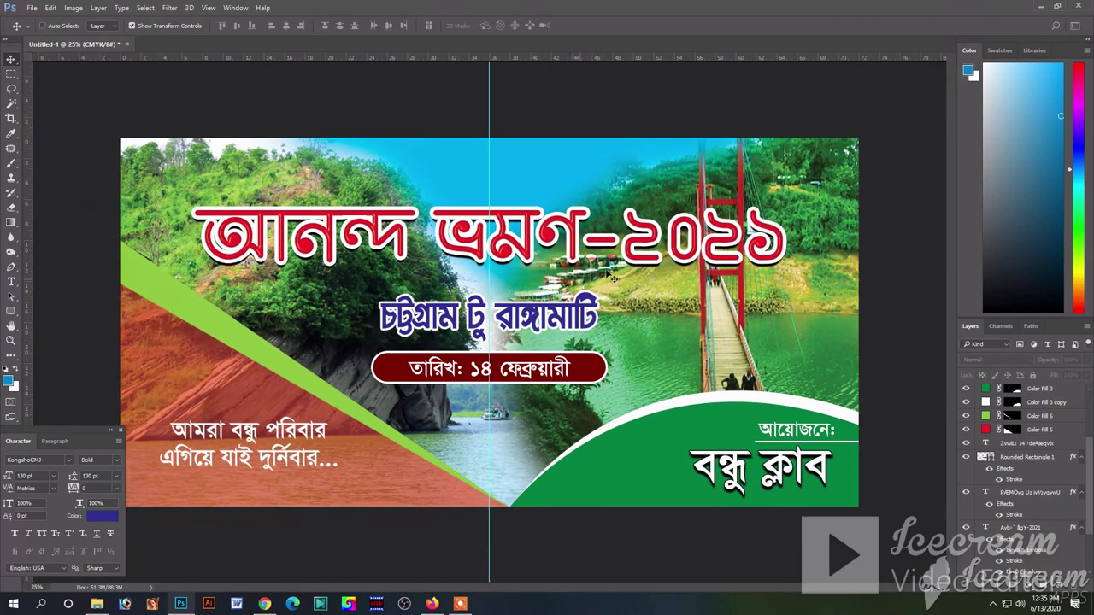
# Step: Hide all panels and fit the finished banner to the screen
pyautogui.click(553, 242)
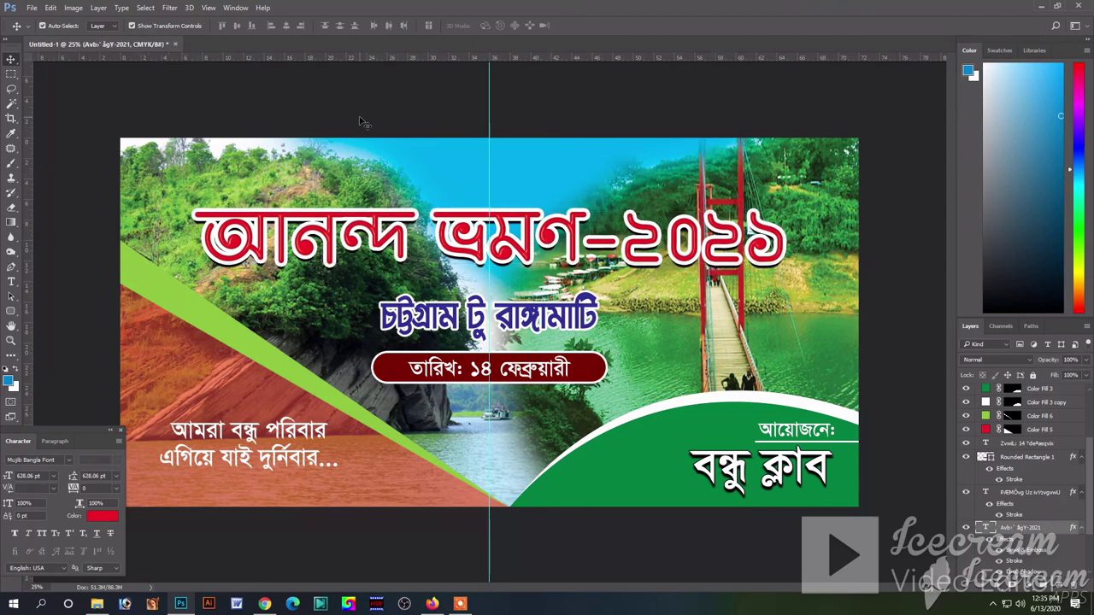
pyautogui.click(493, 459)
pyautogui.press('Tab')
pyautogui.hotkey('ctrl', '0')
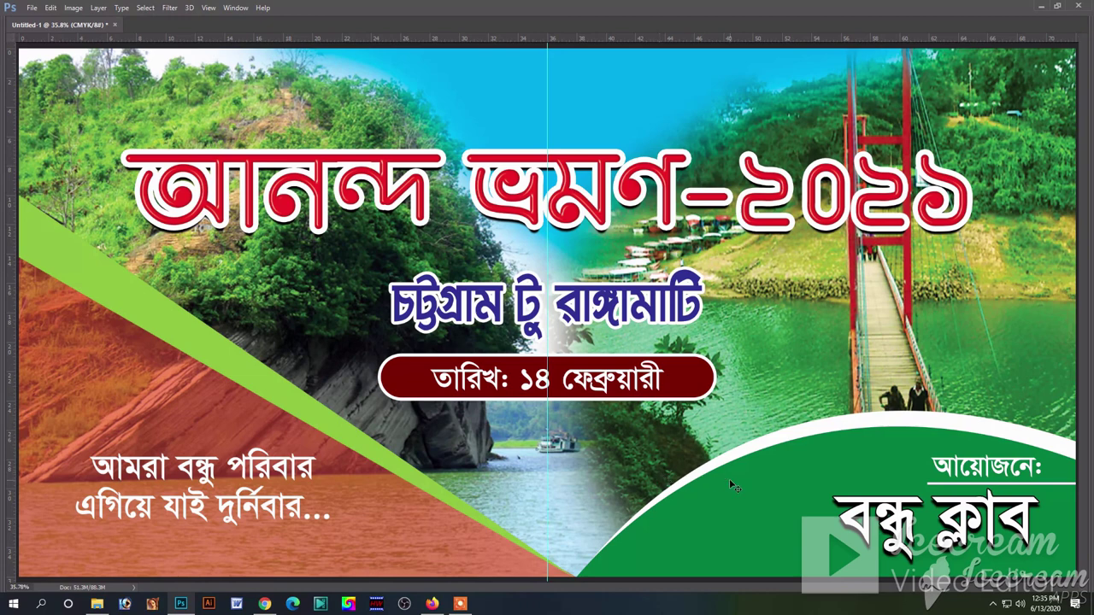
pyautogui.click(459, 603)
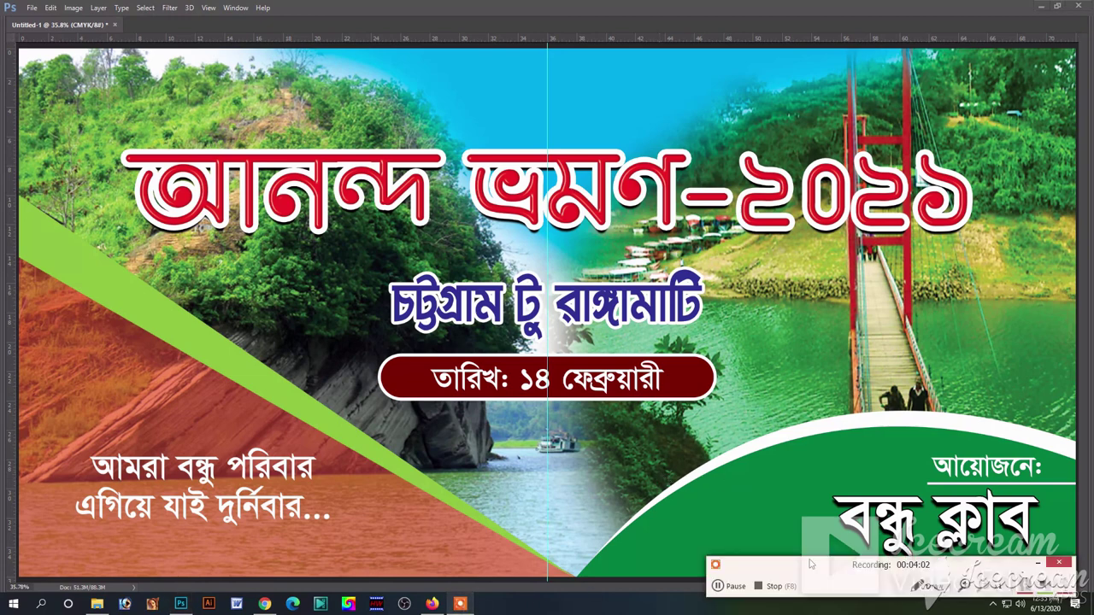